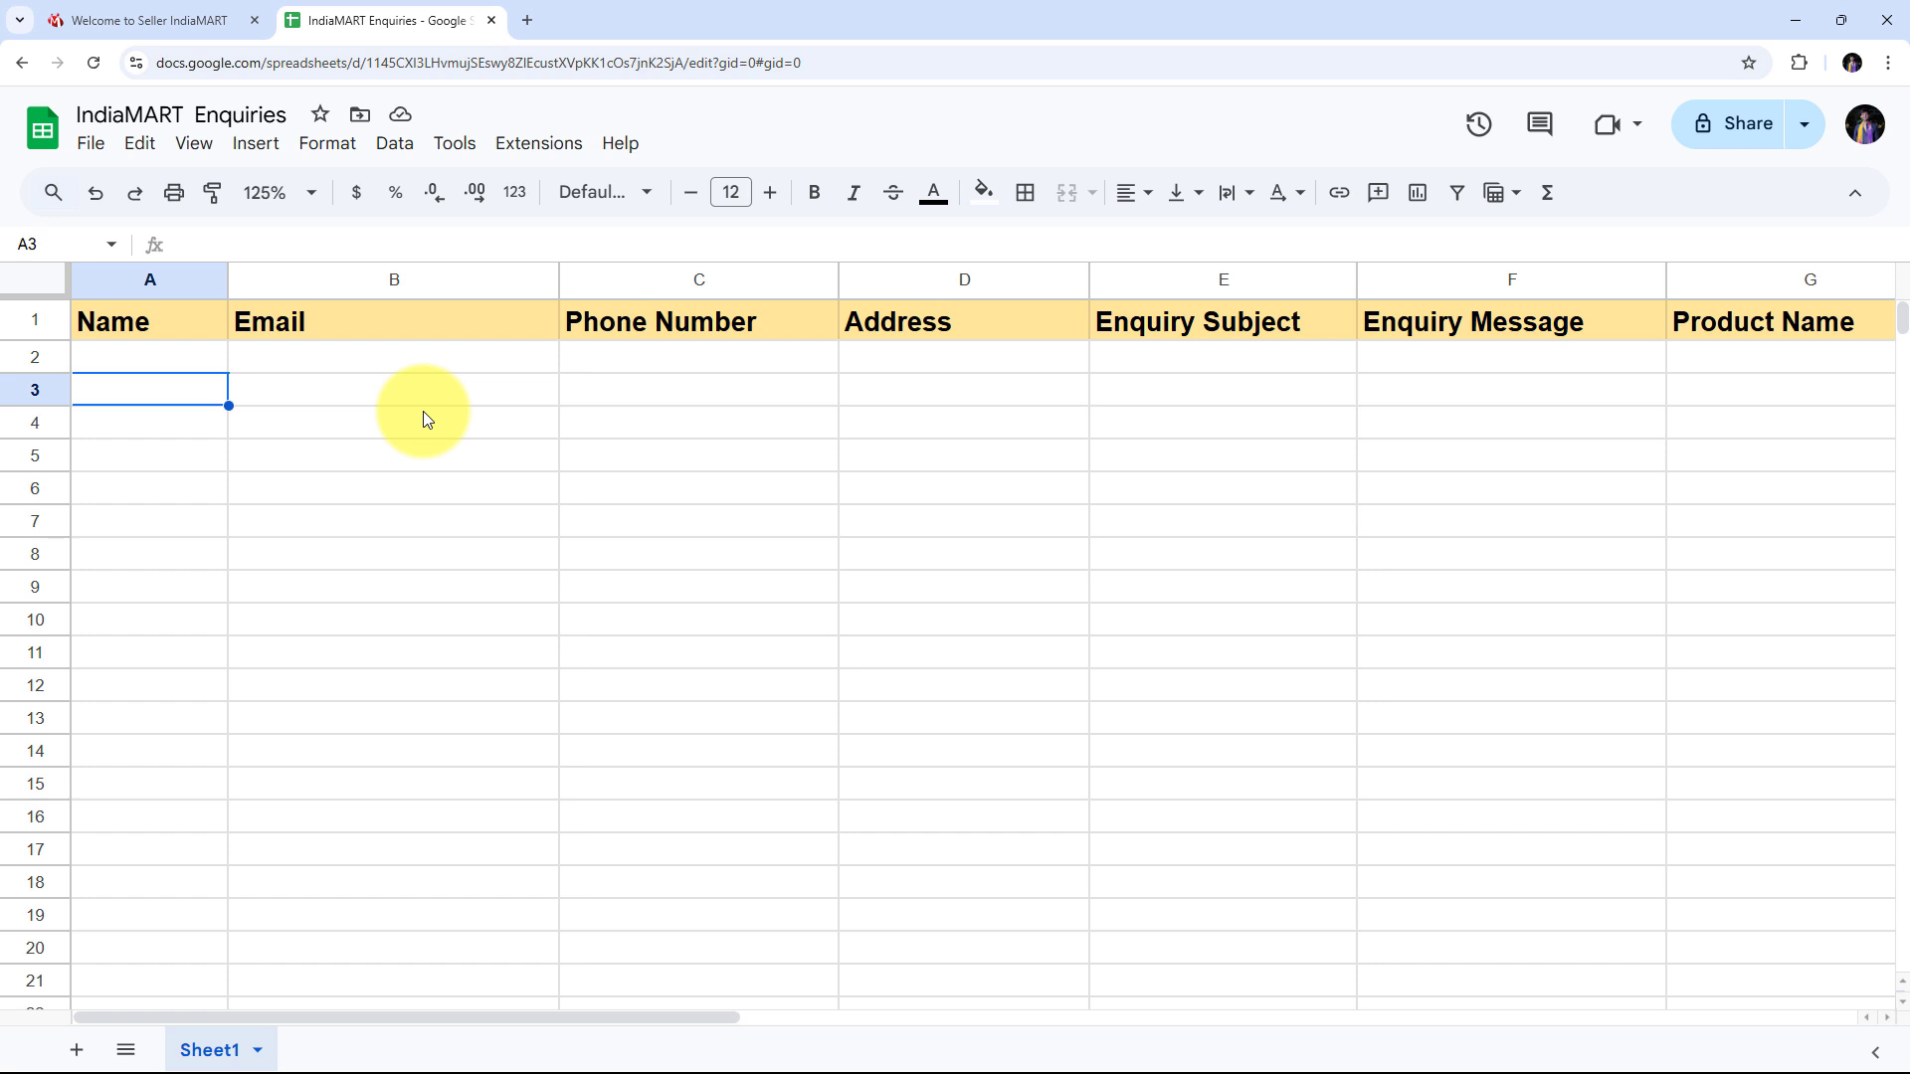
Compare the IndiaMART seller dashboard's lead messages with the column headers of the IndiaMART Enquiries sheet in Google Sheets.
left_click(199, 20)
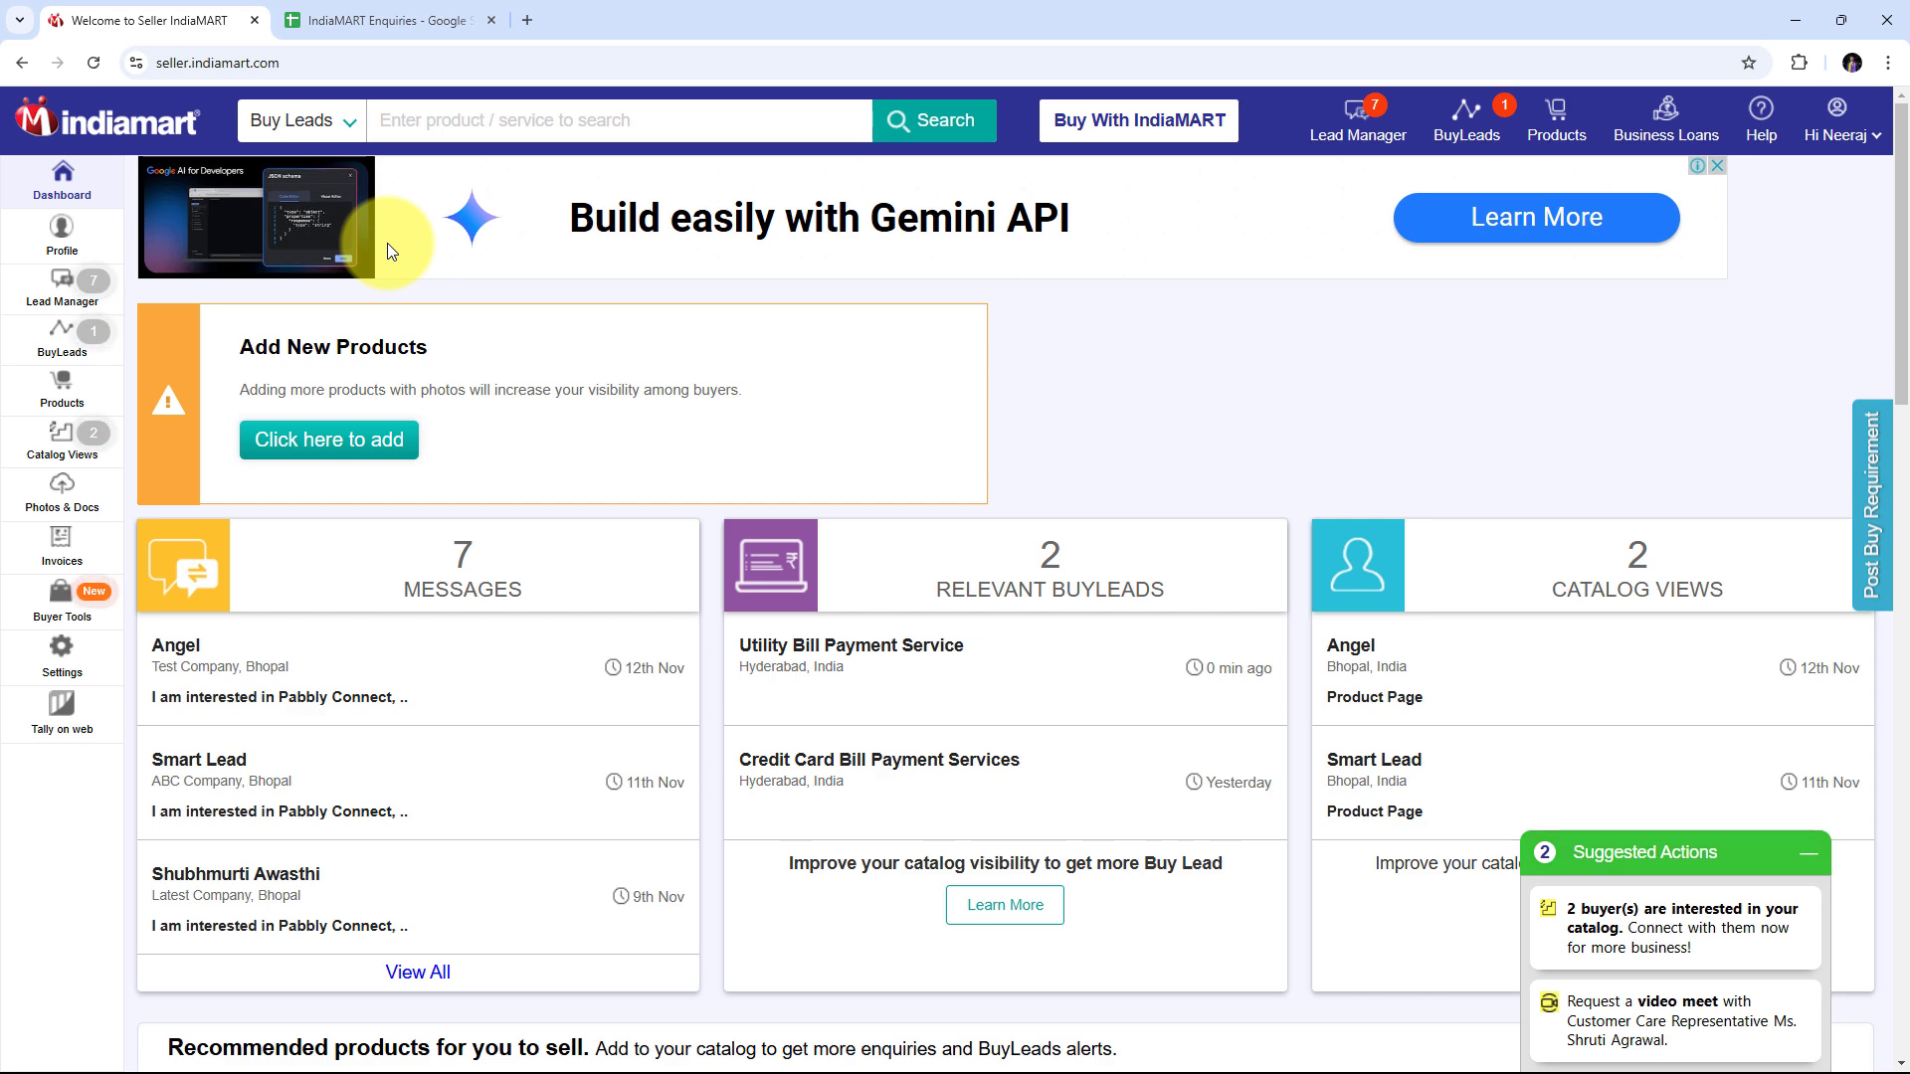
left_click(374, 19)
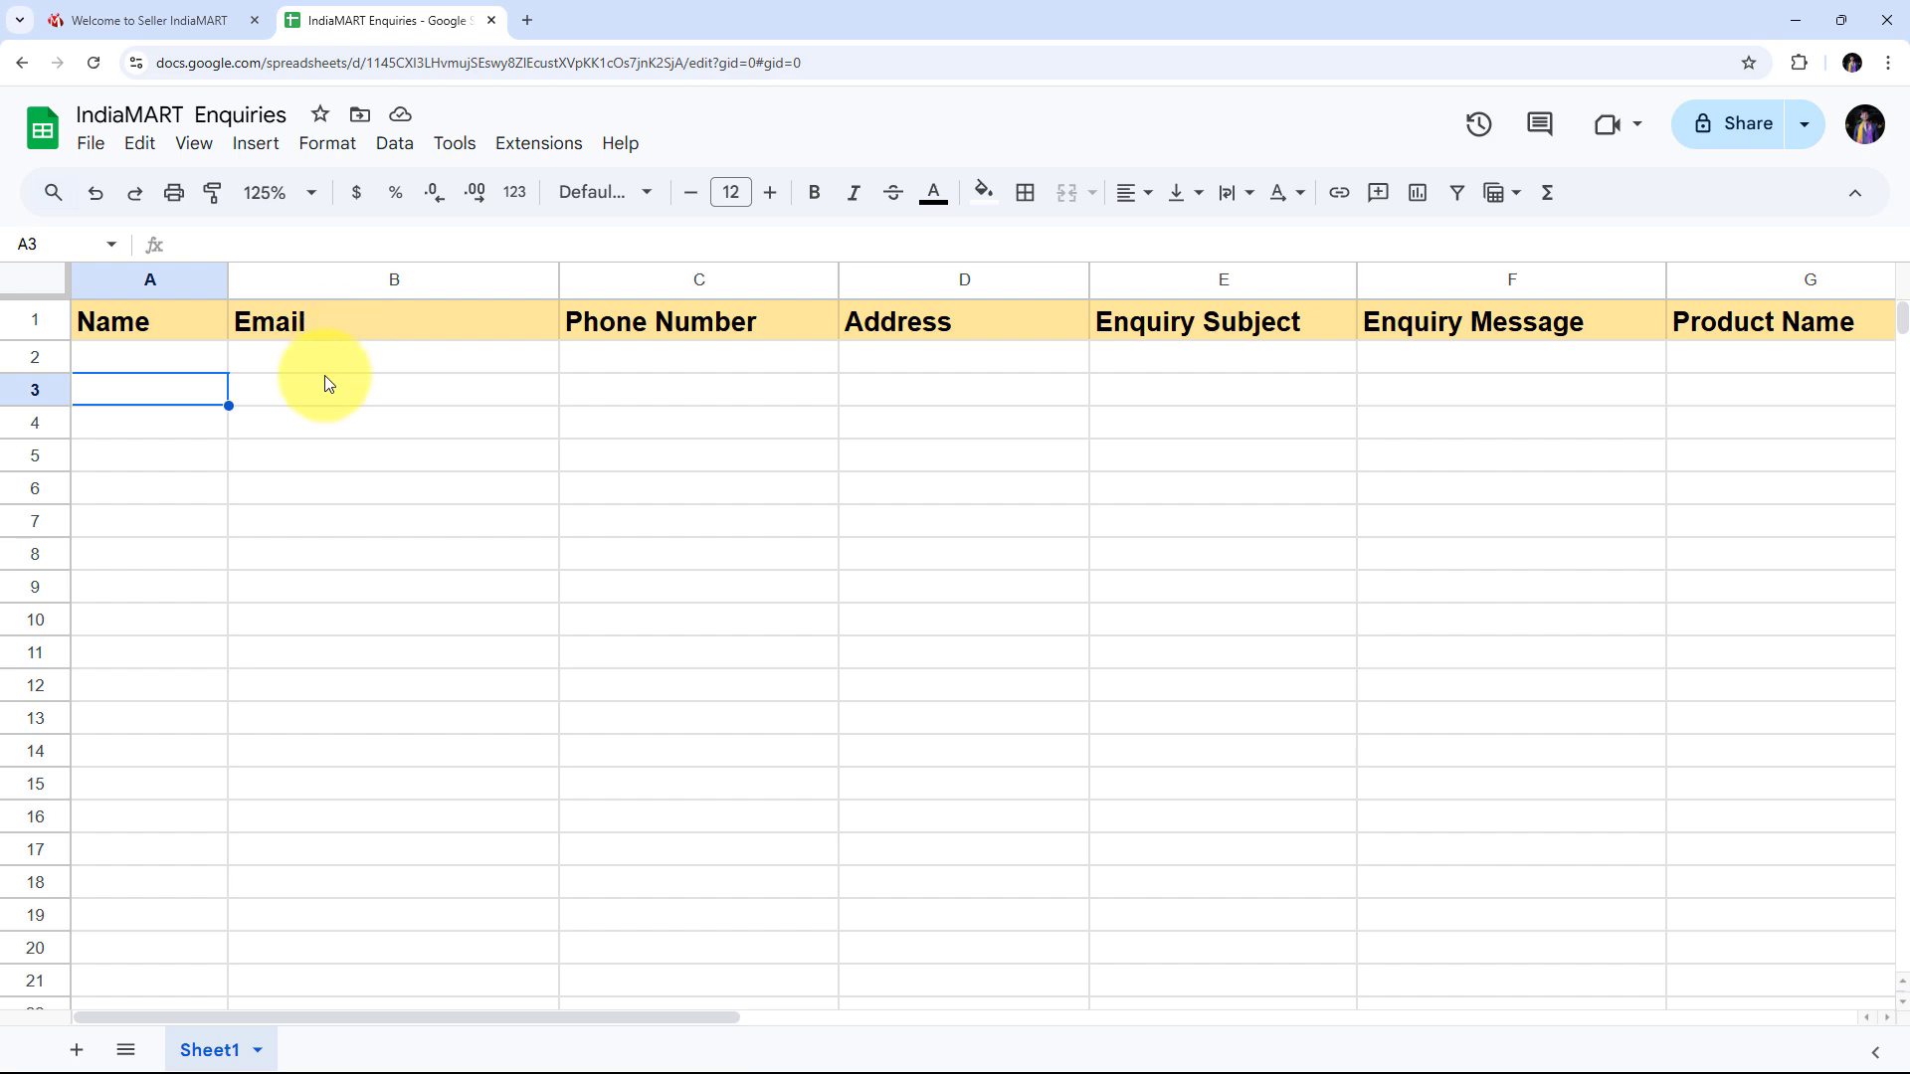
left_click(129, 20)
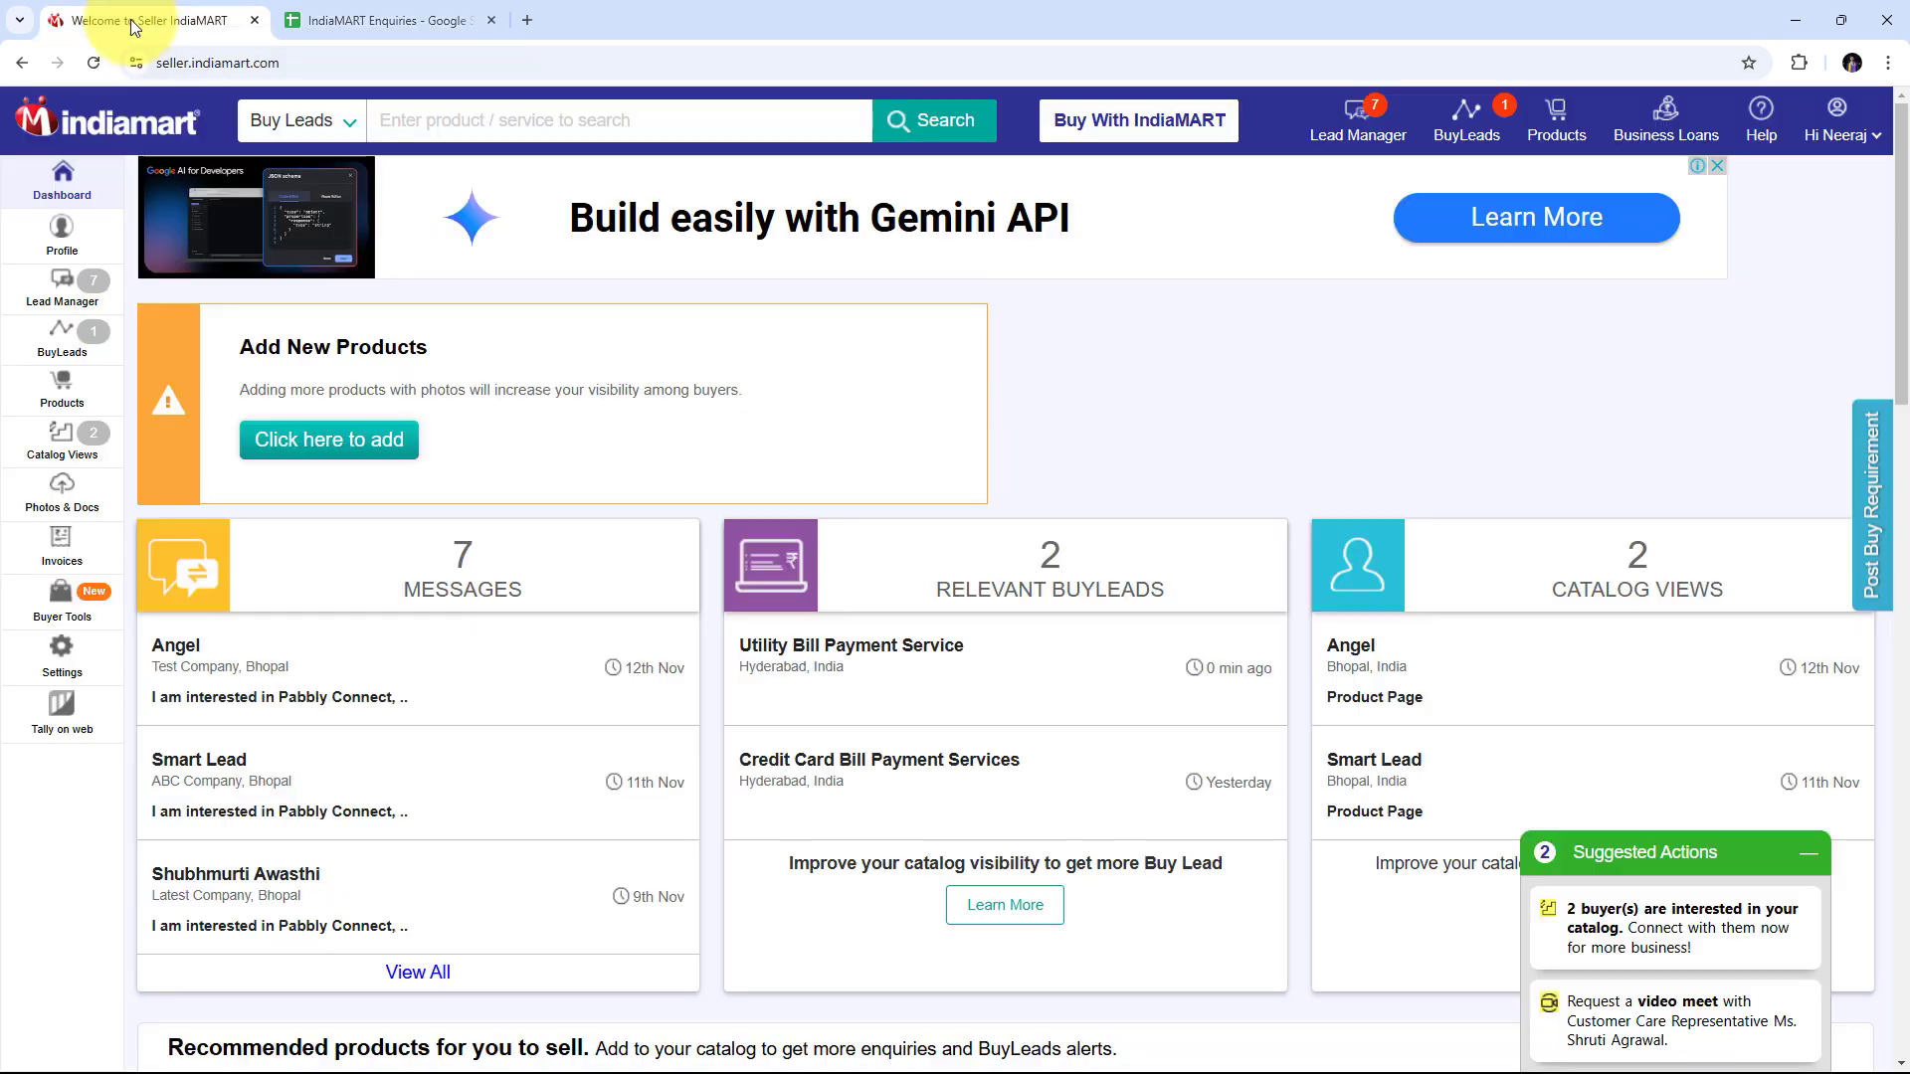
left_click(378, 14)
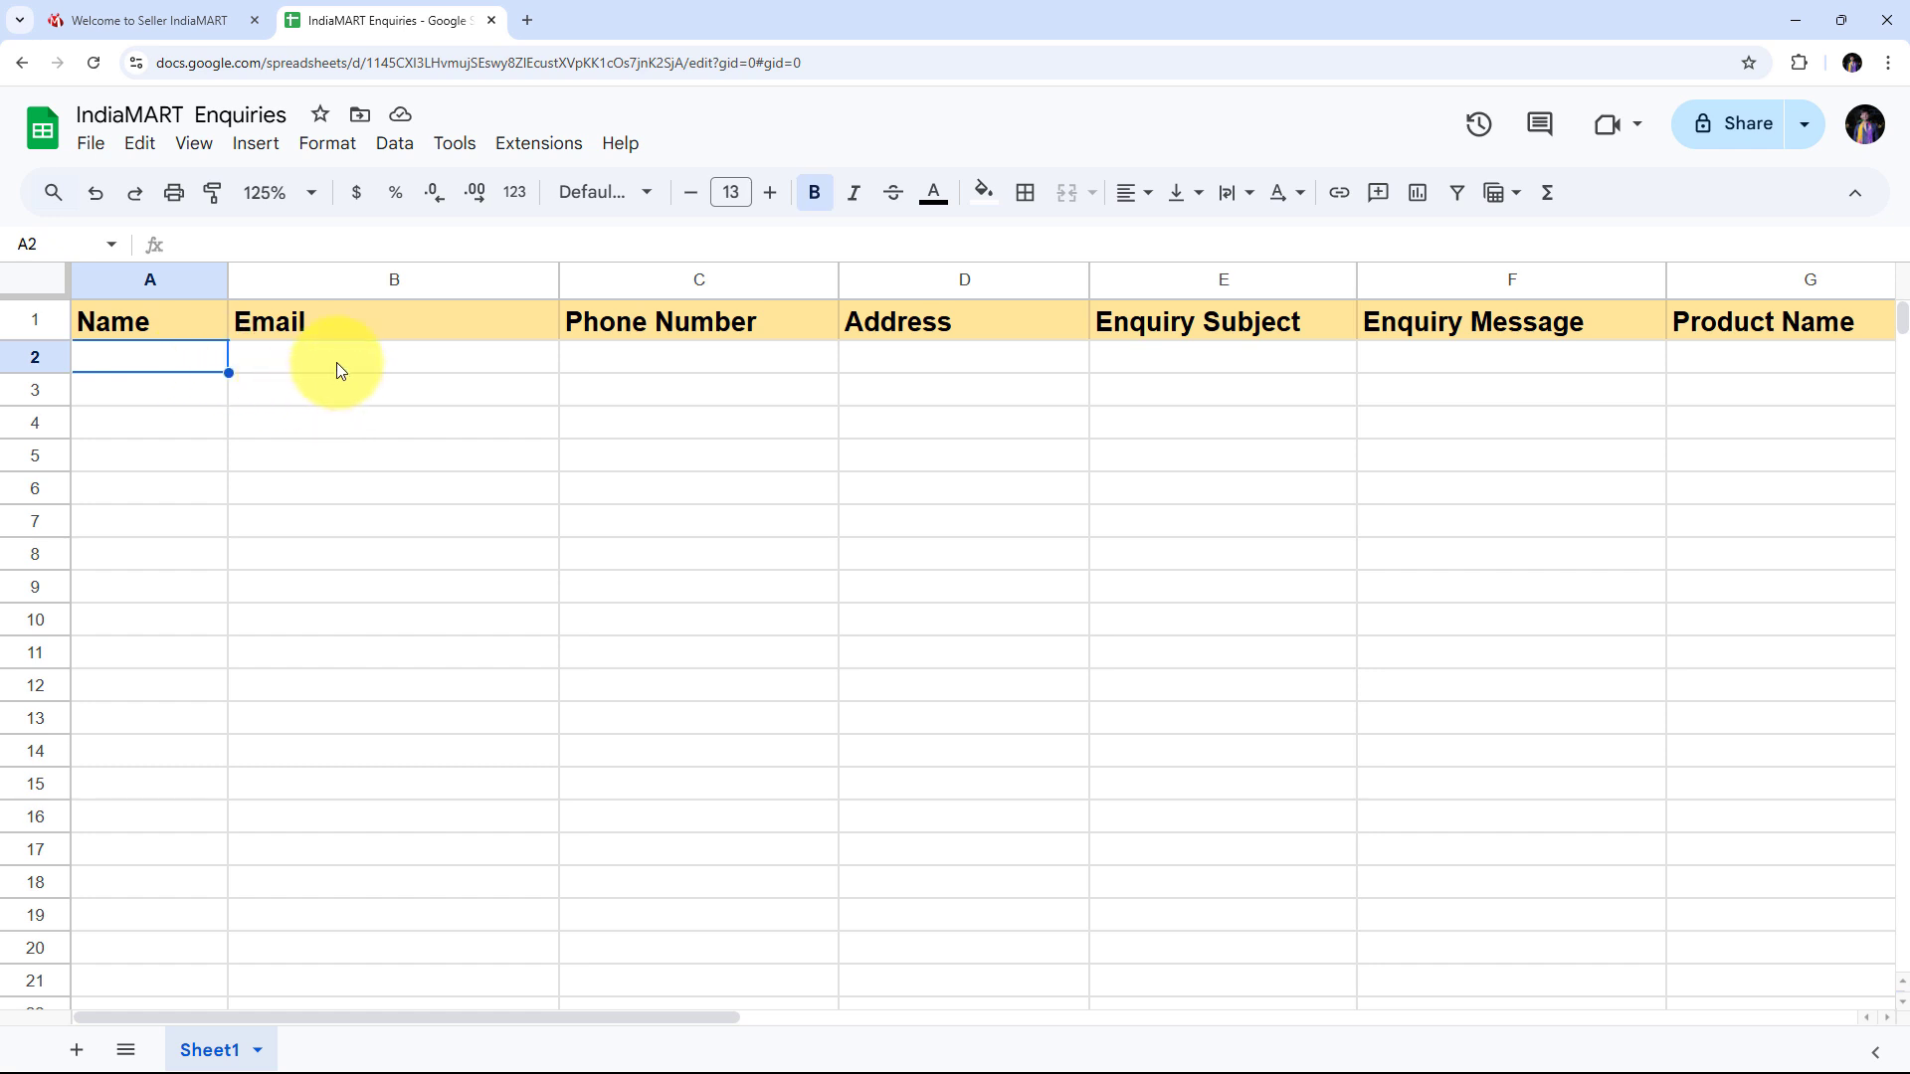
left_click(147, 18)
left_click(336, 20)
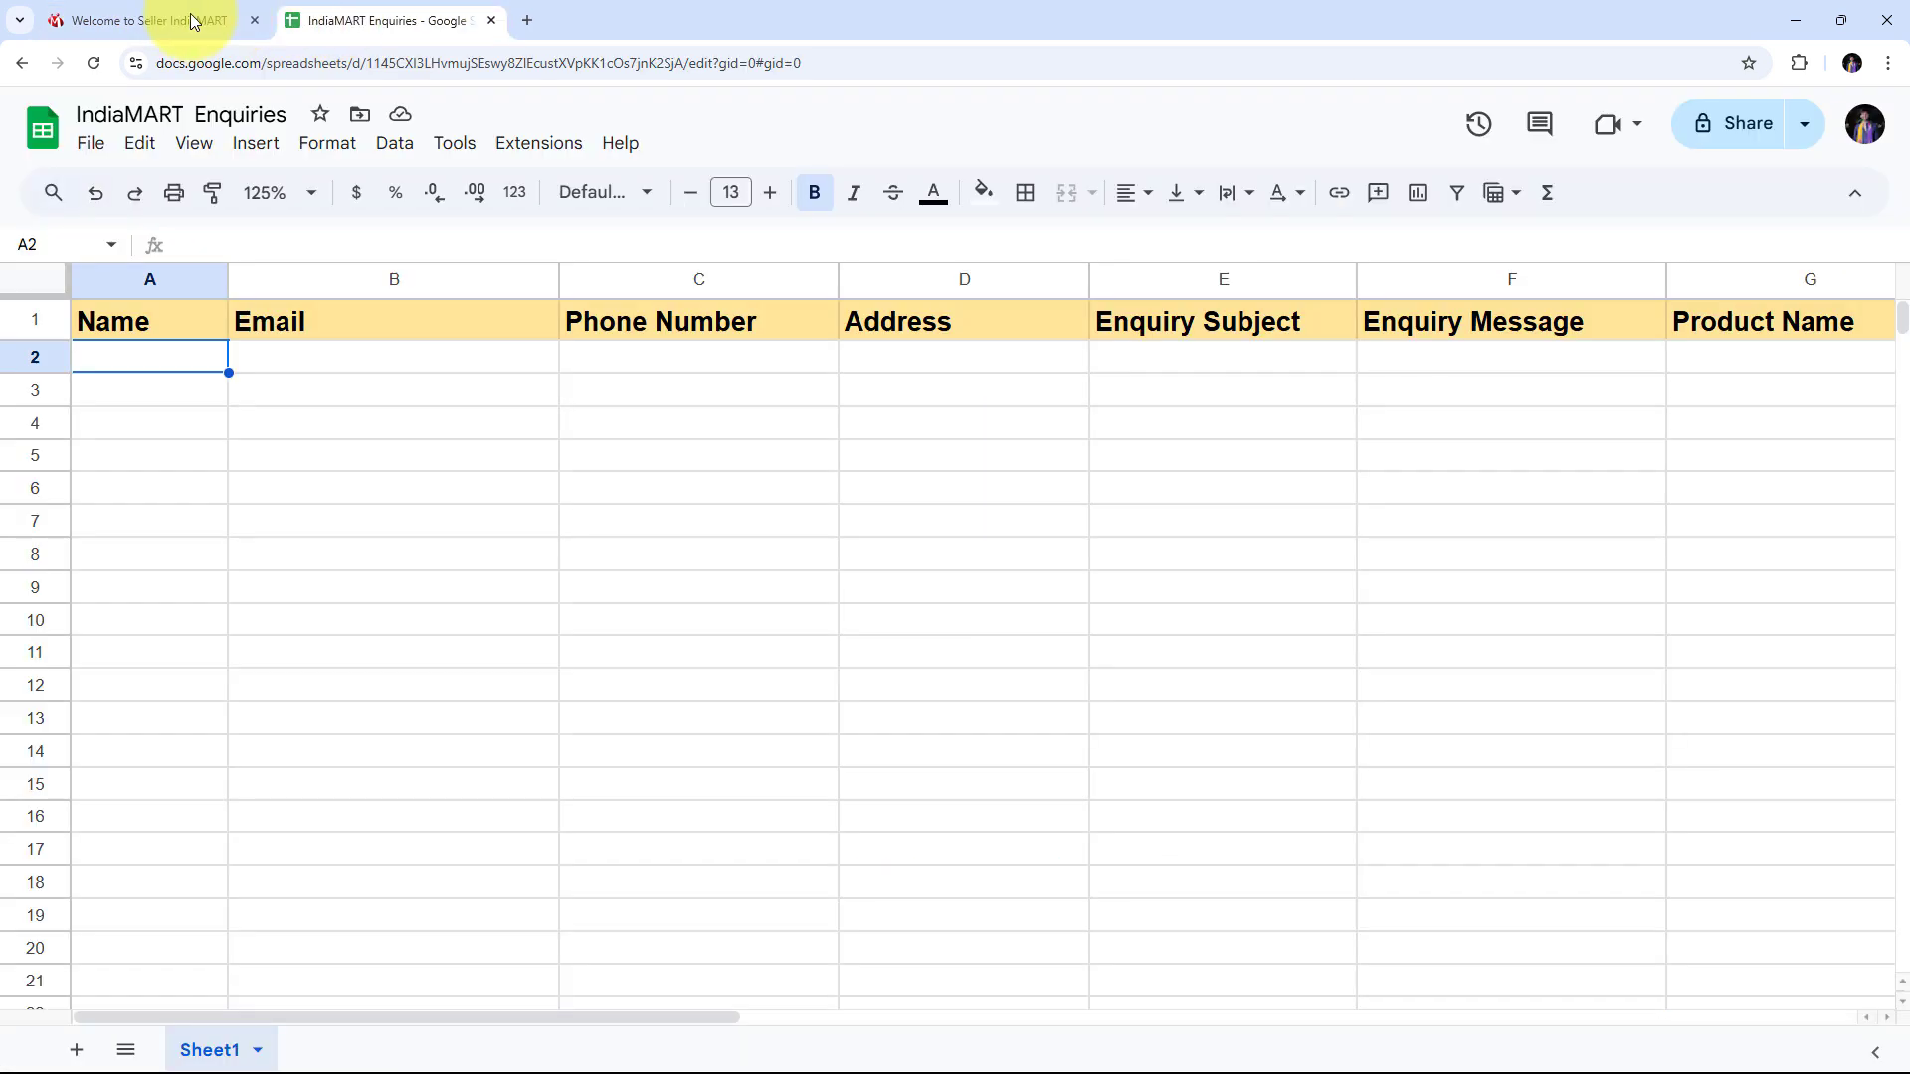
left_click(151, 18)
left_click(358, 19)
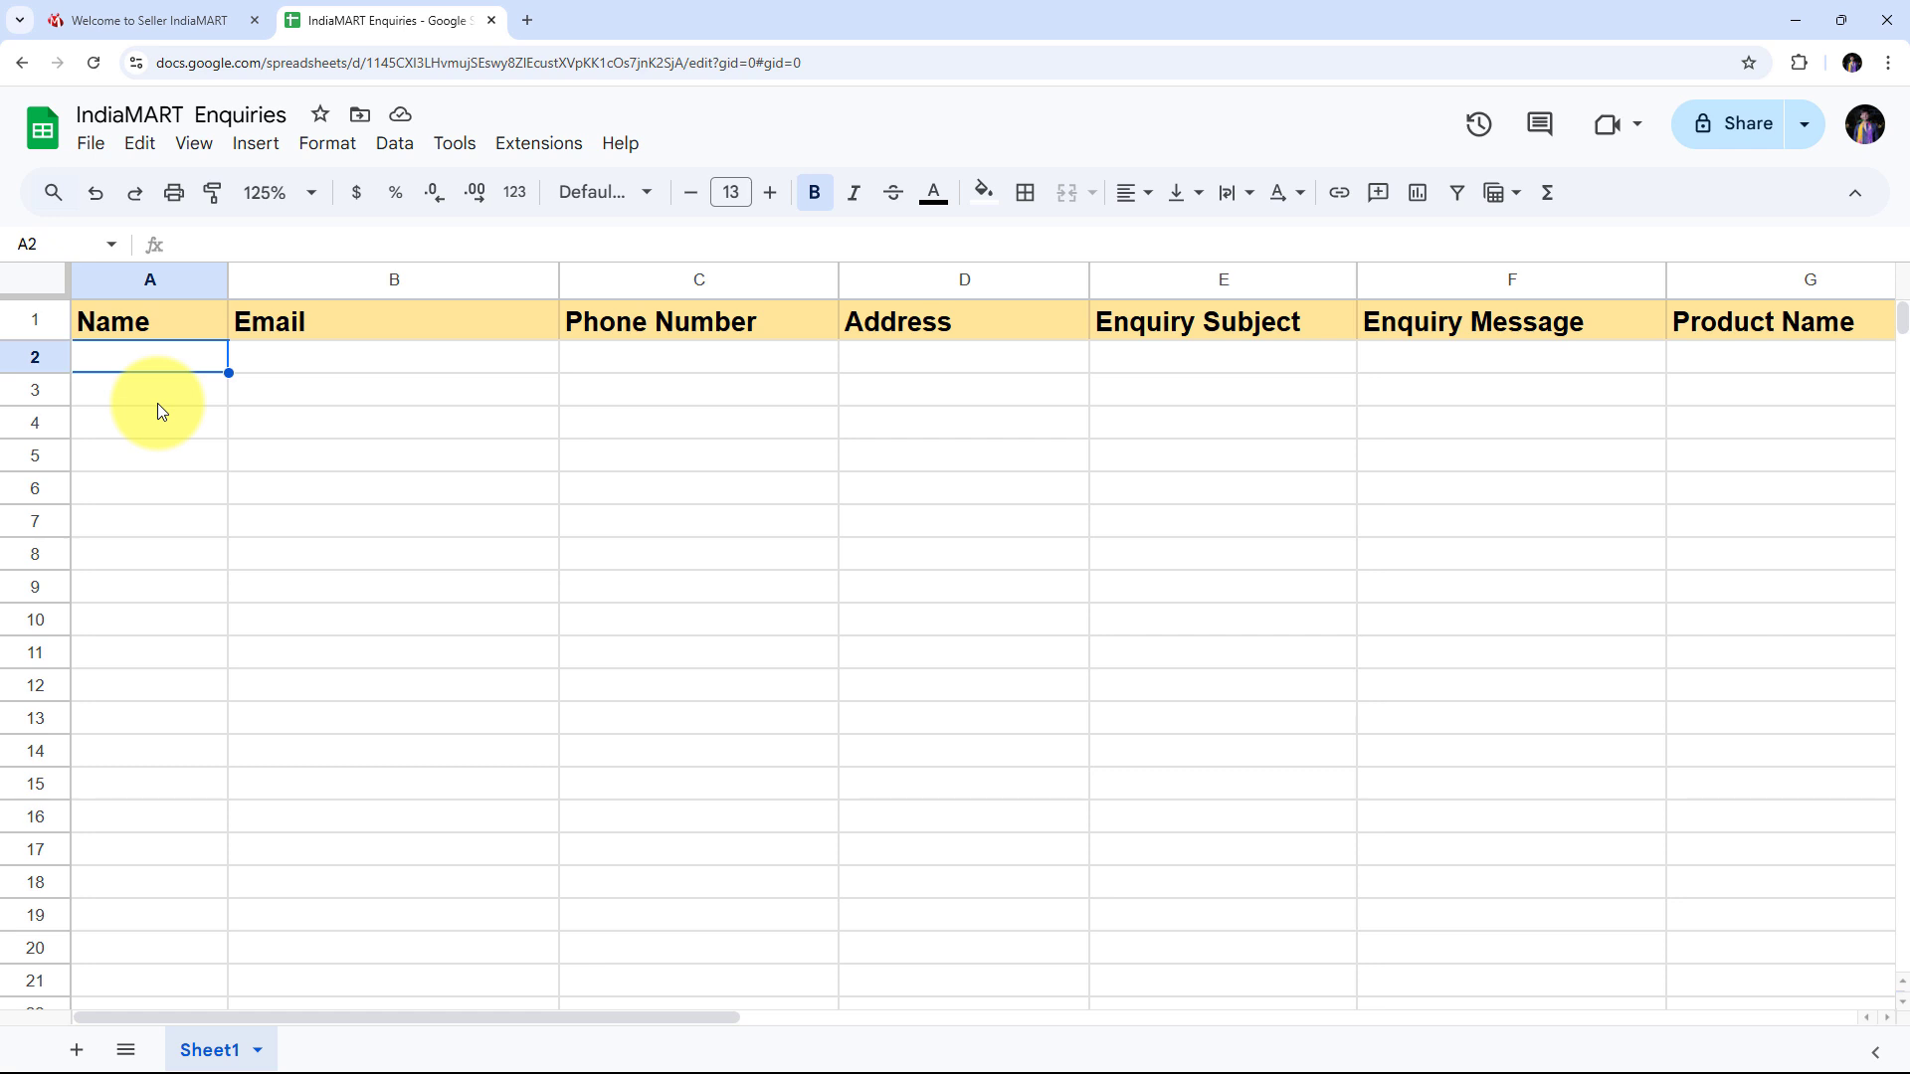
left_click(241, 360)
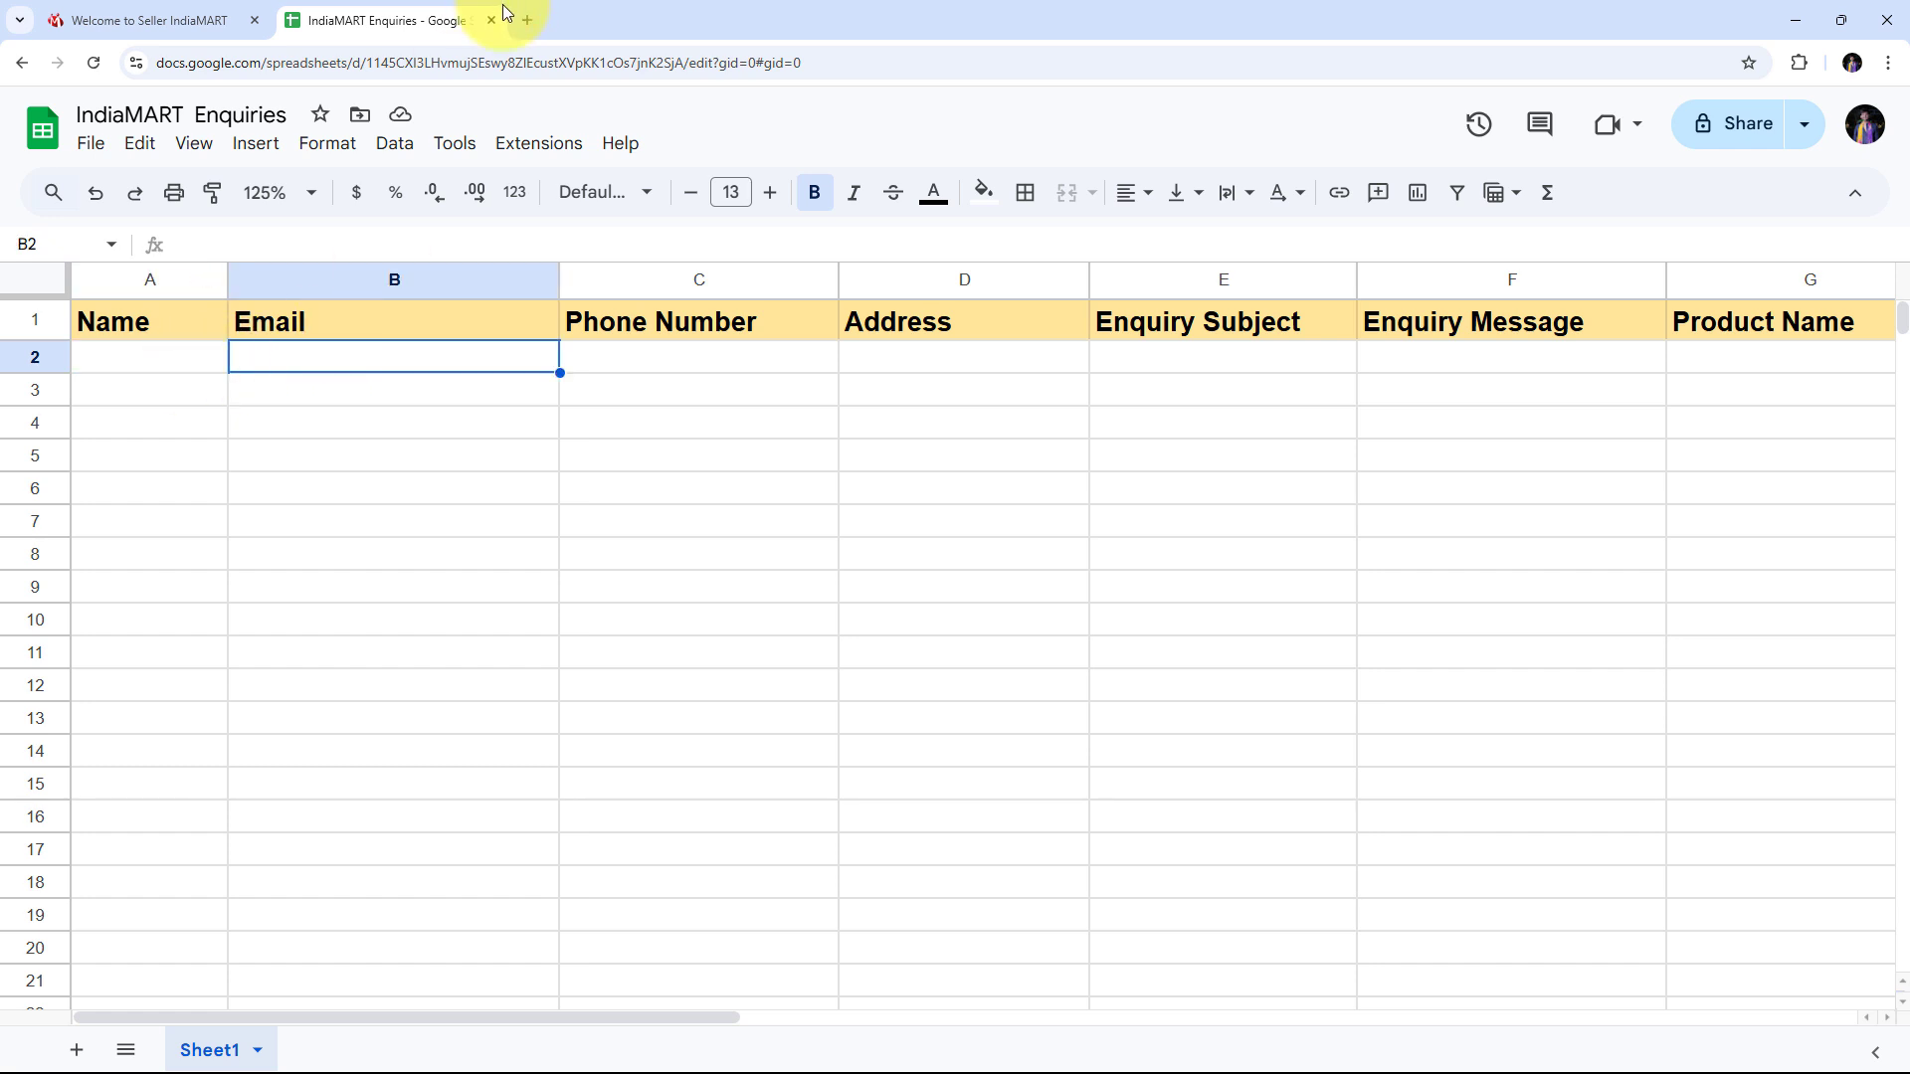
Open the Pabbly Connect website at pabbly.com/connect in a new browser tab.
left_click(527, 21)
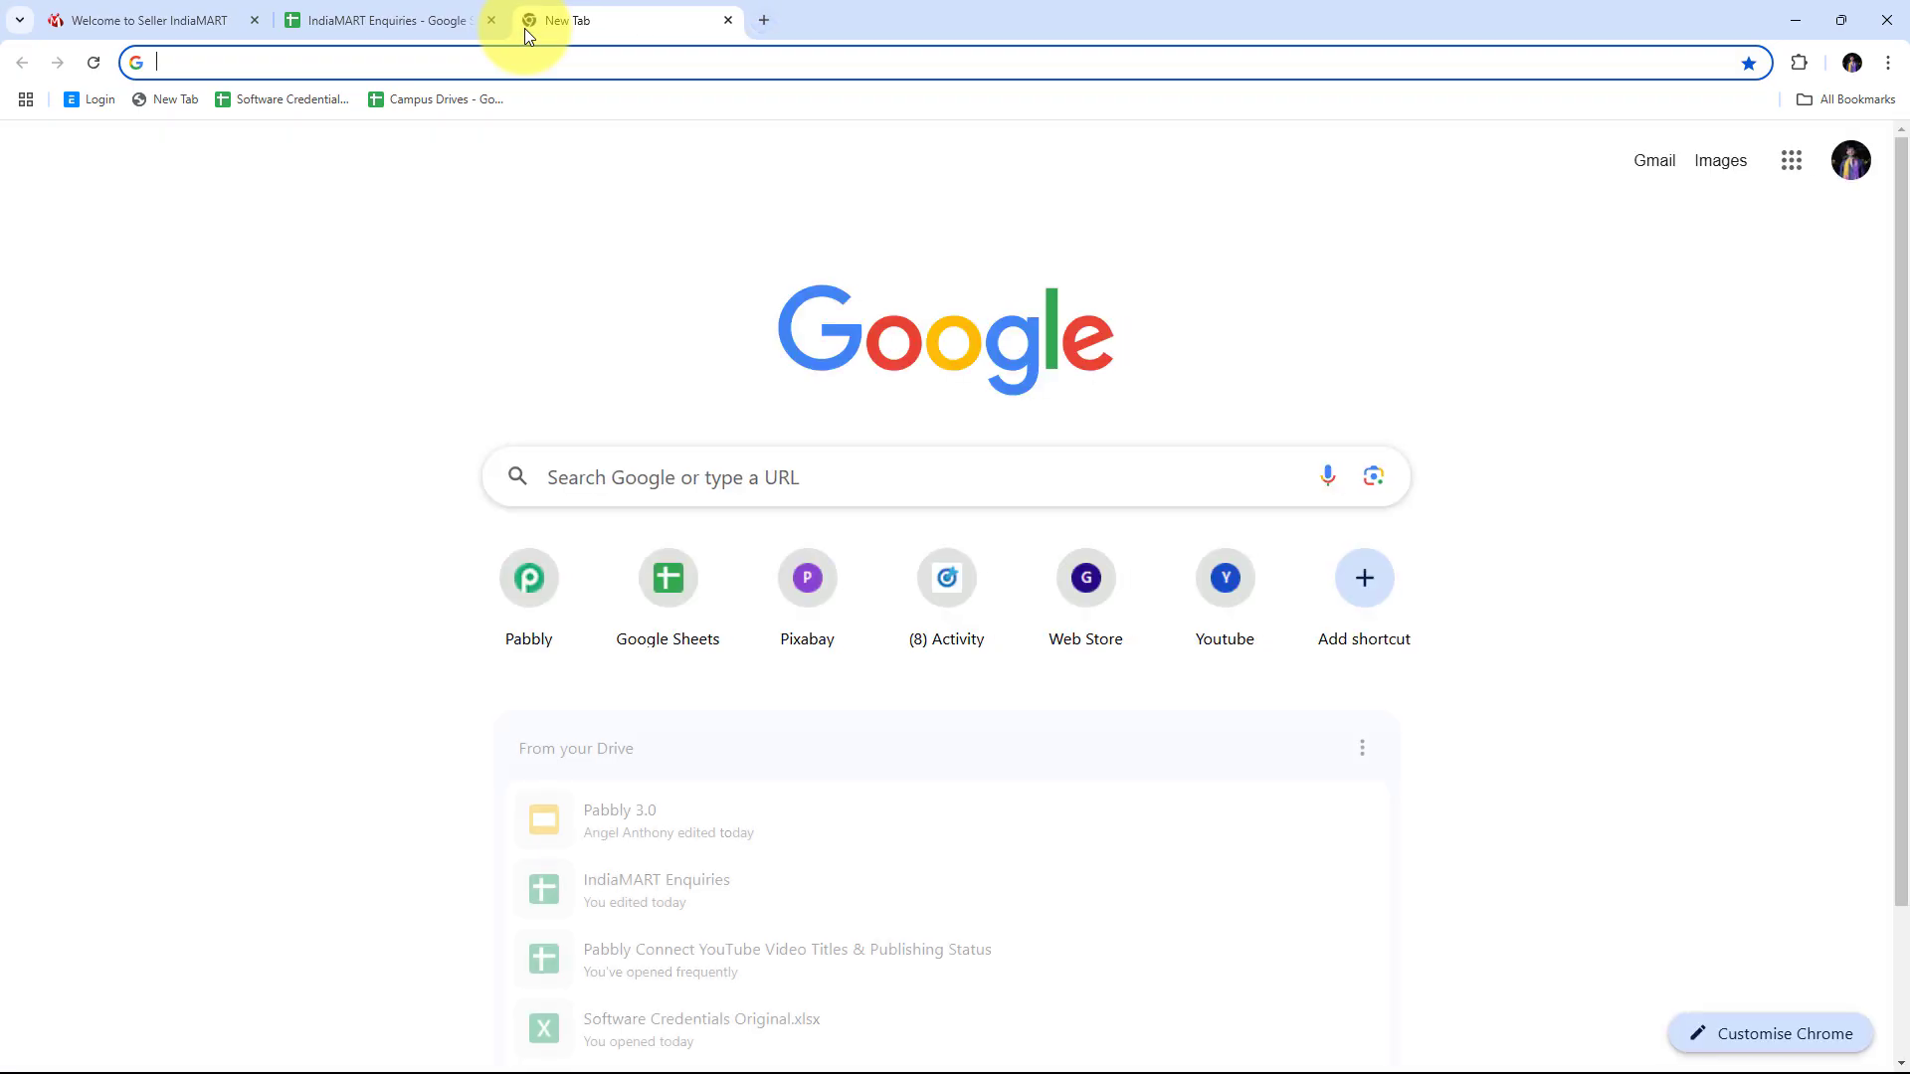
type("pabbl")
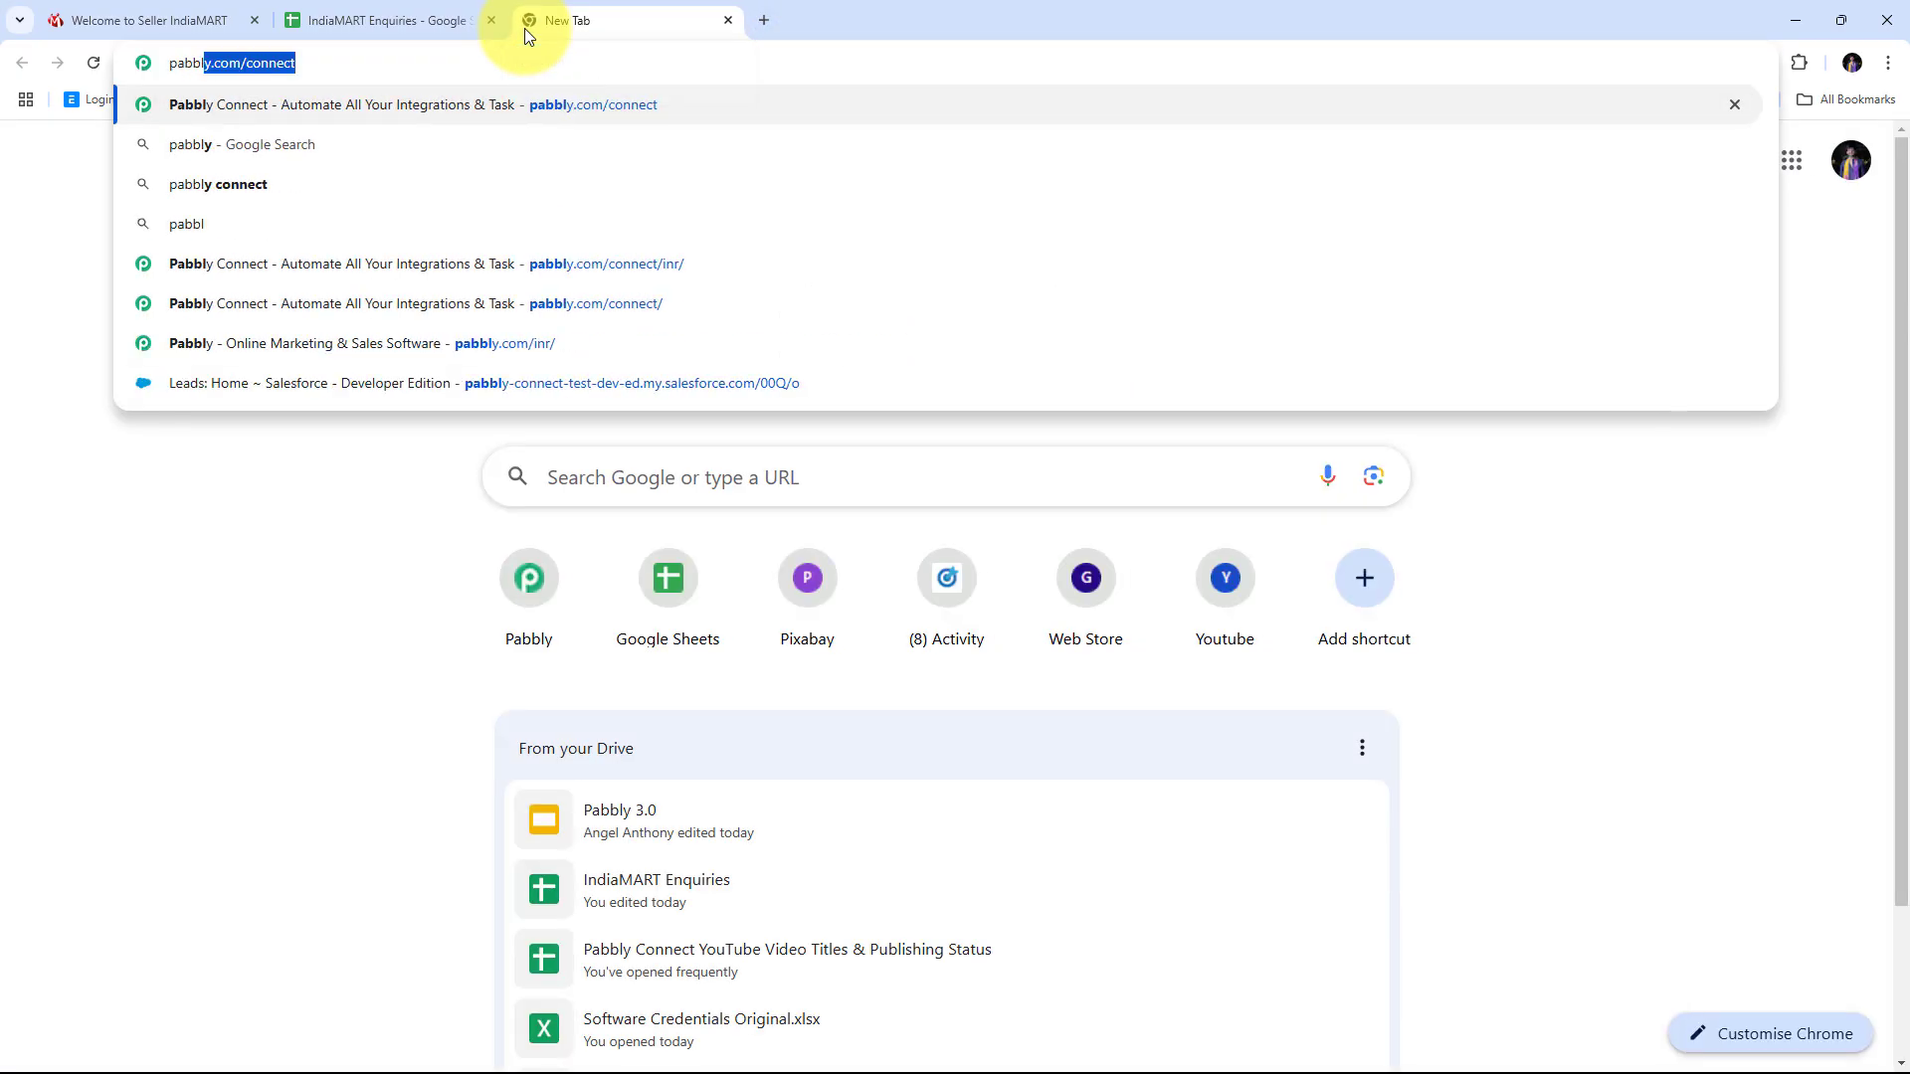
type("y.com")
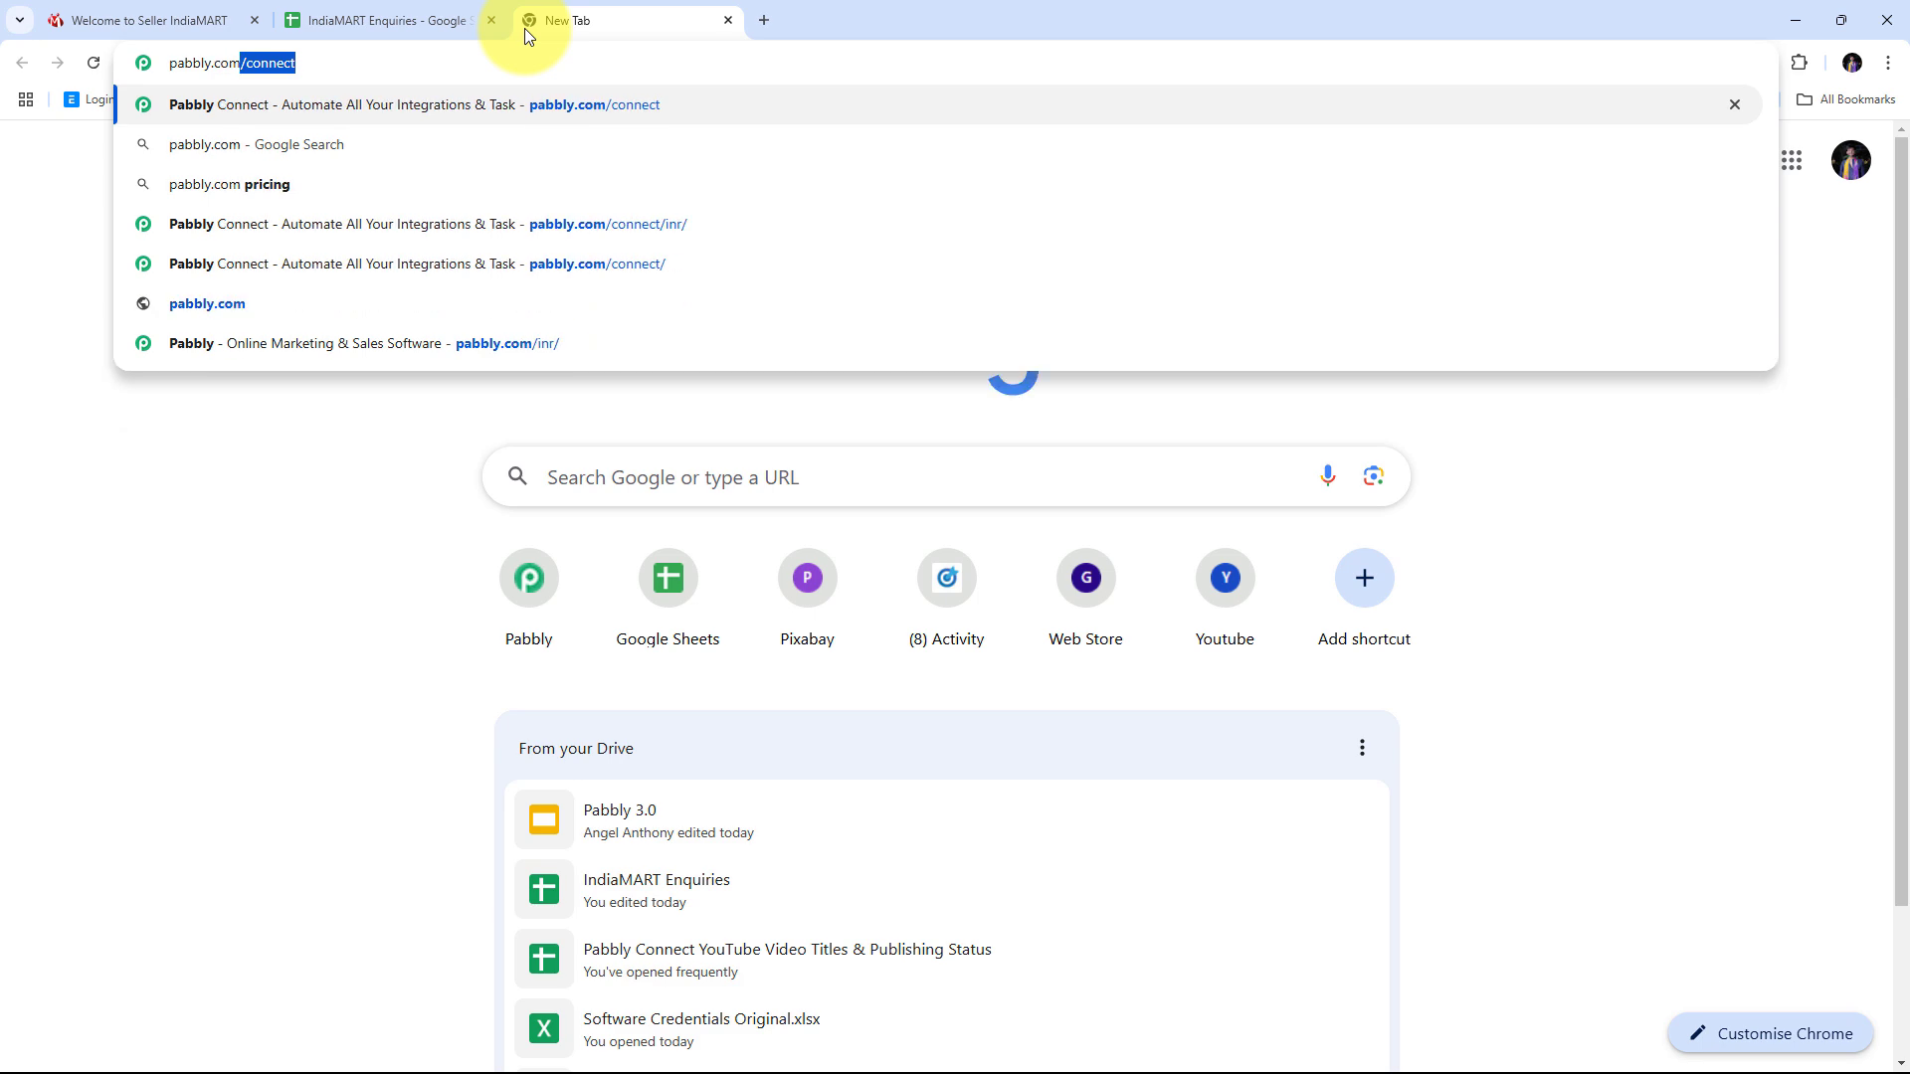
type("/connect/")
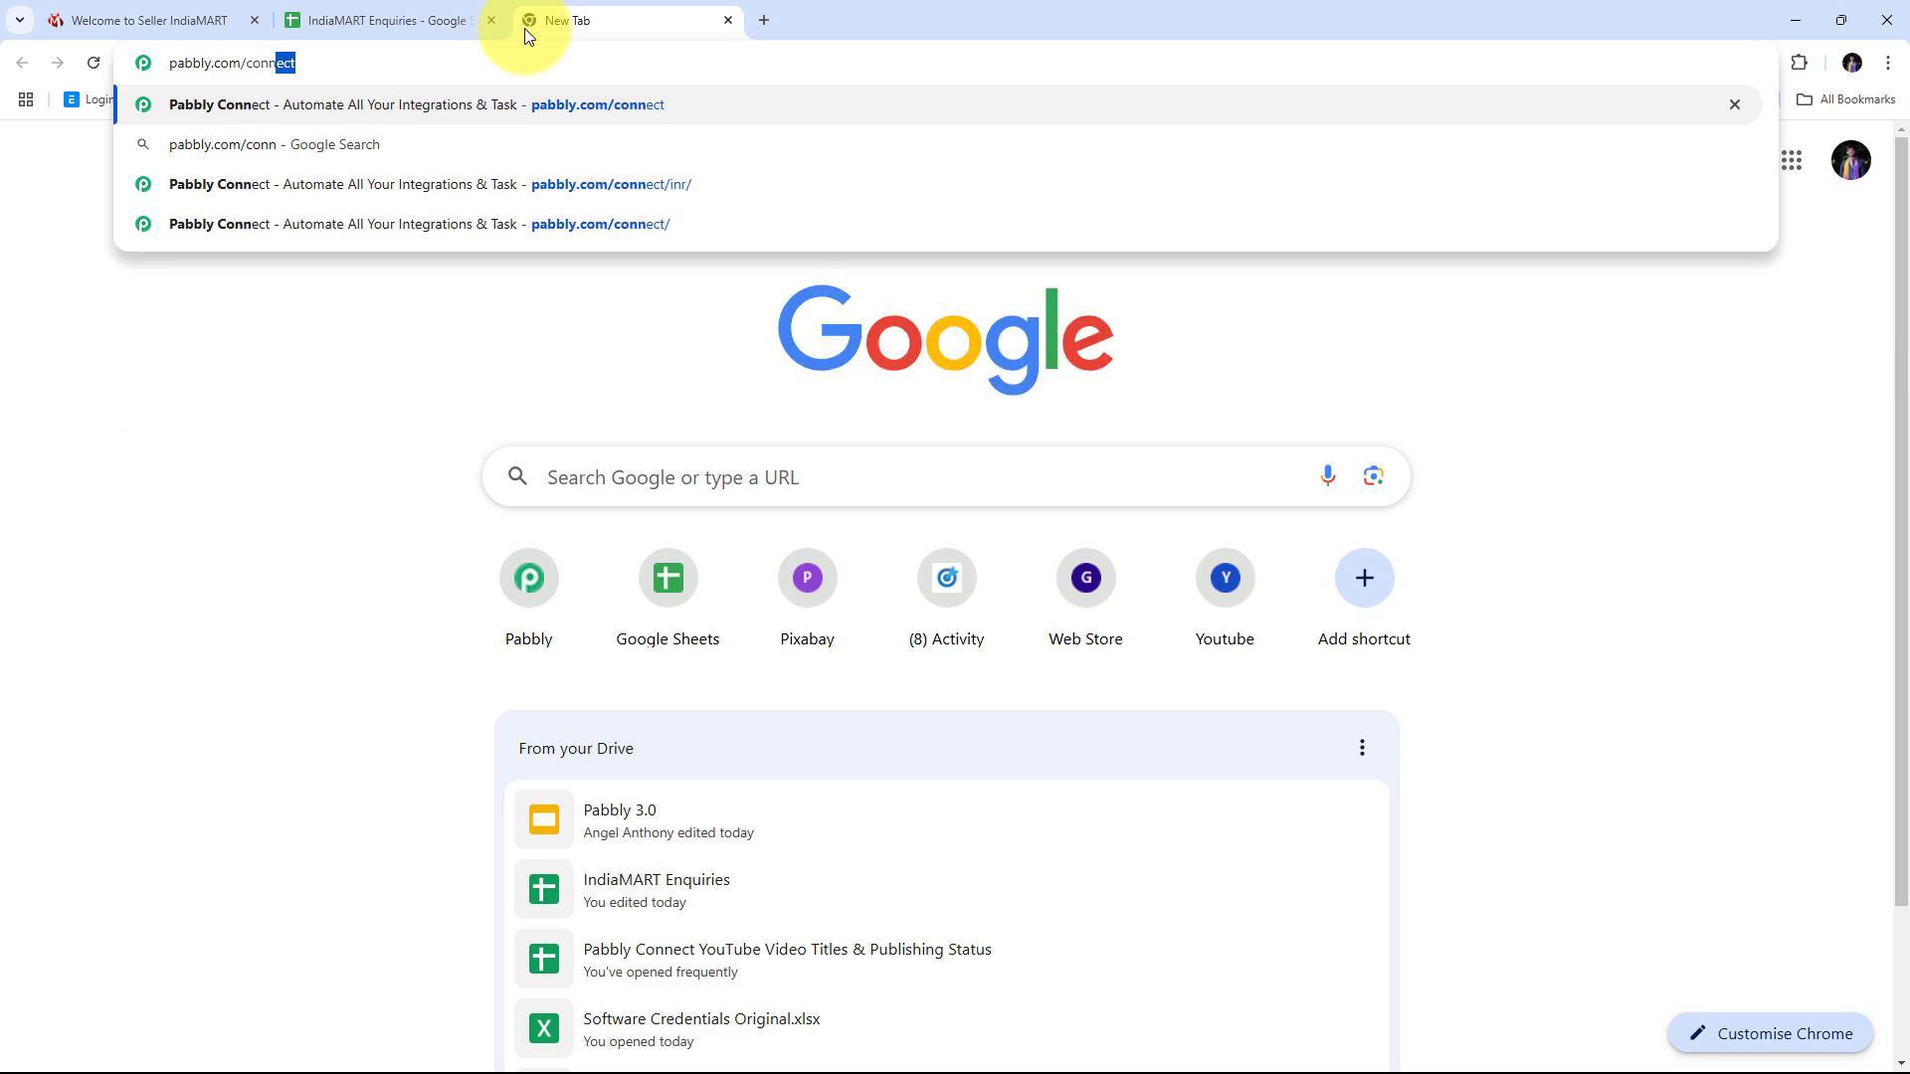
key("Return")
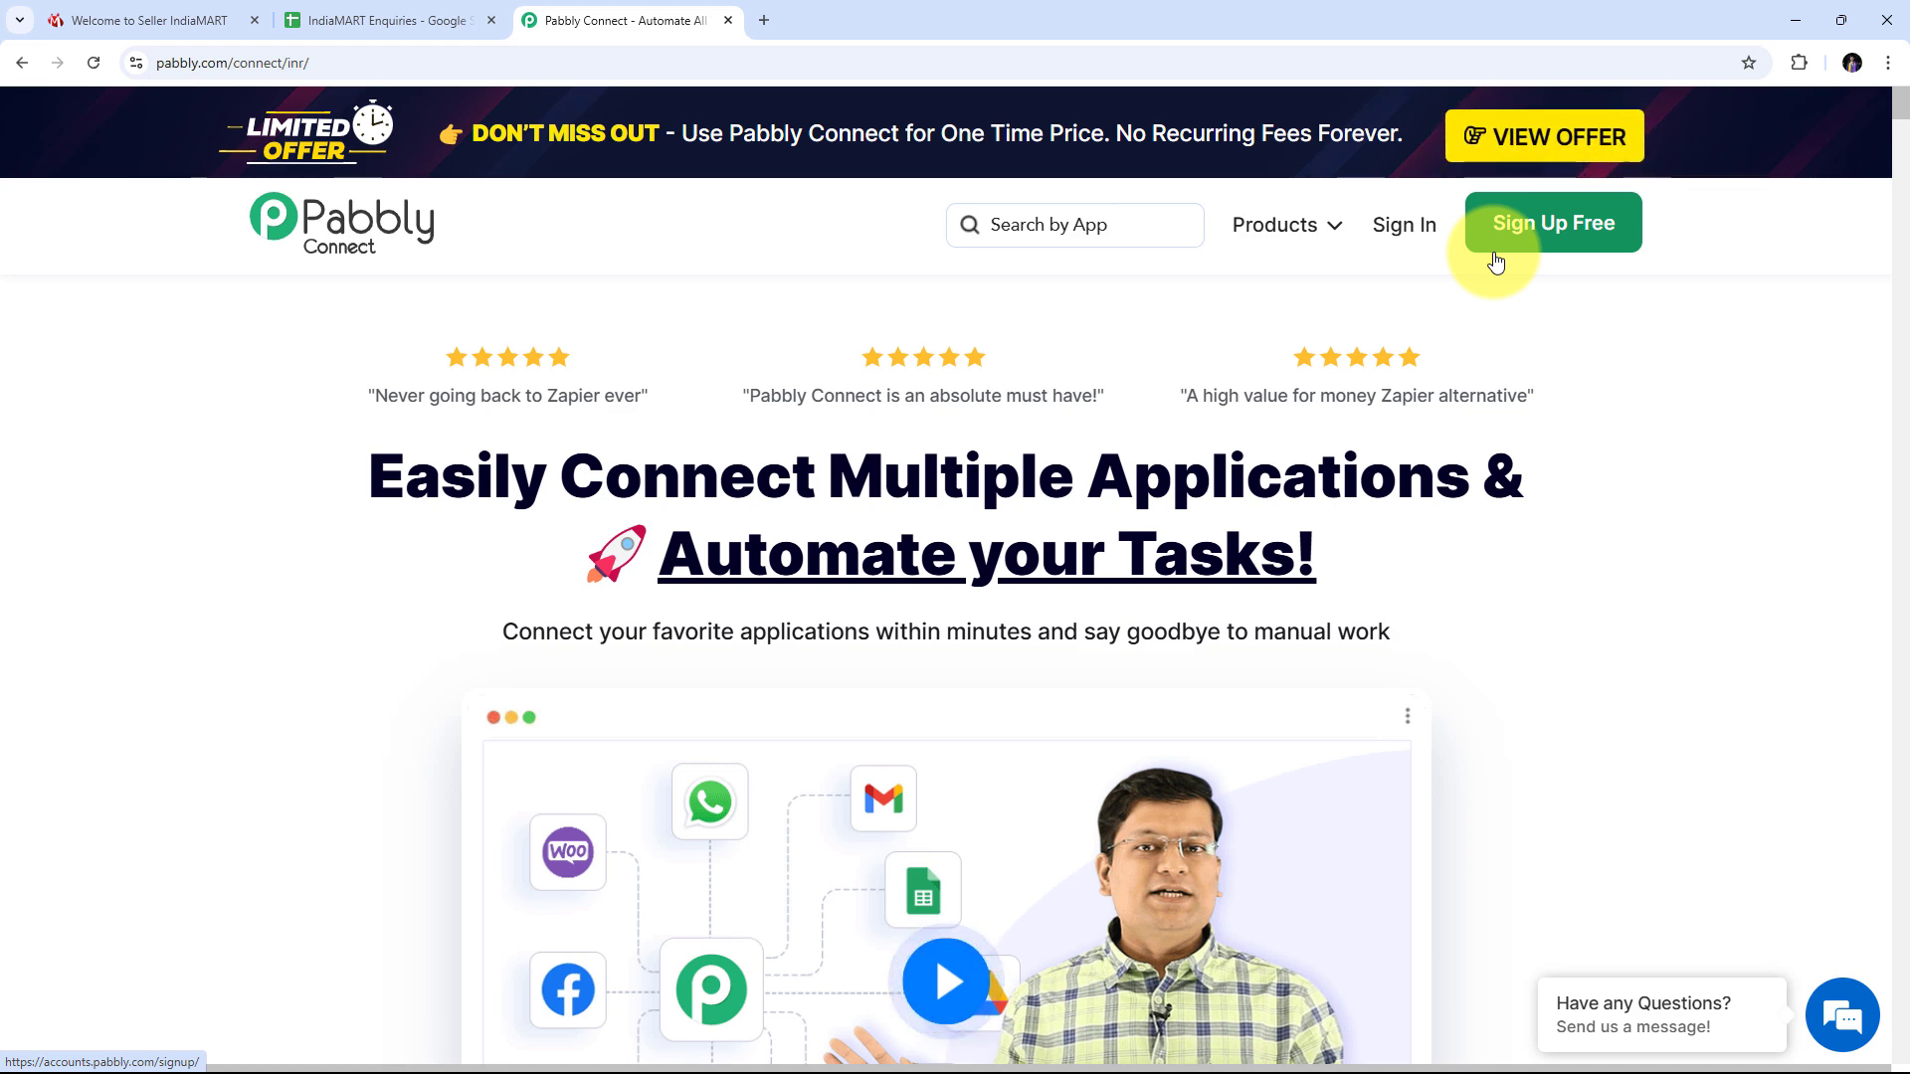
Sign in to the Pabbly account and access Pabbly Connect from the list of all Pabbly apps.
left_click(1404, 237)
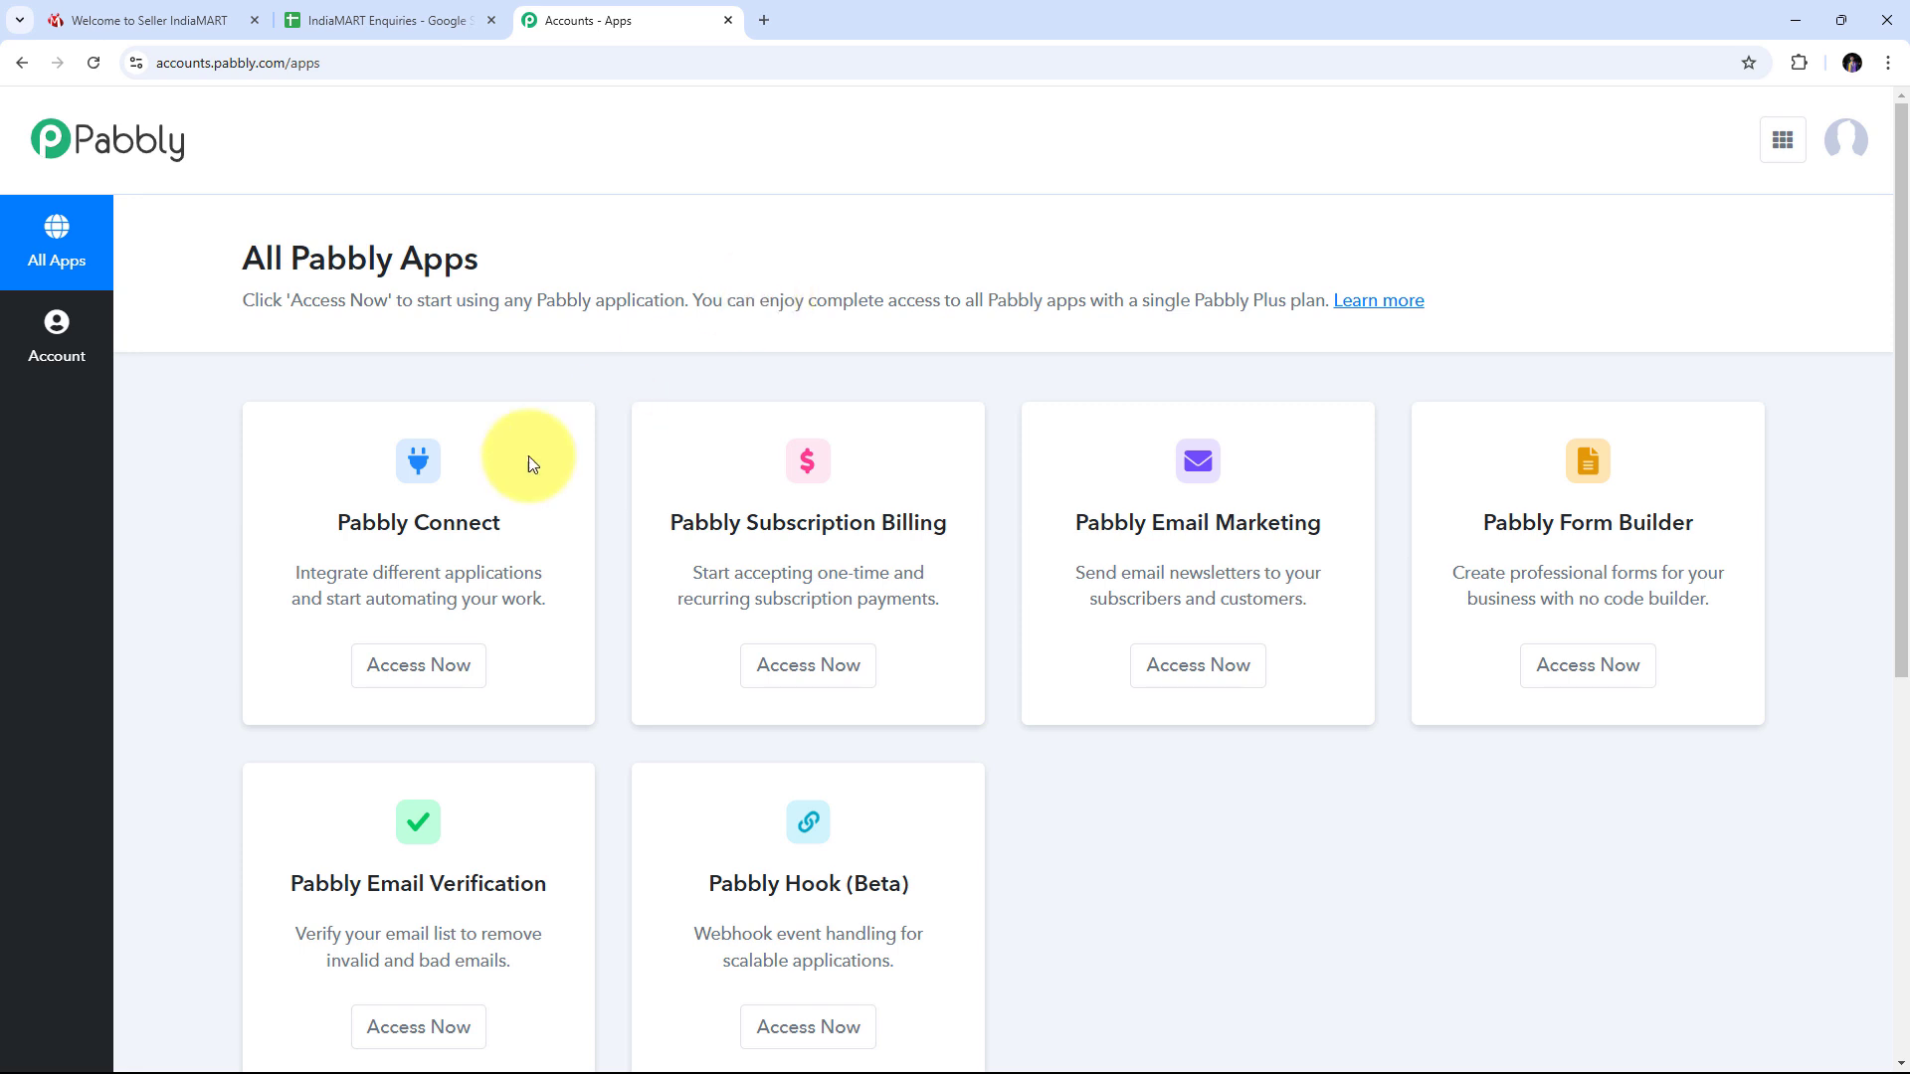
scroll(786, 796, "down", 1)
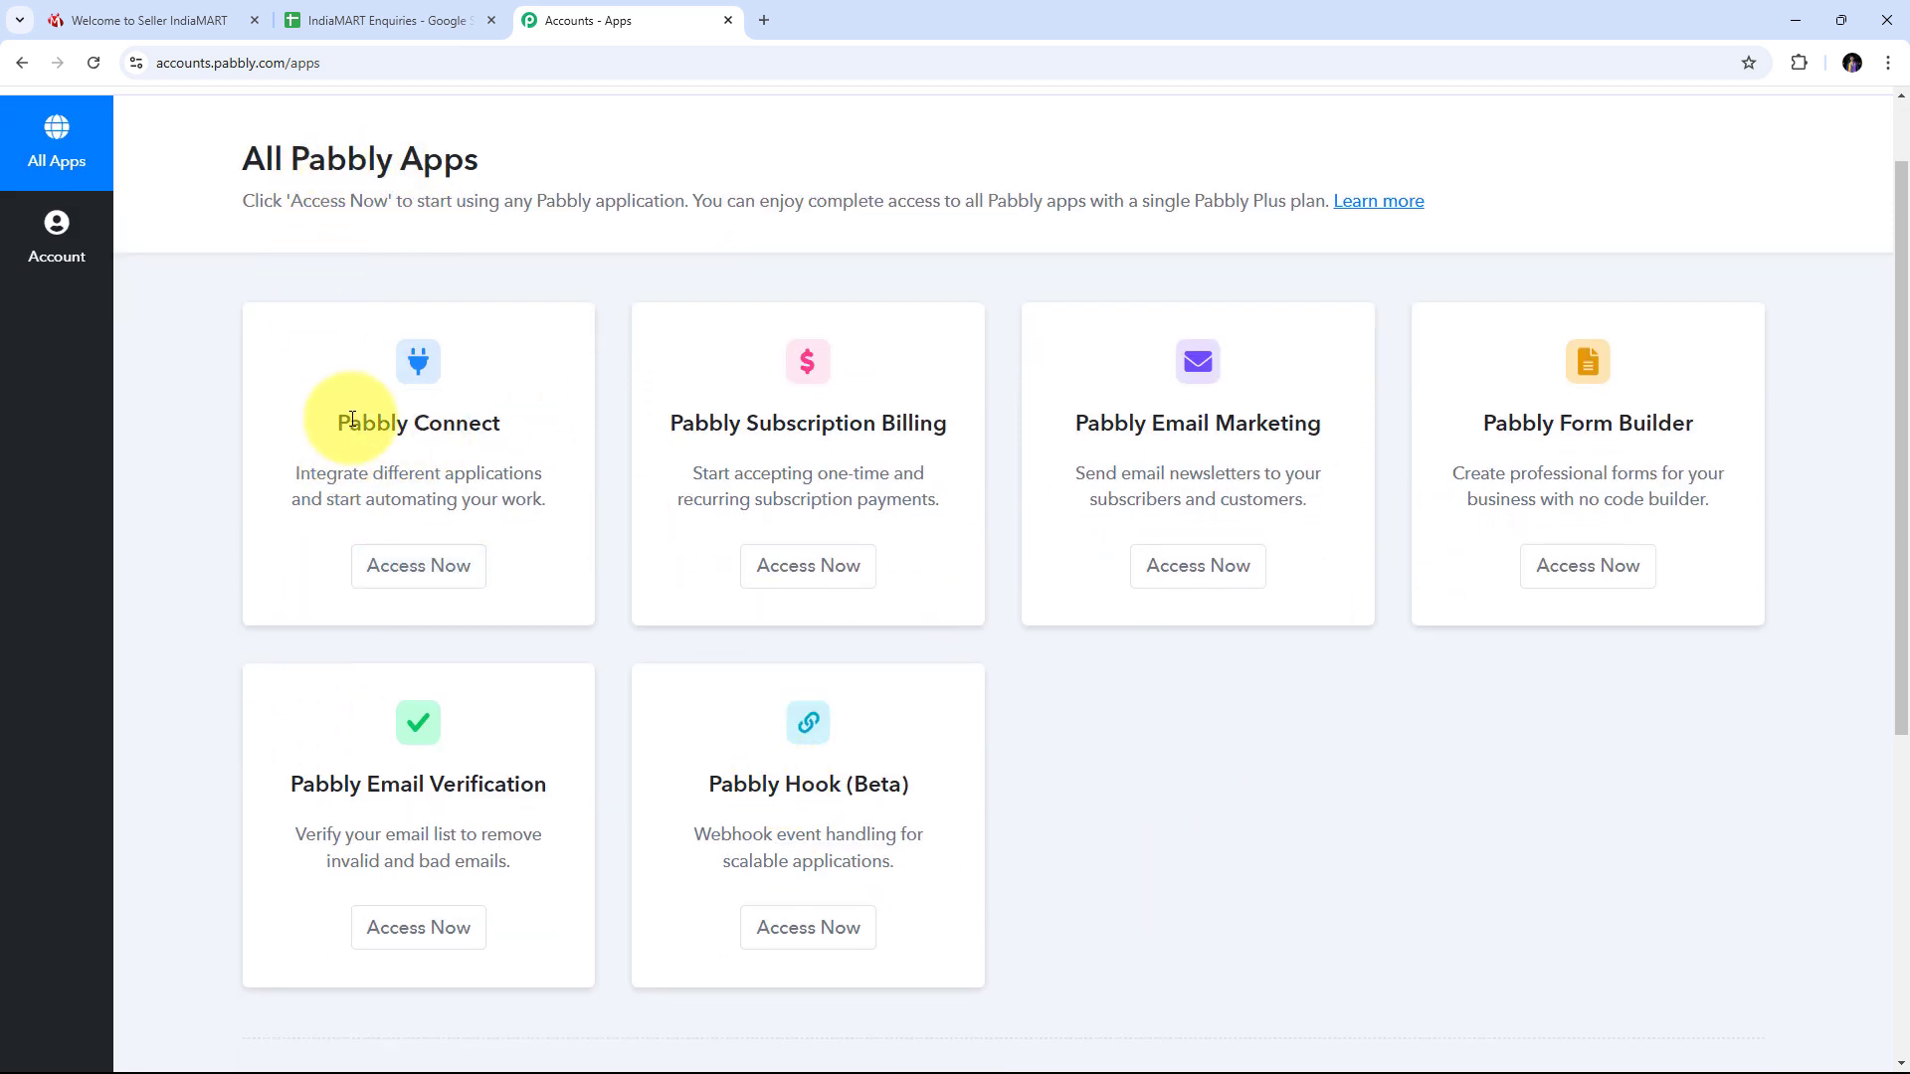
left_click_drag(336, 422, 516, 441)
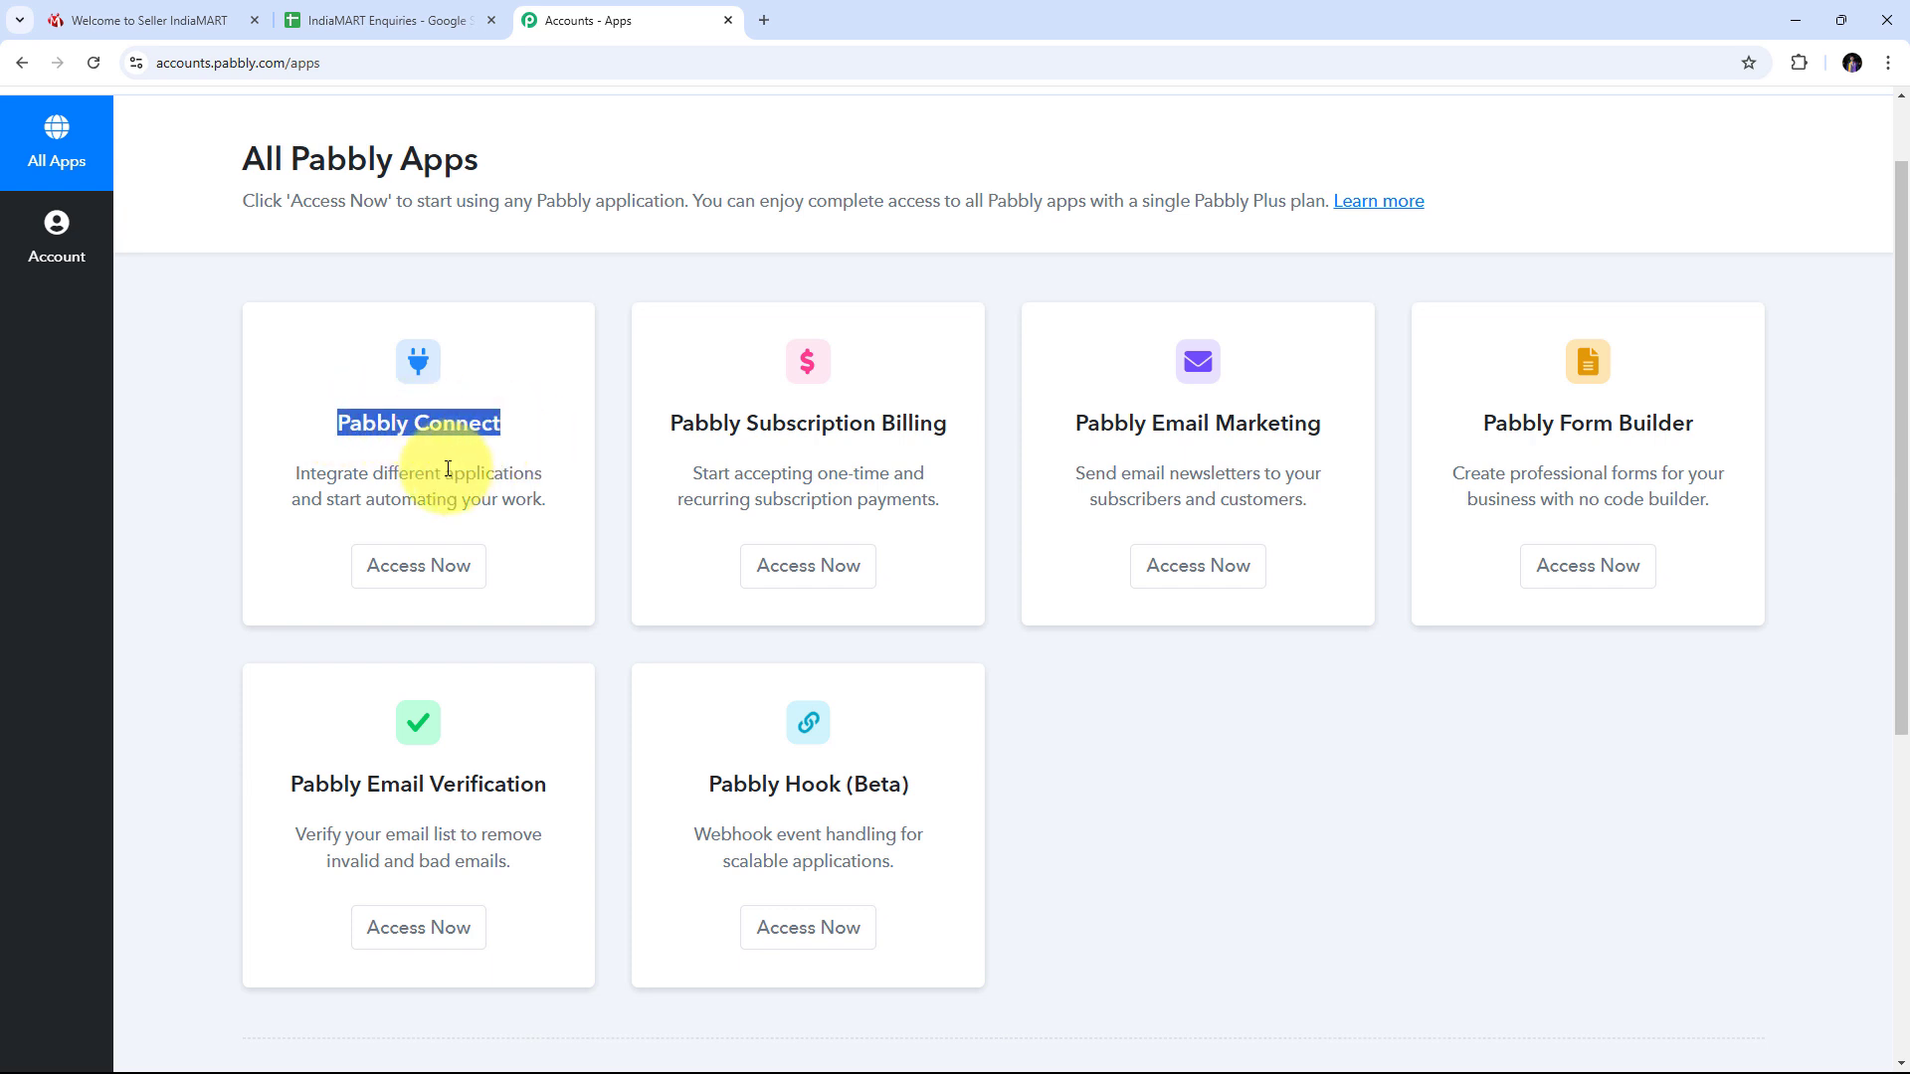
left_click(441, 575)
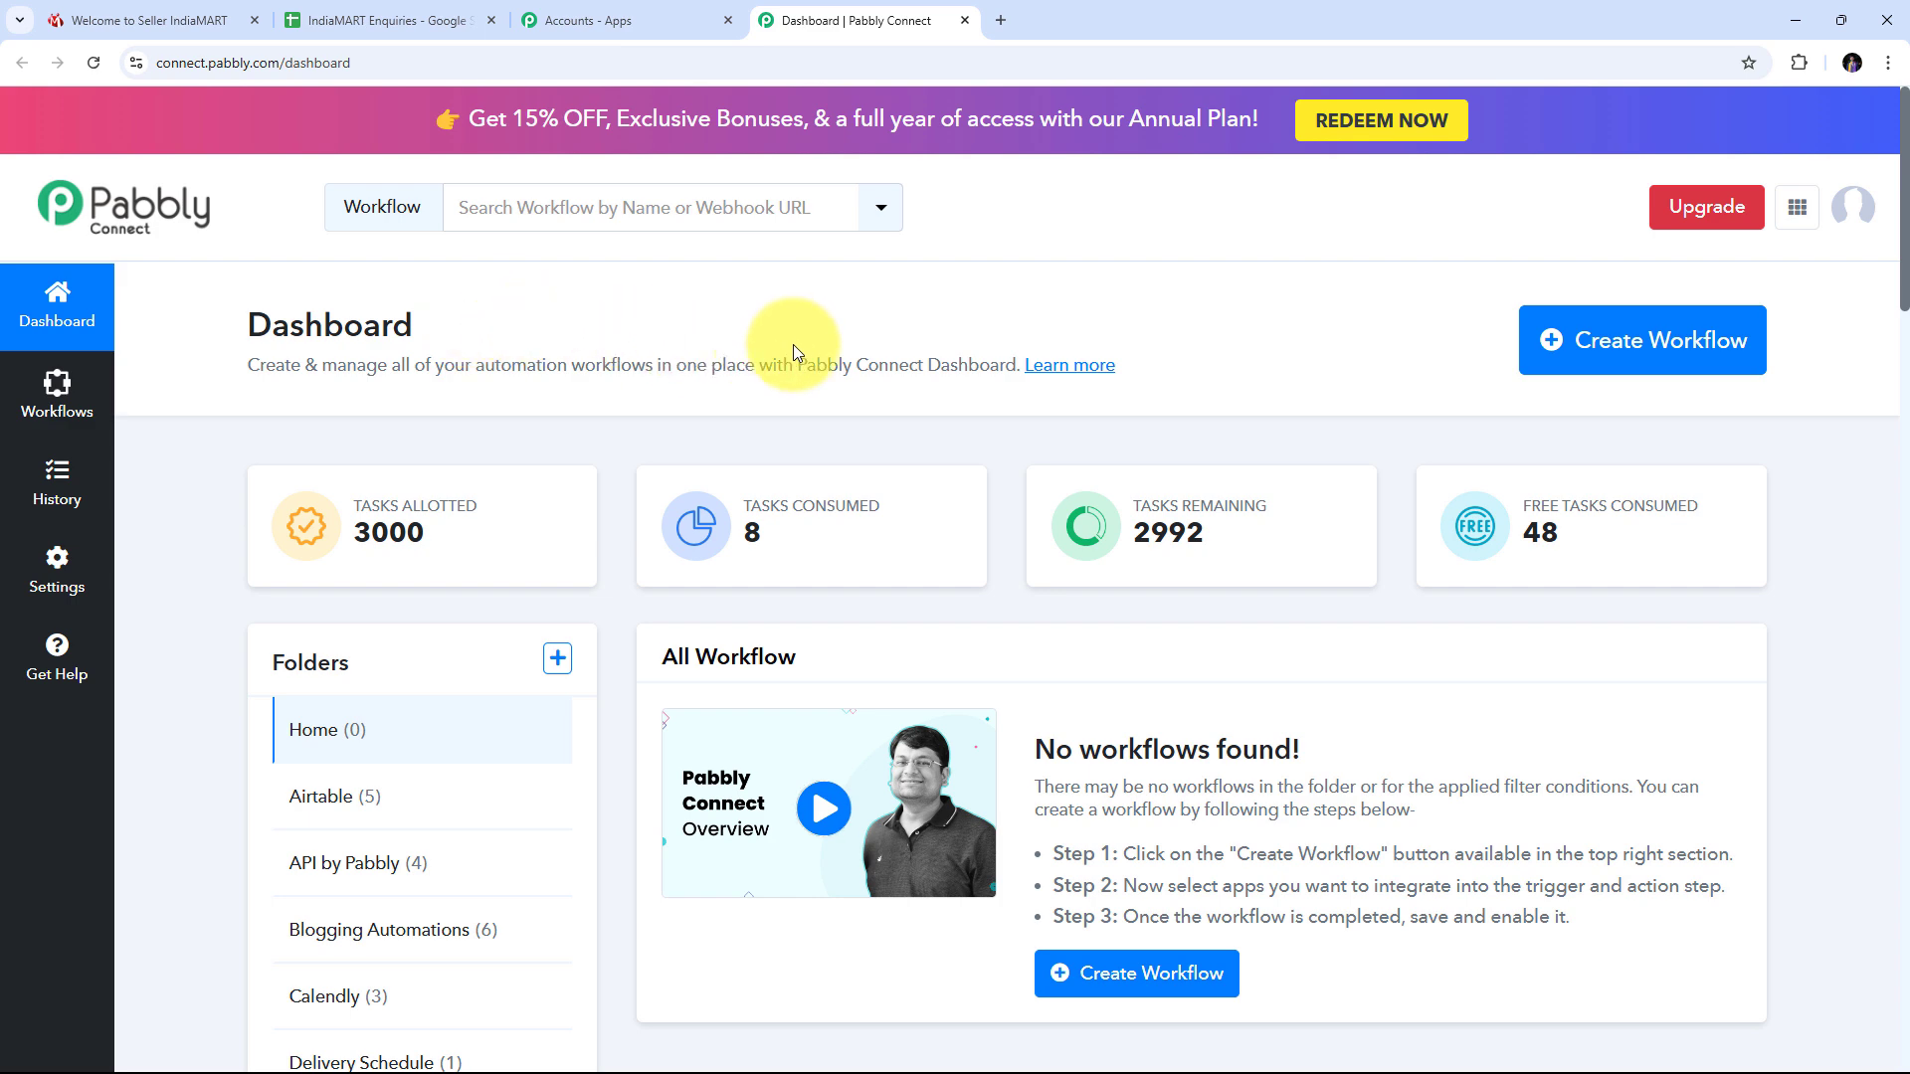
Create a workflow named "Add IndiaMART Leads / Enquiries to Google Sheets for Metals, …" in the IndiaMart folder.
left_click(1613, 345)
left_click(682, 514)
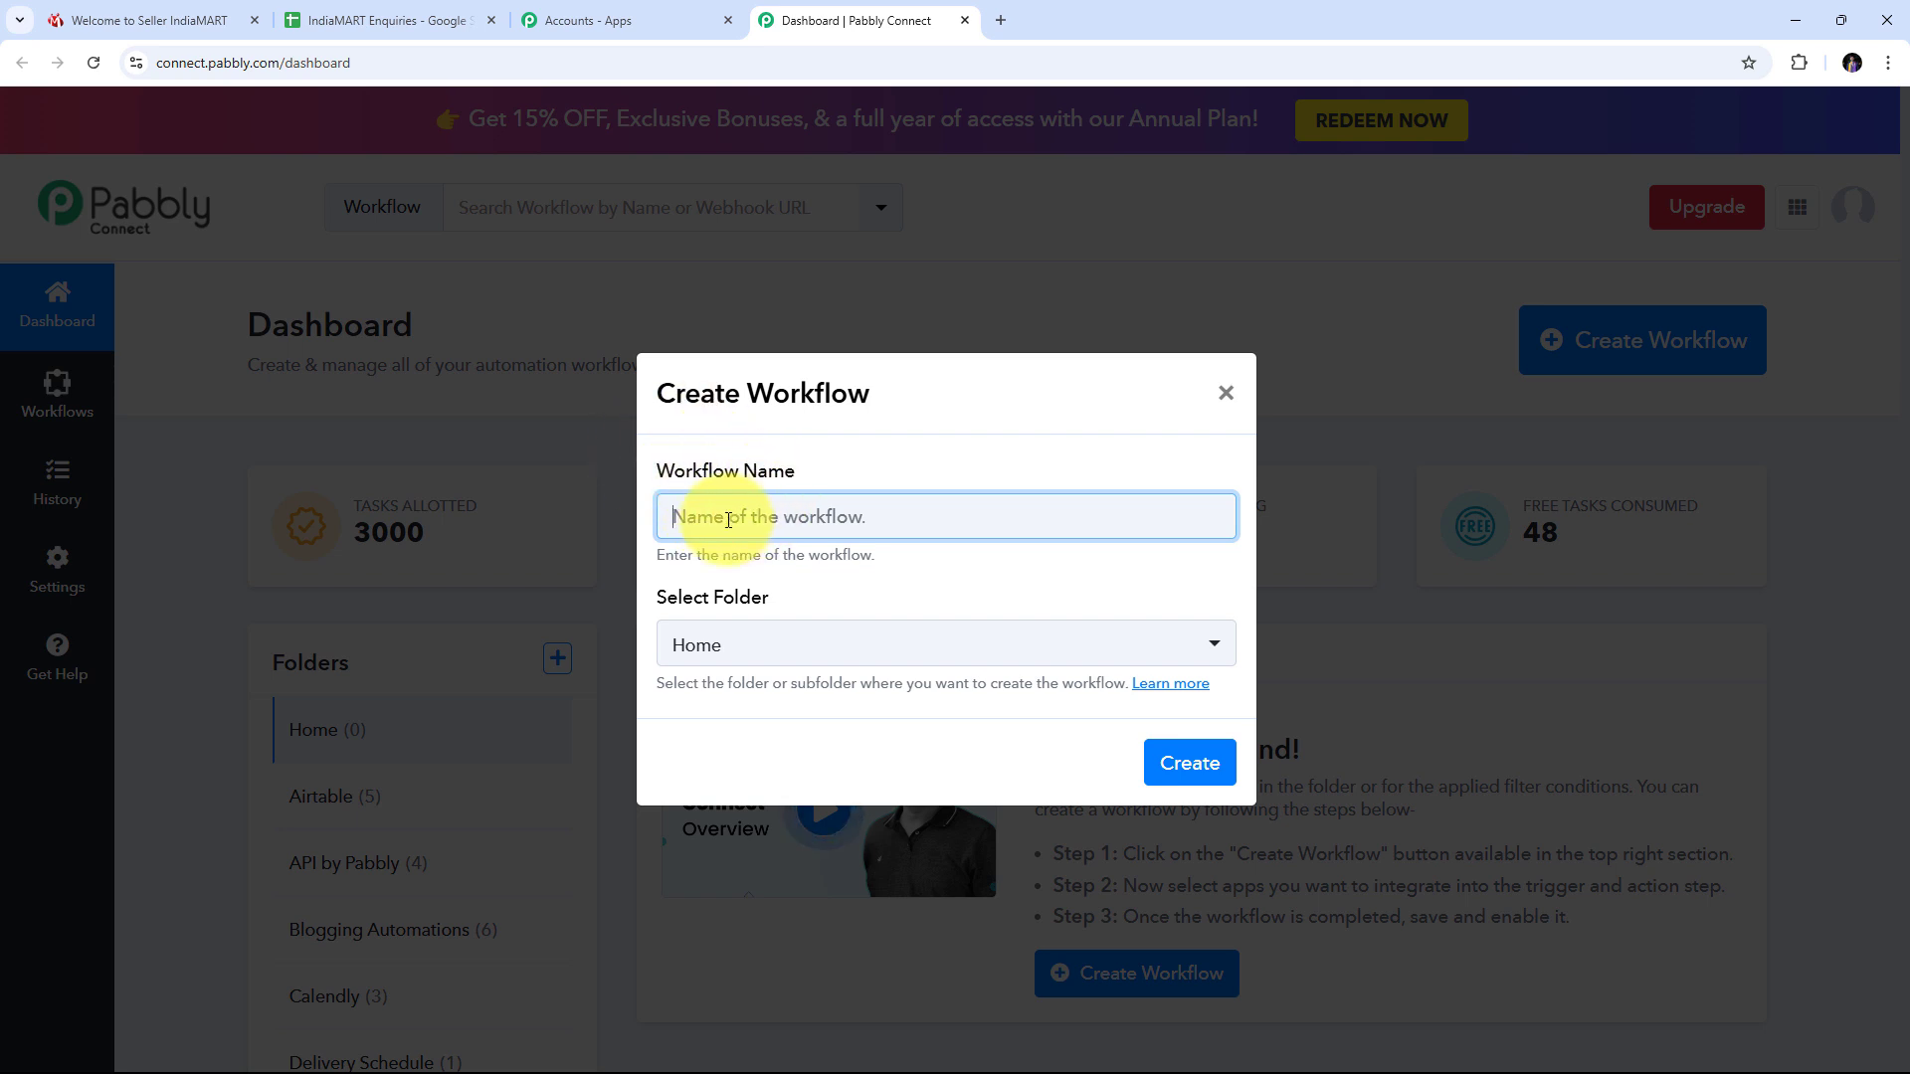
key("ctrl+v")
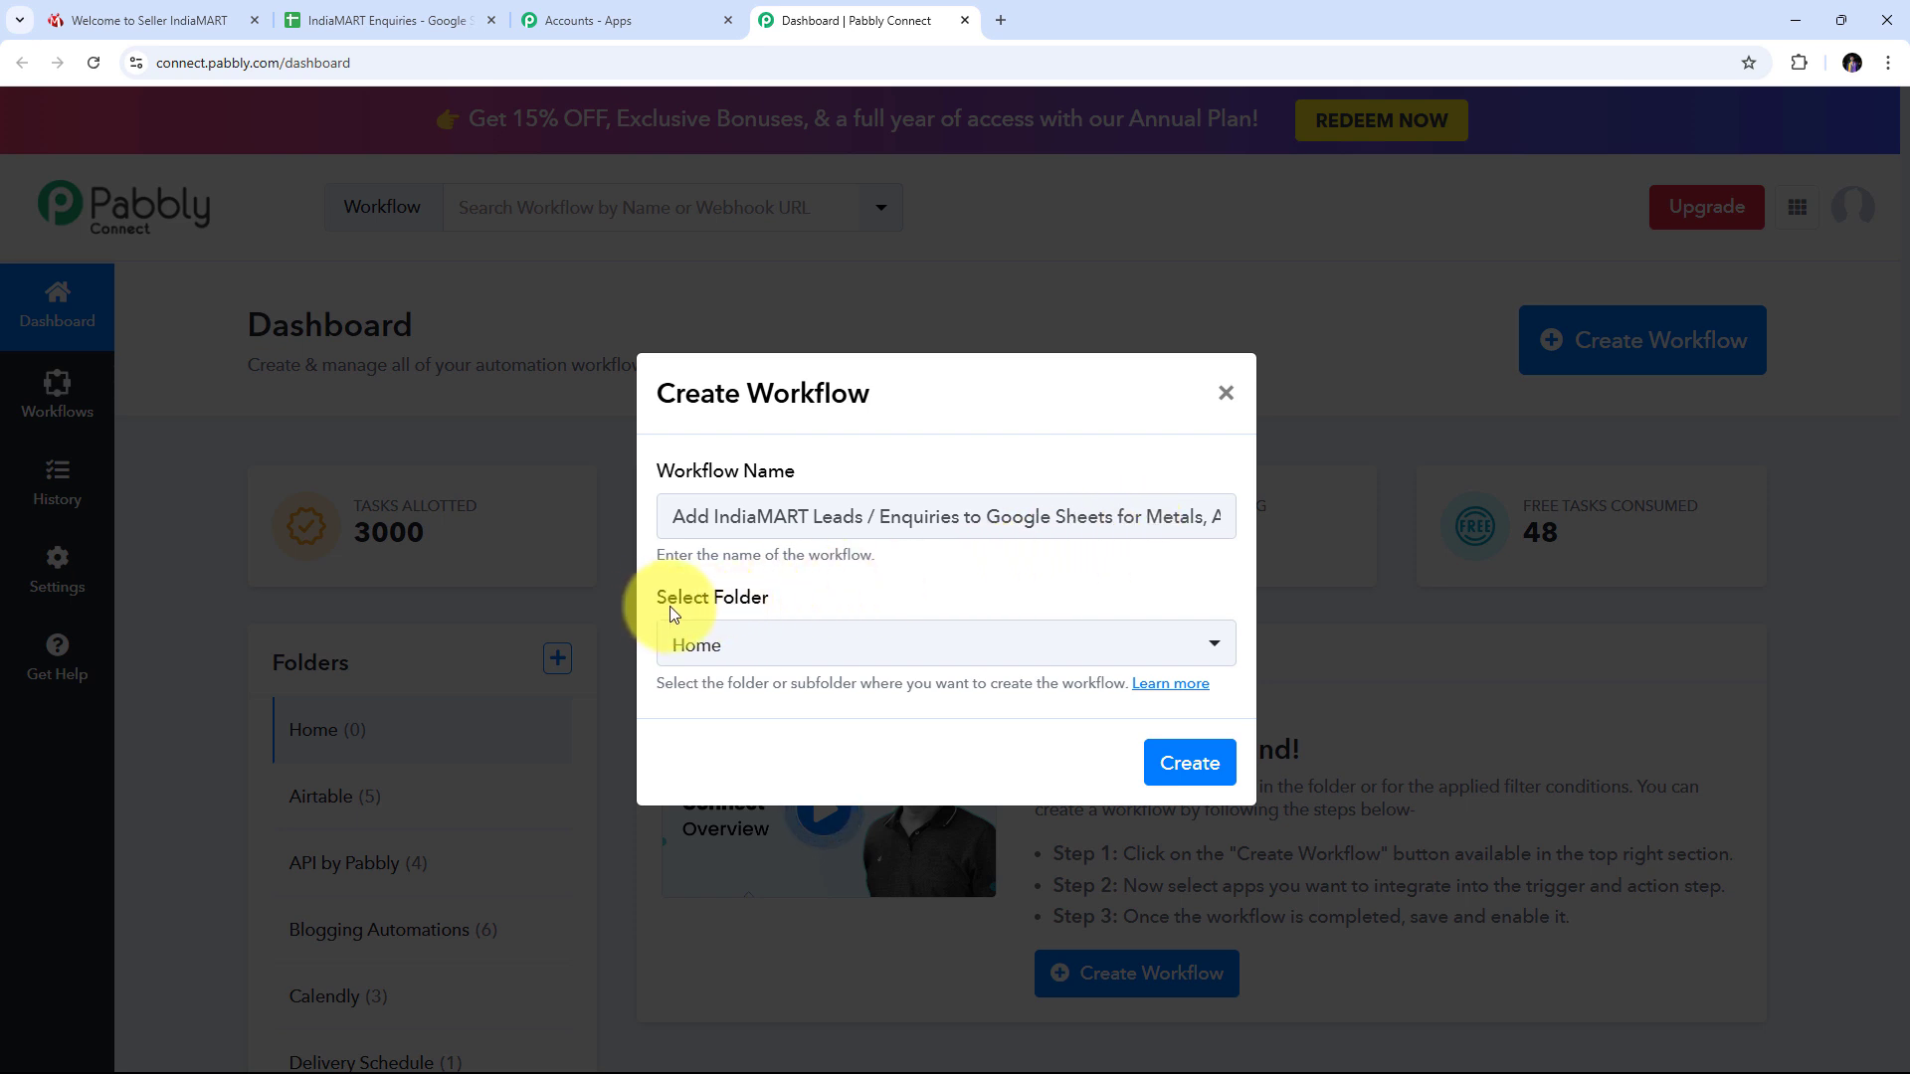
left_click(1036, 653)
scroll(955, 375, "down", 6)
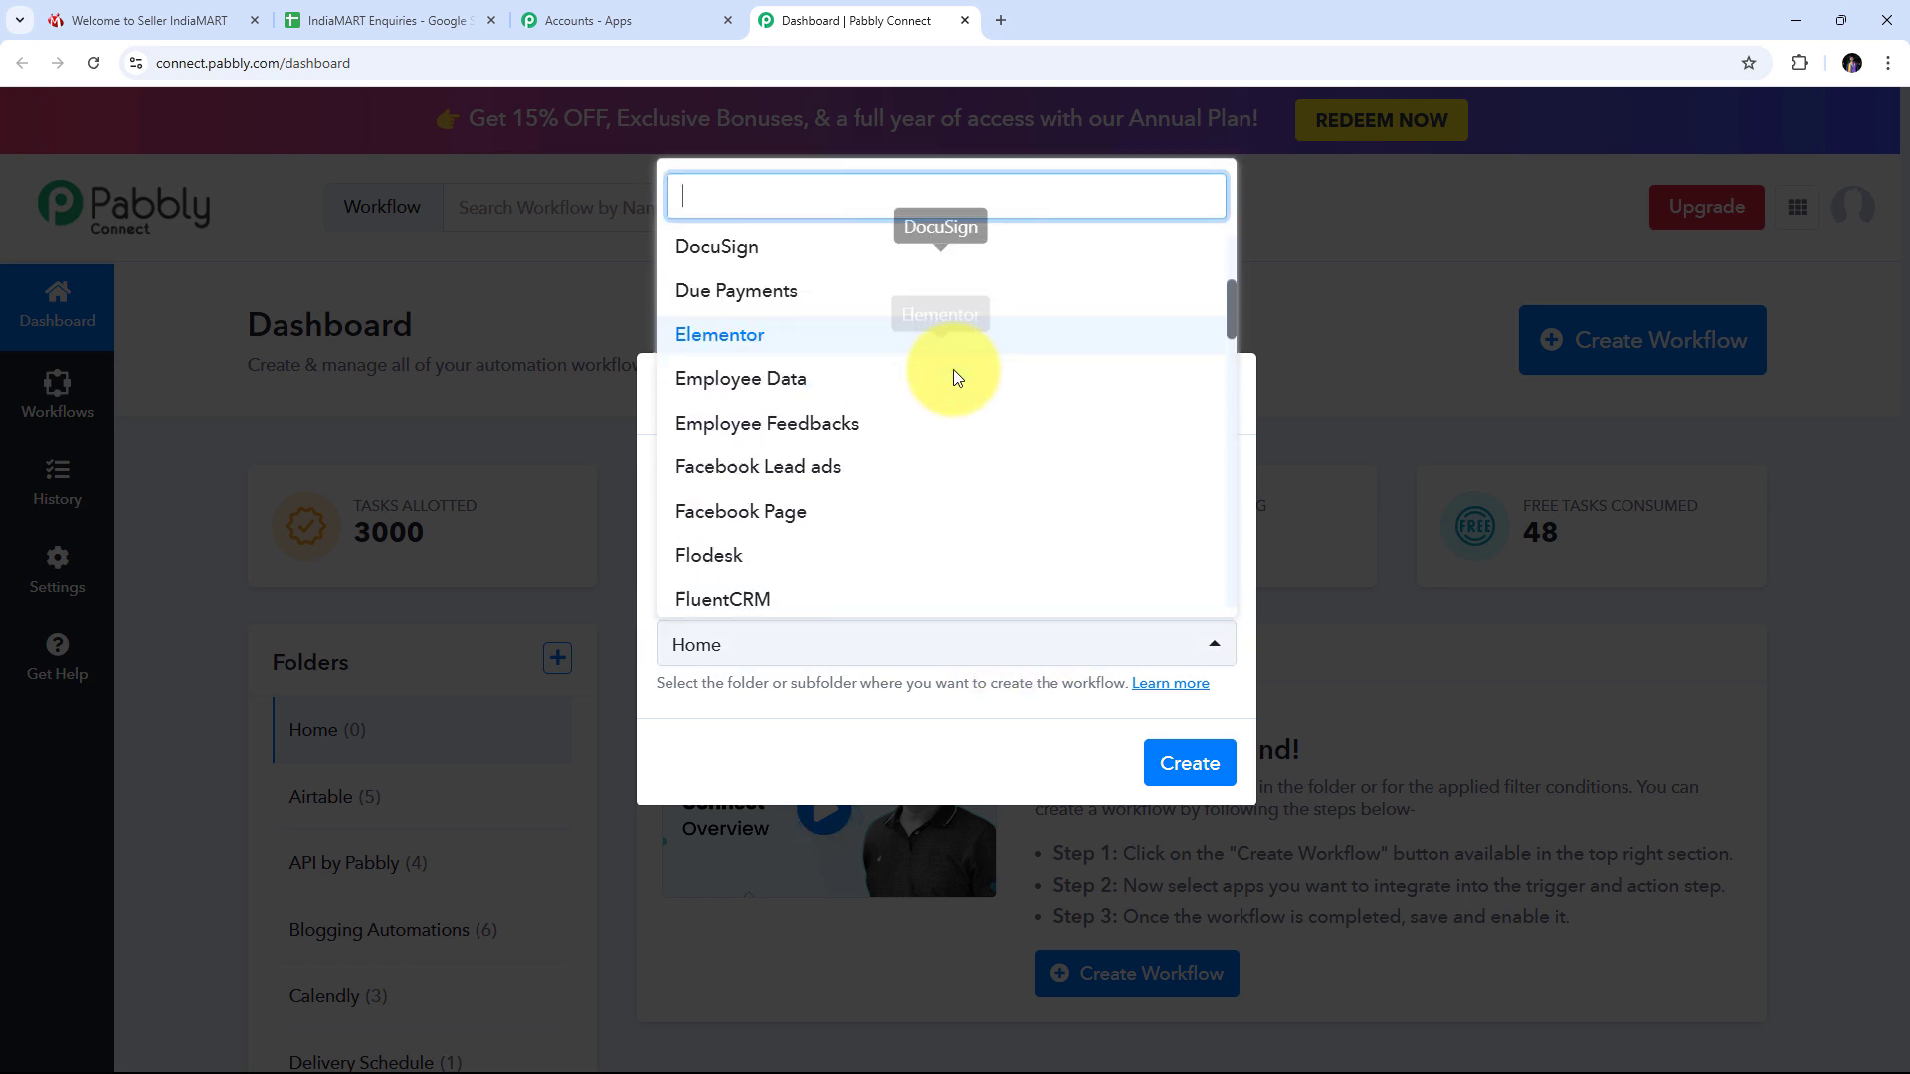
scroll(955, 378, "down", 6)
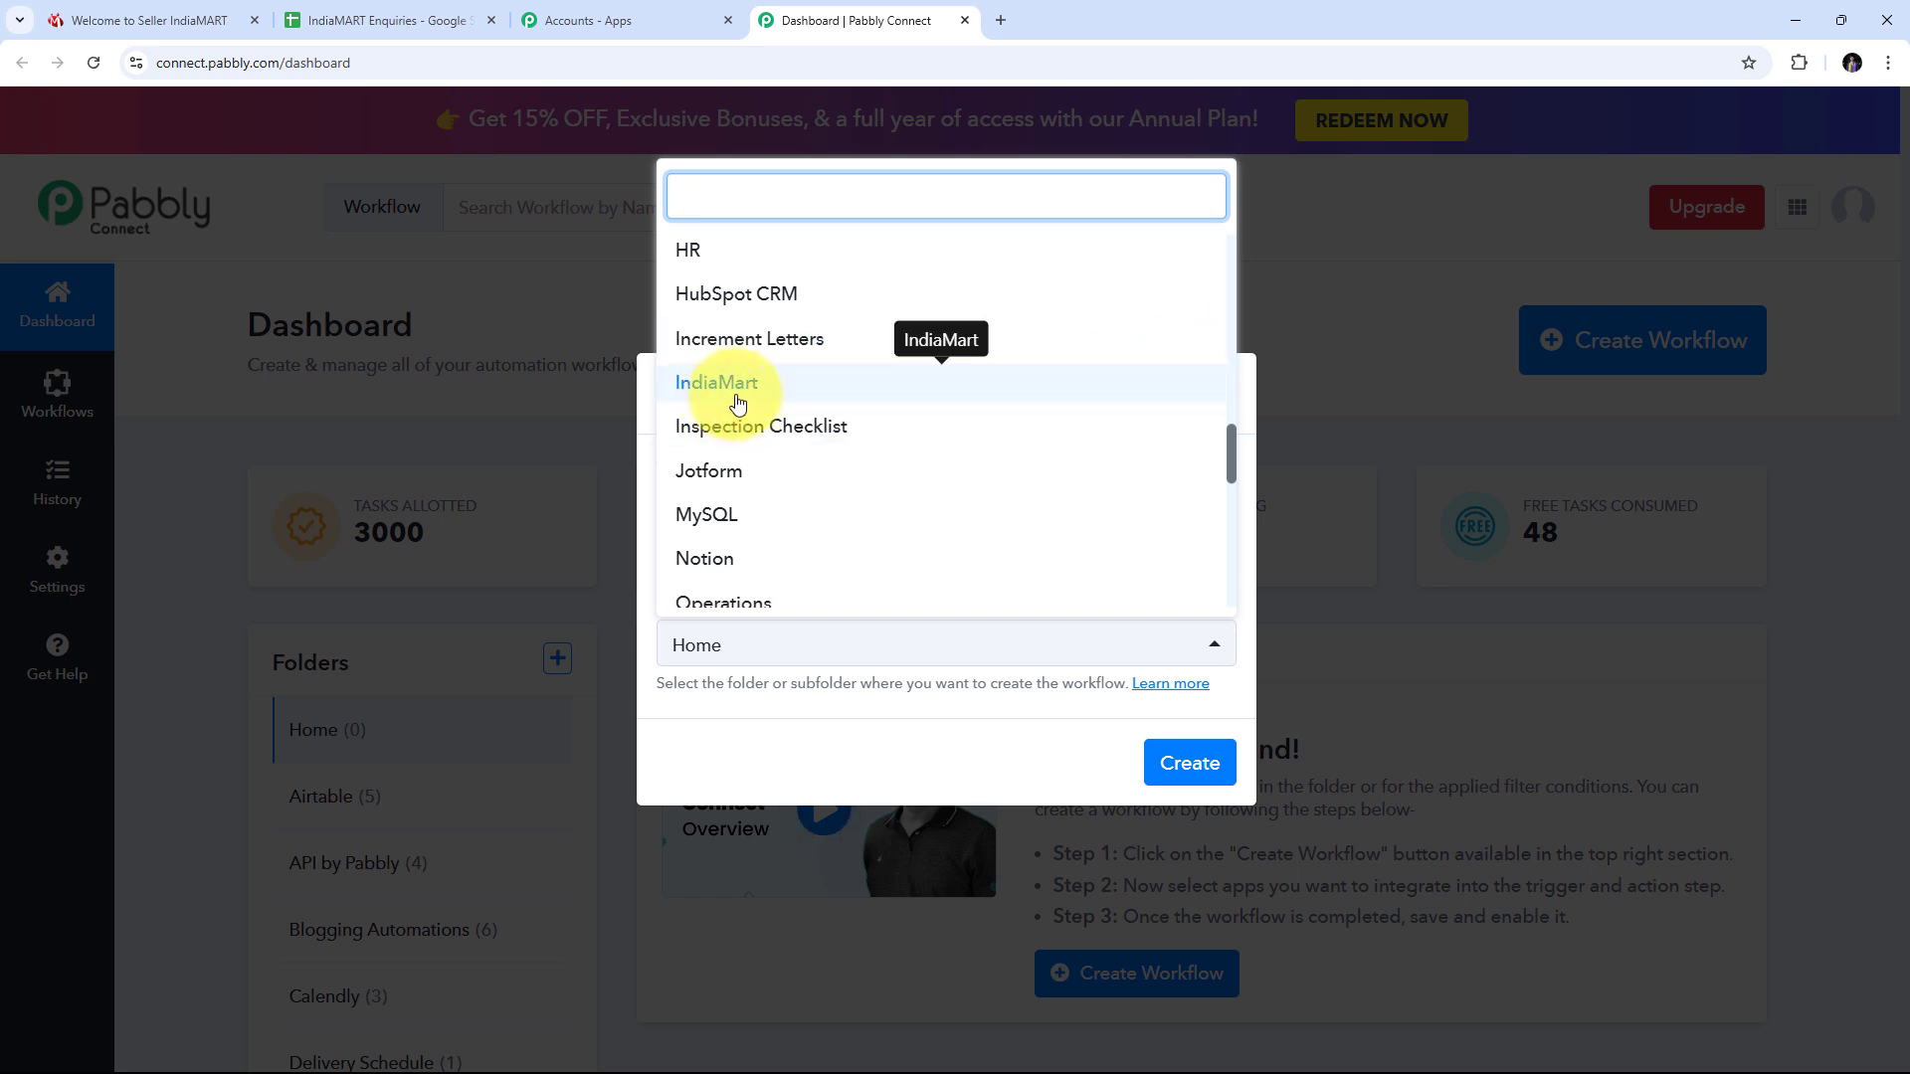
left_click(729, 403)
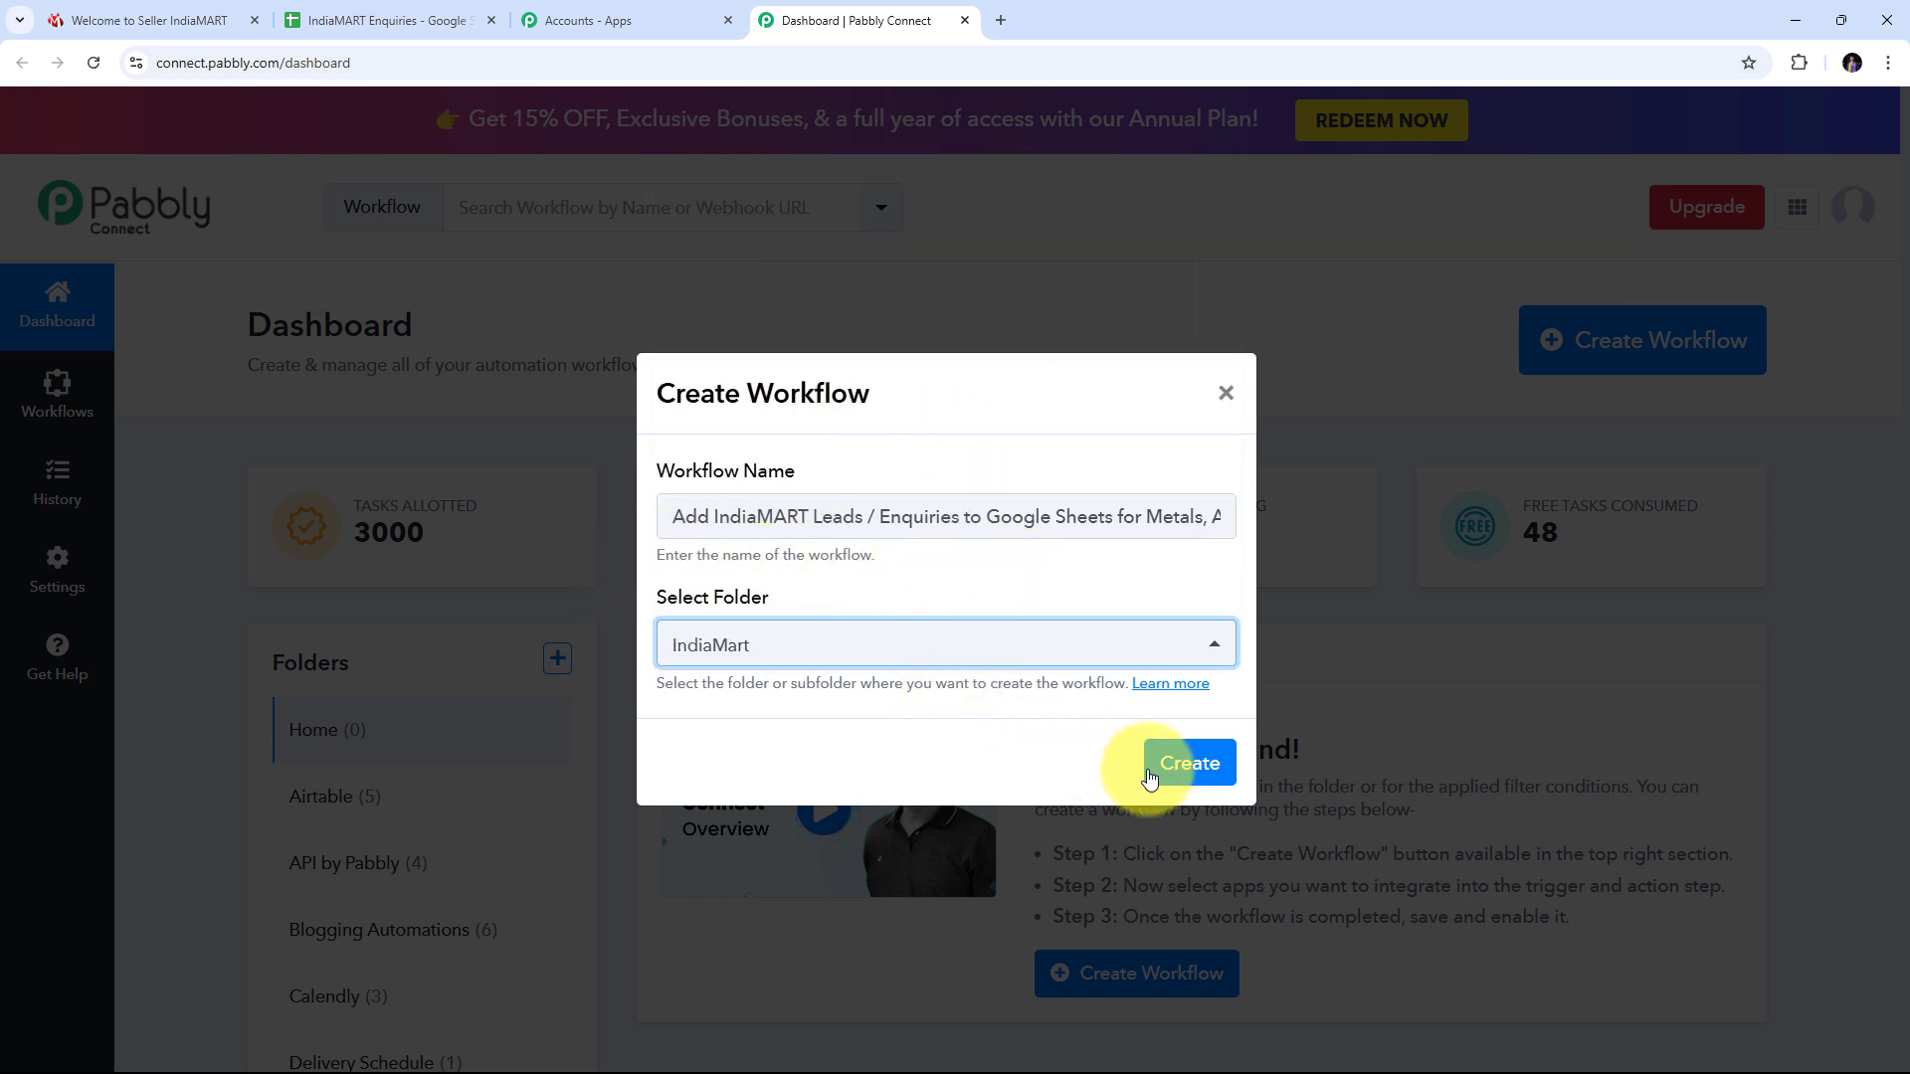
left_click(1187, 776)
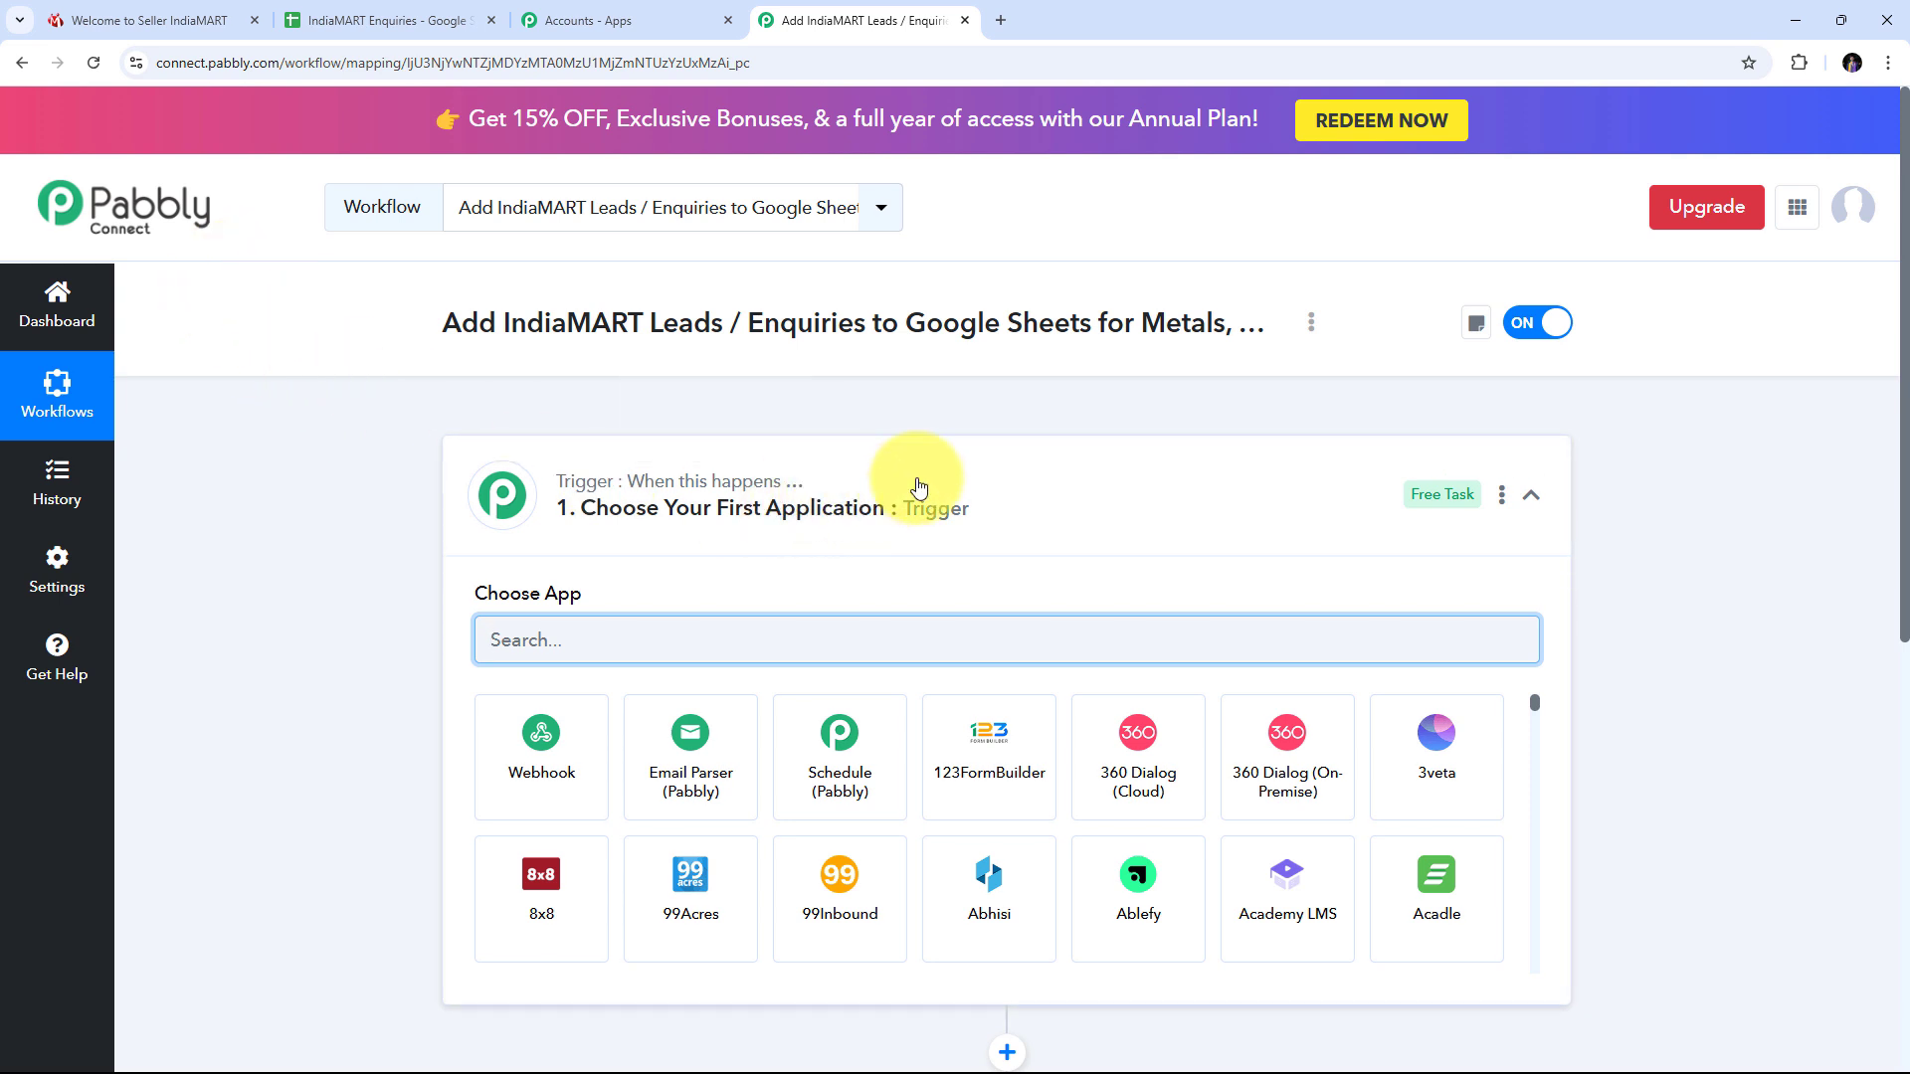
Examine the trigger and action sections of the new workflow.
scroll(916, 481, "down", 2)
scroll(916, 478, "down", 1)
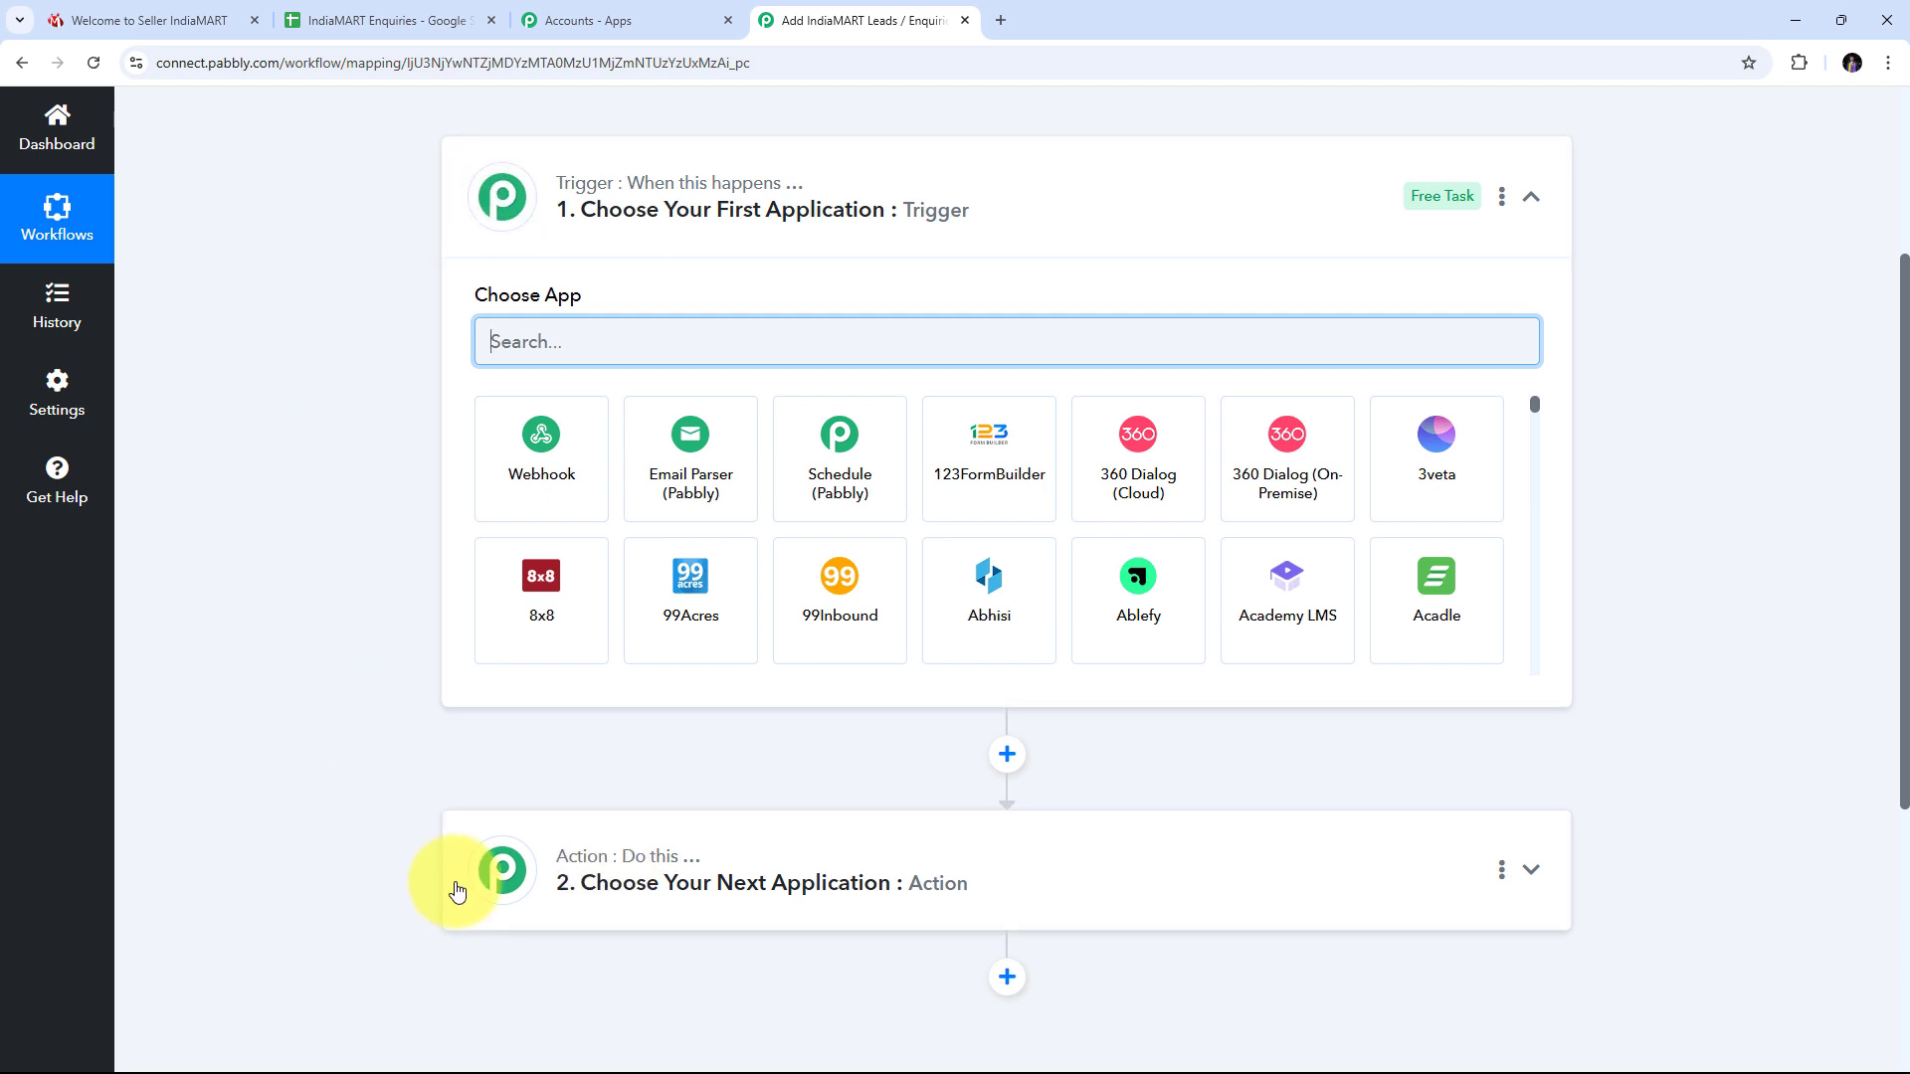
mouse_move(668, 171)
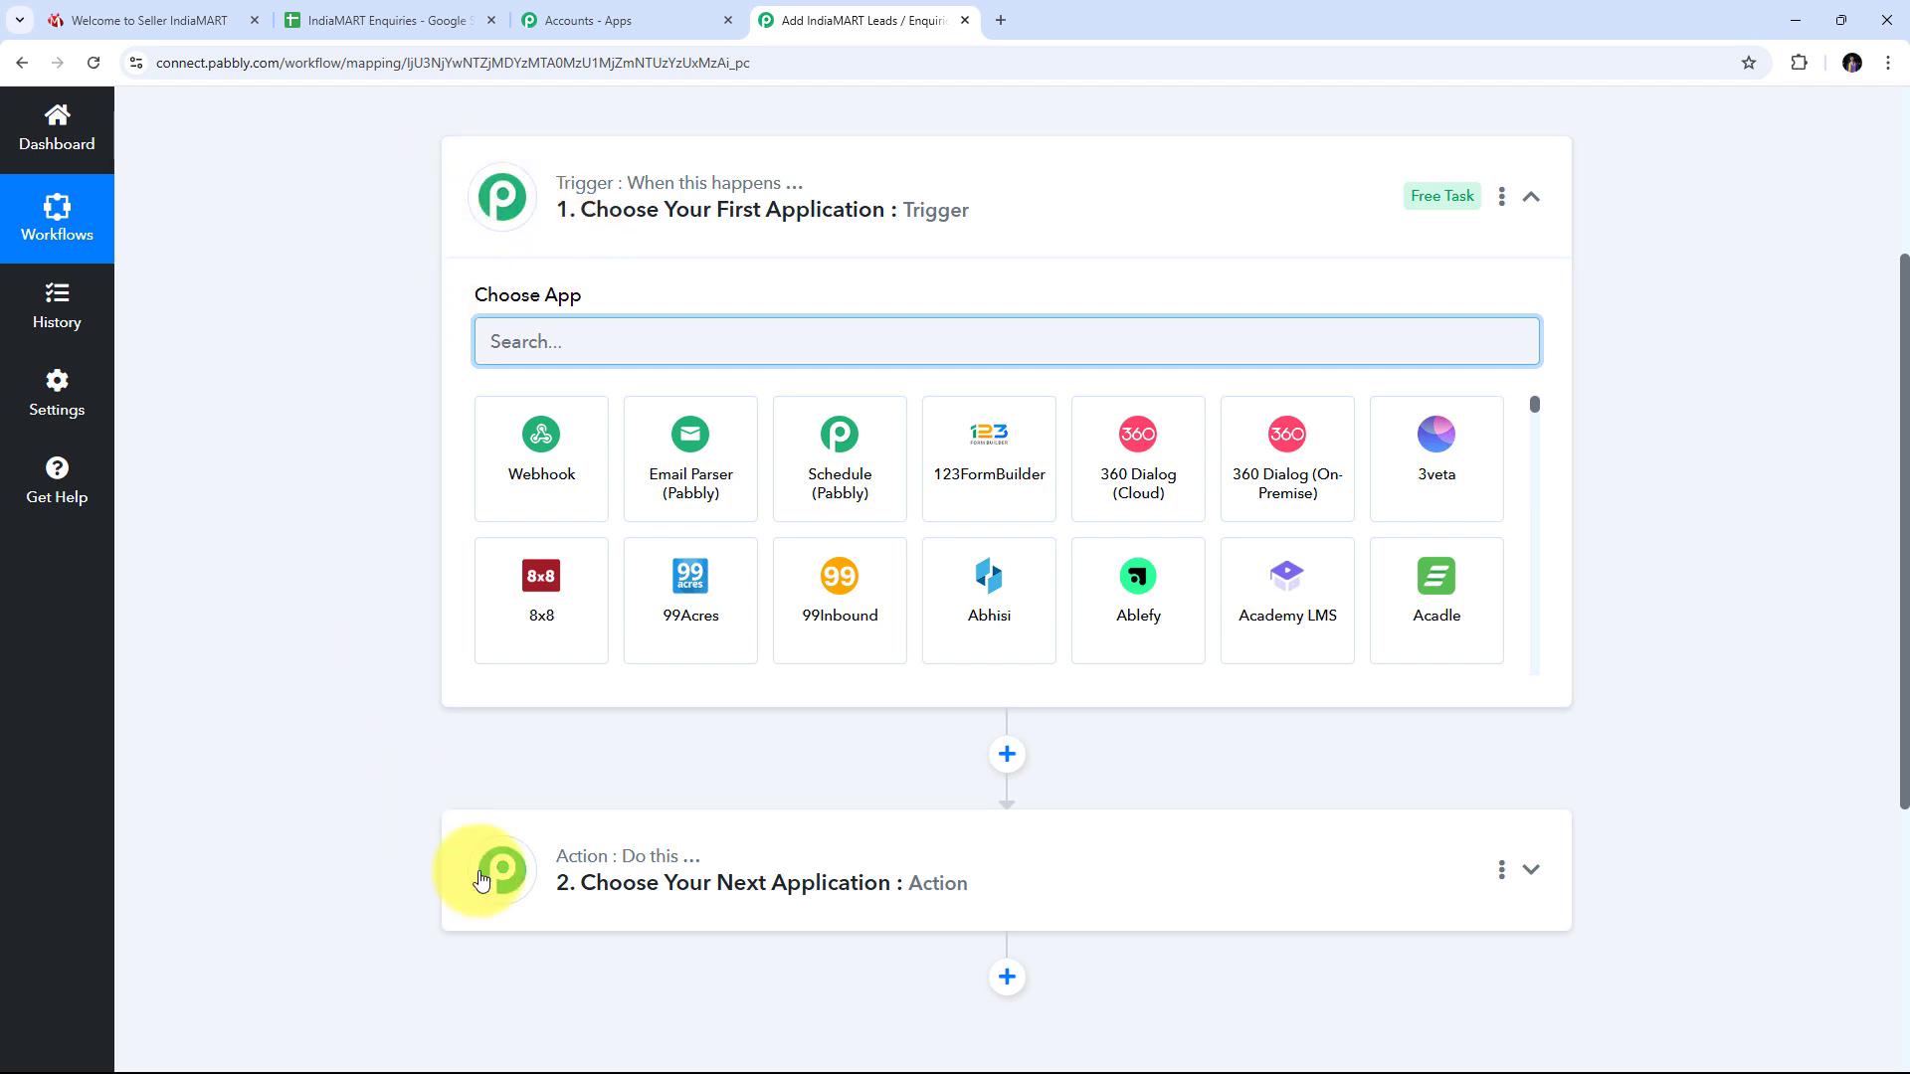
scroll(497, 329, "up", 1)
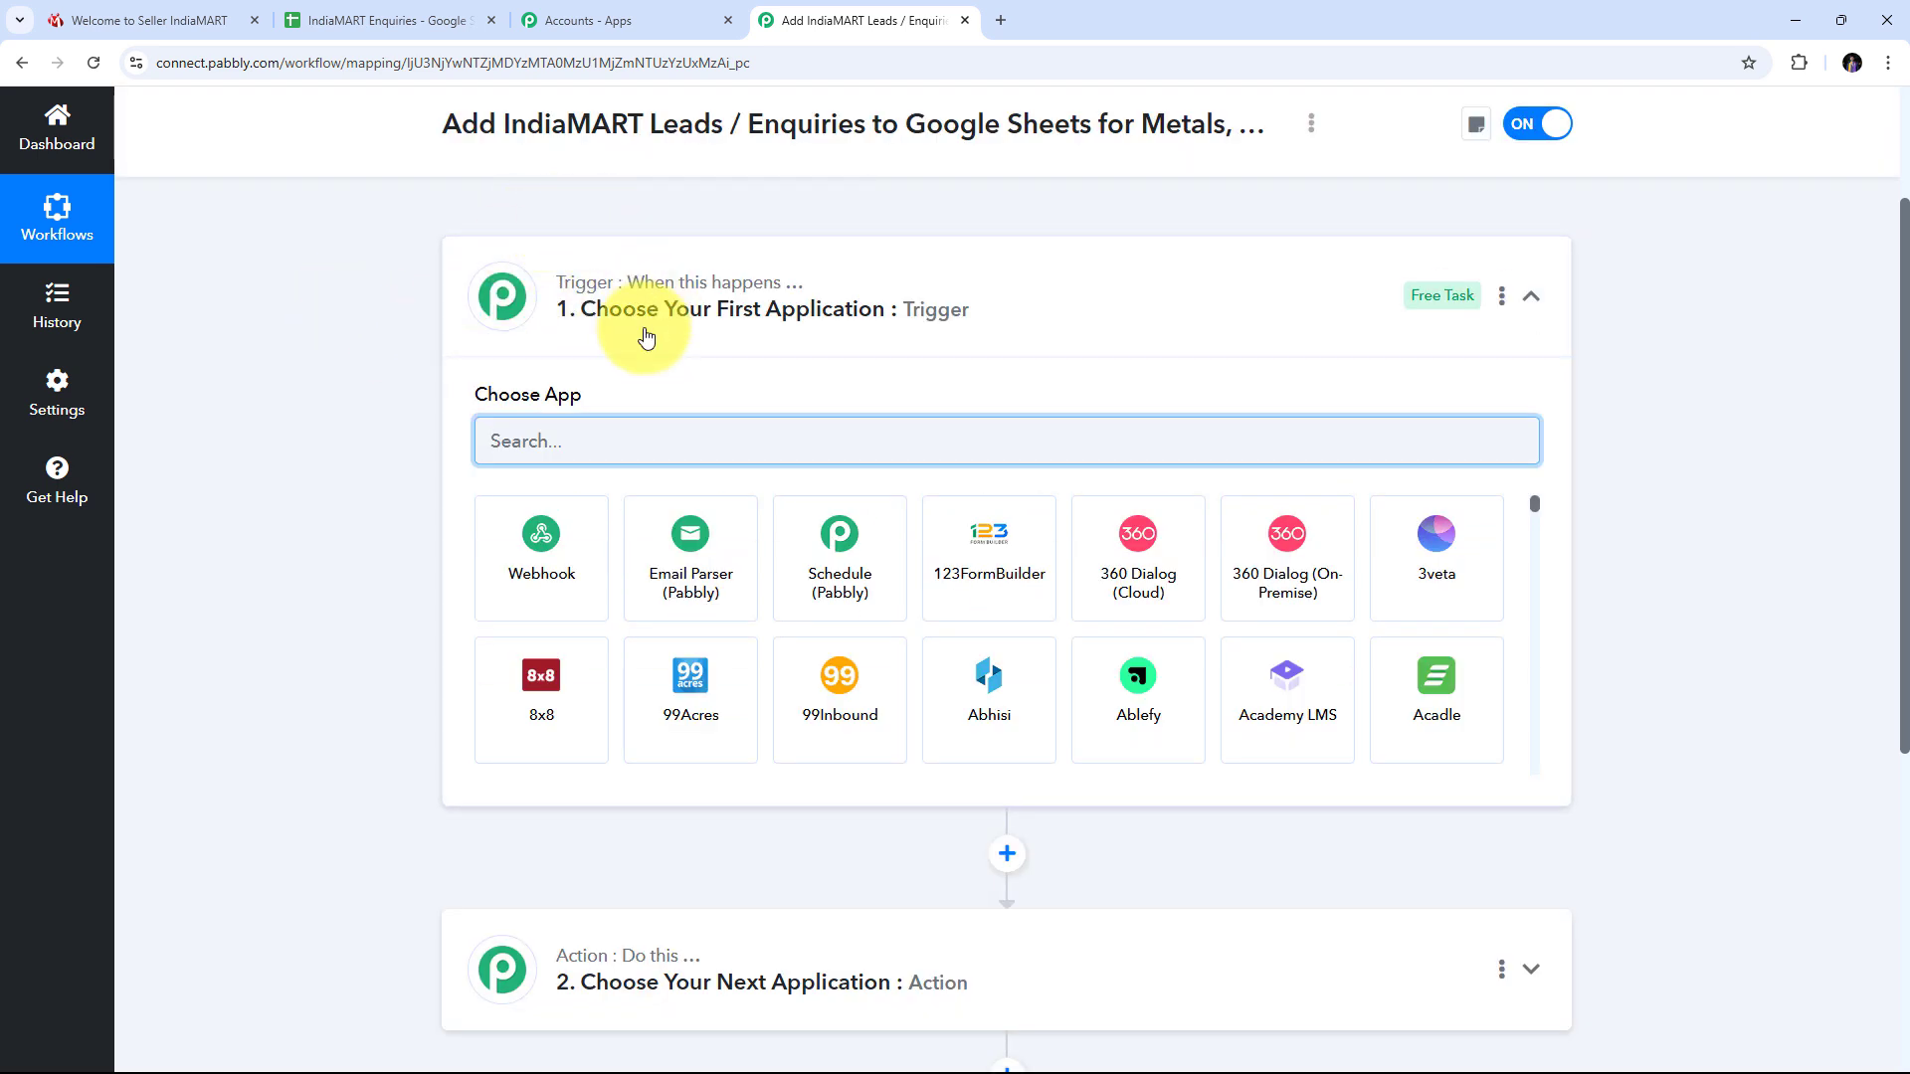
scroll(519, 905, "down", 1)
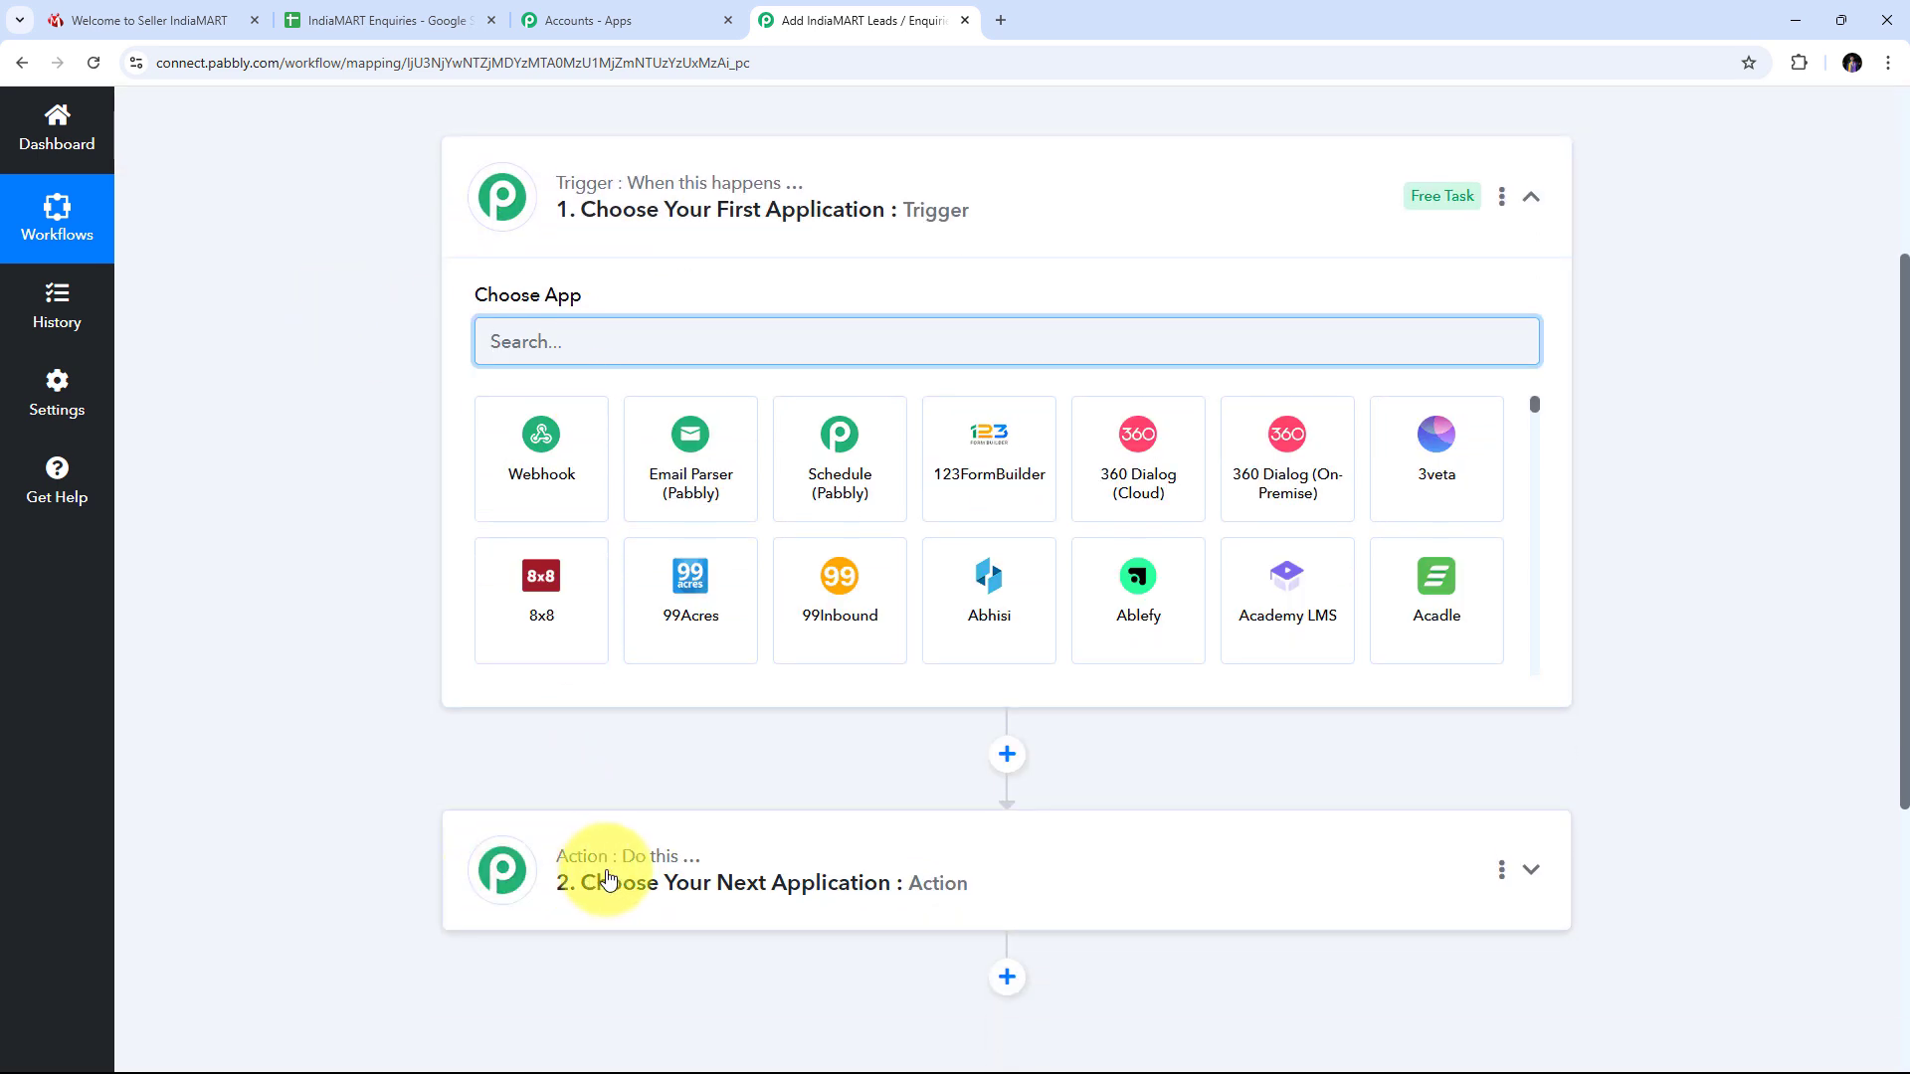
scroll(597, 537, "up", 2)
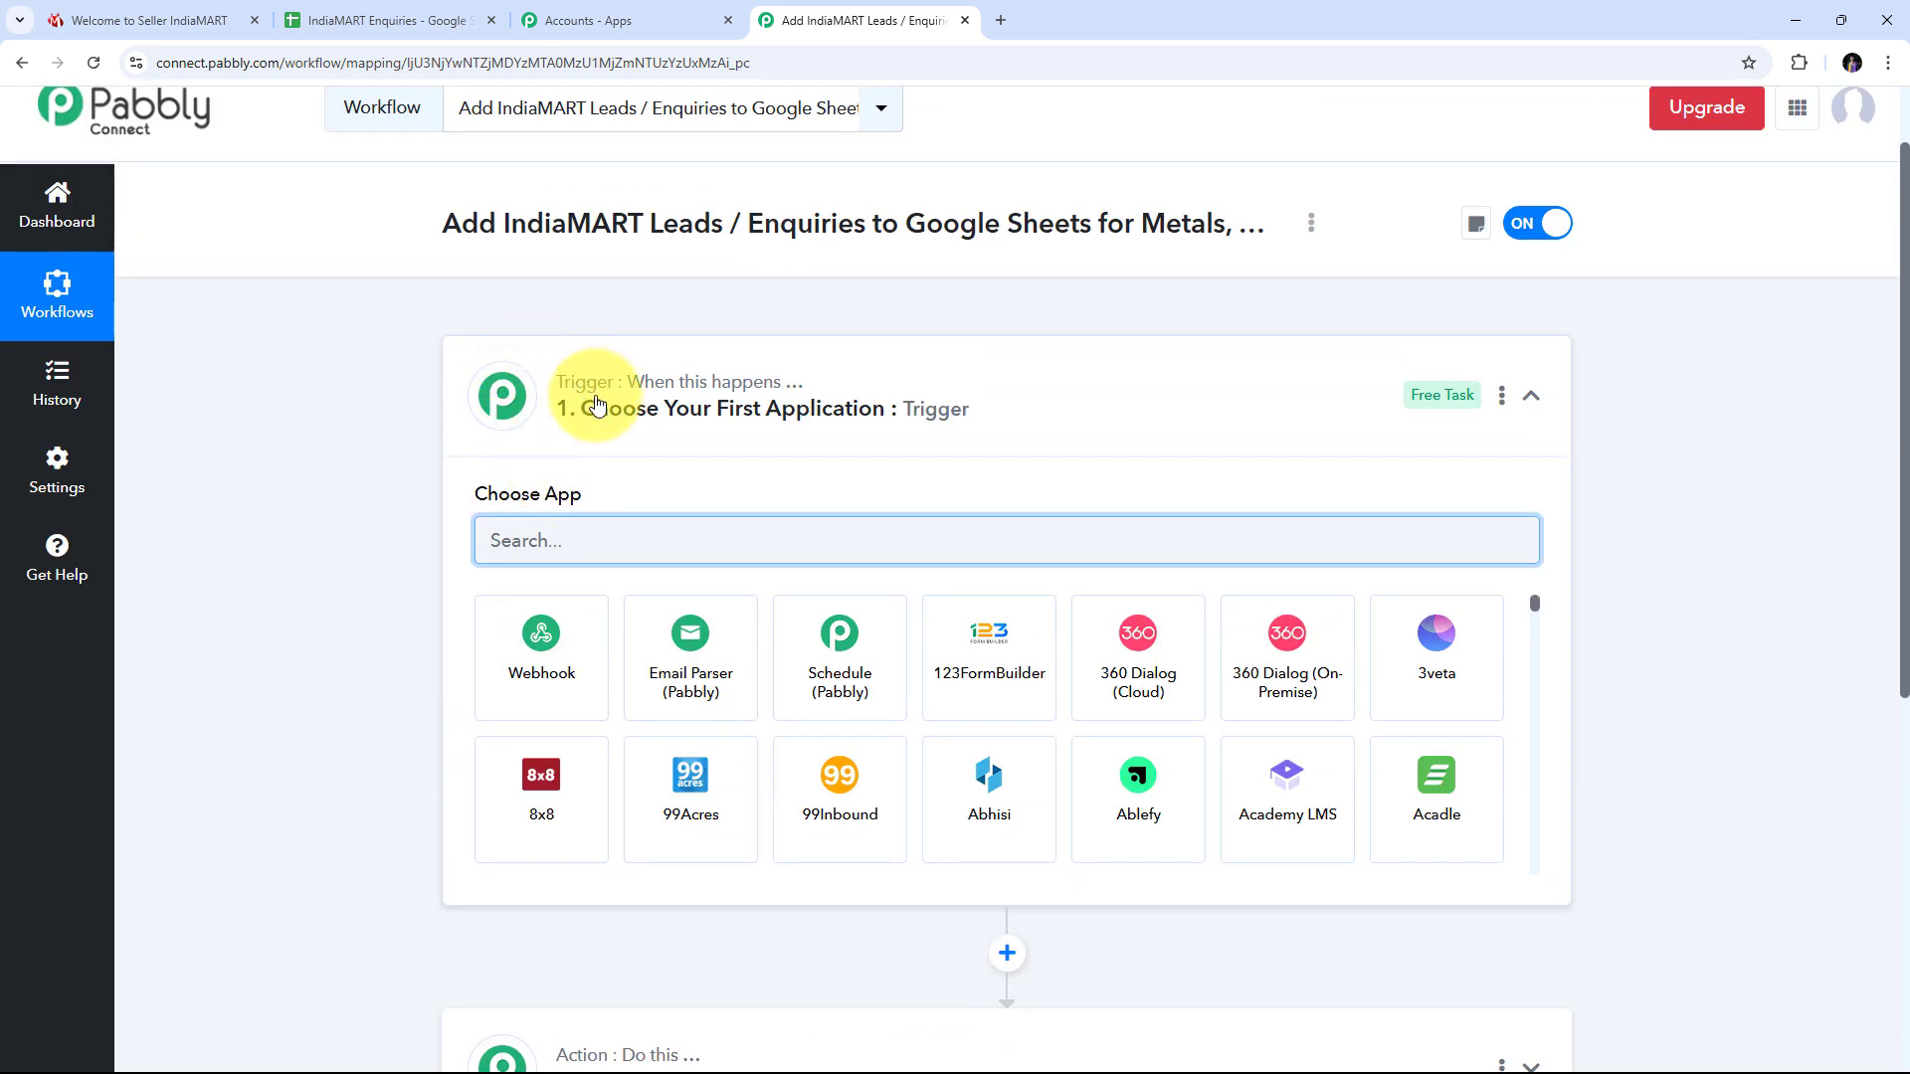
Set the workflow's trigger application to IndiaMART with New Leads as the trigger event.
scroll(597, 403, "down", 1)
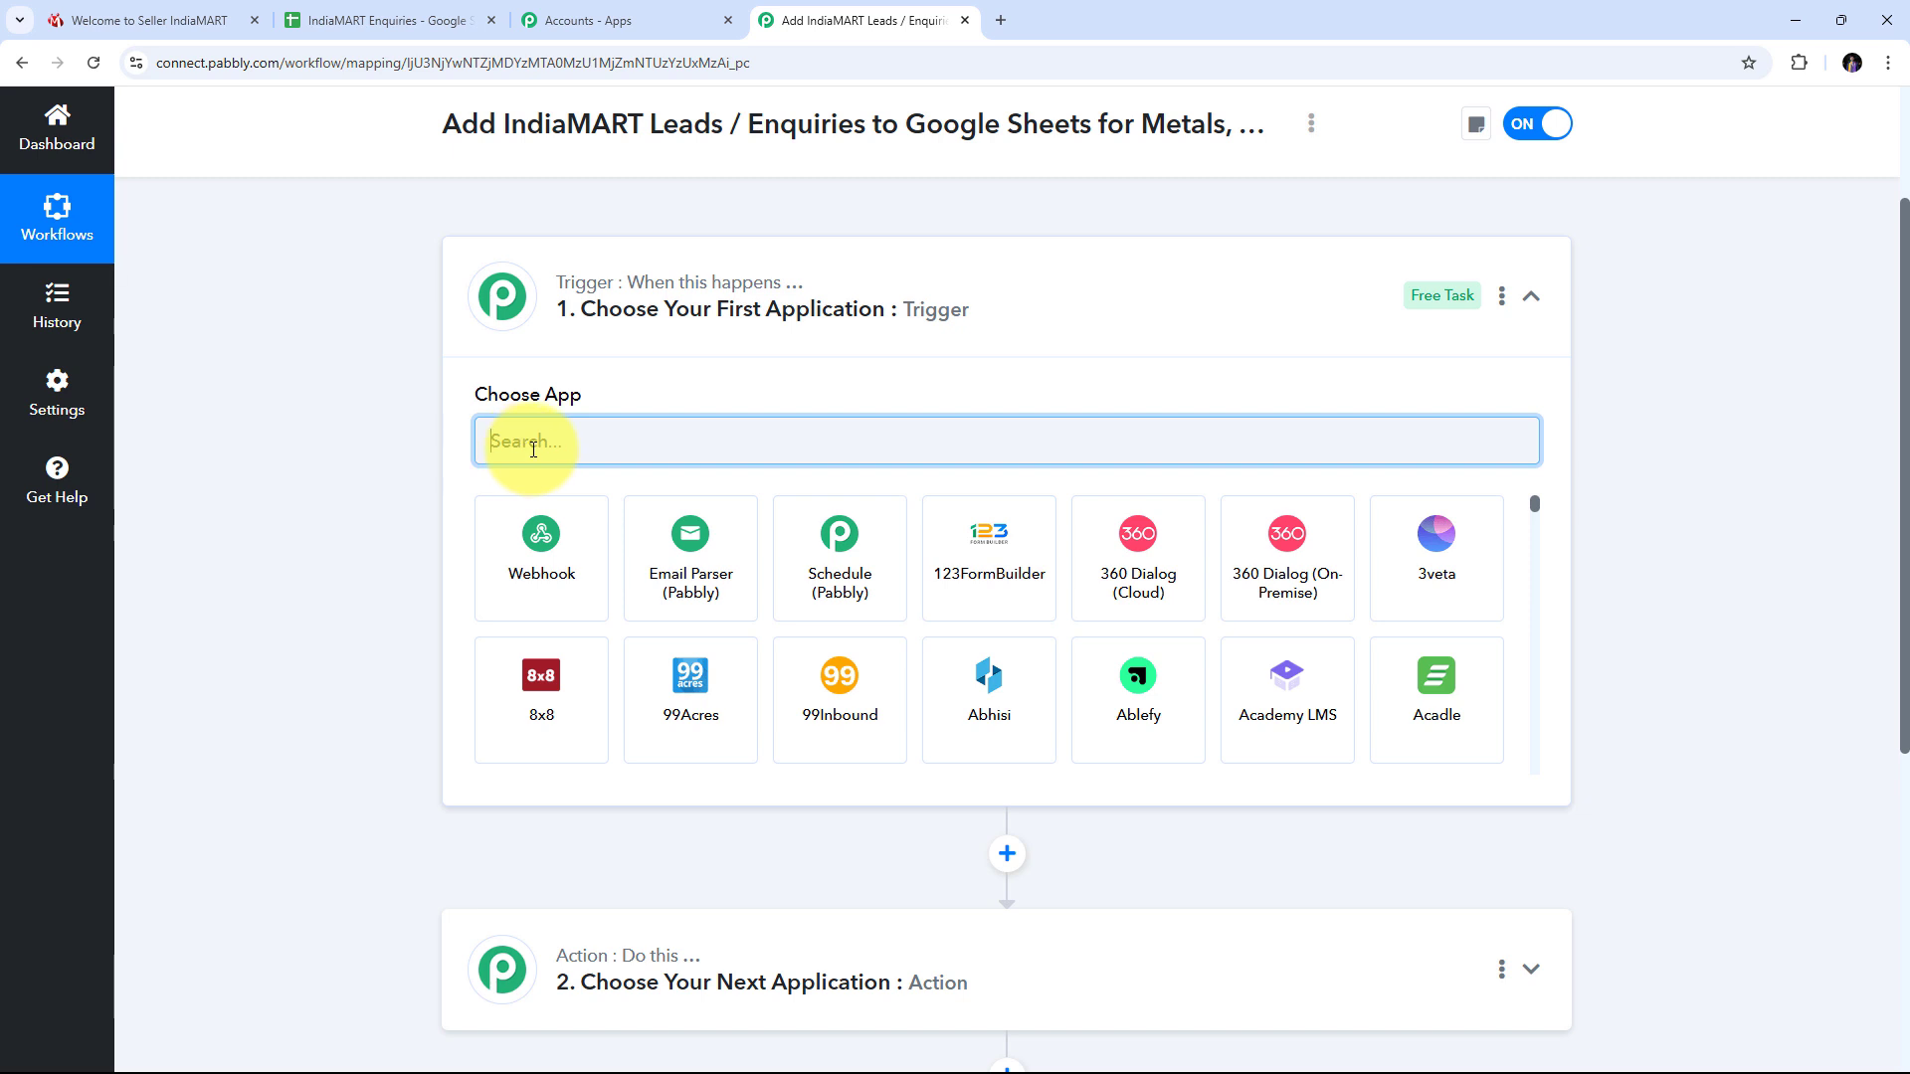
type("India")
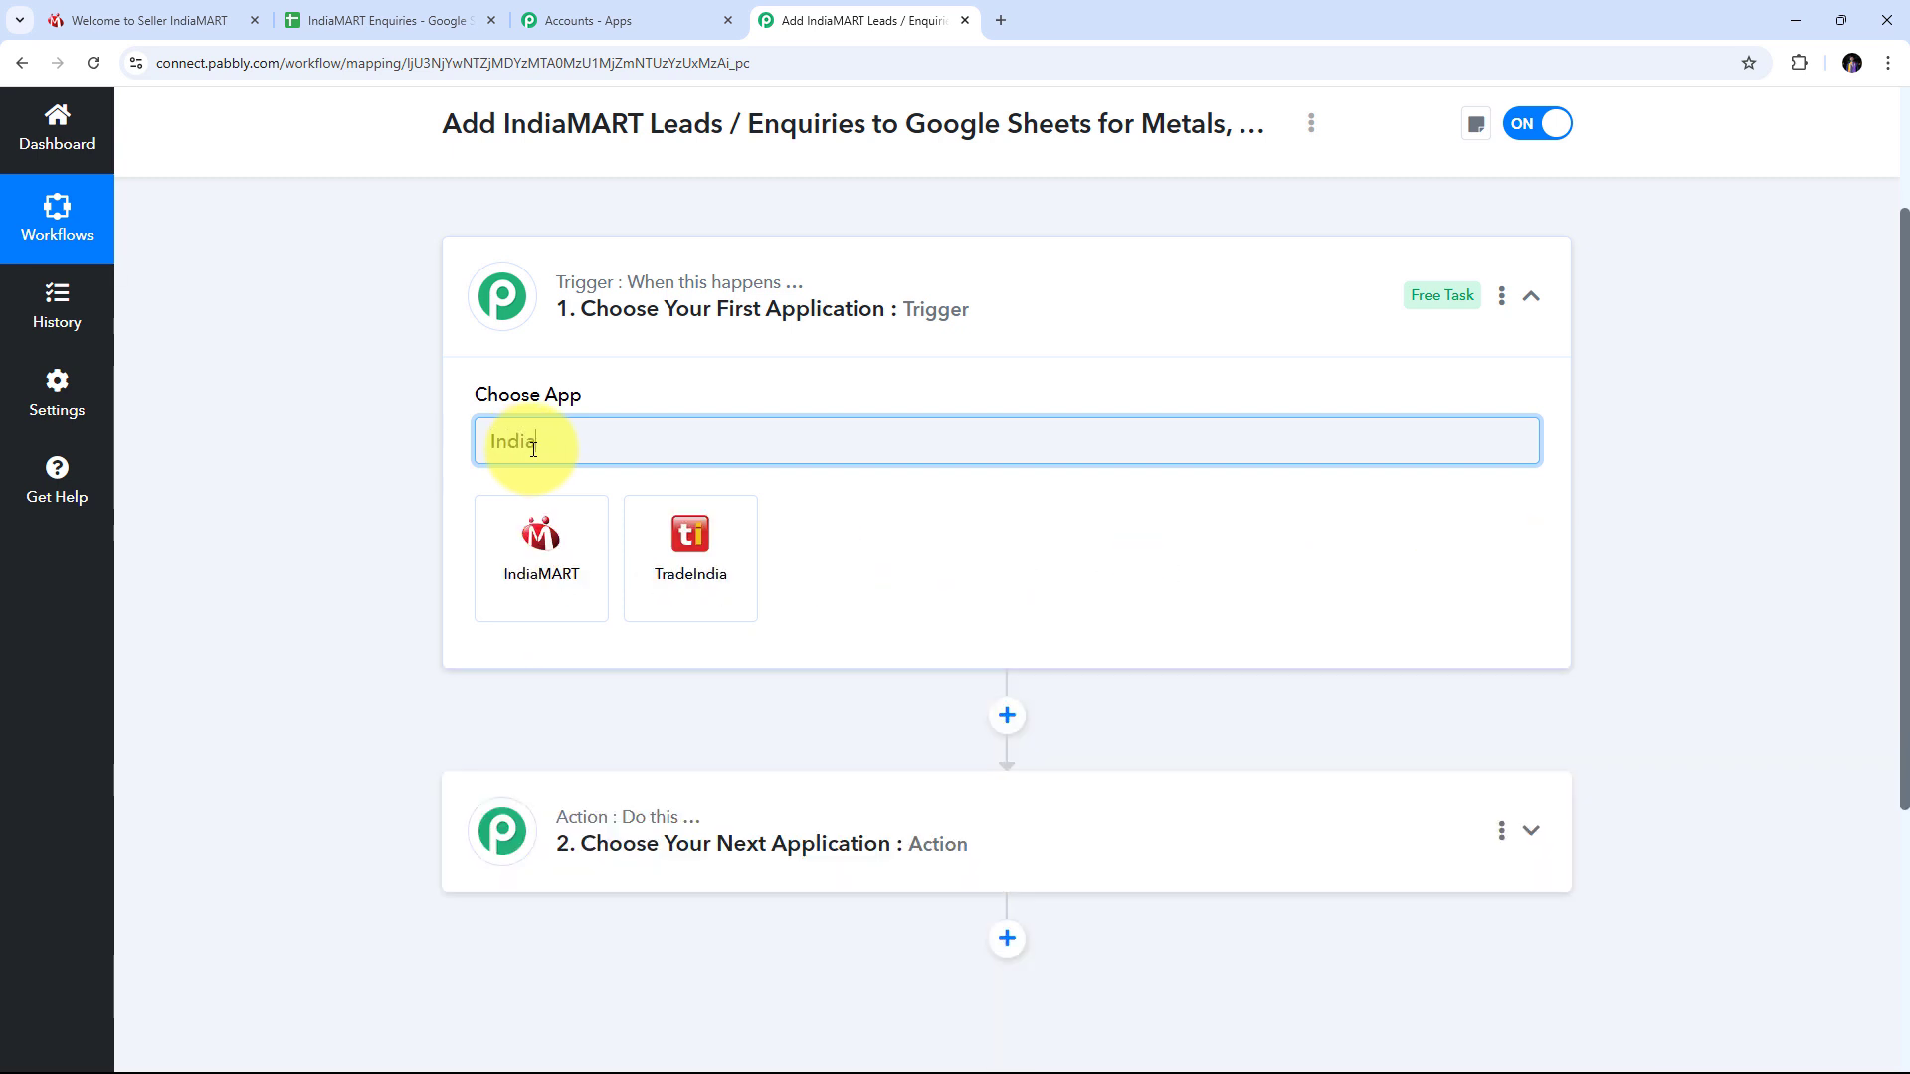
type("MART")
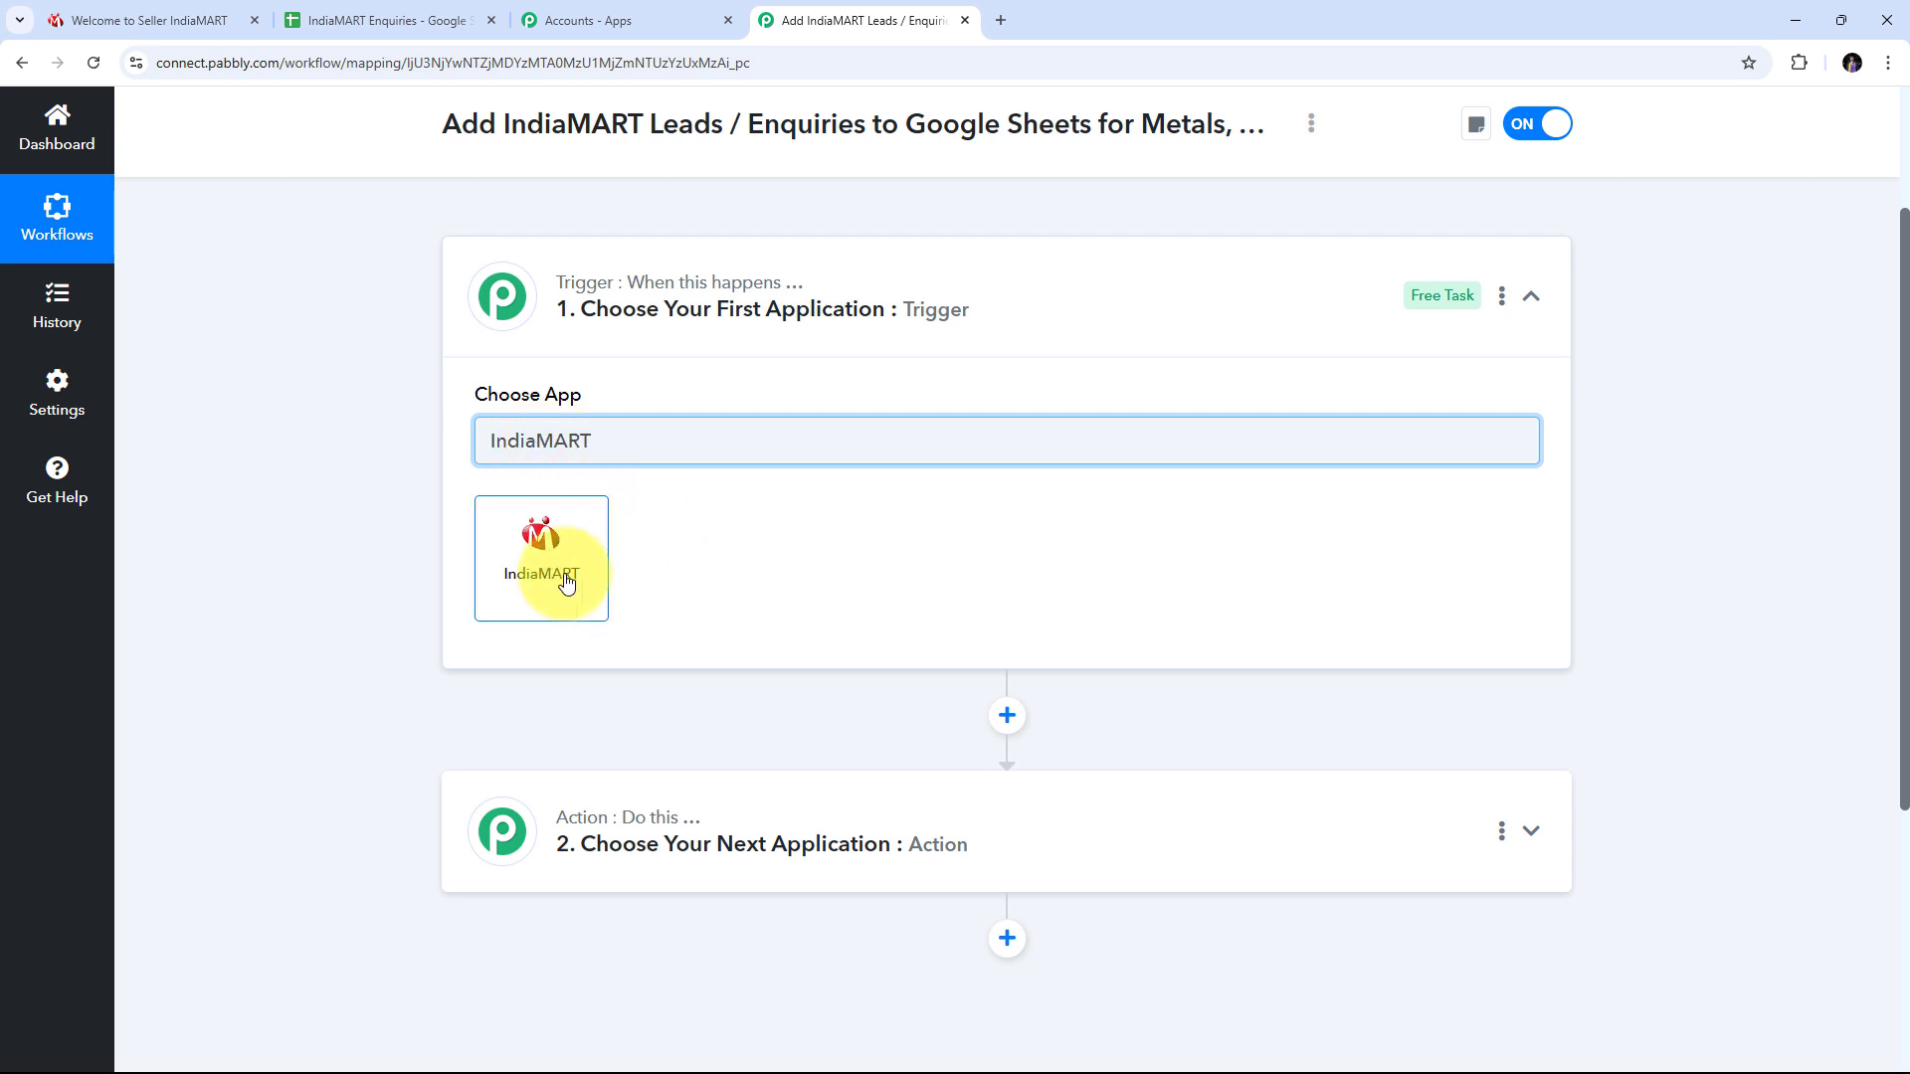
left_click(556, 570)
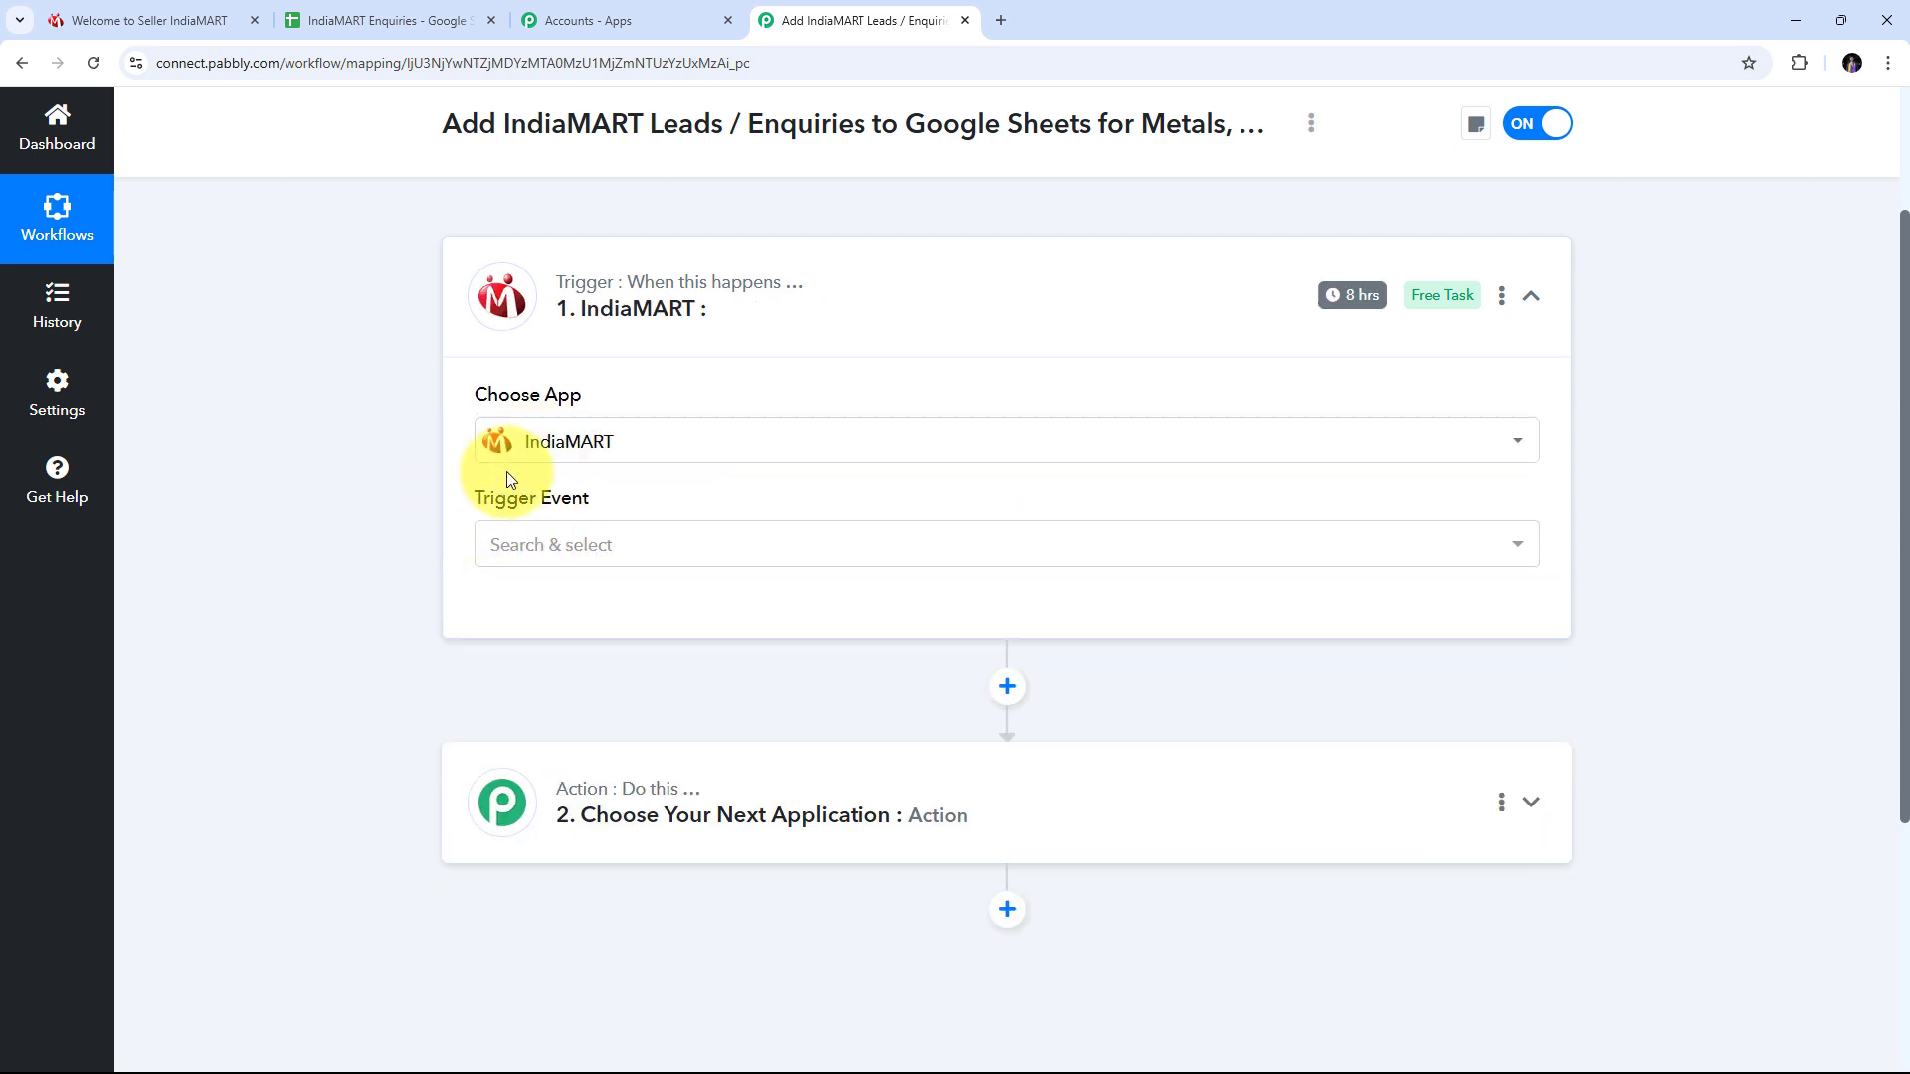
left_click(995, 544)
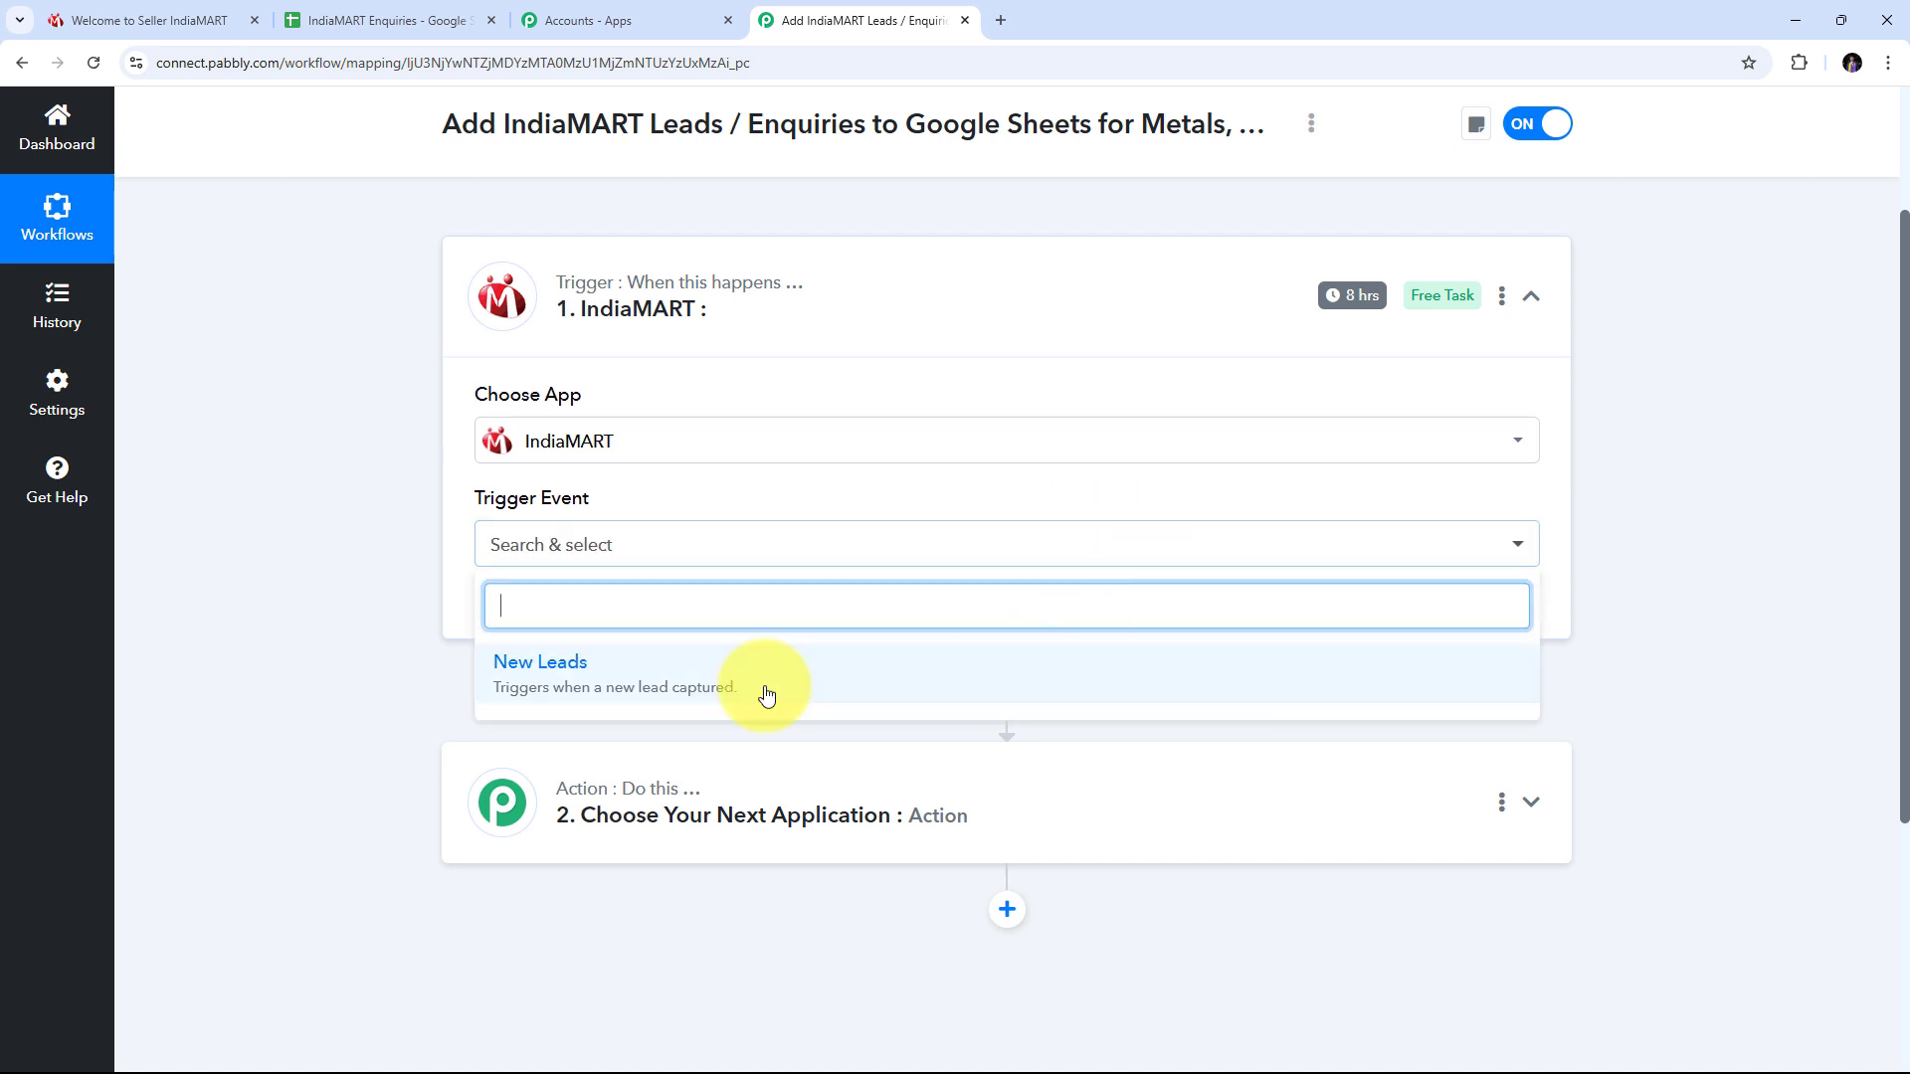
left_click(641, 680)
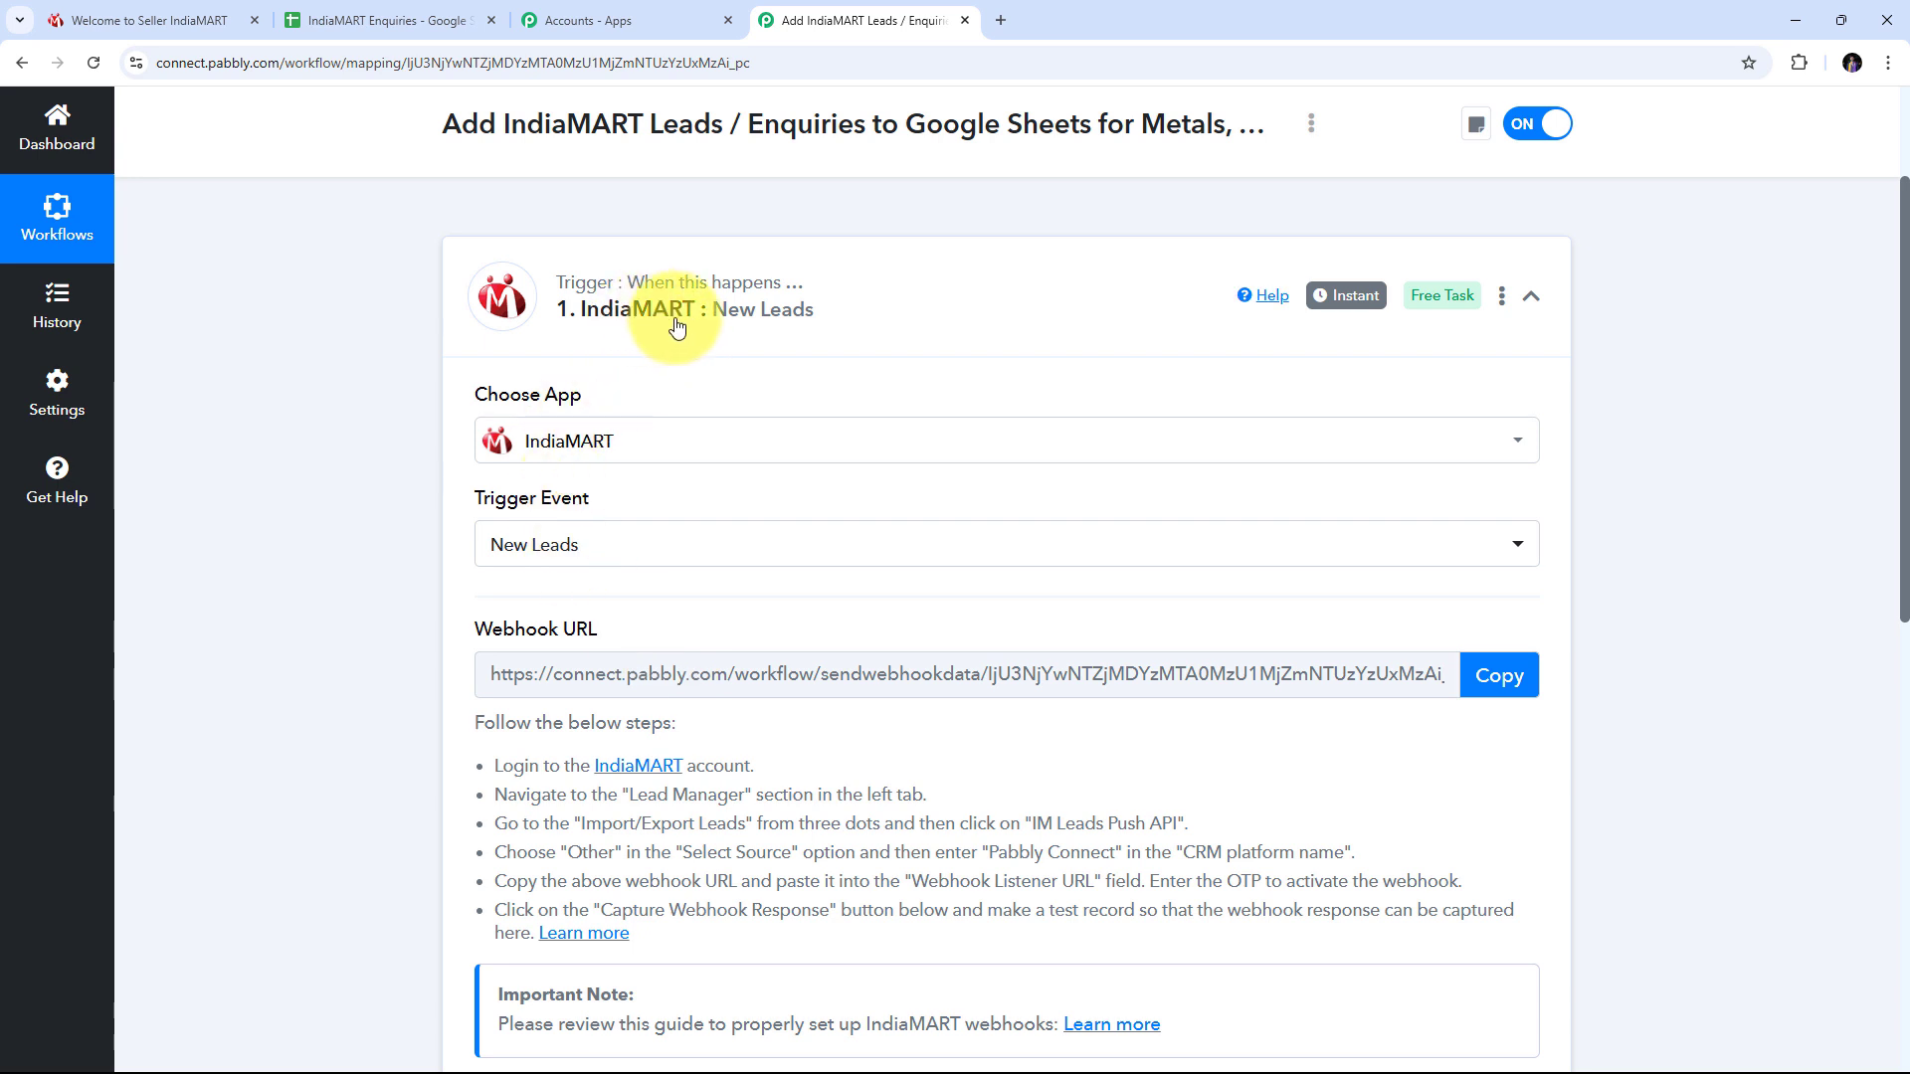
Review the IndiaMART trigger's webhook setup instructions and copy its webhook URL.
scroll(326, 404, "down", 2)
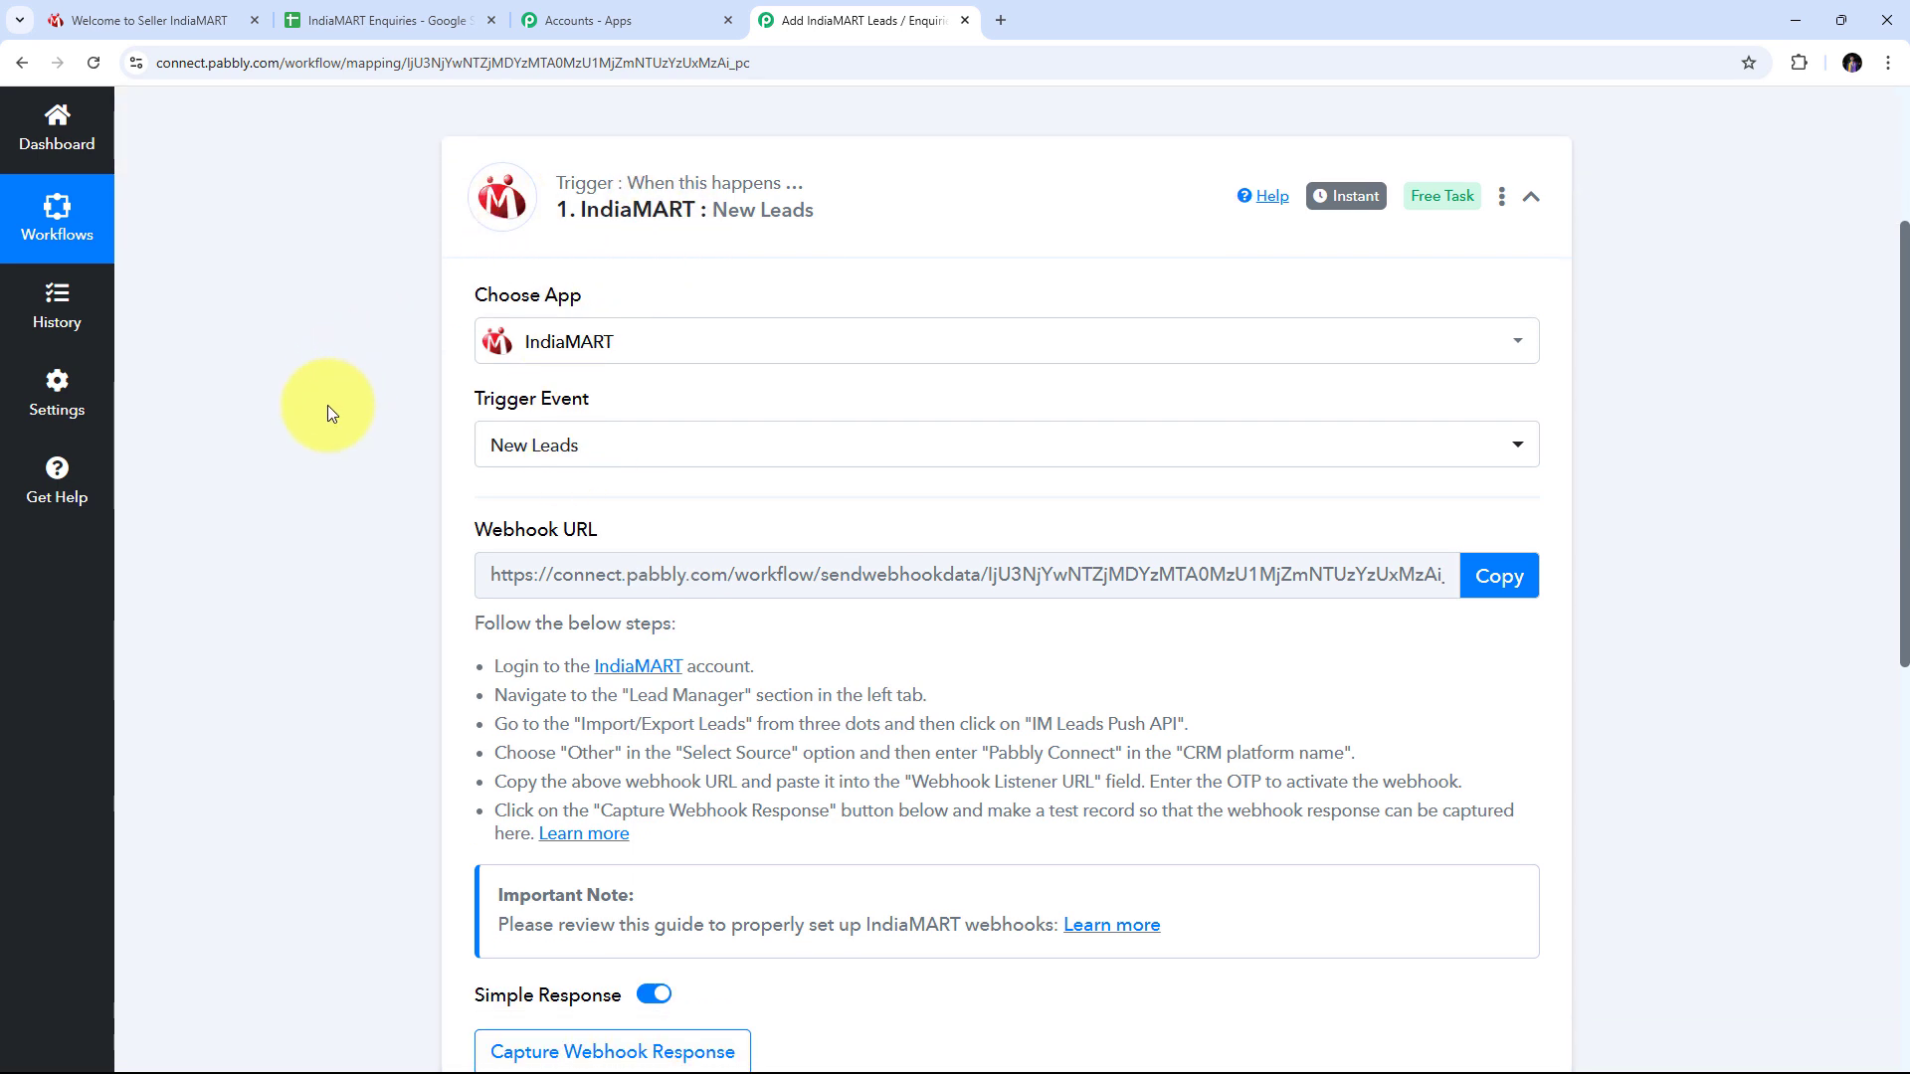
left_click_drag(451, 443, 641, 447)
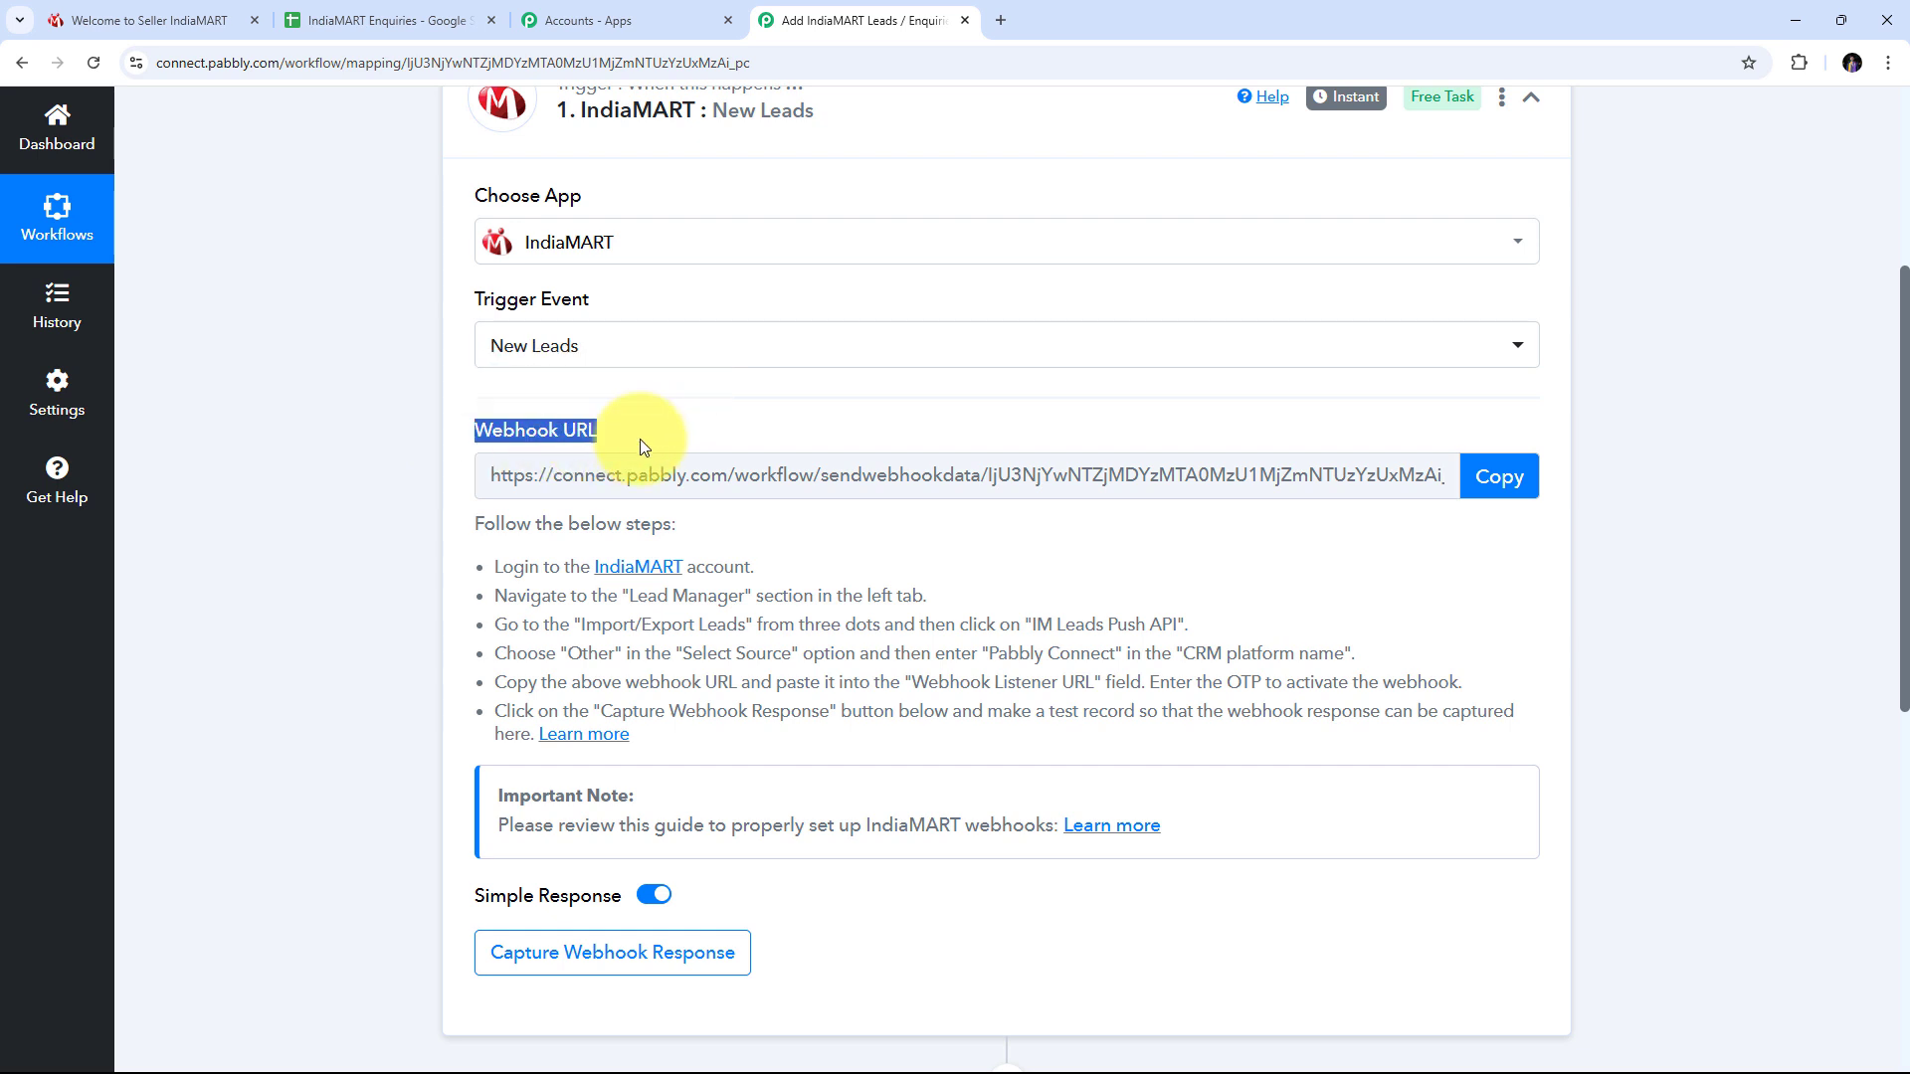
mouse_move(534, 448)
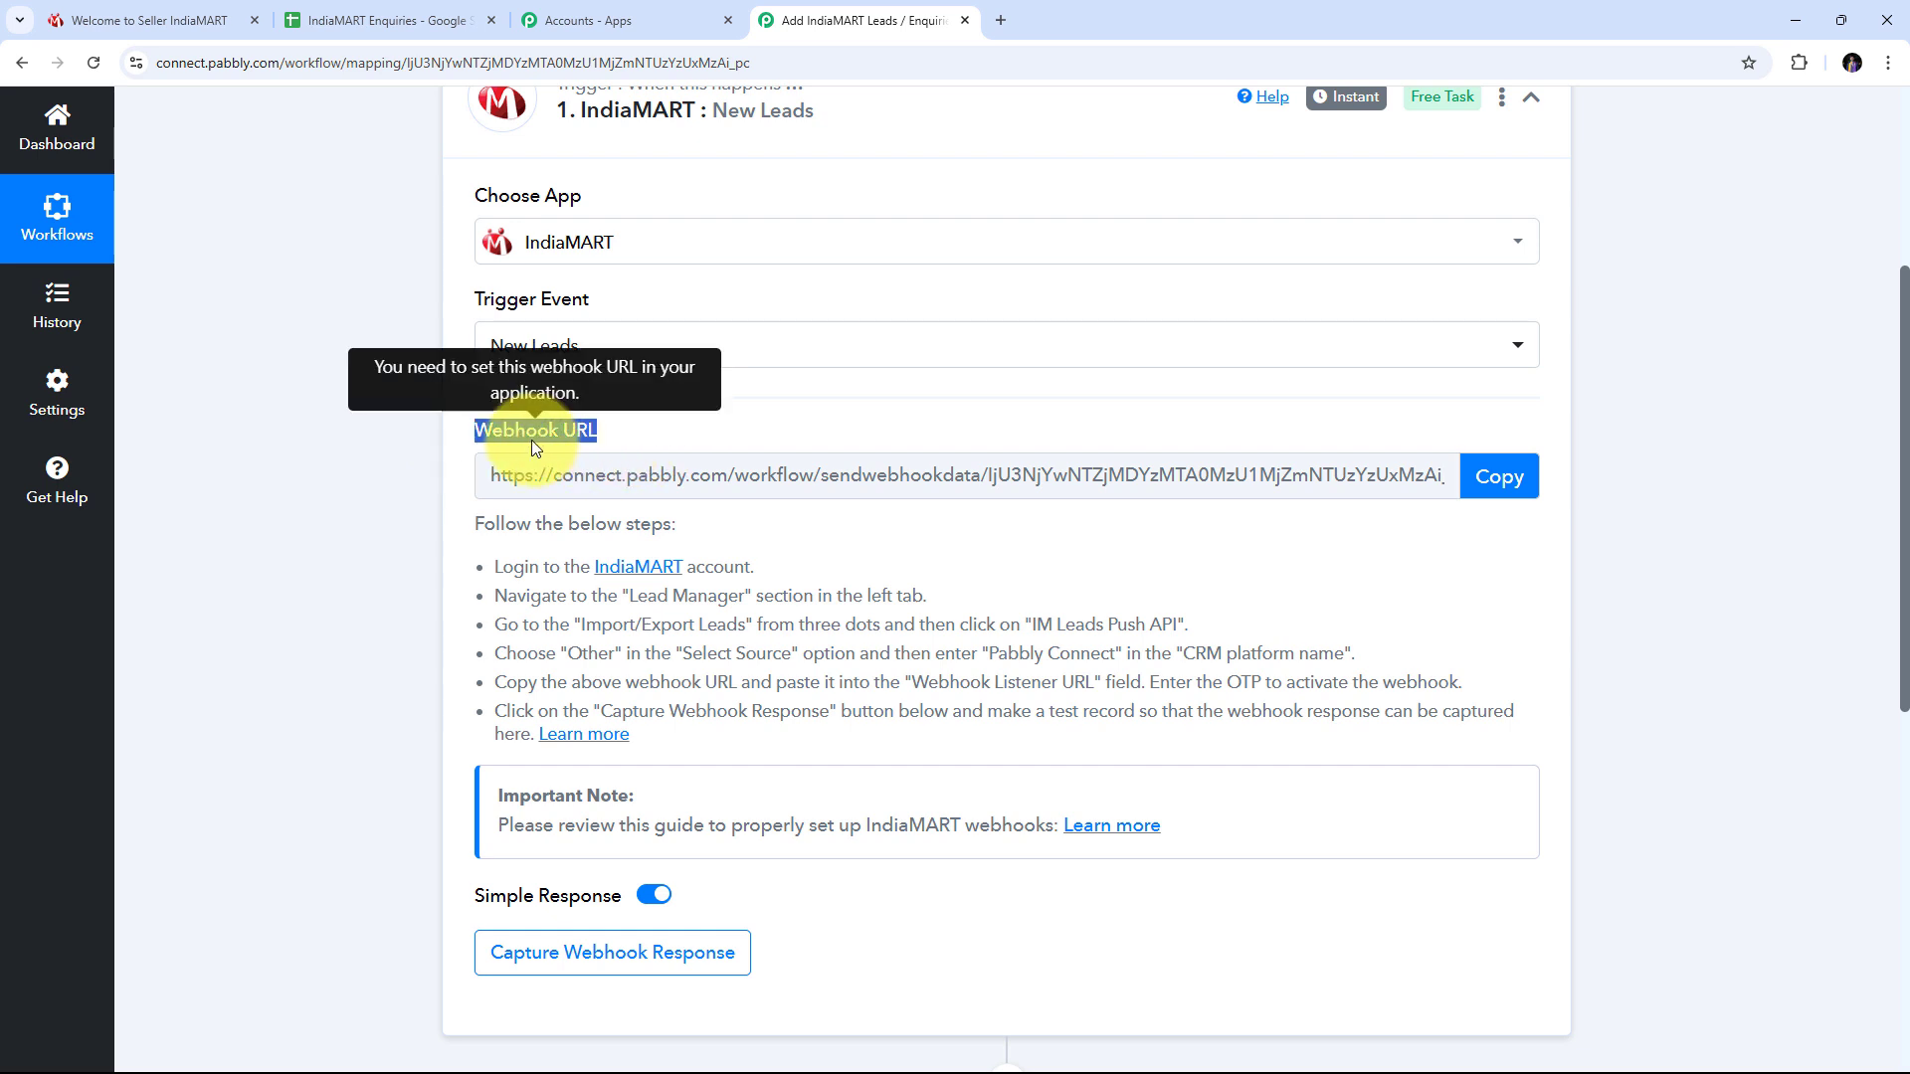
scroll(532, 440, "up", 1)
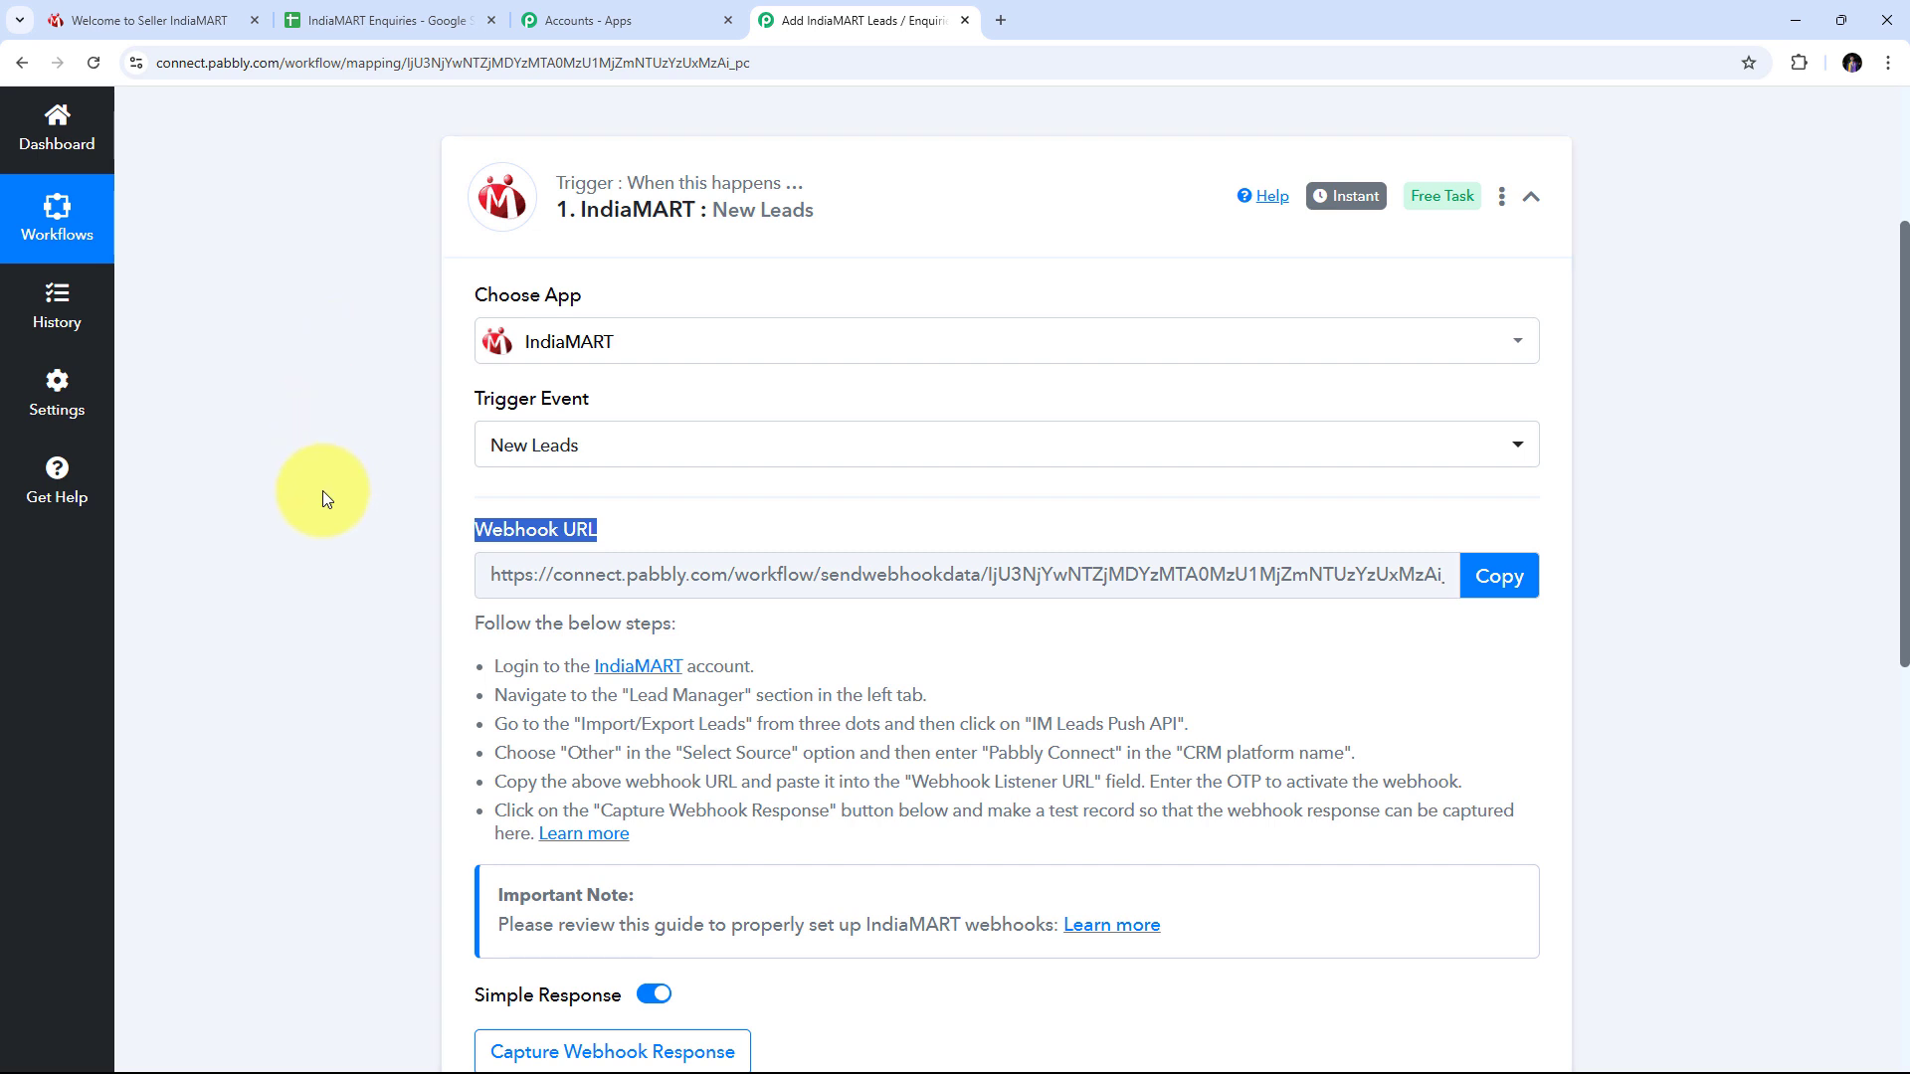
scroll(335, 373, "down", 1)
left_click_drag(464, 569, 1522, 760)
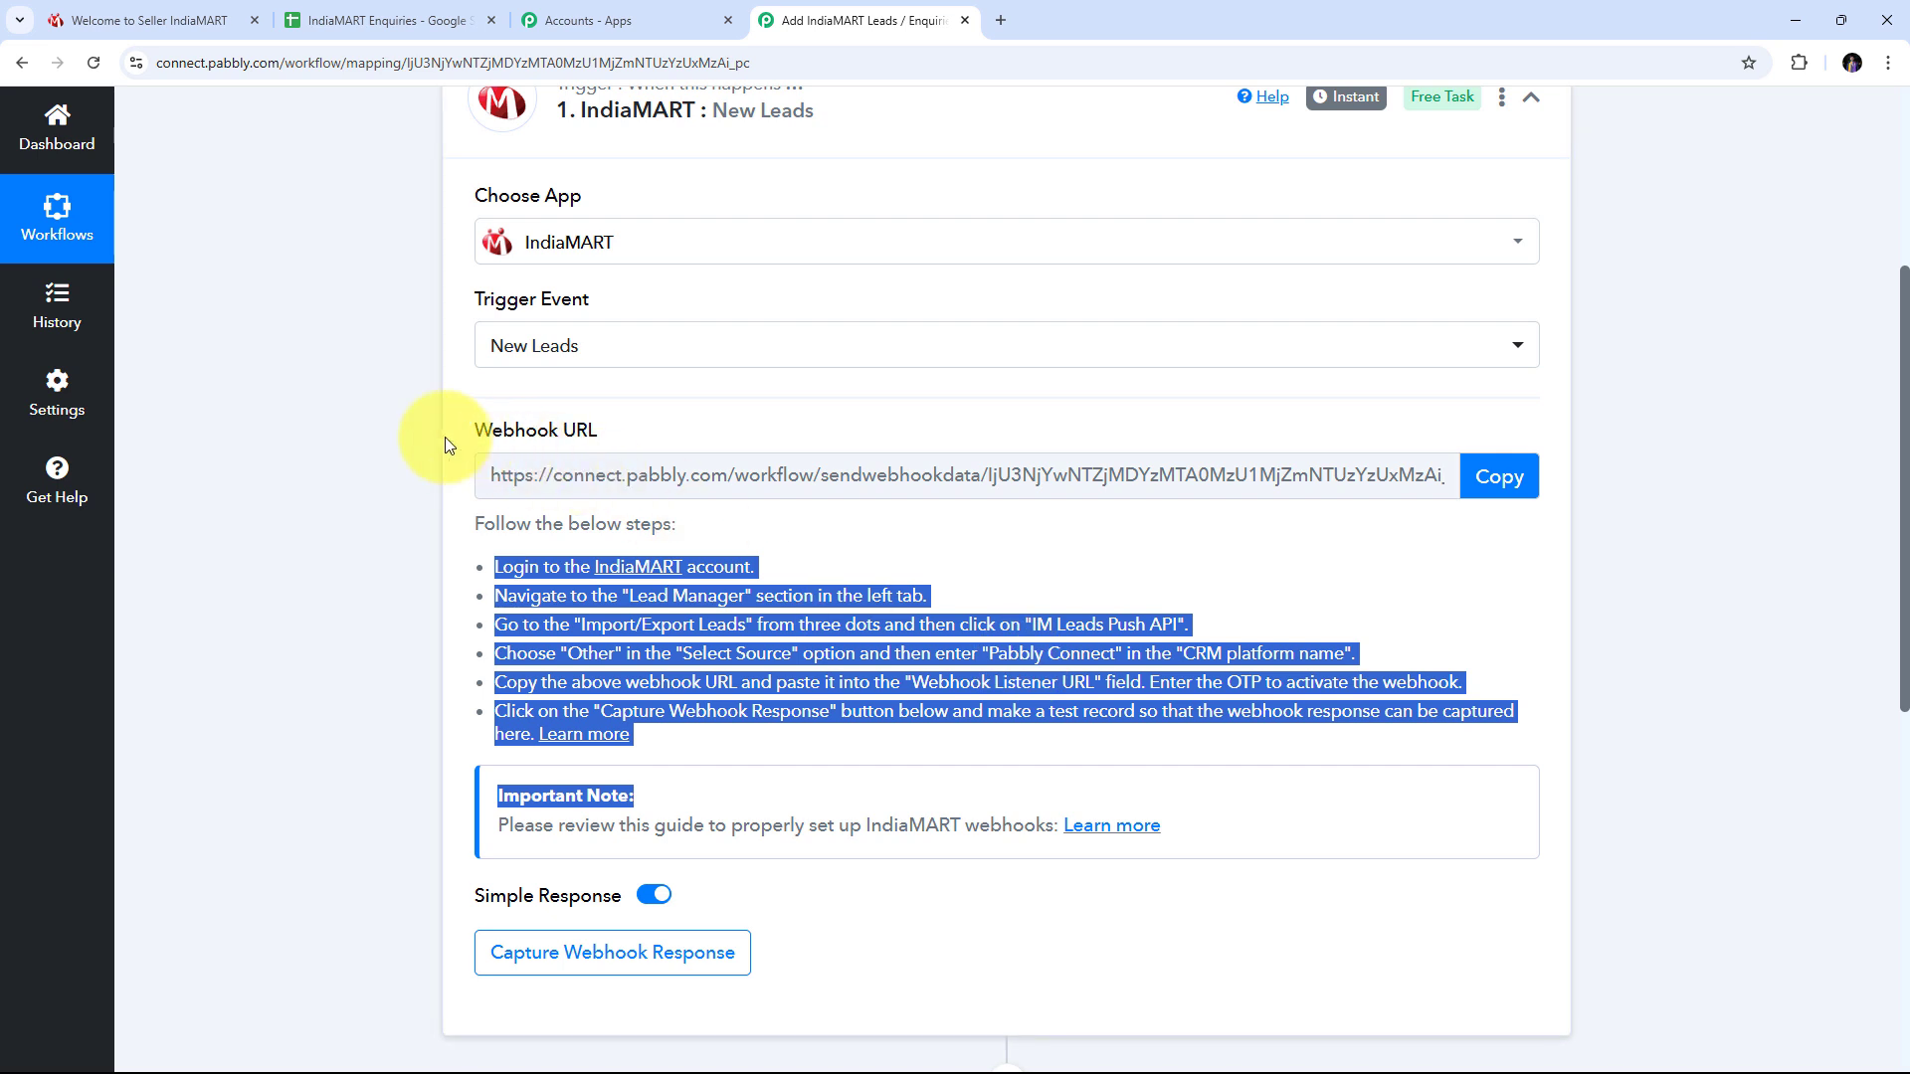
left_click(1497, 477)
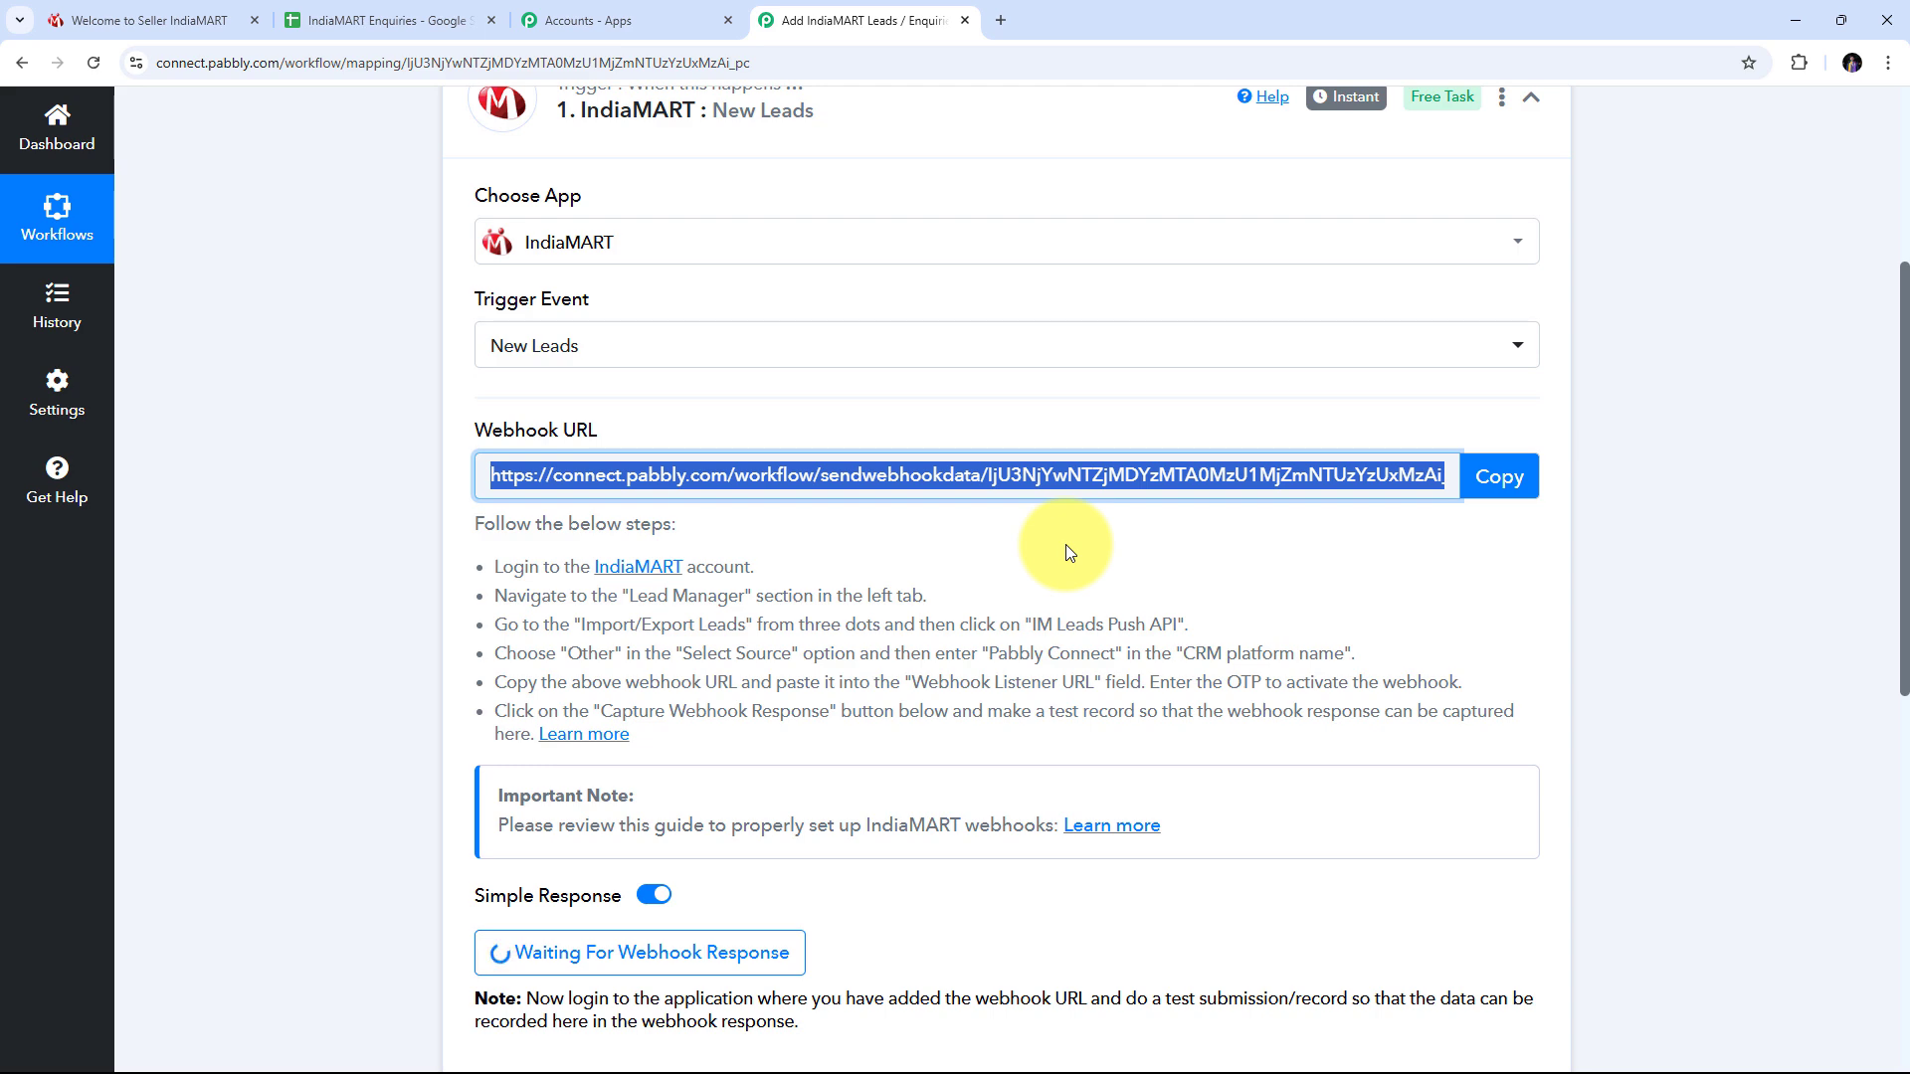
Switch to the IndiaMART seller account and open the Push API integration from the Lead Manager's import/export options.
key("ctrl+1")
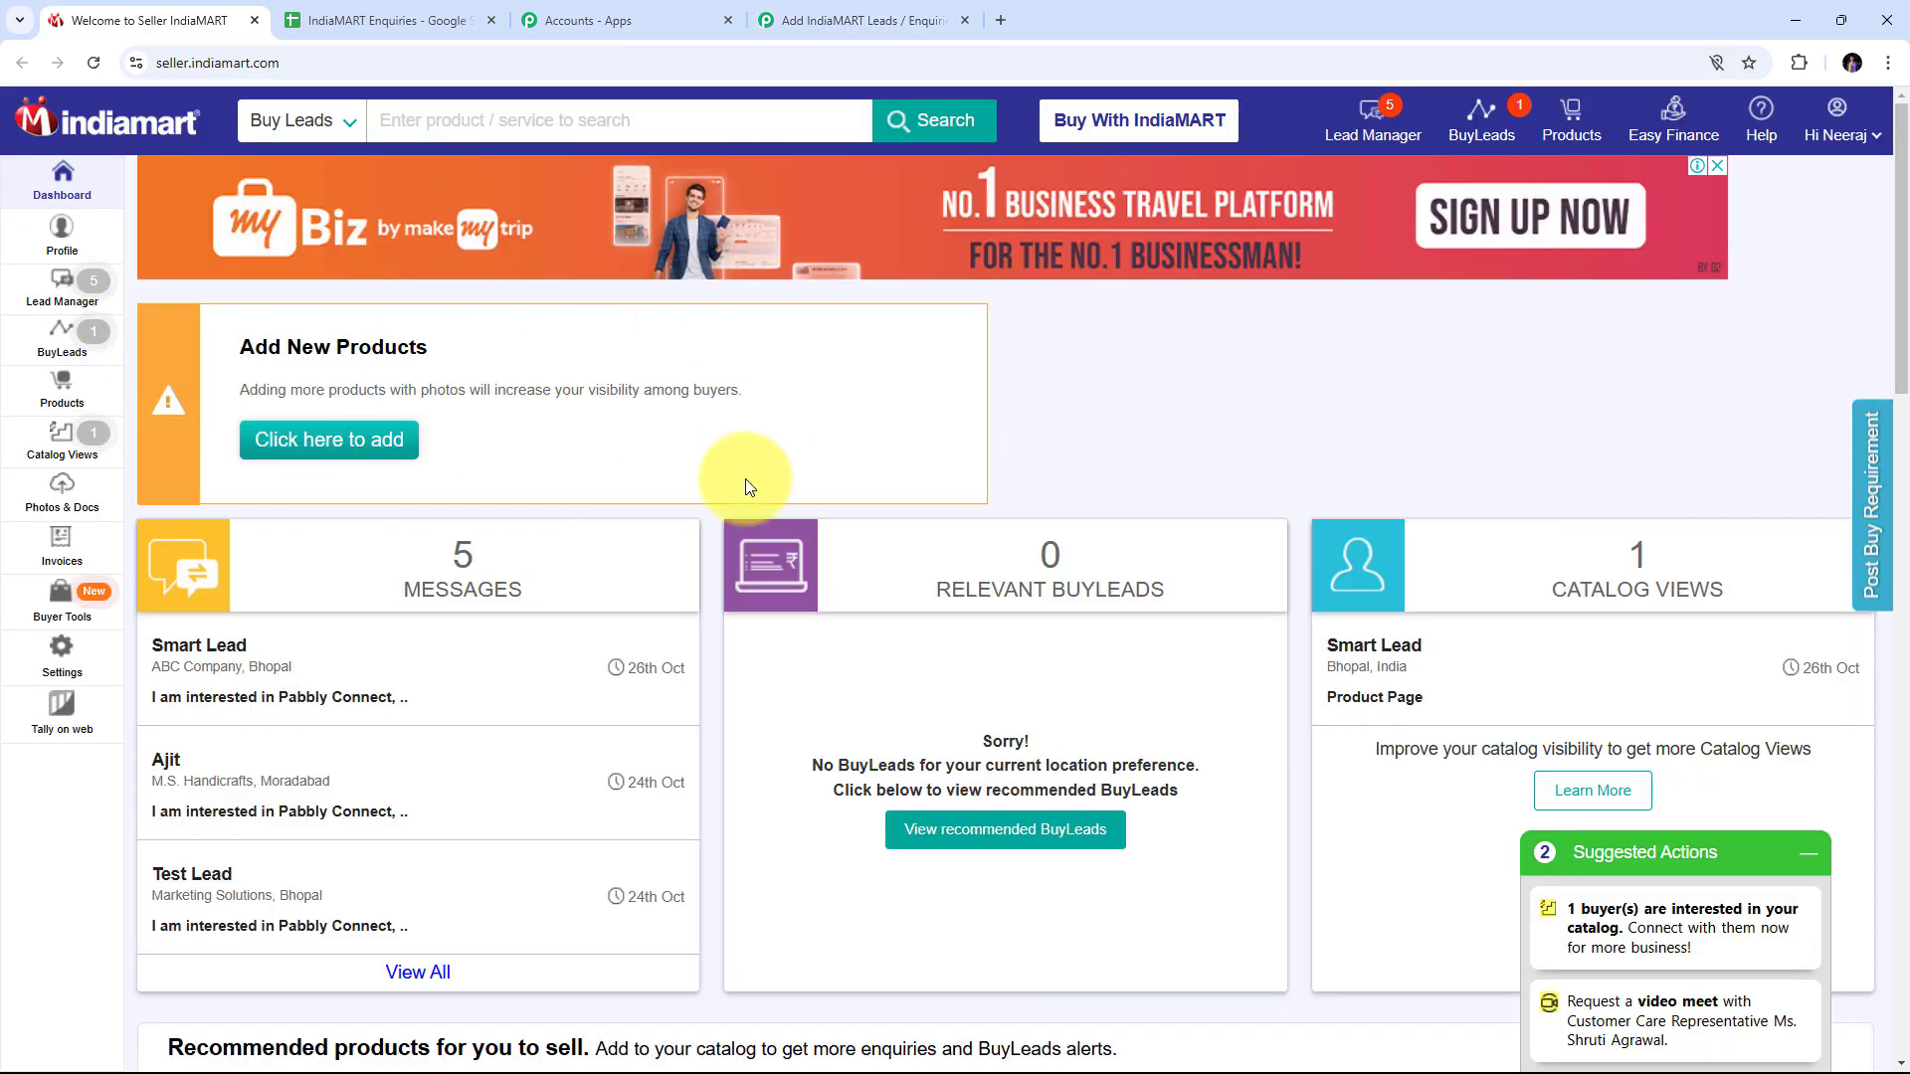
left_click(82, 300)
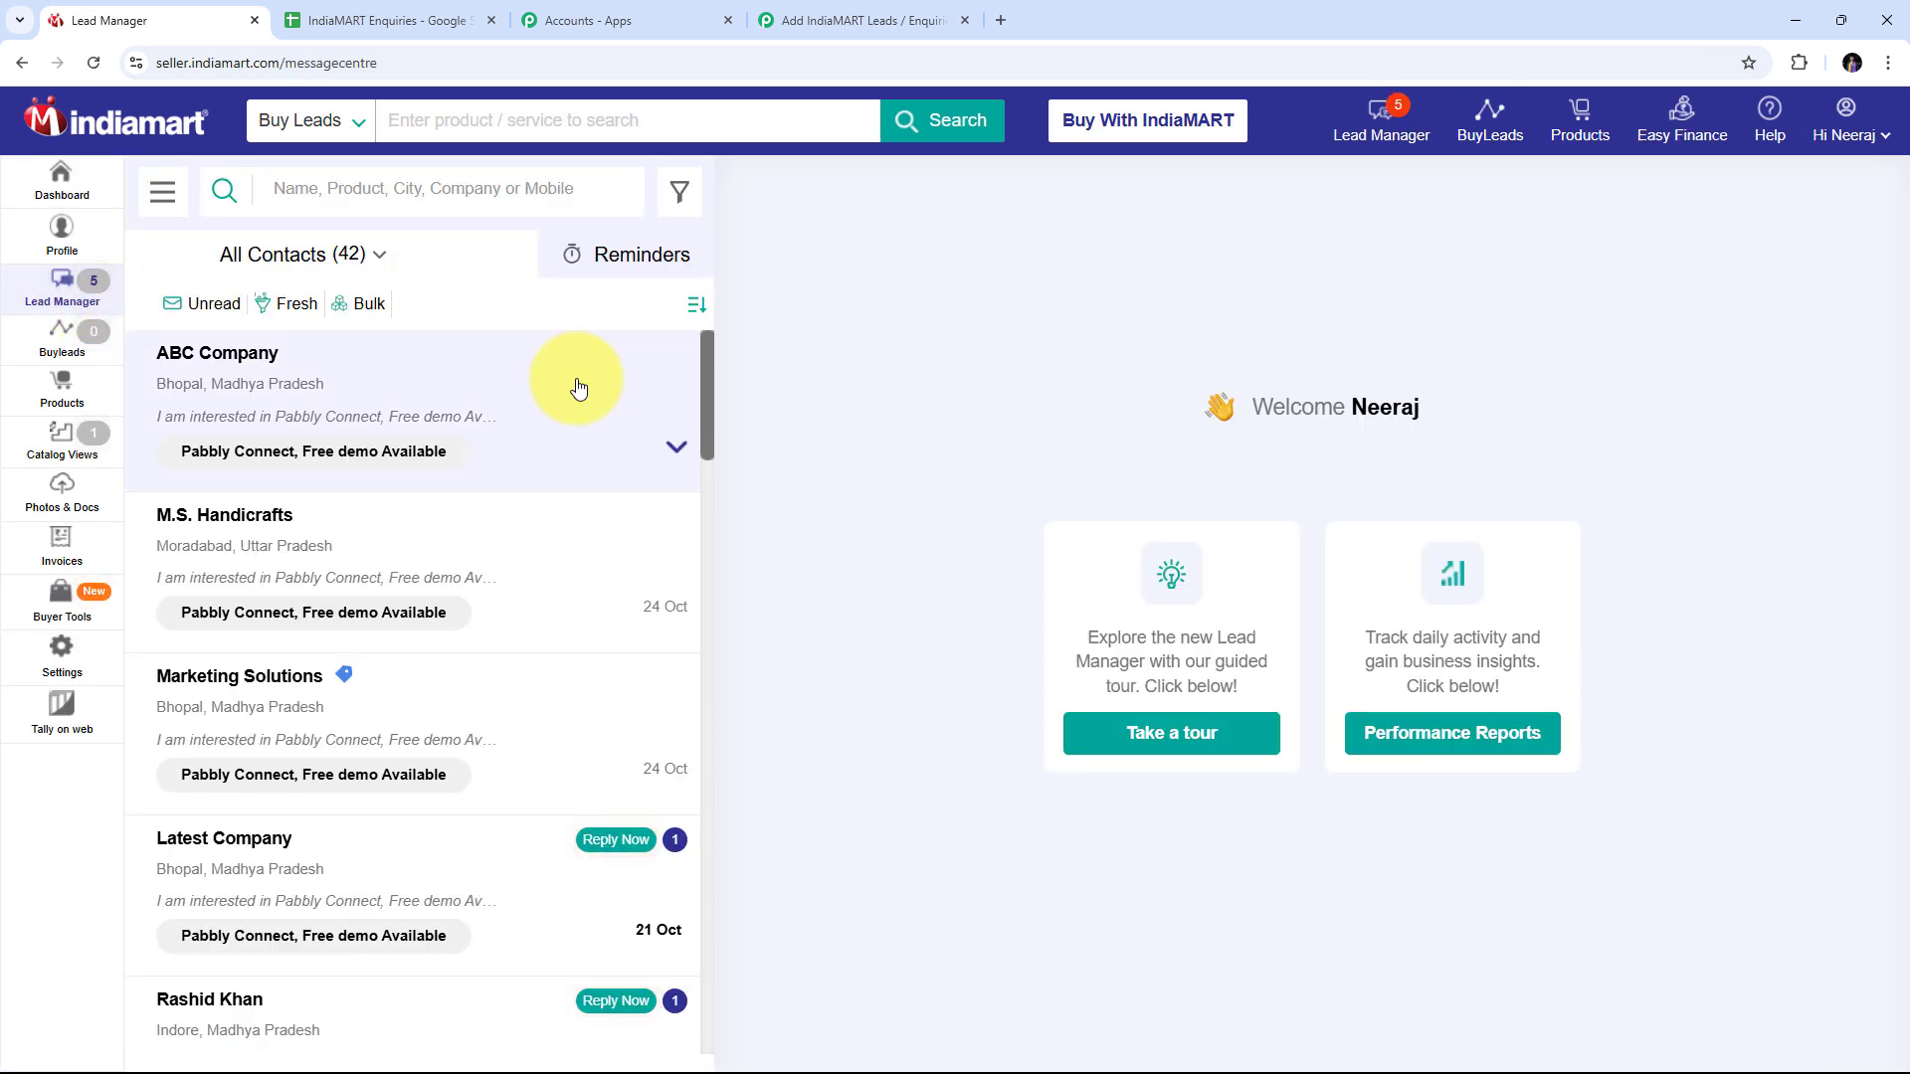
left_click(165, 198)
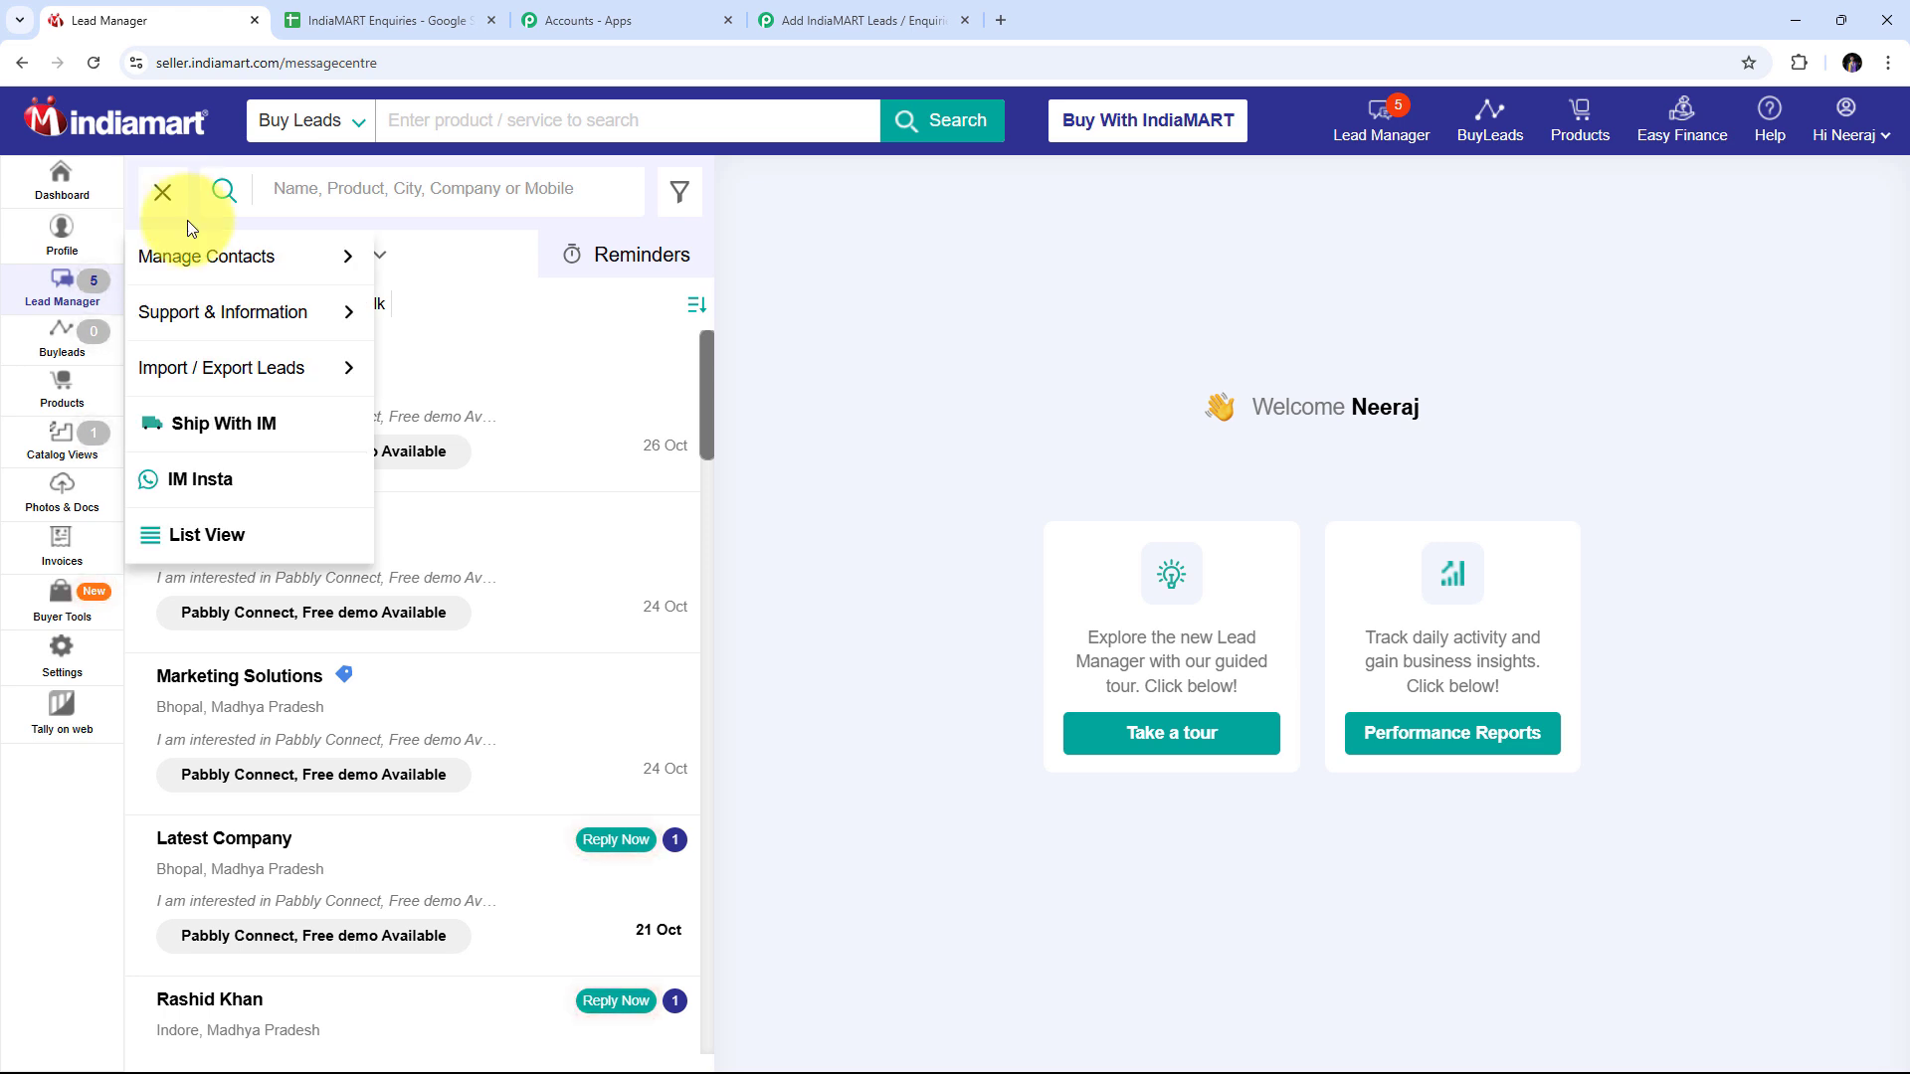
mouse_move(194, 373)
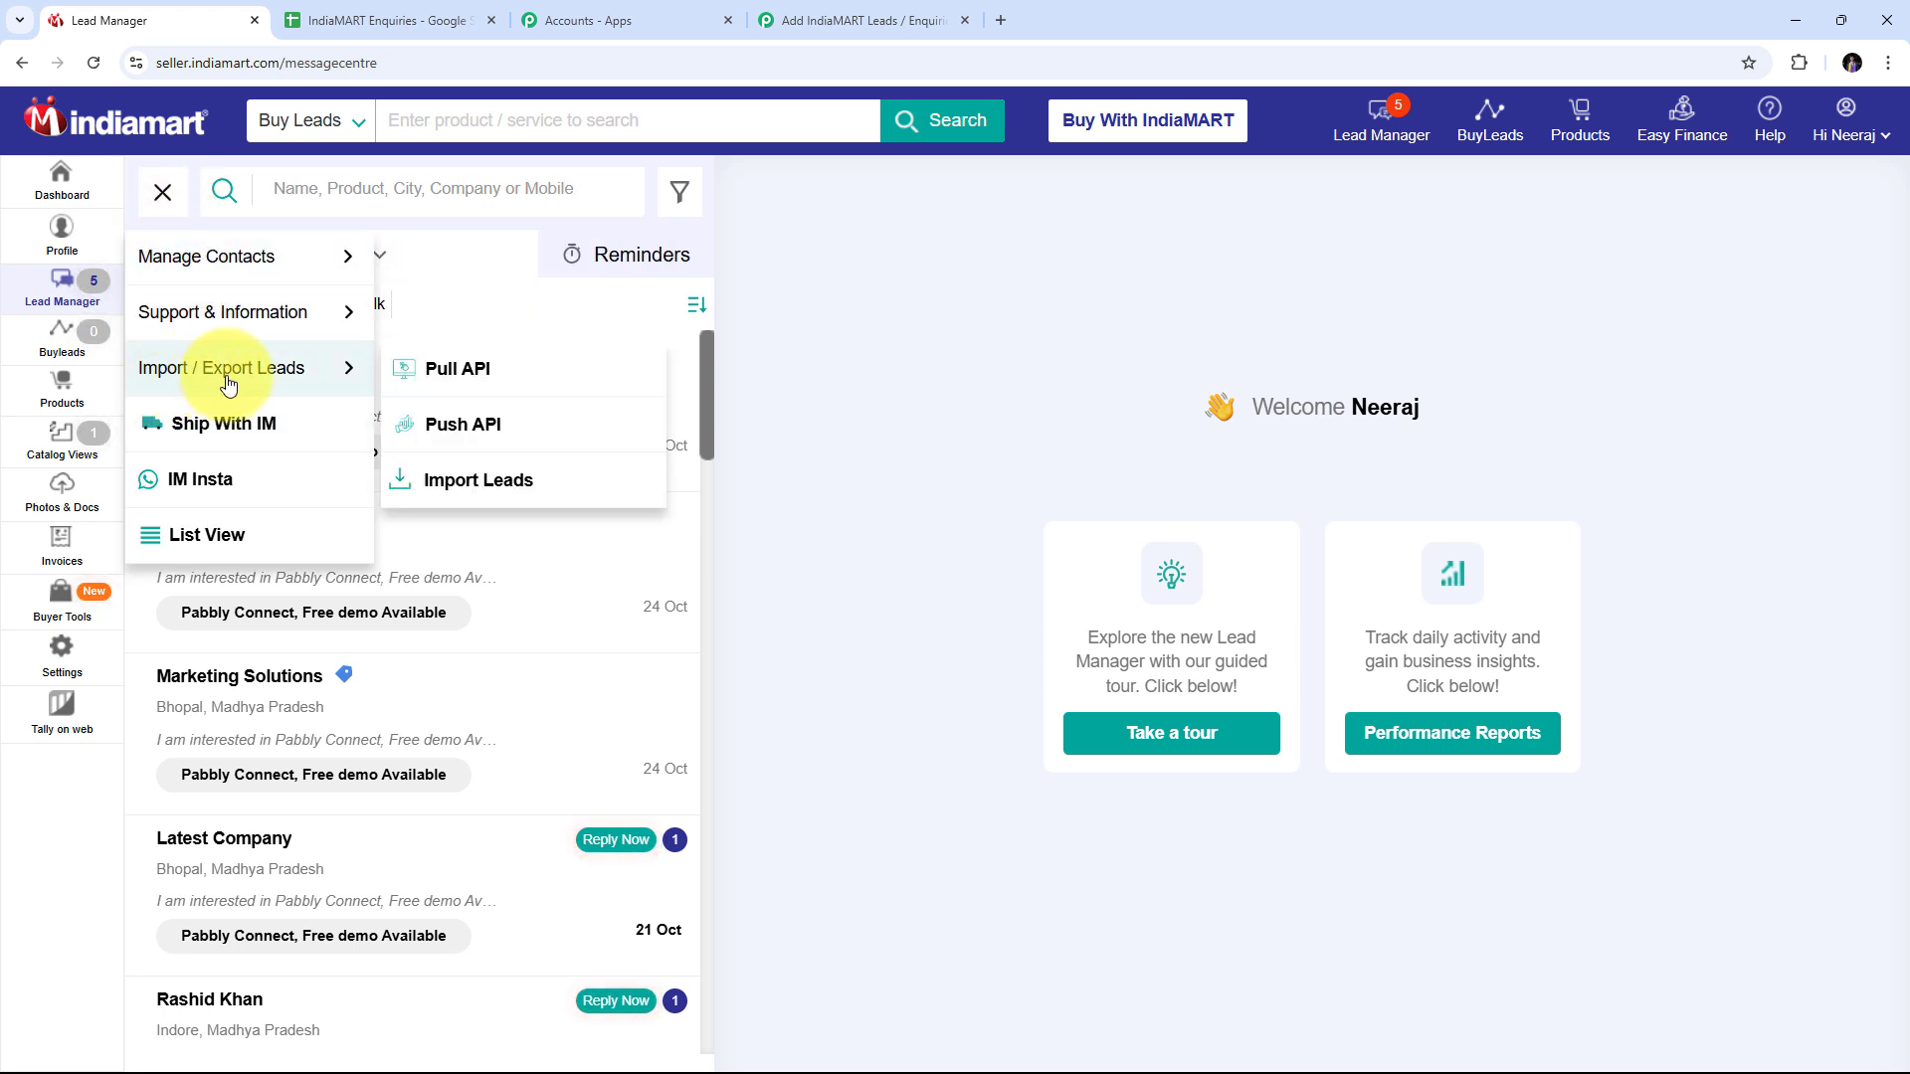
left_click(472, 427)
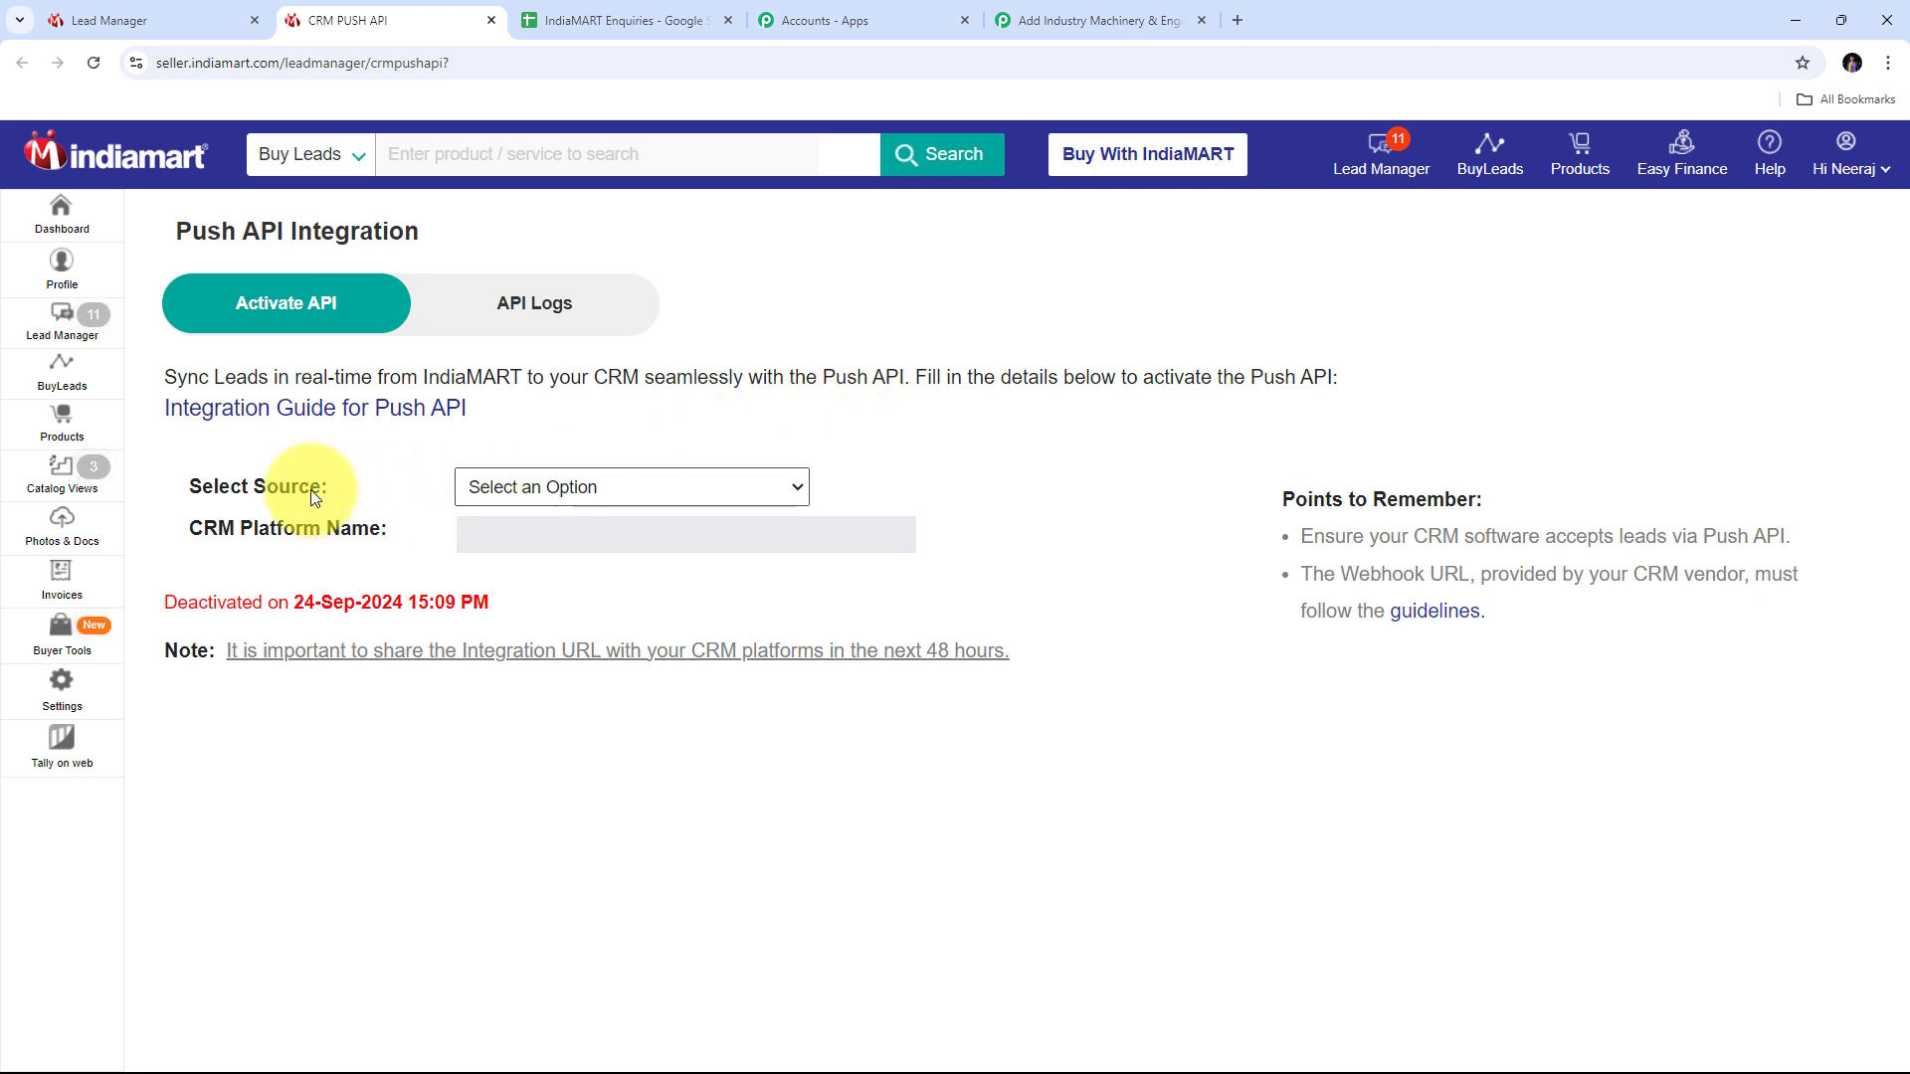
Set the Push API source to Other, name the CRM platform Pabbly Connect, paste the copied webhook URL as listener URL, and save.
left_click(743, 492)
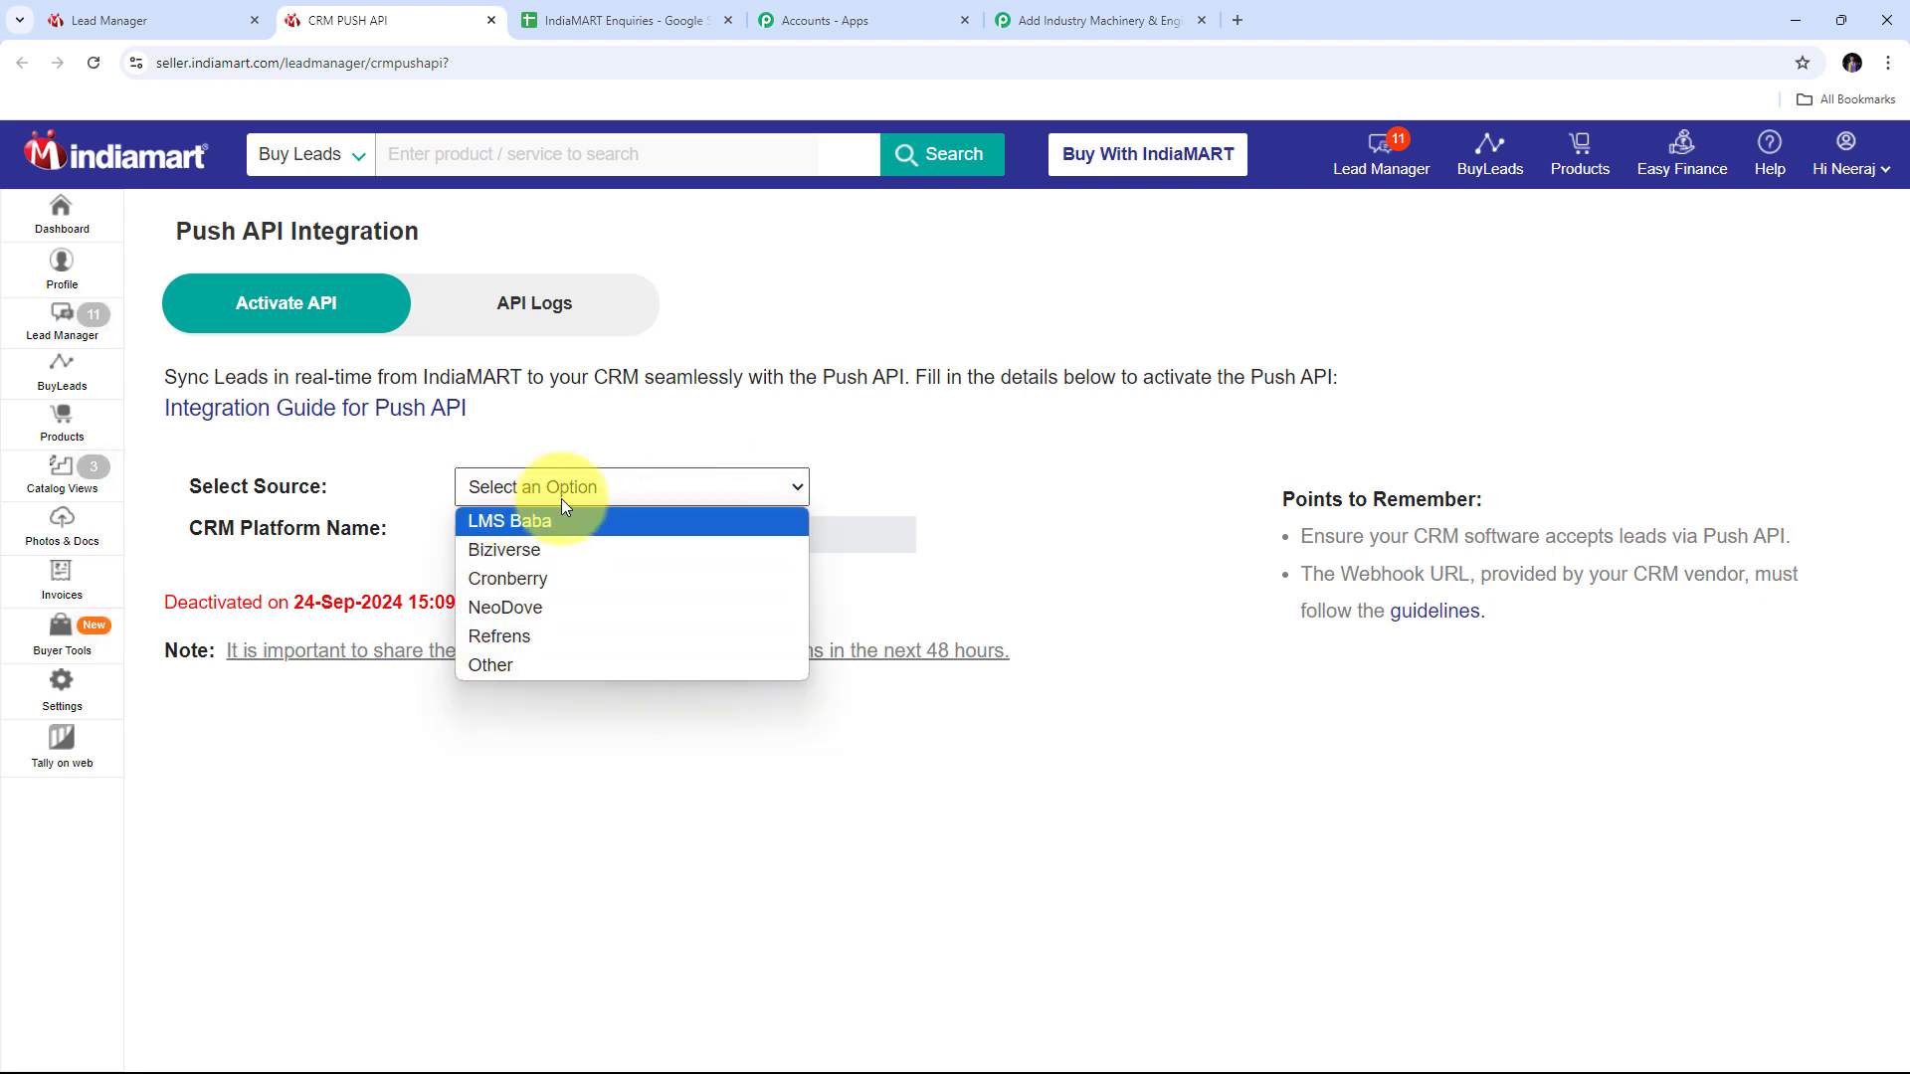
left_click(502, 666)
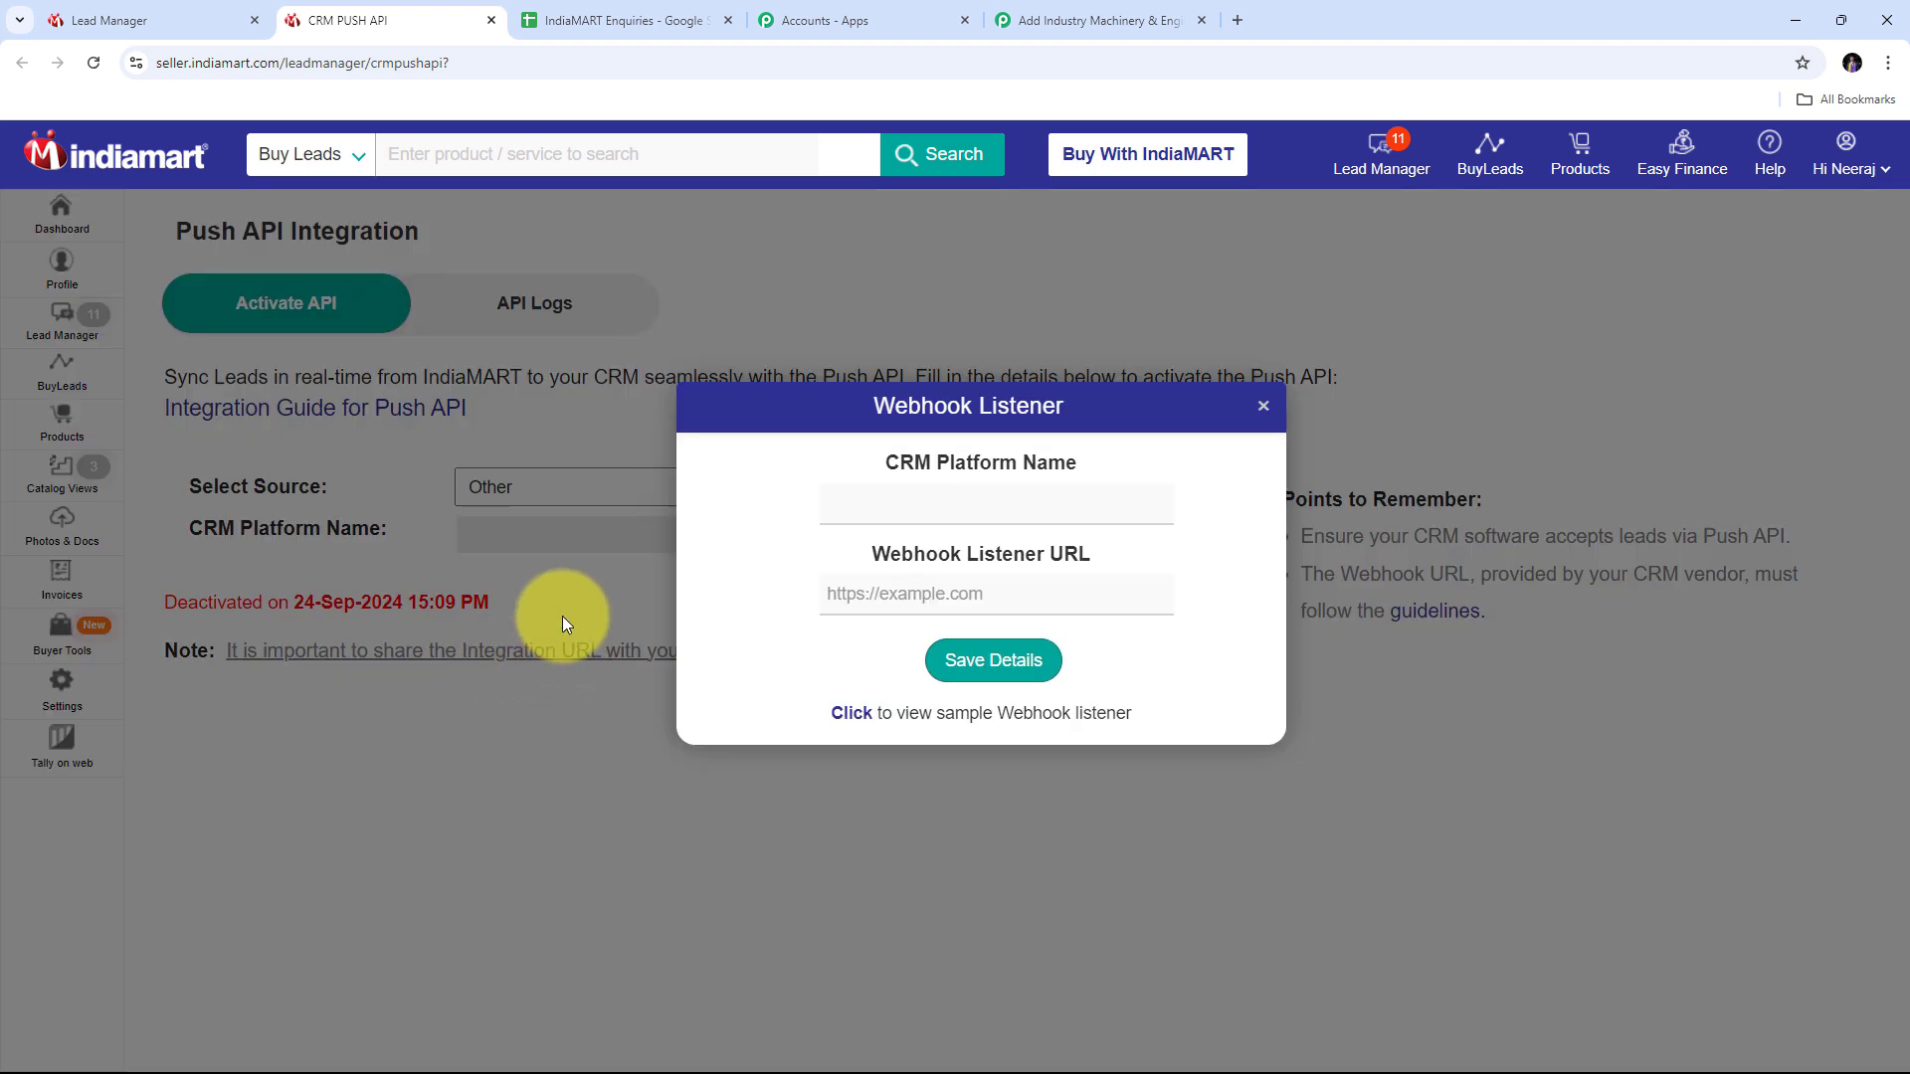
left_click(942, 511)
left_click(856, 545)
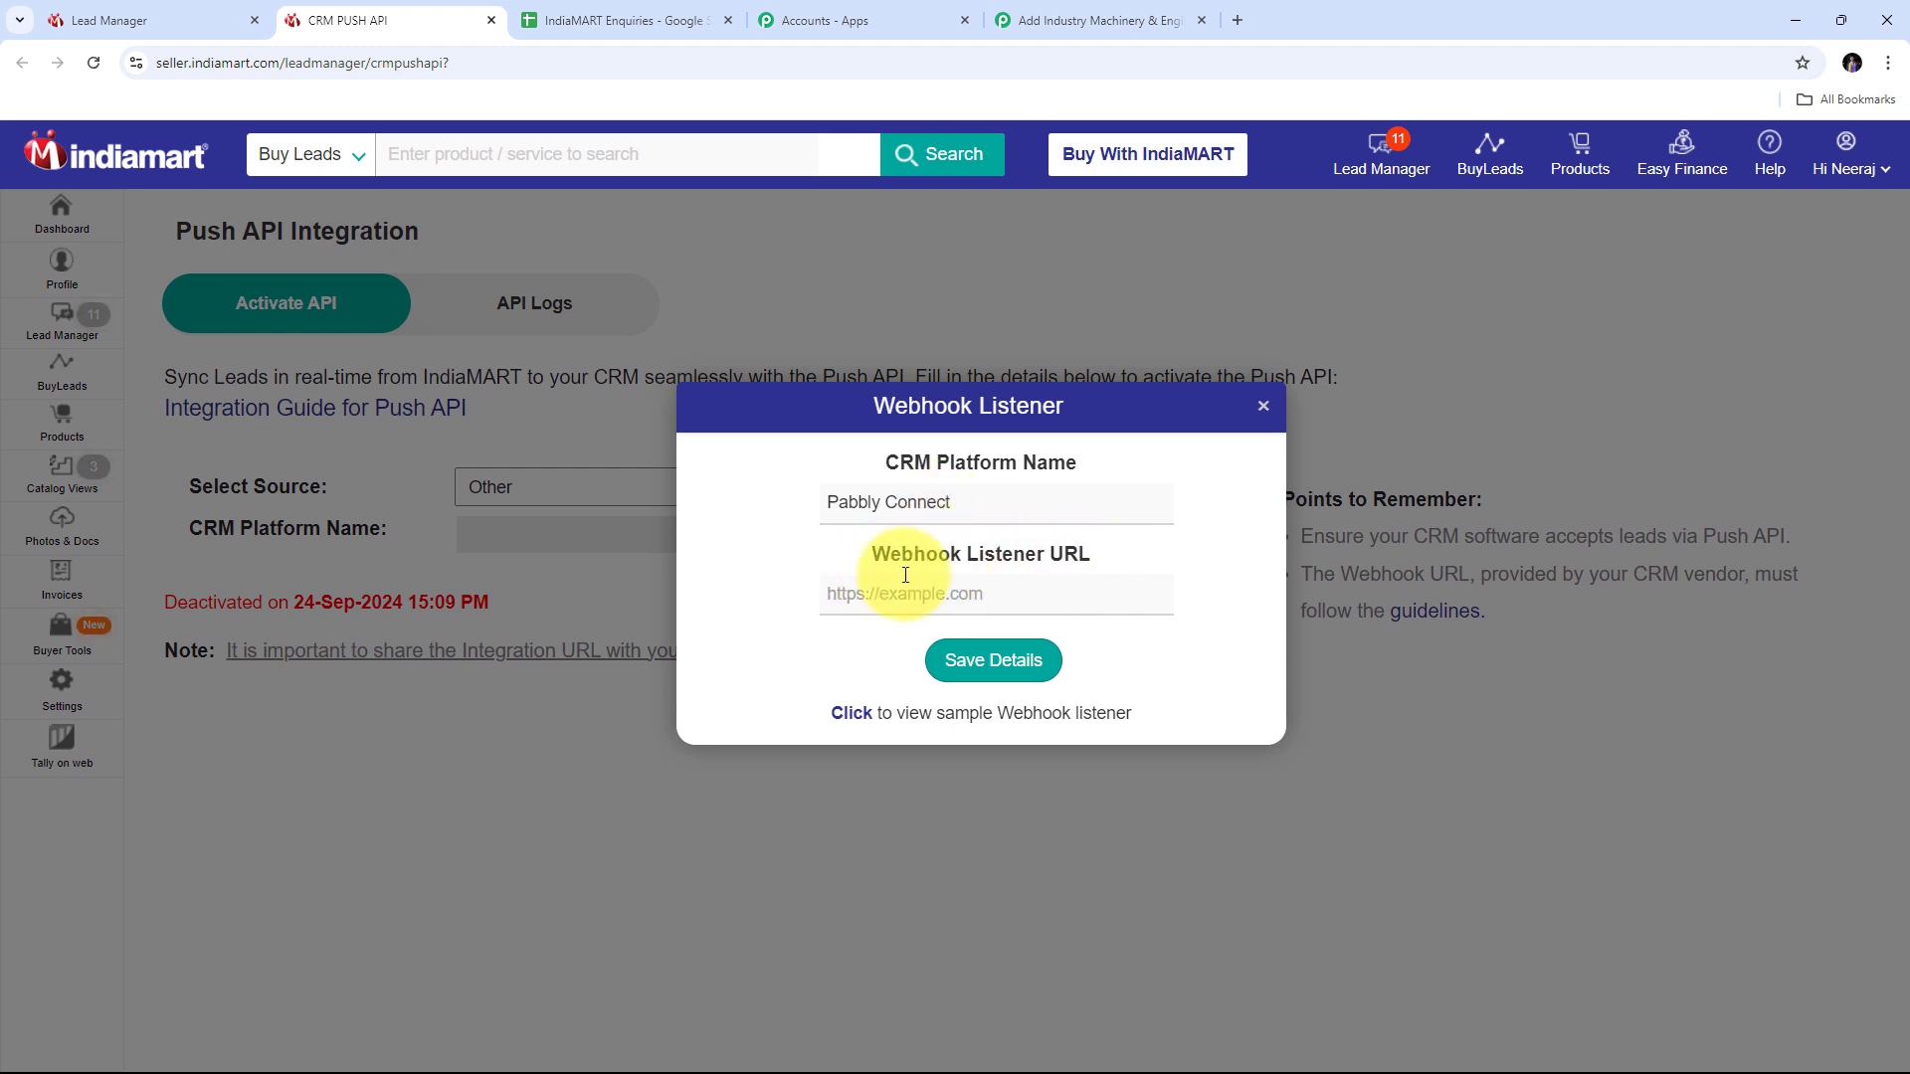
right_click(847, 595)
left_click(884, 785)
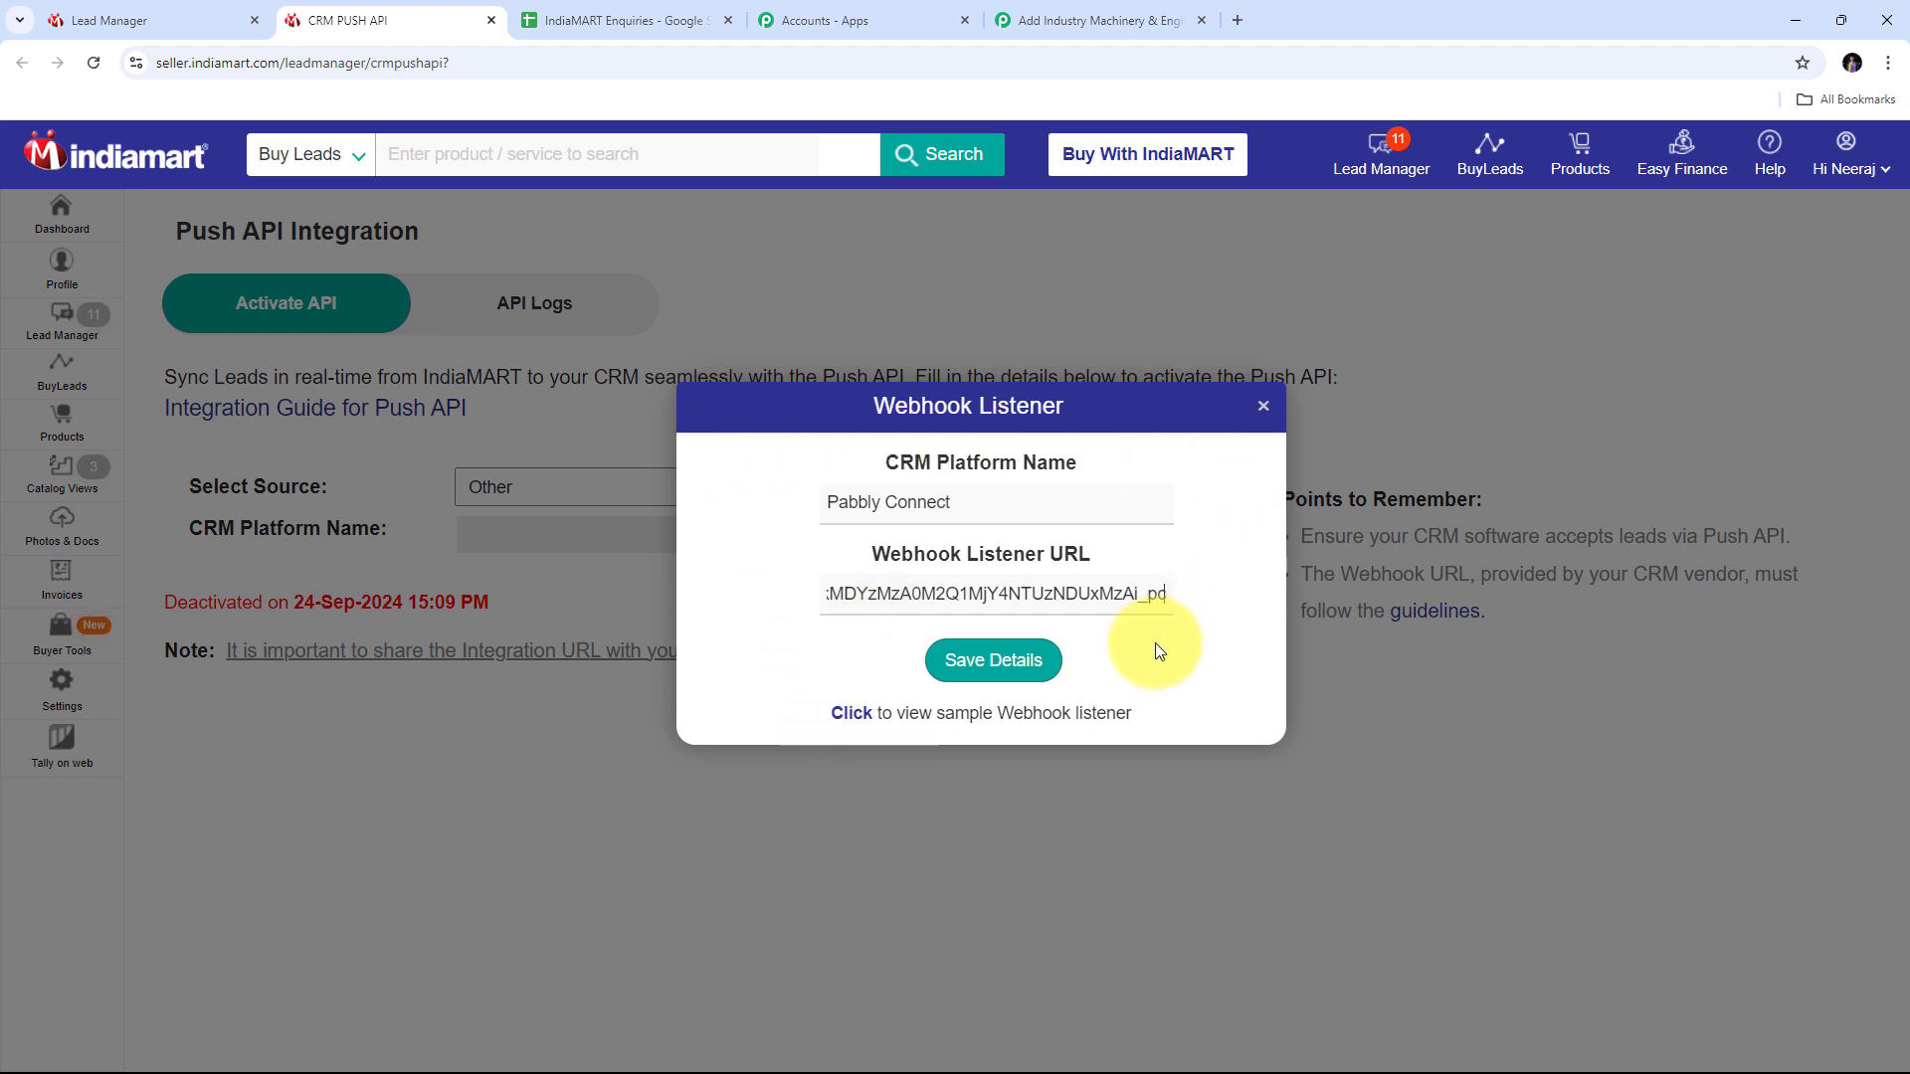
left_click(987, 667)
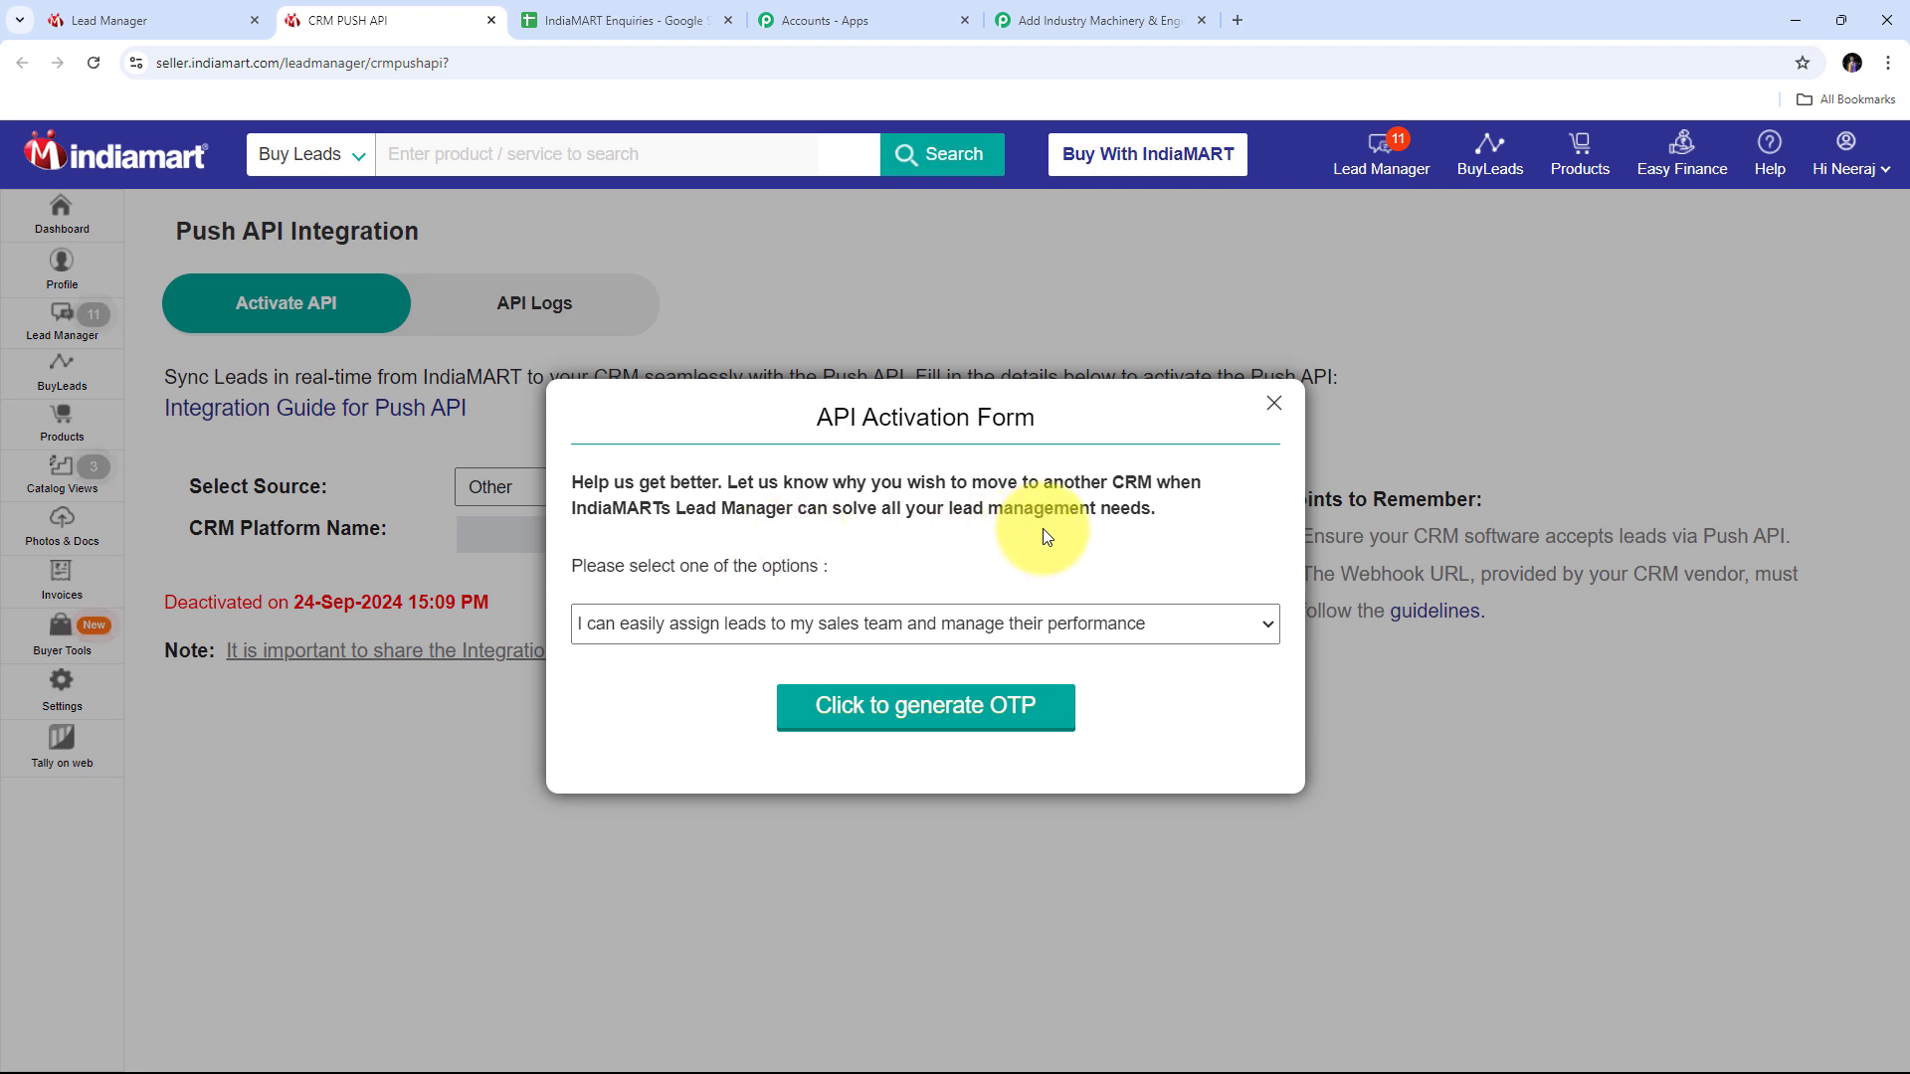
Choose "The User Interface is easy to use and helps me manage leads effectively" as the activation reason and generate the OTP.
left_click(1172, 627)
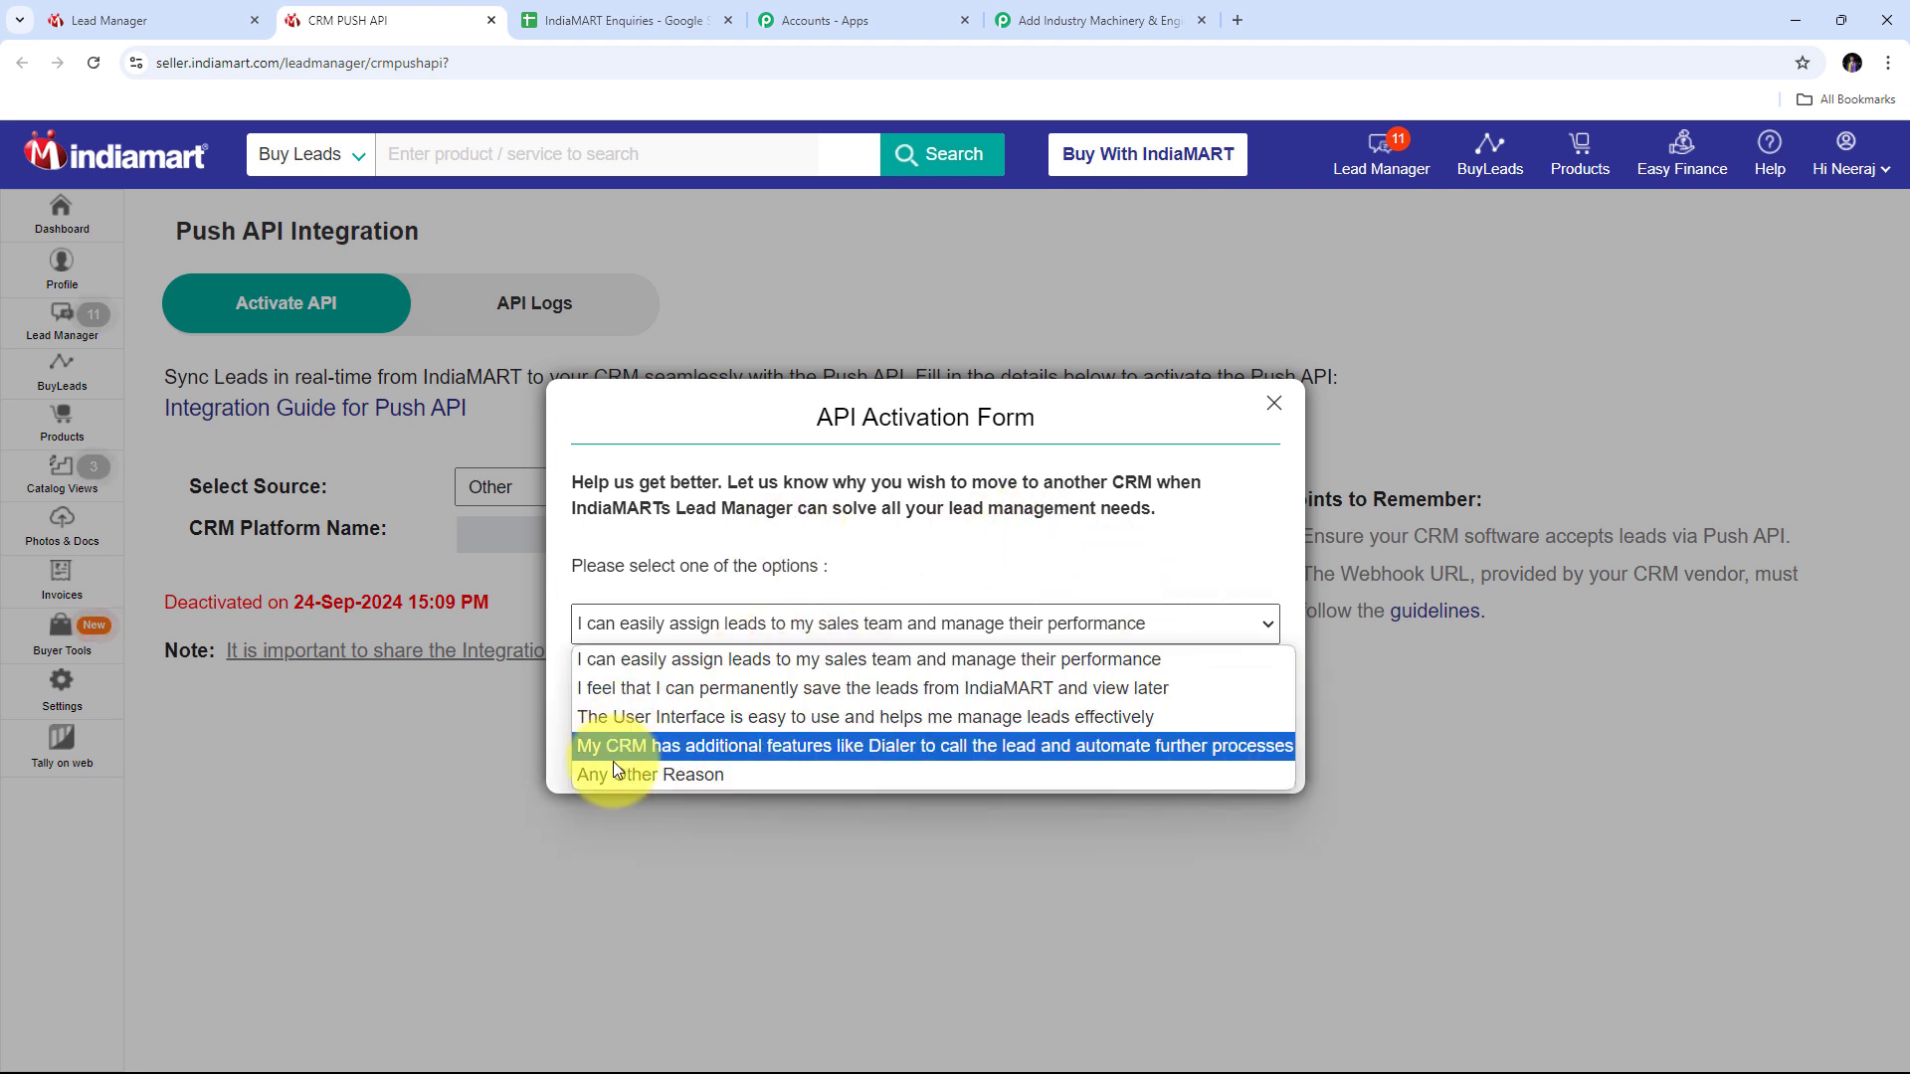
left_click(712, 718)
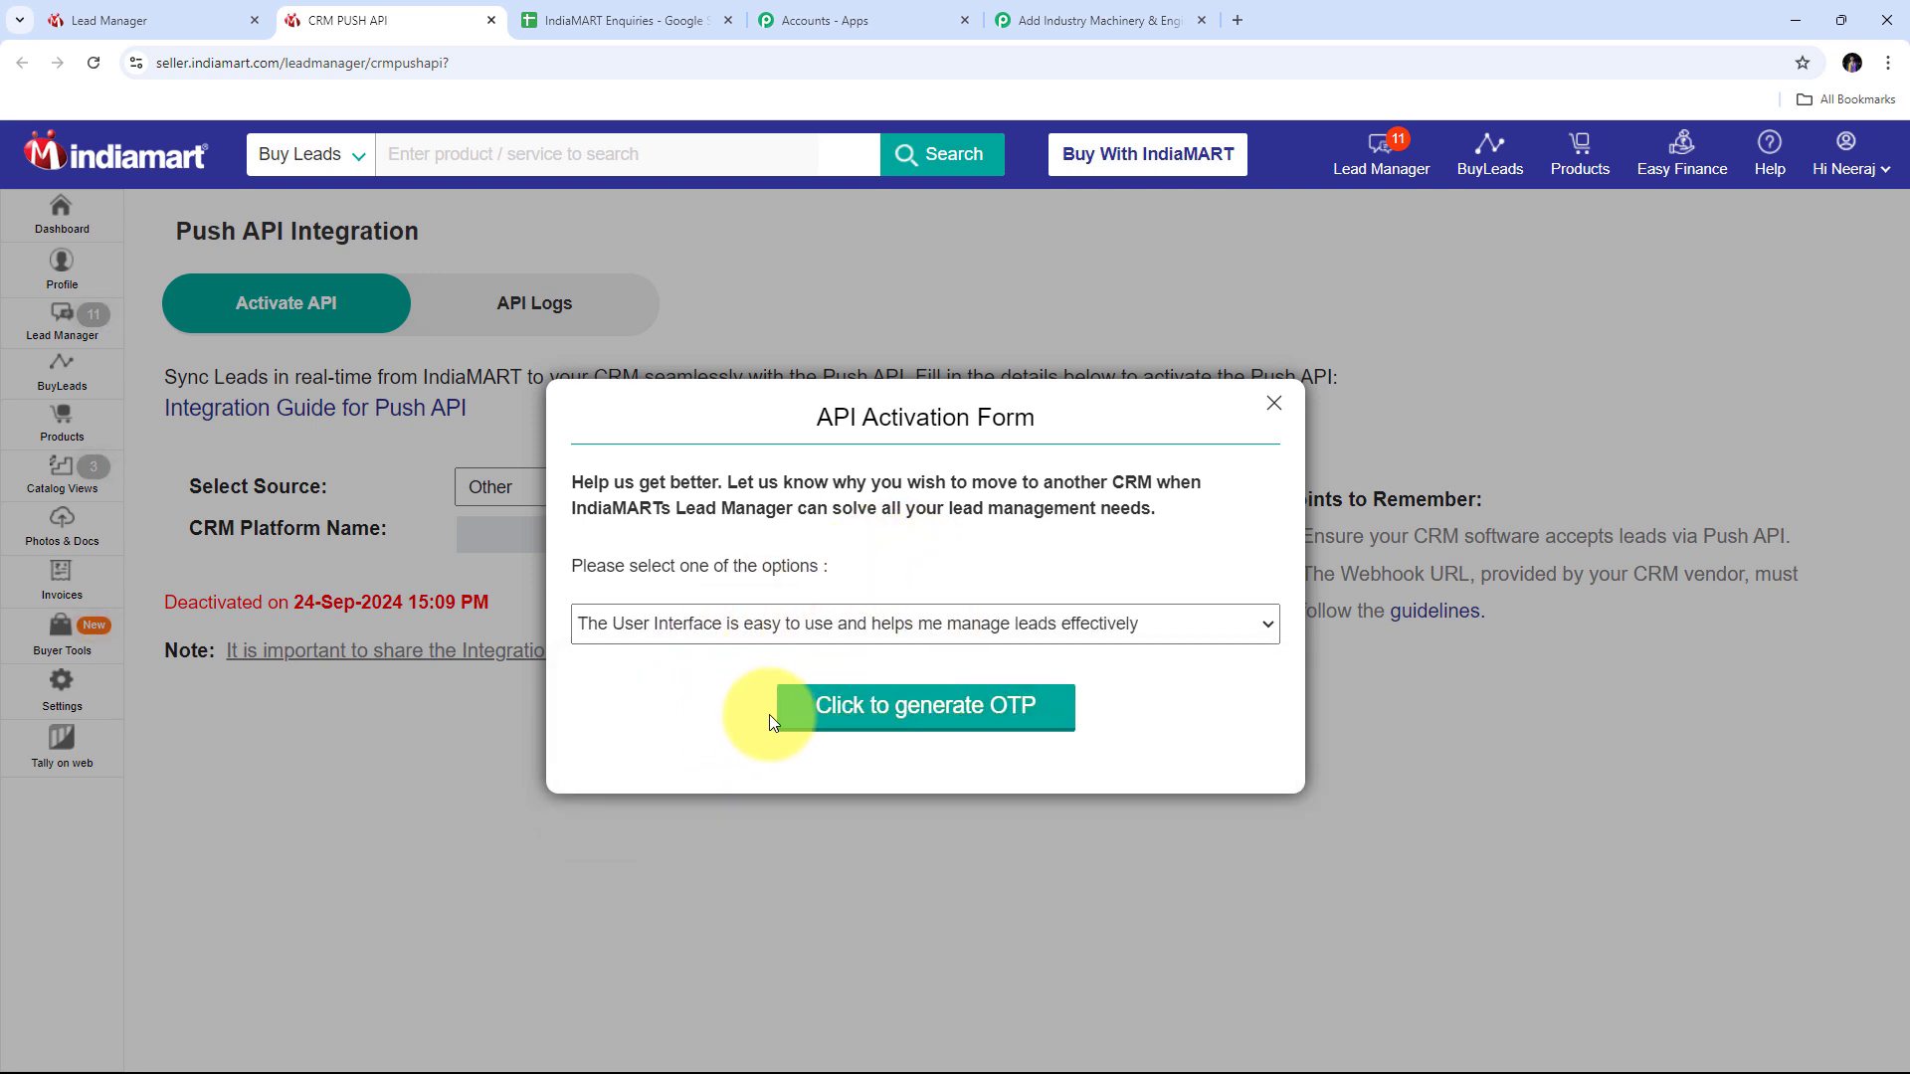
left_click(935, 708)
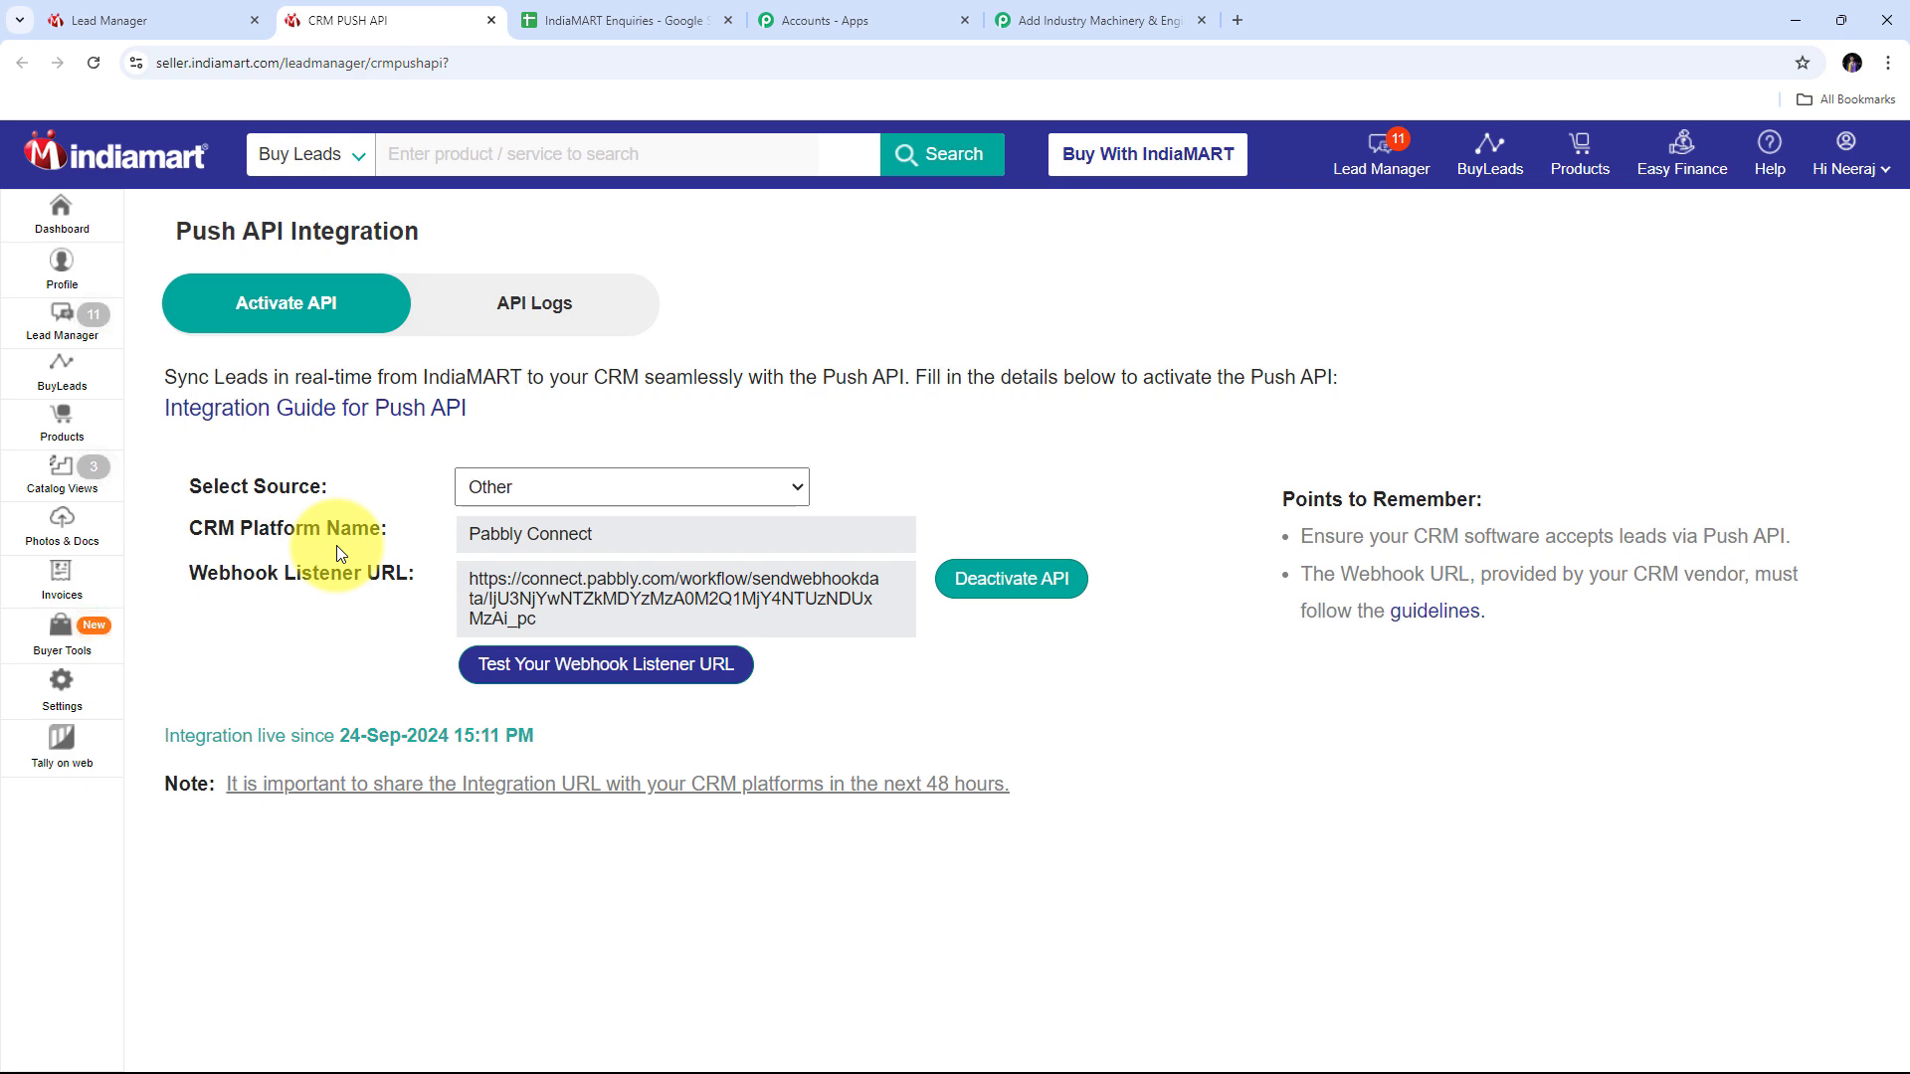
Check the trigger's webhook capture status in Pabbly Connect and open the webhook listener test in IndiaMART.
left_click(1064, 18)
scroll(963, 563, "down", 3)
scroll(963, 563, "down", 2)
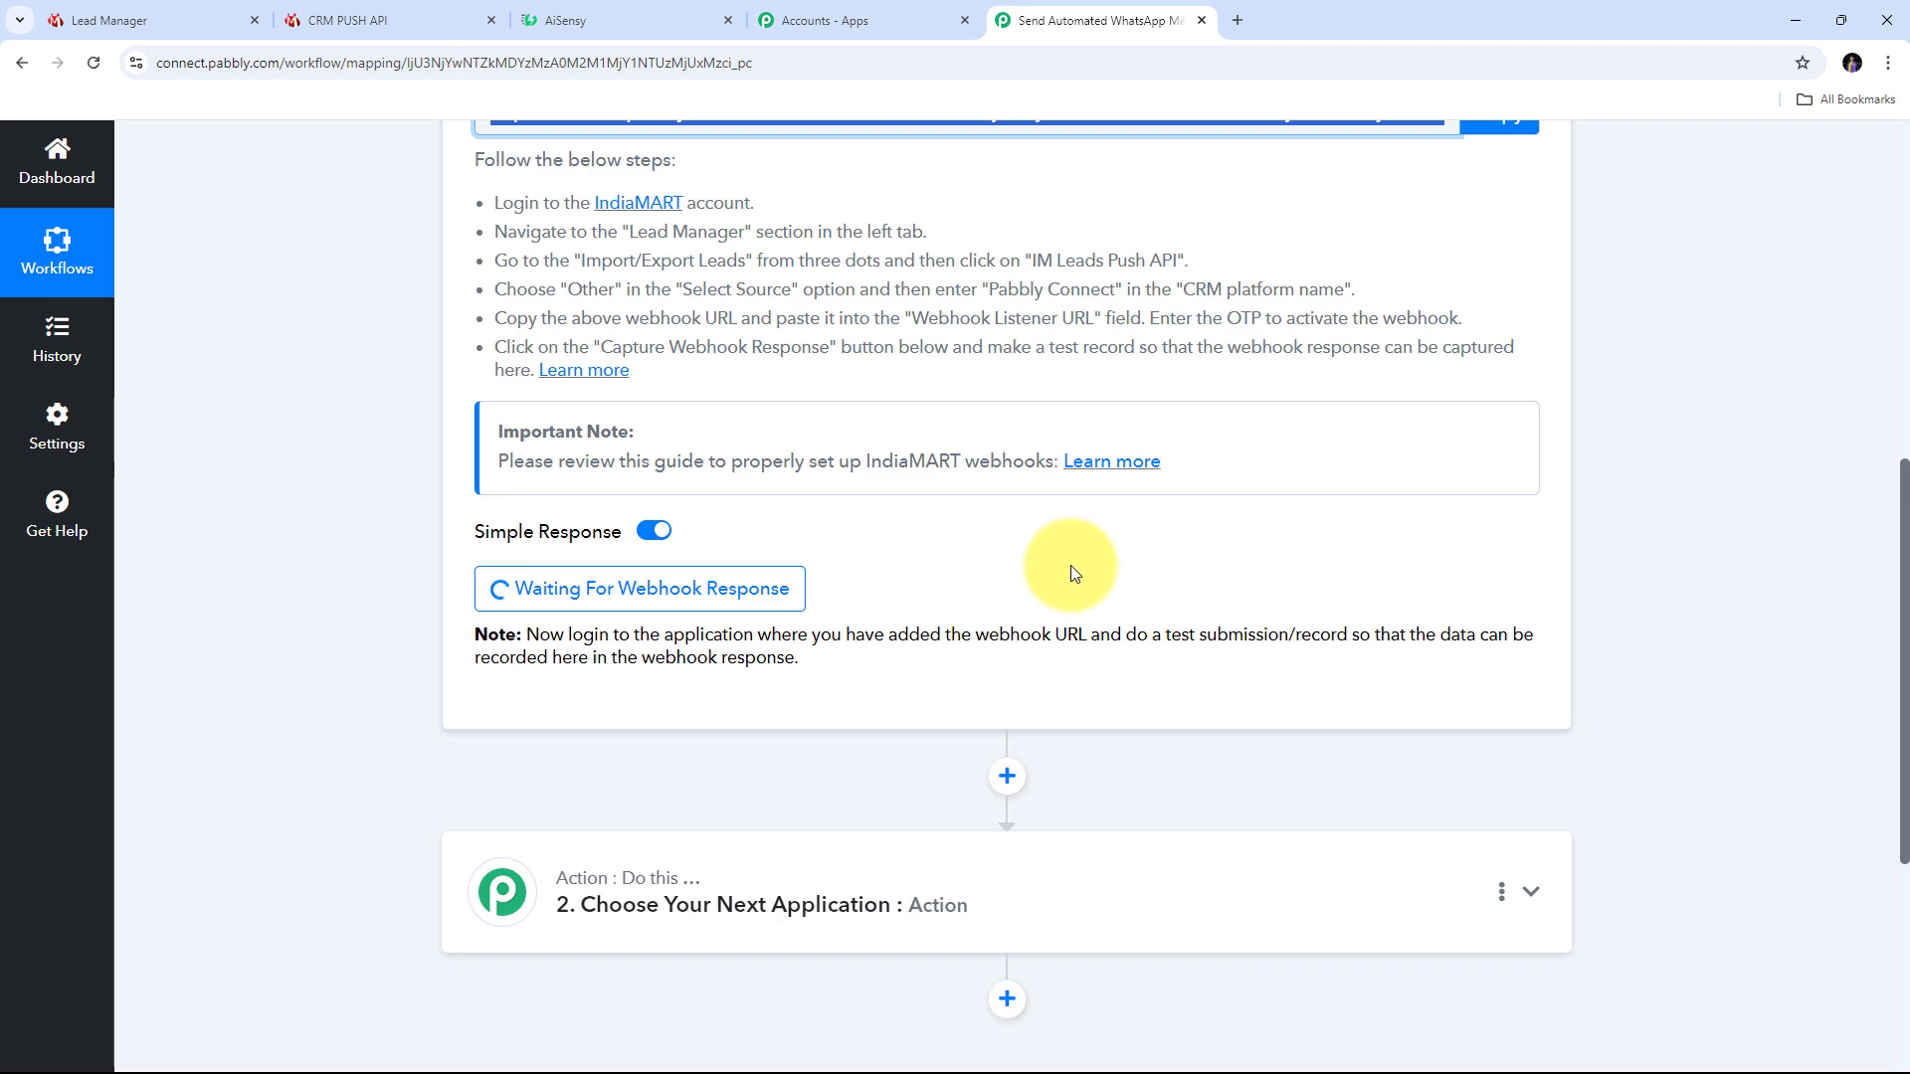
left_click(403, 28)
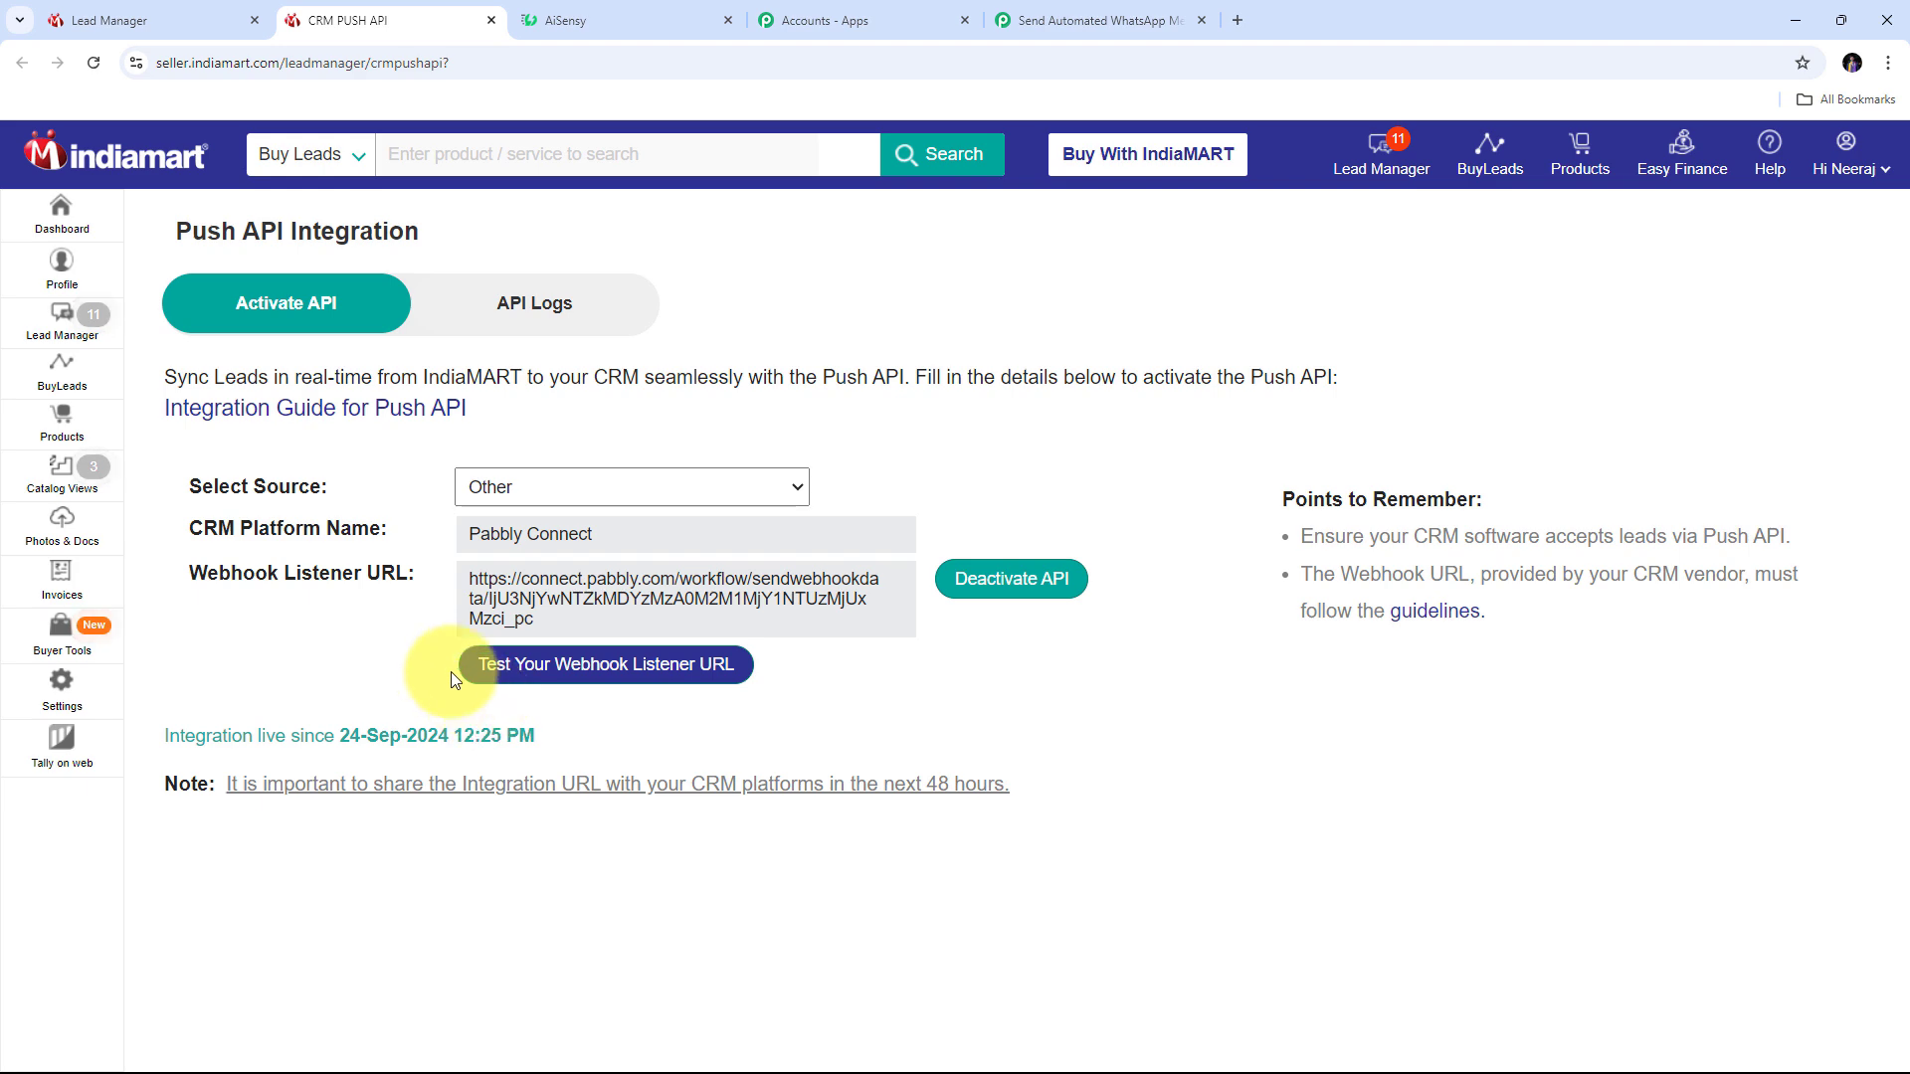
left_click(617, 672)
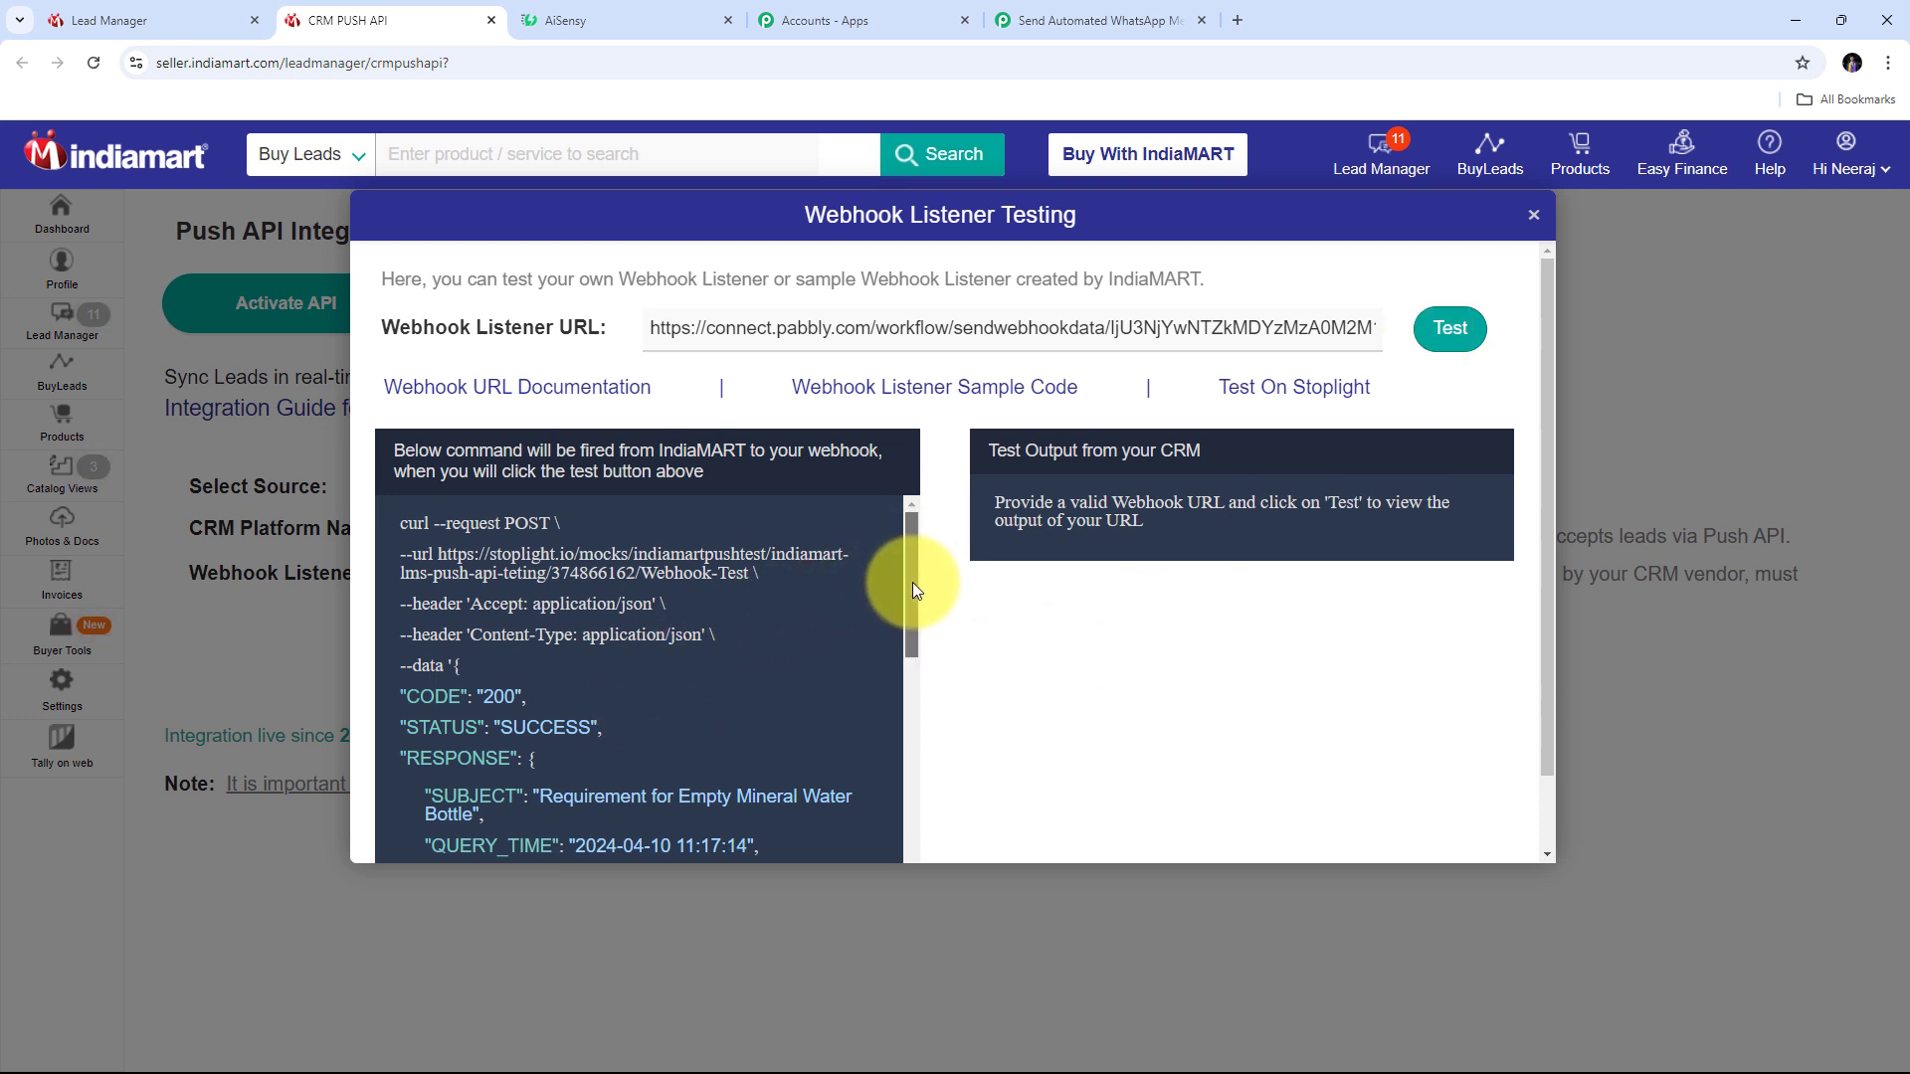
Review the sample lead request and send it as a test to the webhook listener URL.
scroll(911, 582, "down", 1)
scroll(911, 557, "up", 1)
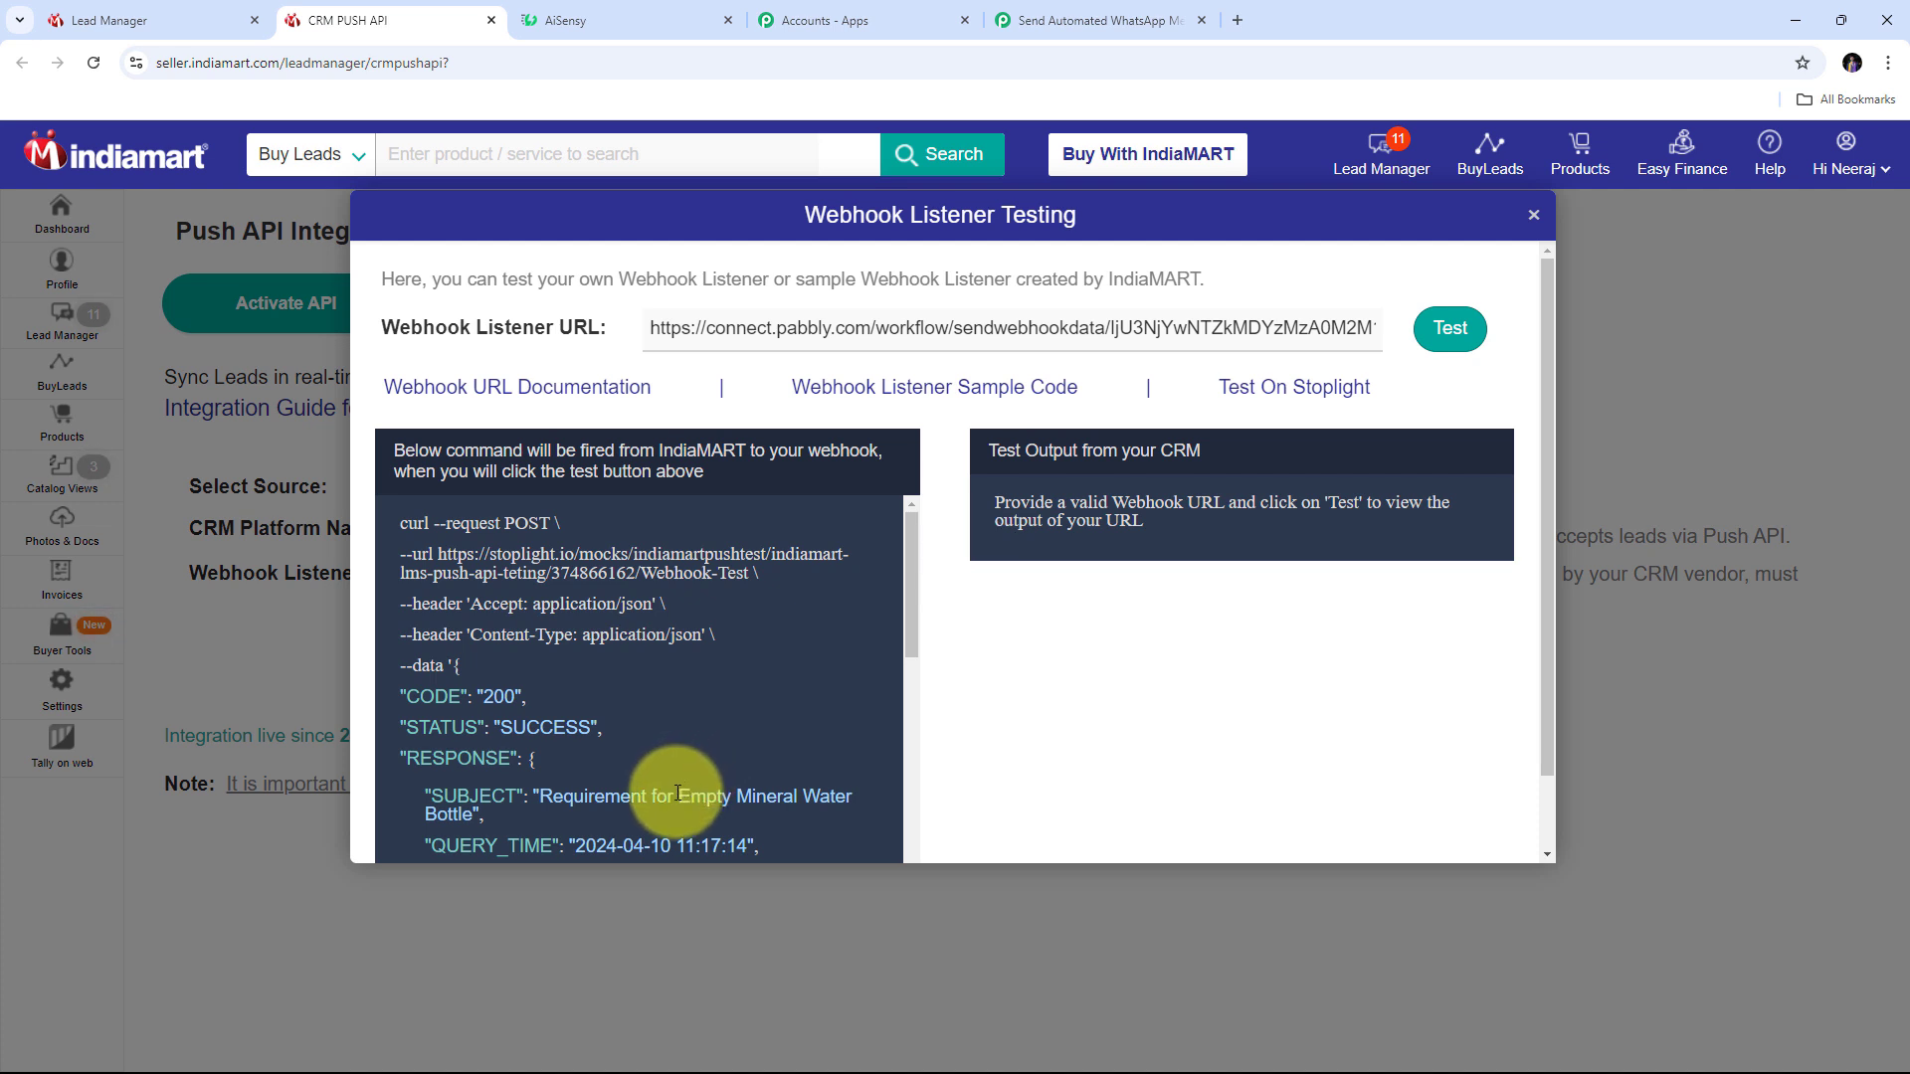
left_click_drag(678, 793, 476, 826)
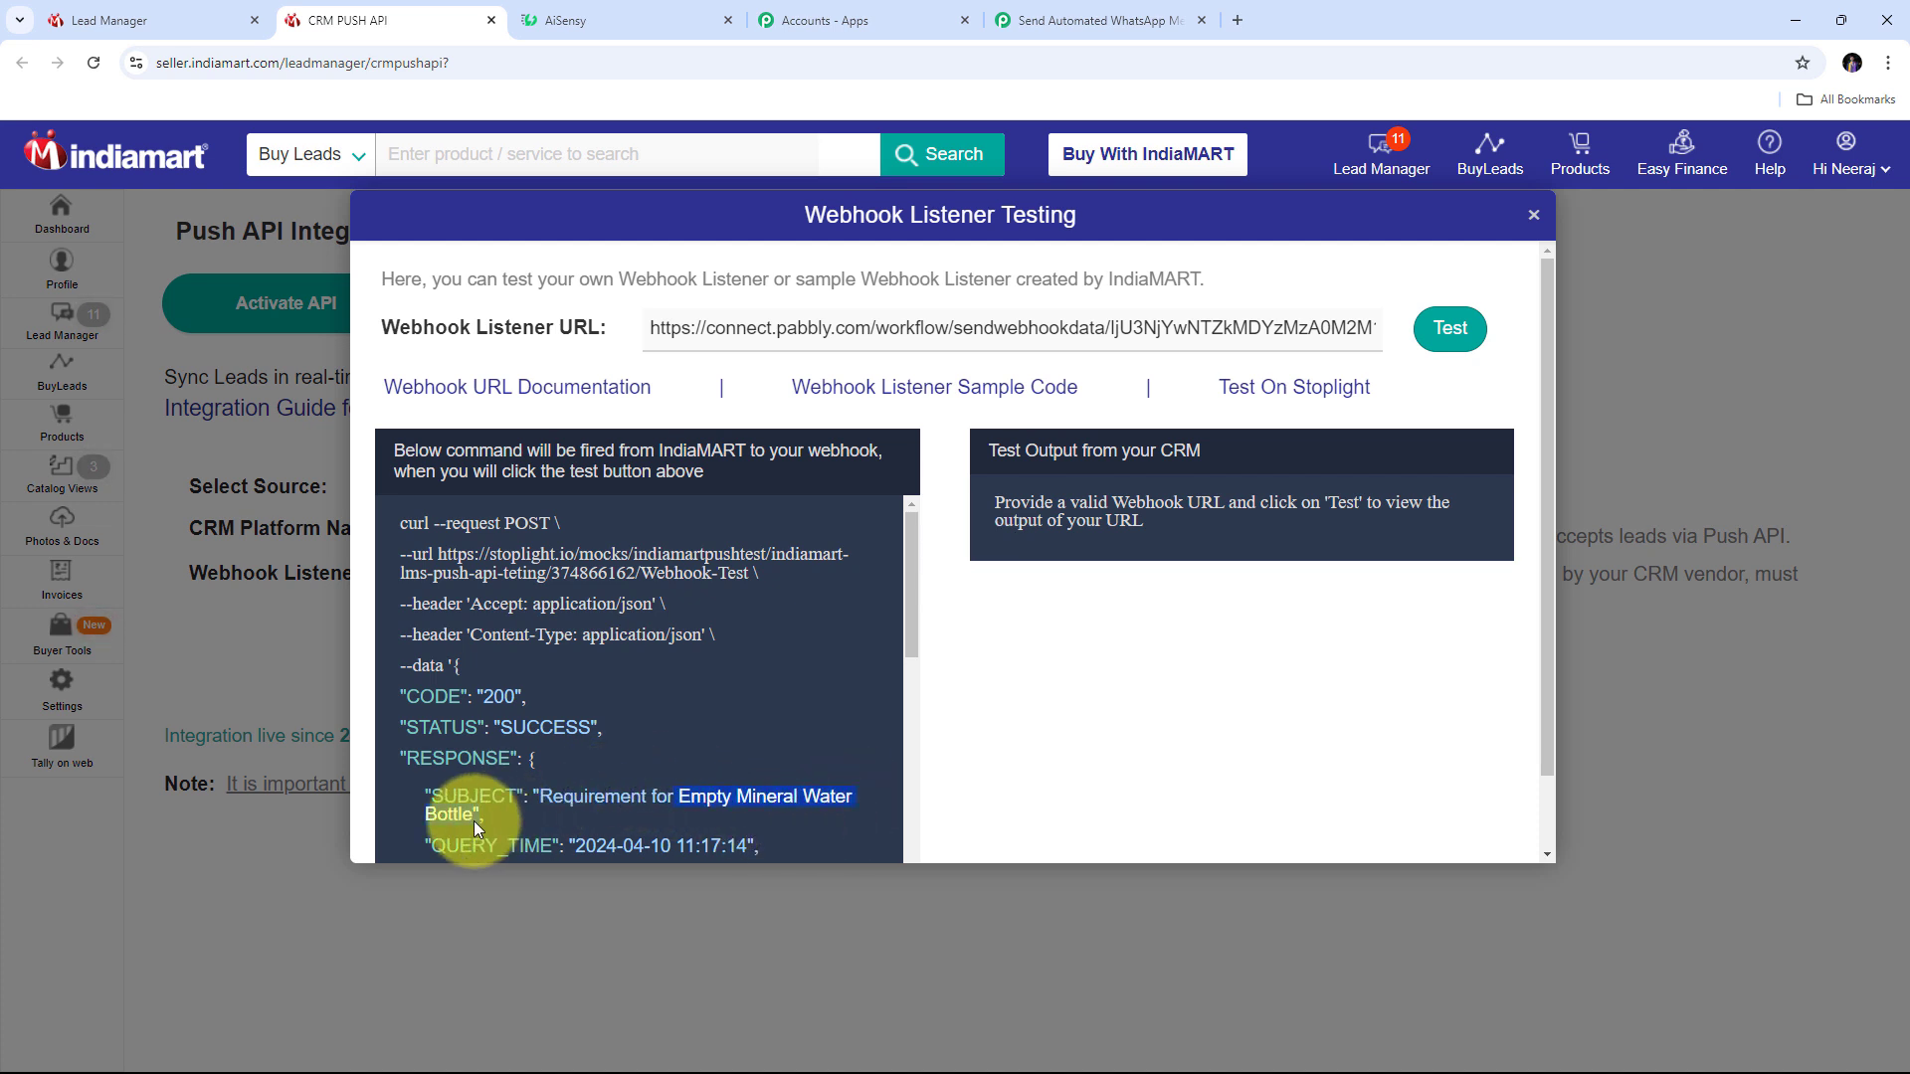
left_click(826, 707)
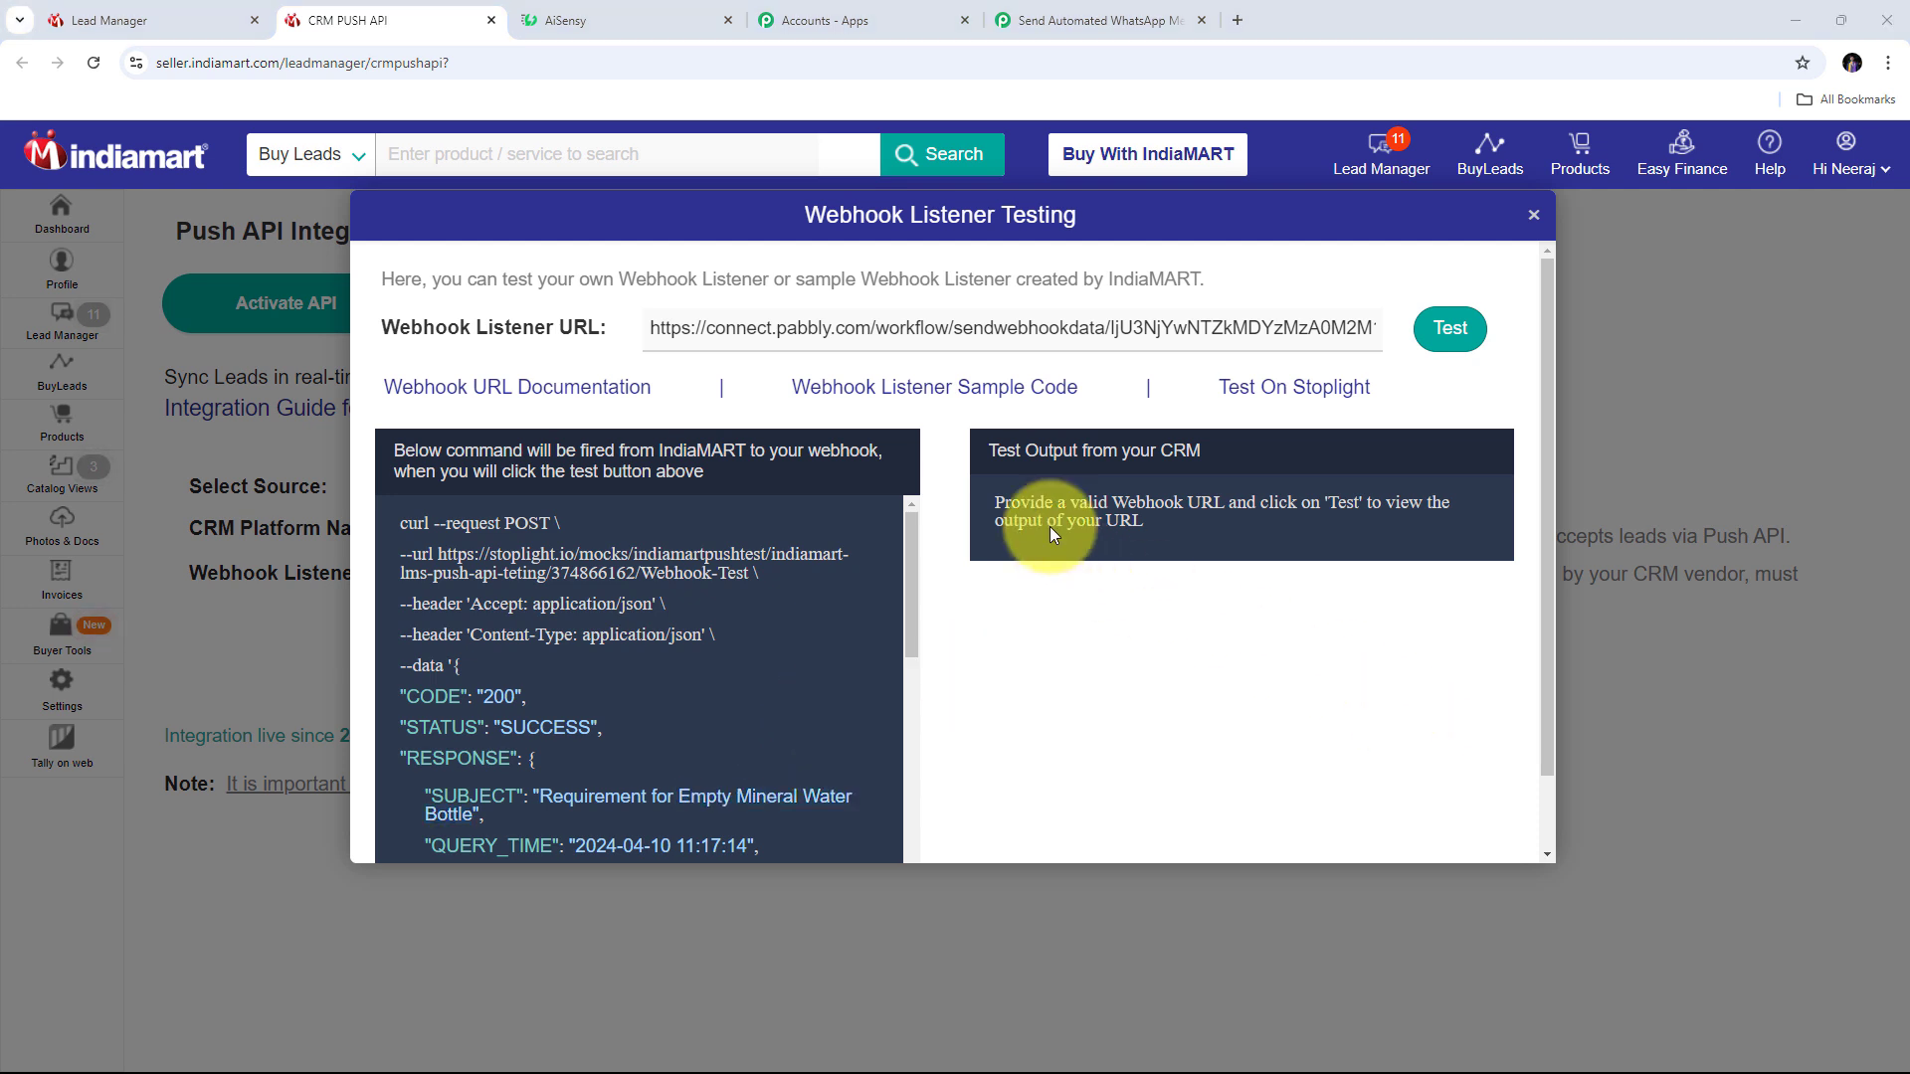
left_click(1447, 334)
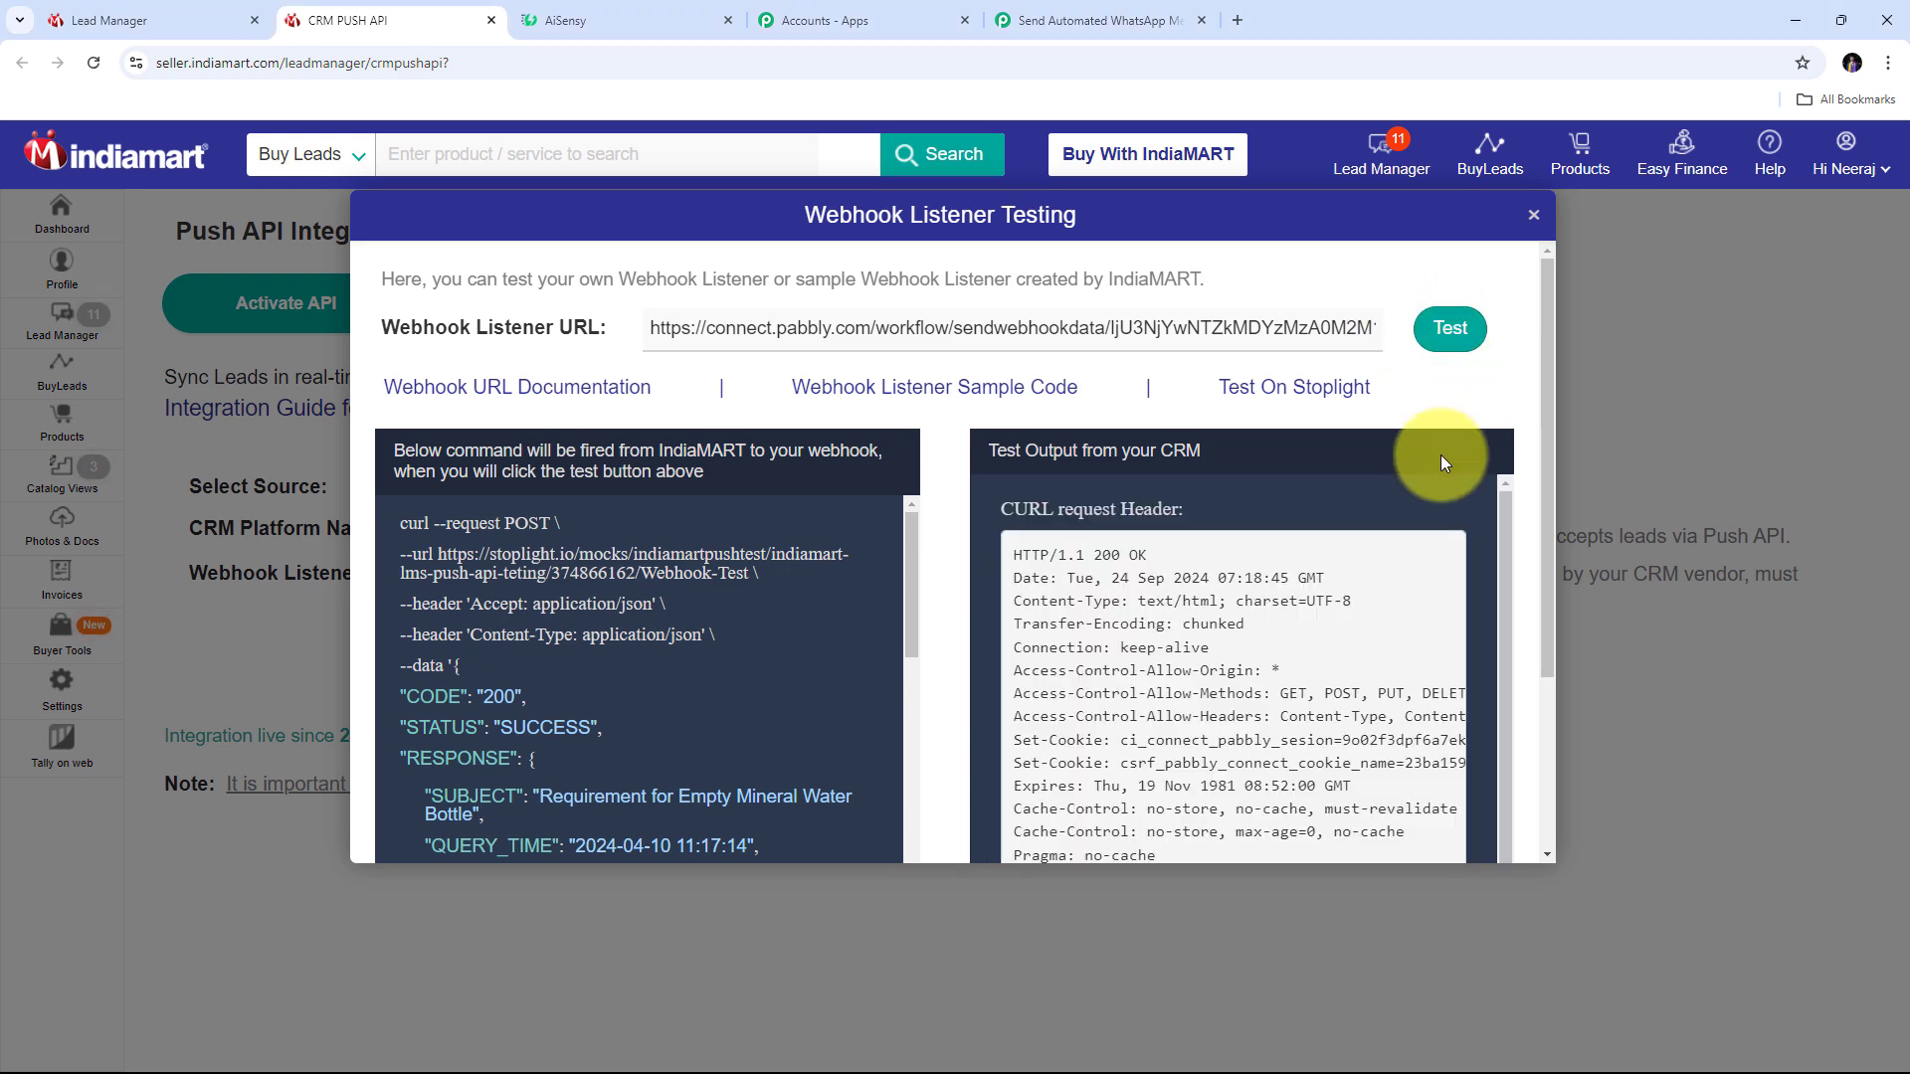
scroll(1440, 456, "down", 3)
scroll(1444, 463, "up", 1)
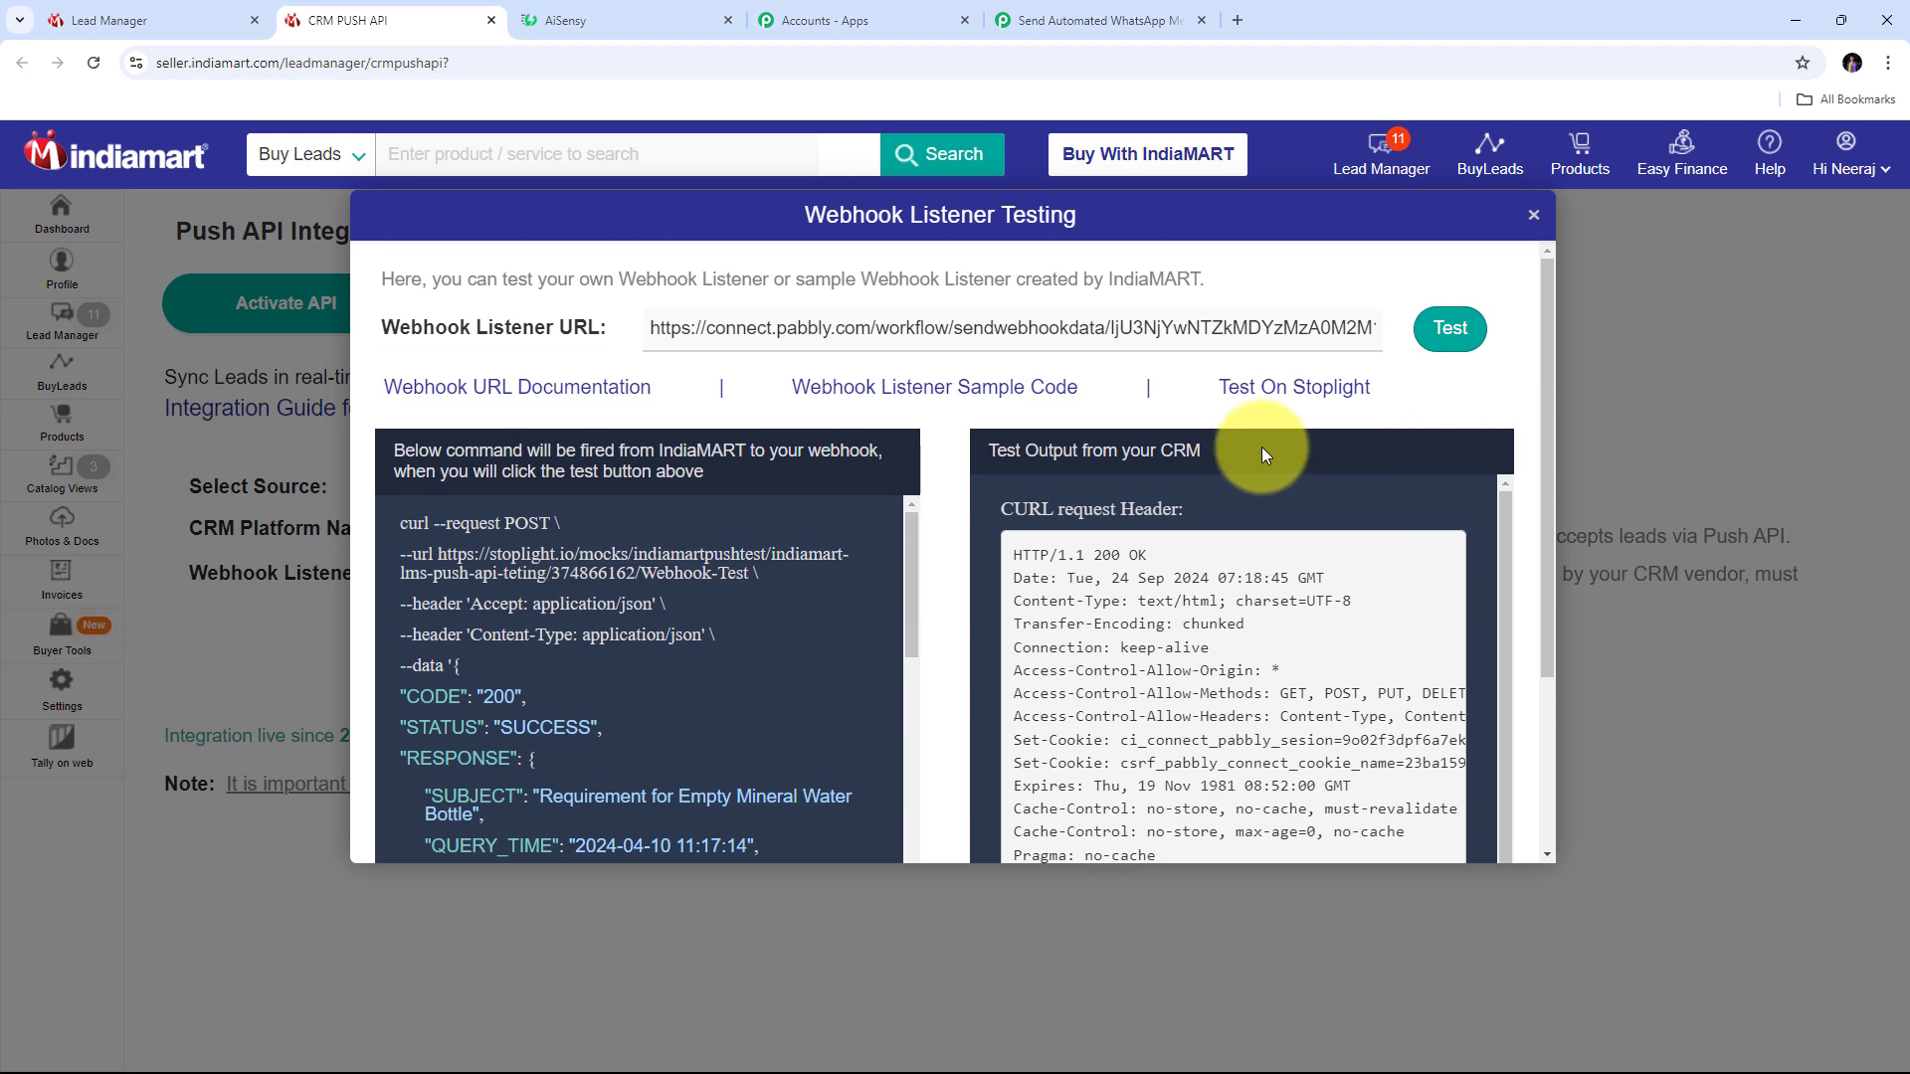
Switch to Pabbly Connect and examine the captured IndiaMART response's subject, state, pincode, phone, name and mobile fields.
left_click(1094, 12)
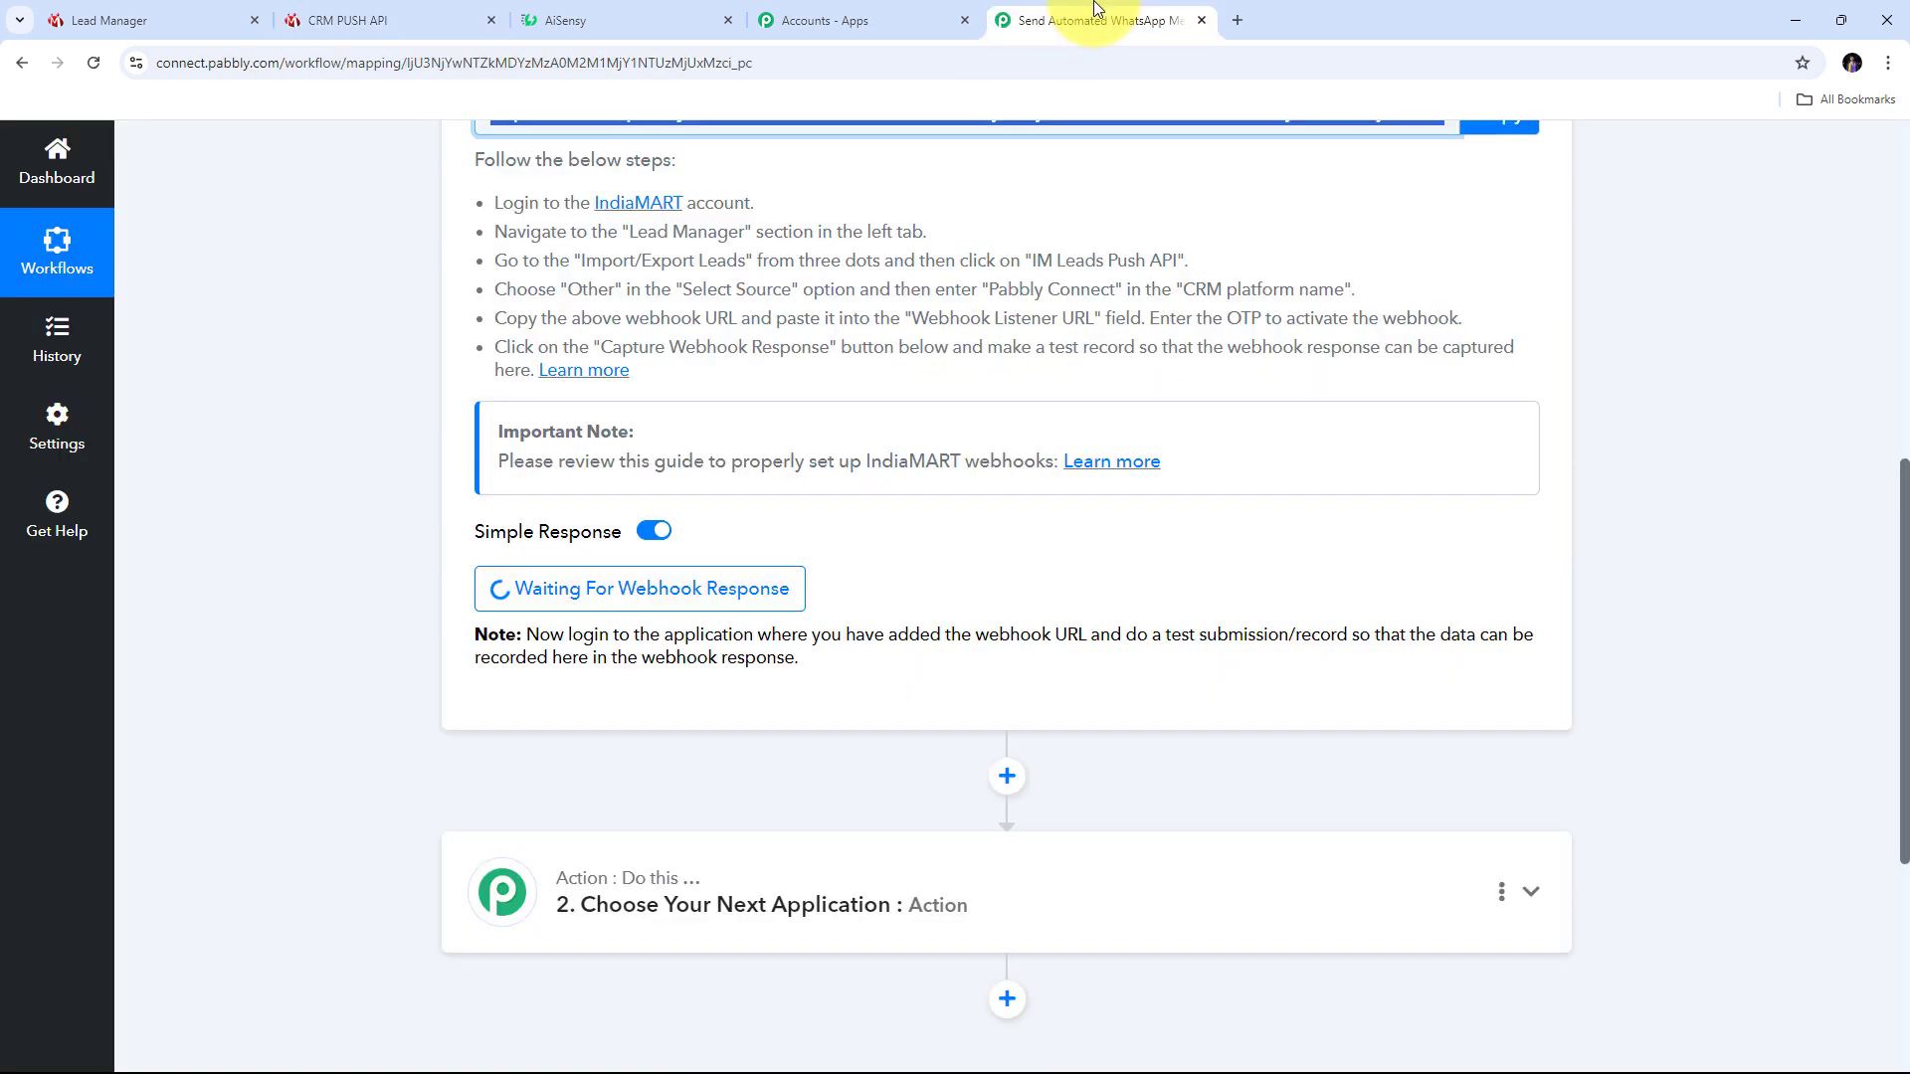
scroll(1669, 459, "down", 6)
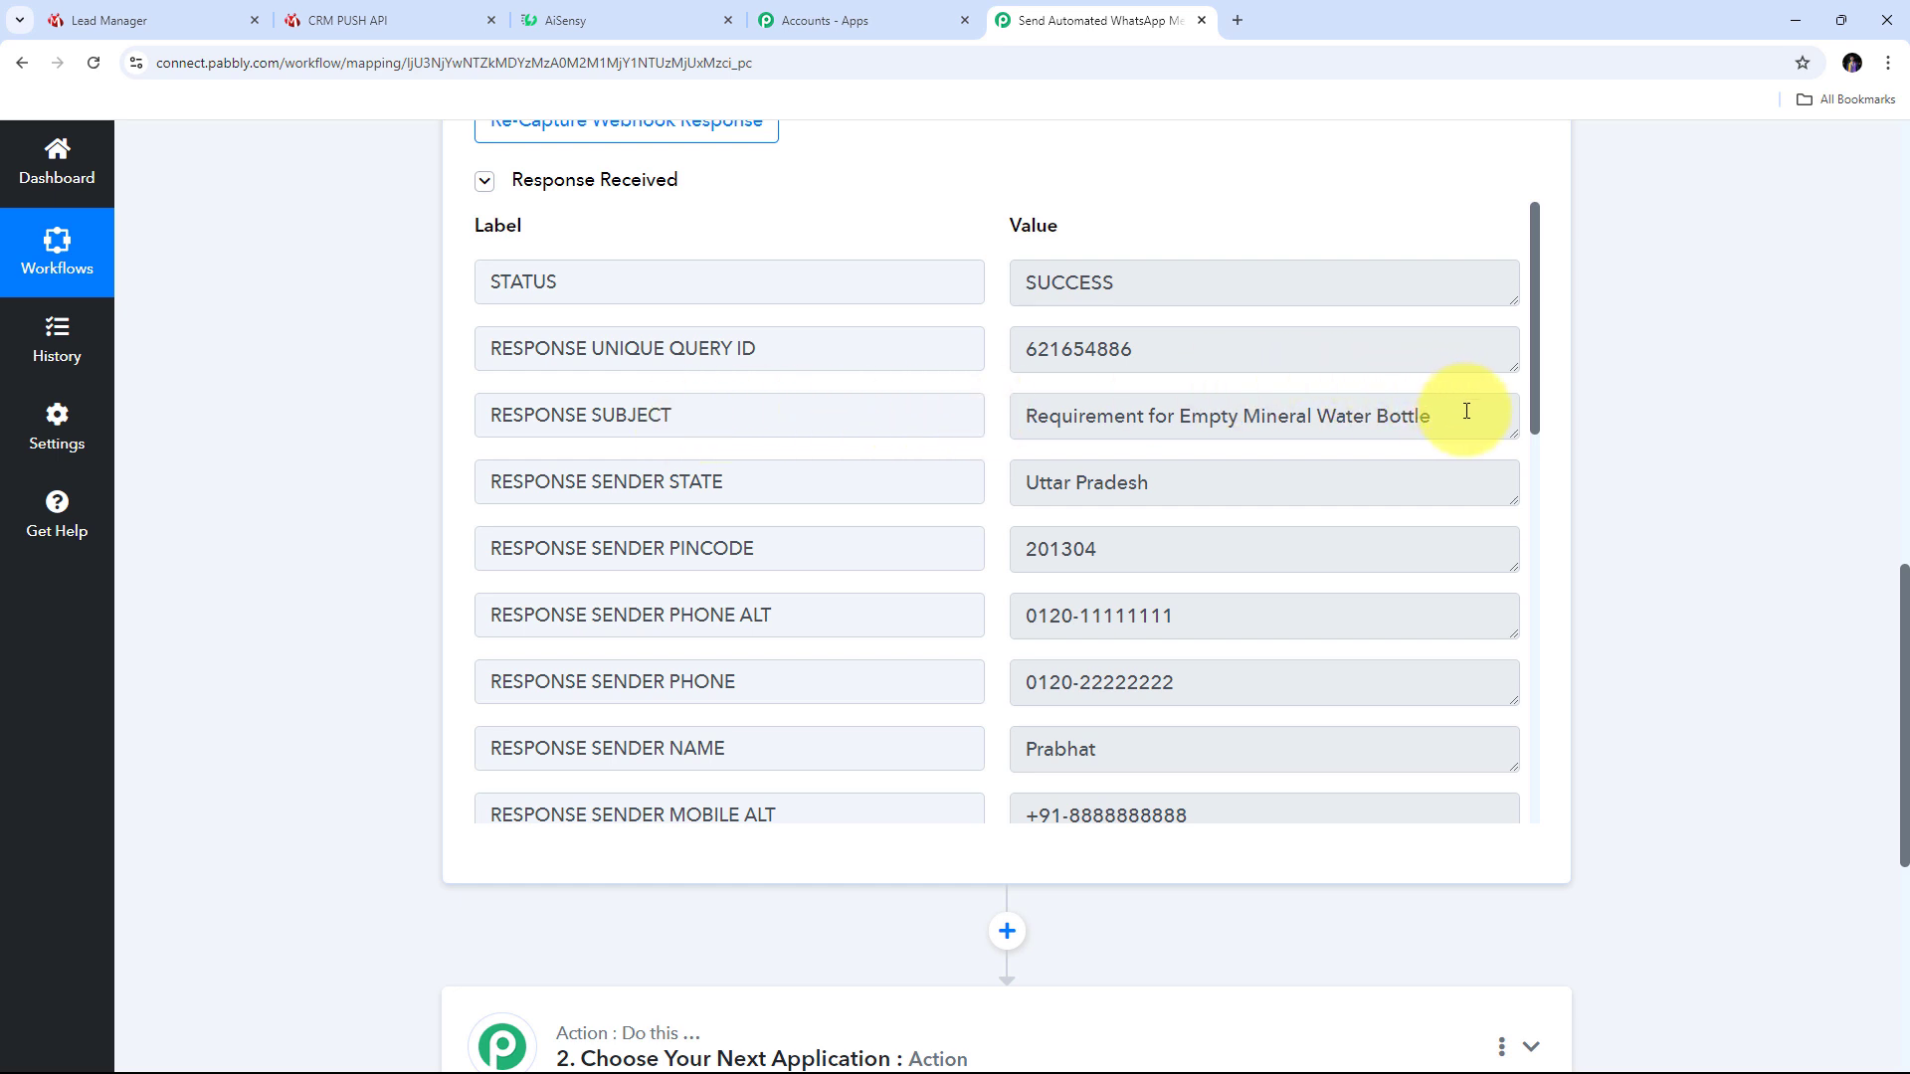
left_click(1084, 419)
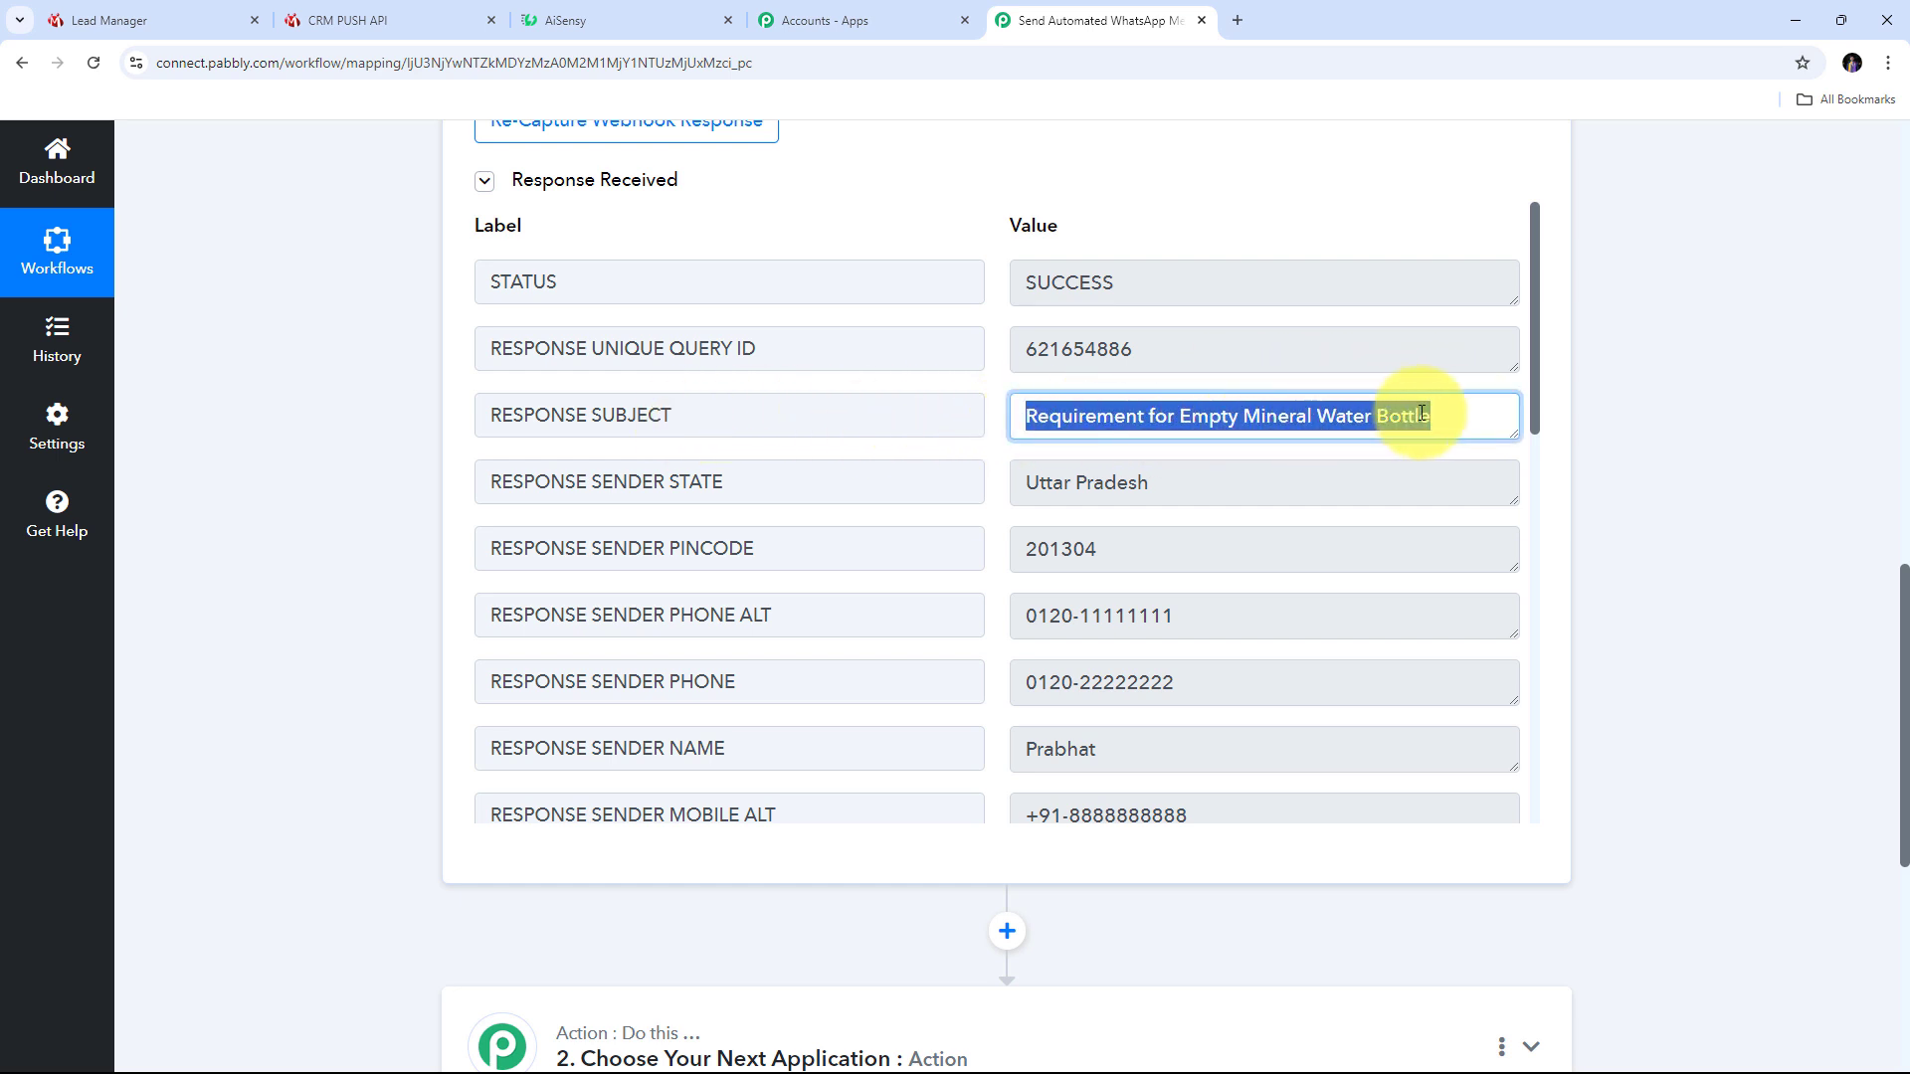
left_click(1463, 415)
left_click_drag(1463, 416, 1179, 422)
left_click(1202, 481)
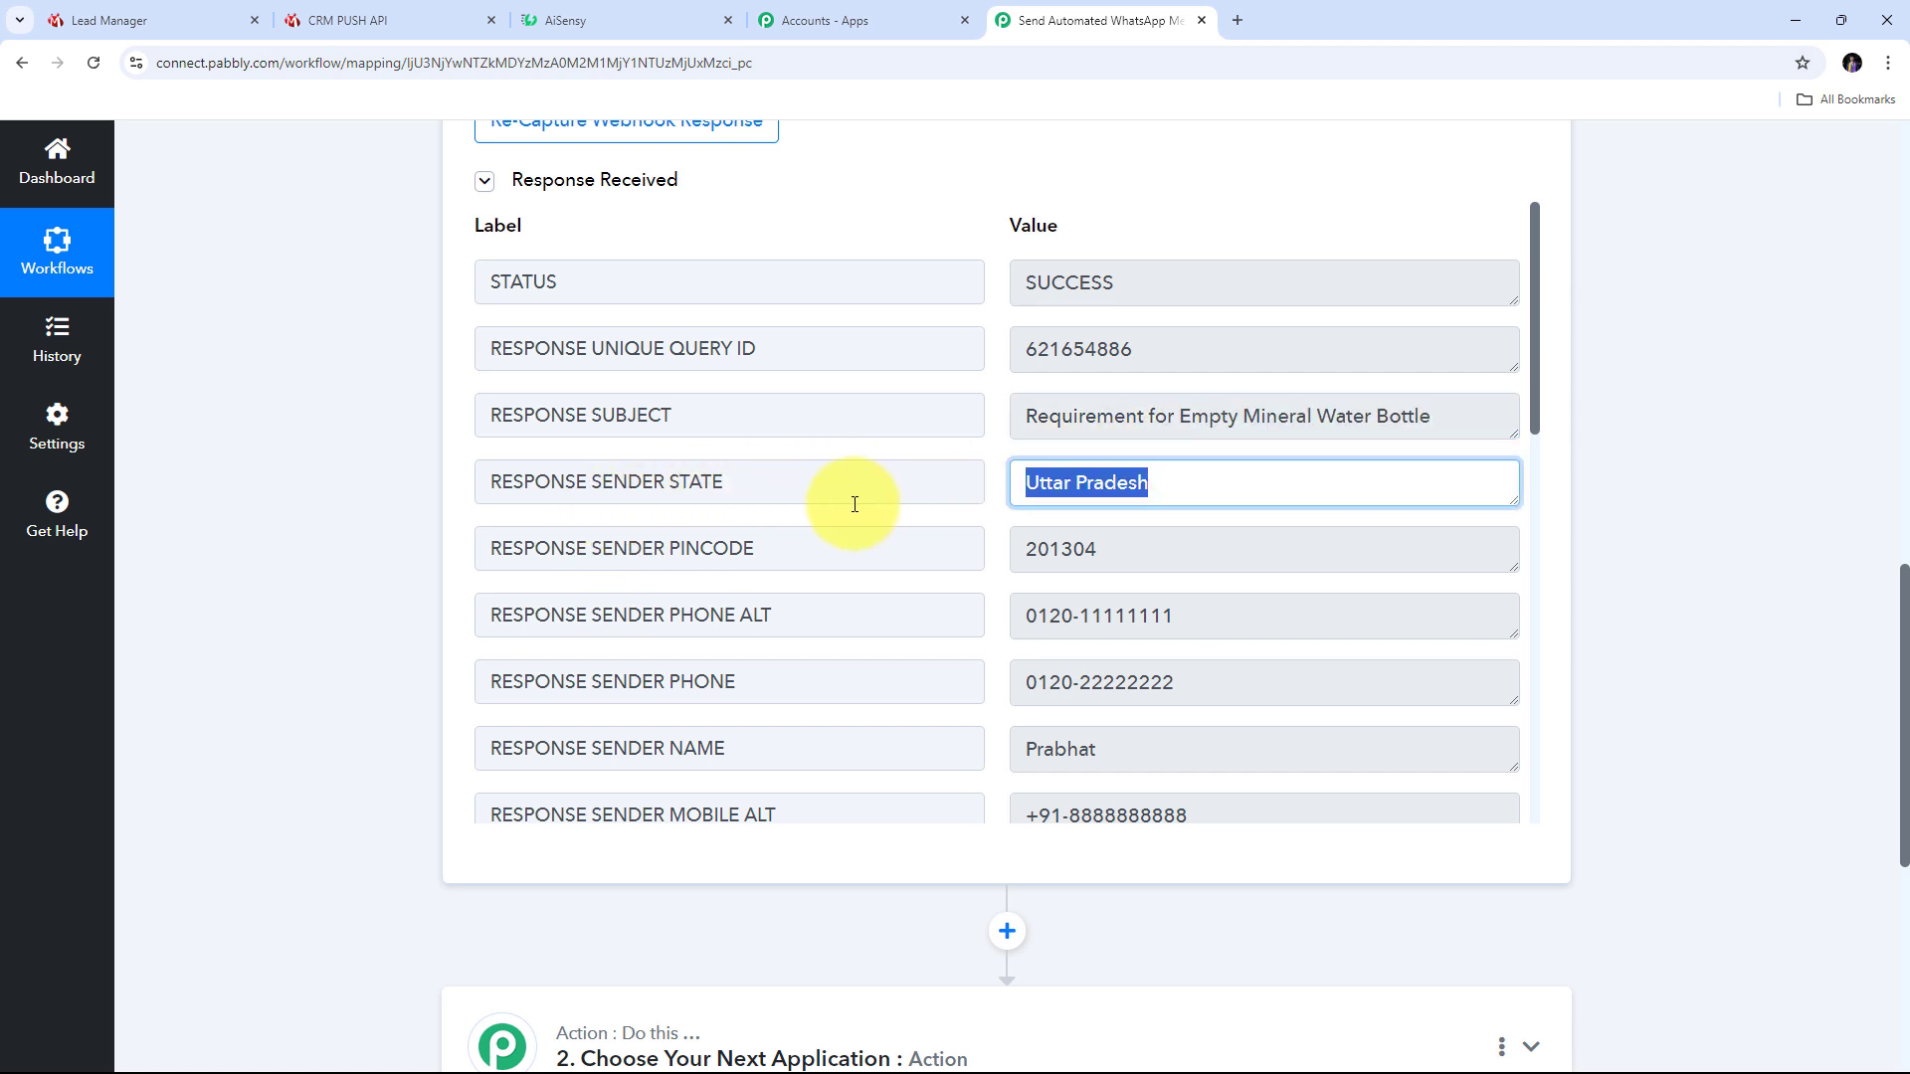
left_click(1183, 557)
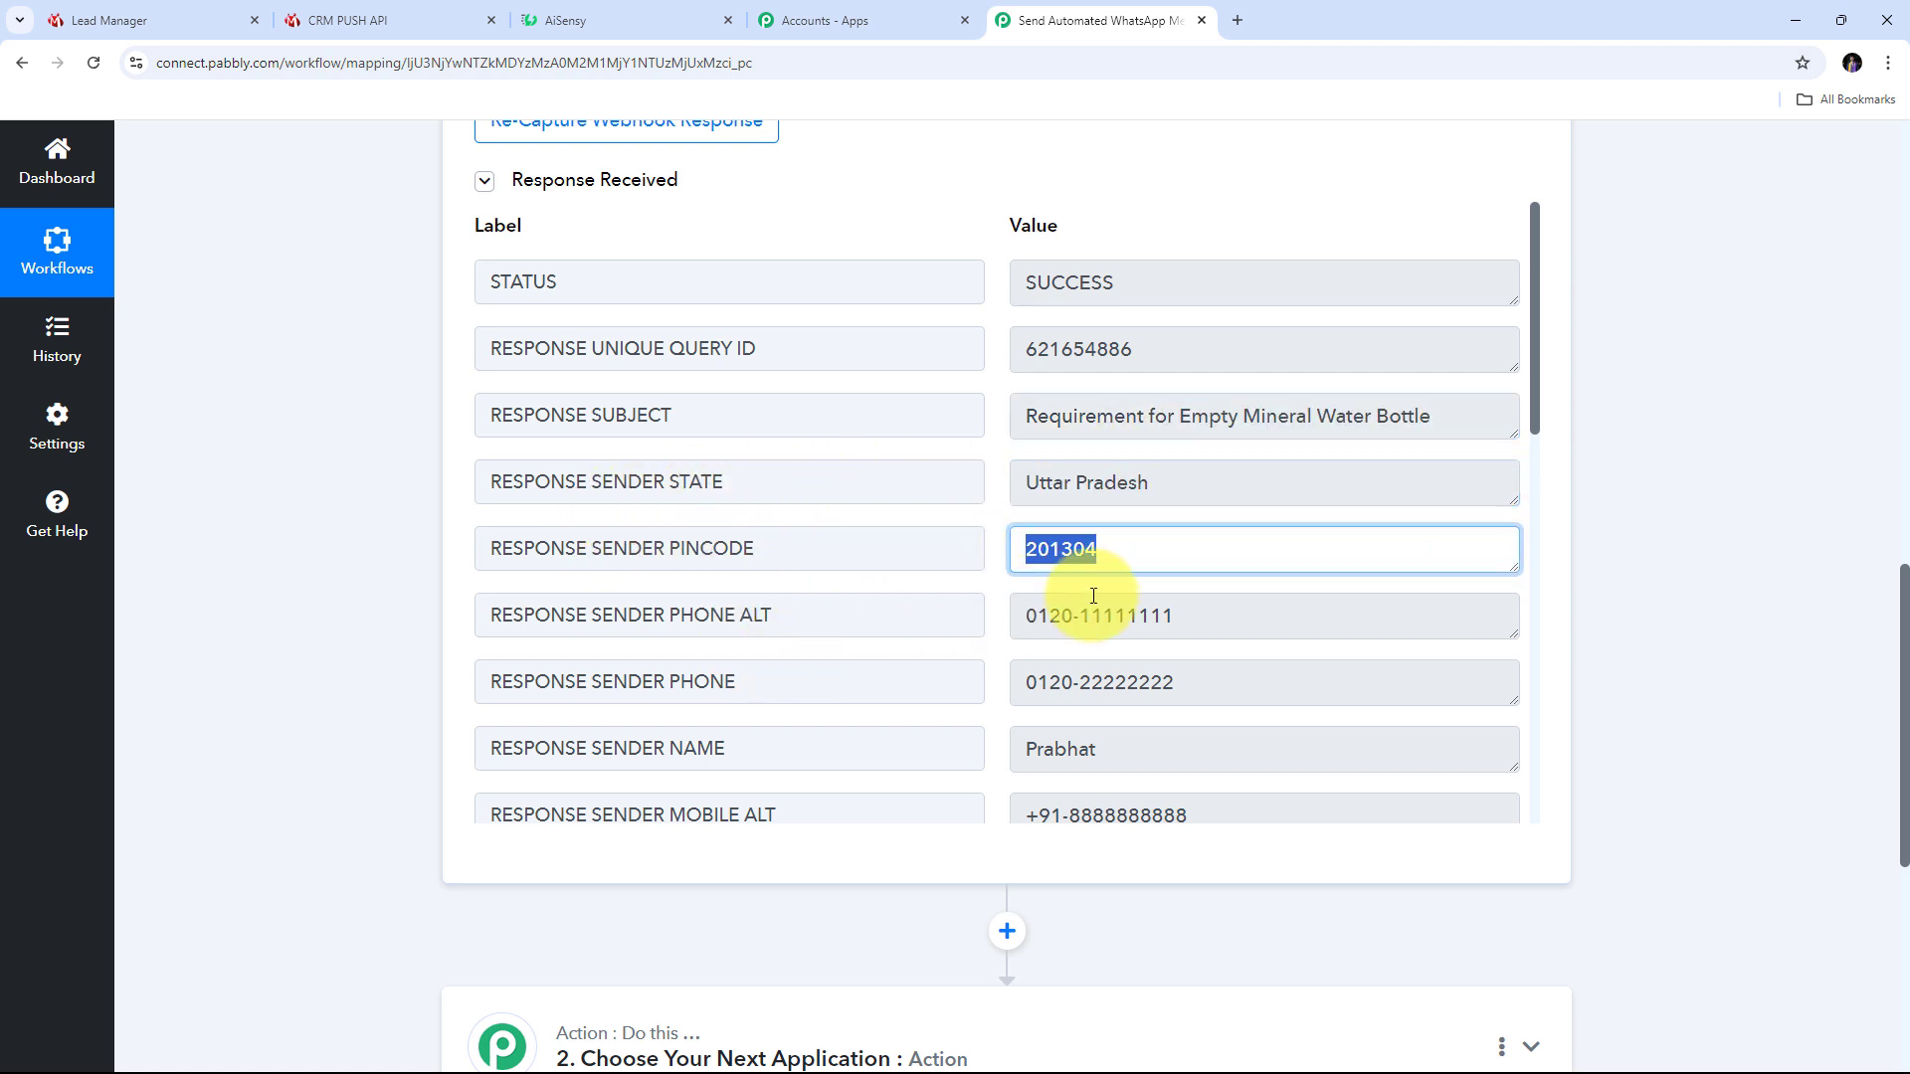
left_click_drag(1268, 614, 1018, 623)
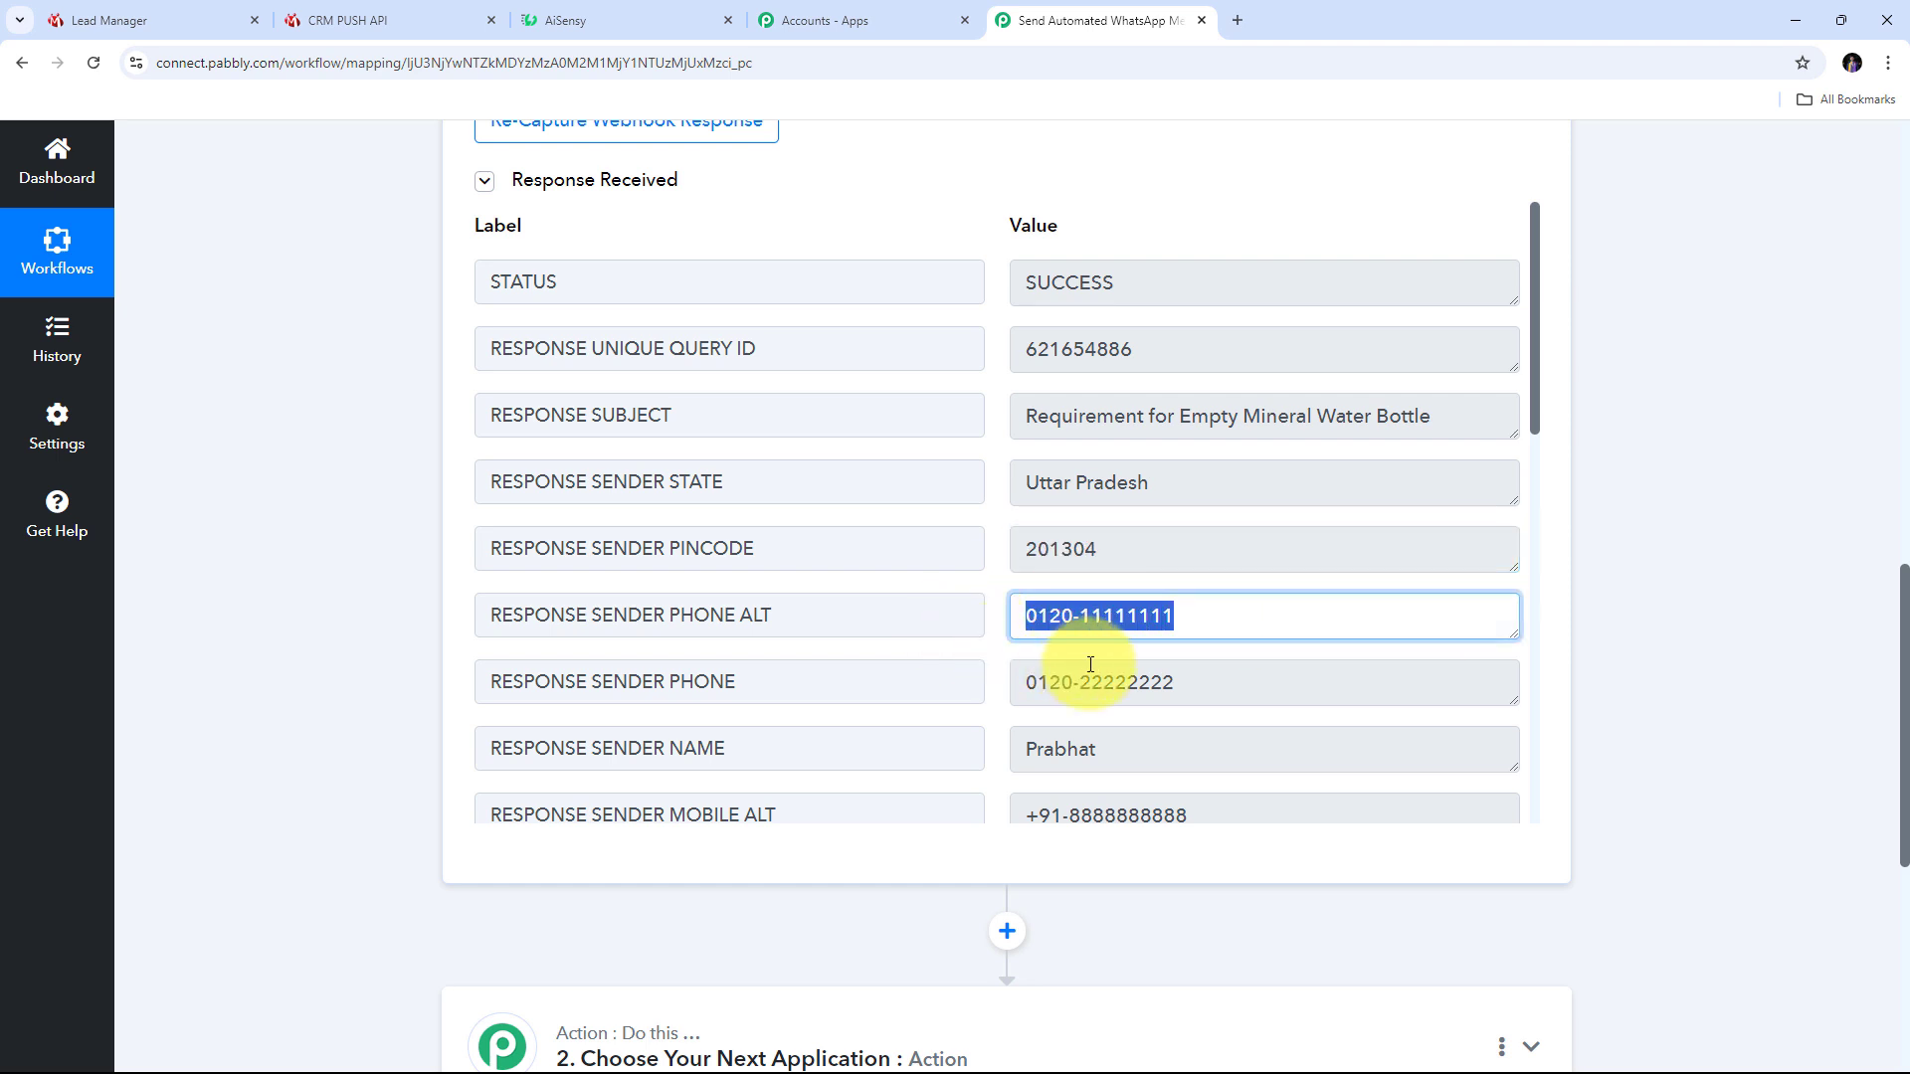
left_click(1237, 680)
left_click(1185, 750)
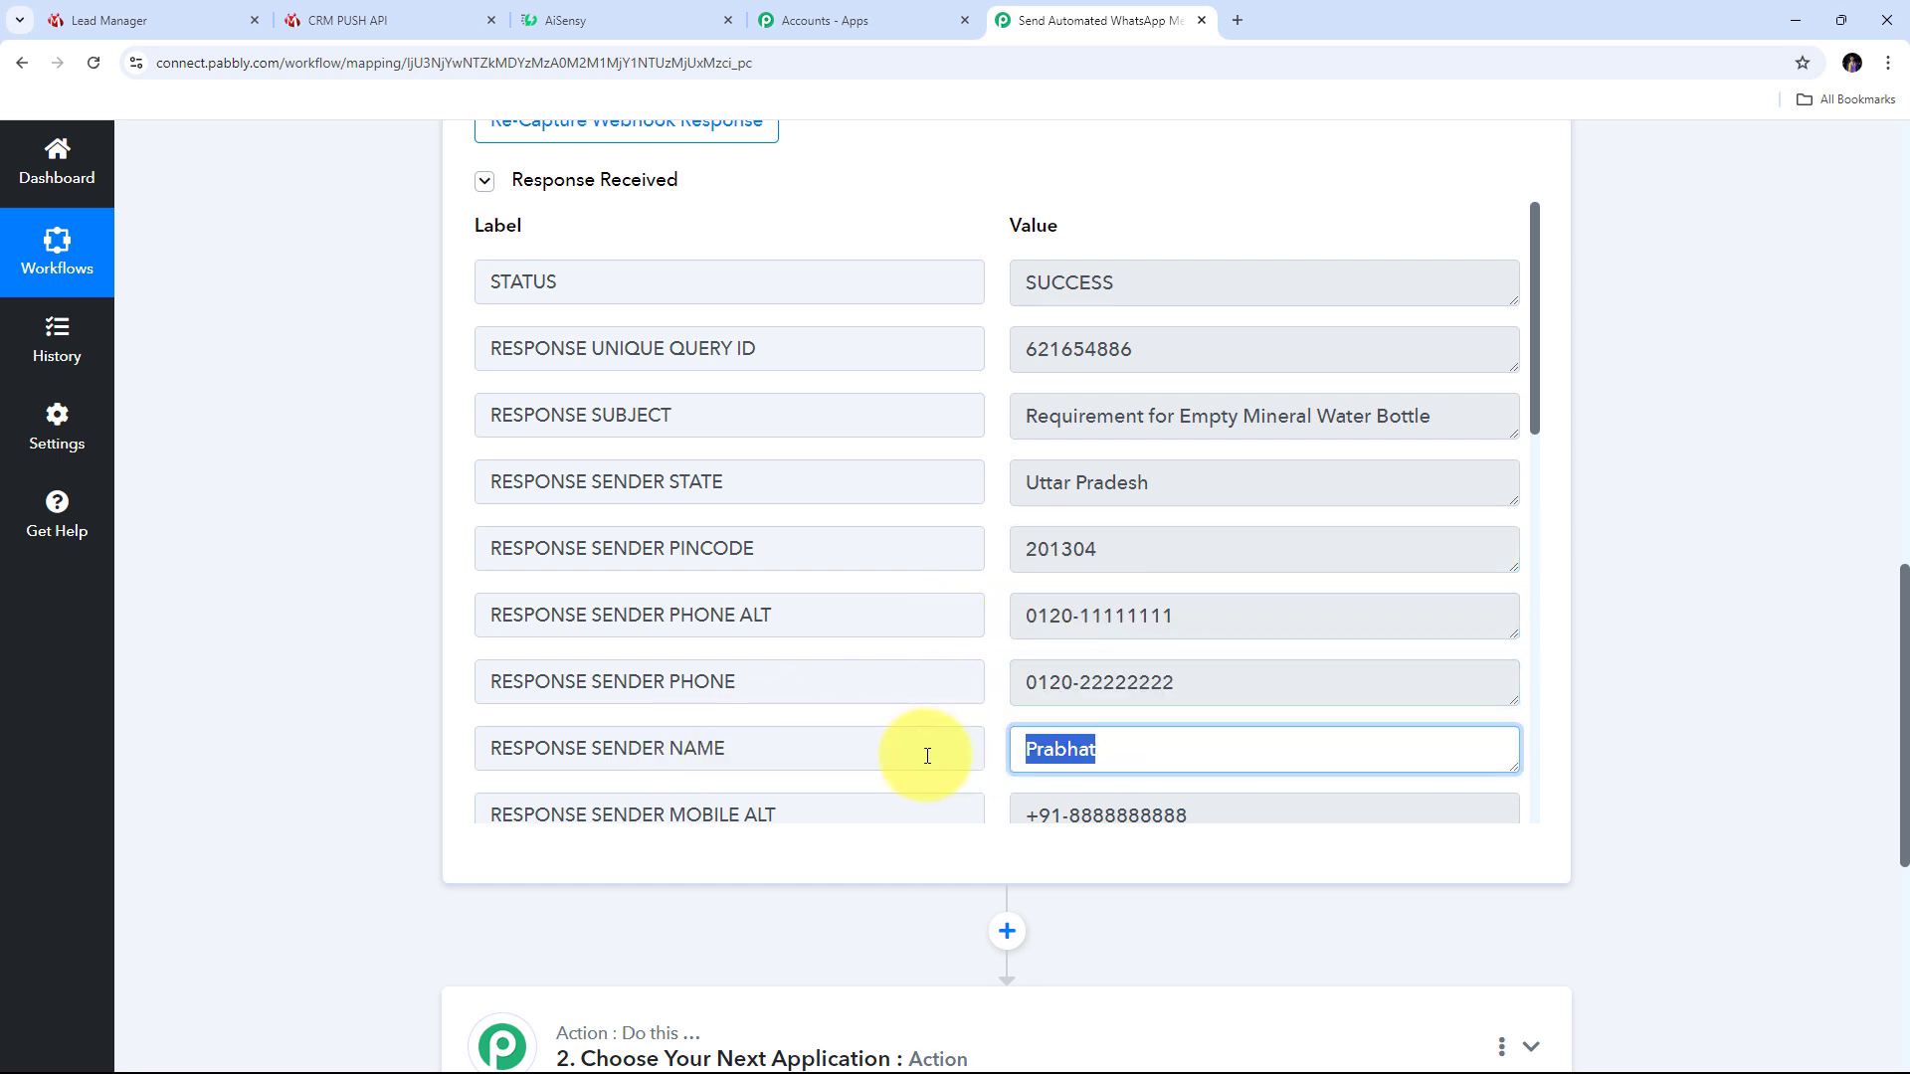
key("Tab")
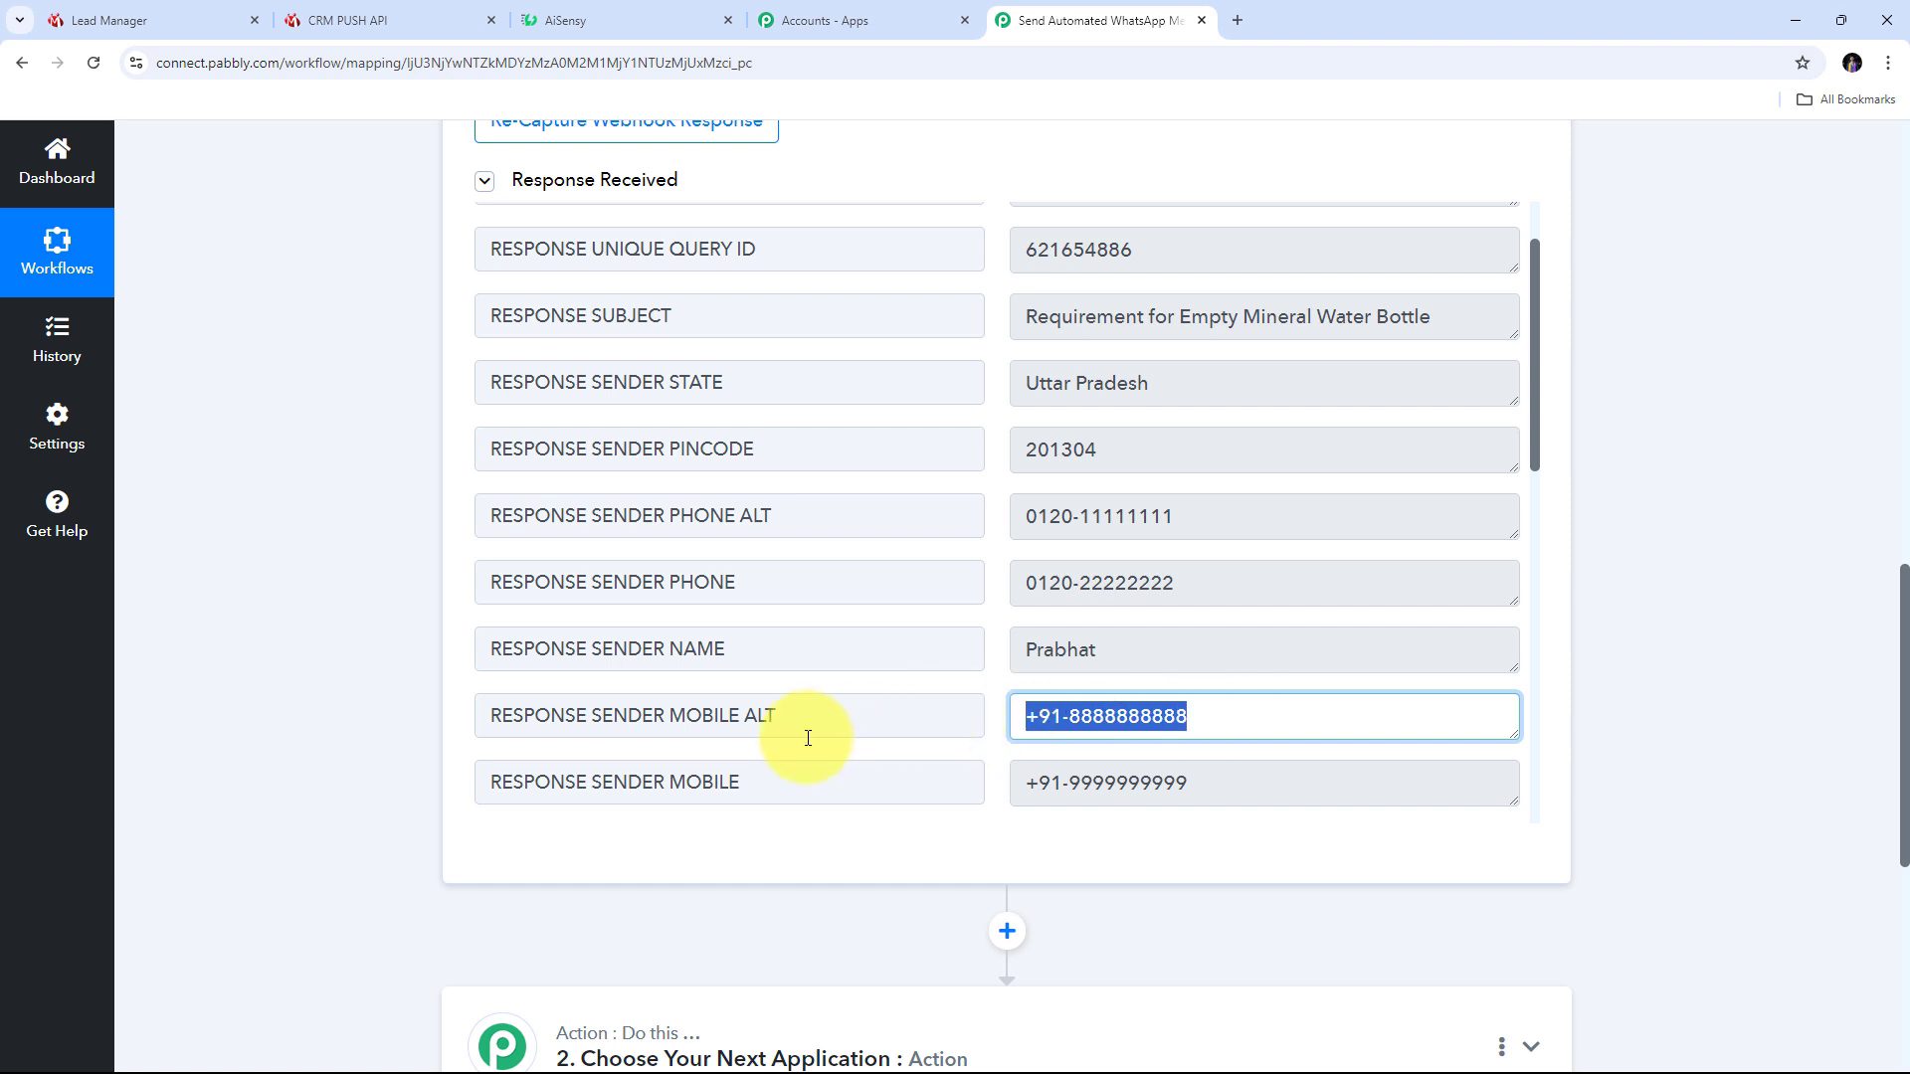
left_click(1262, 785)
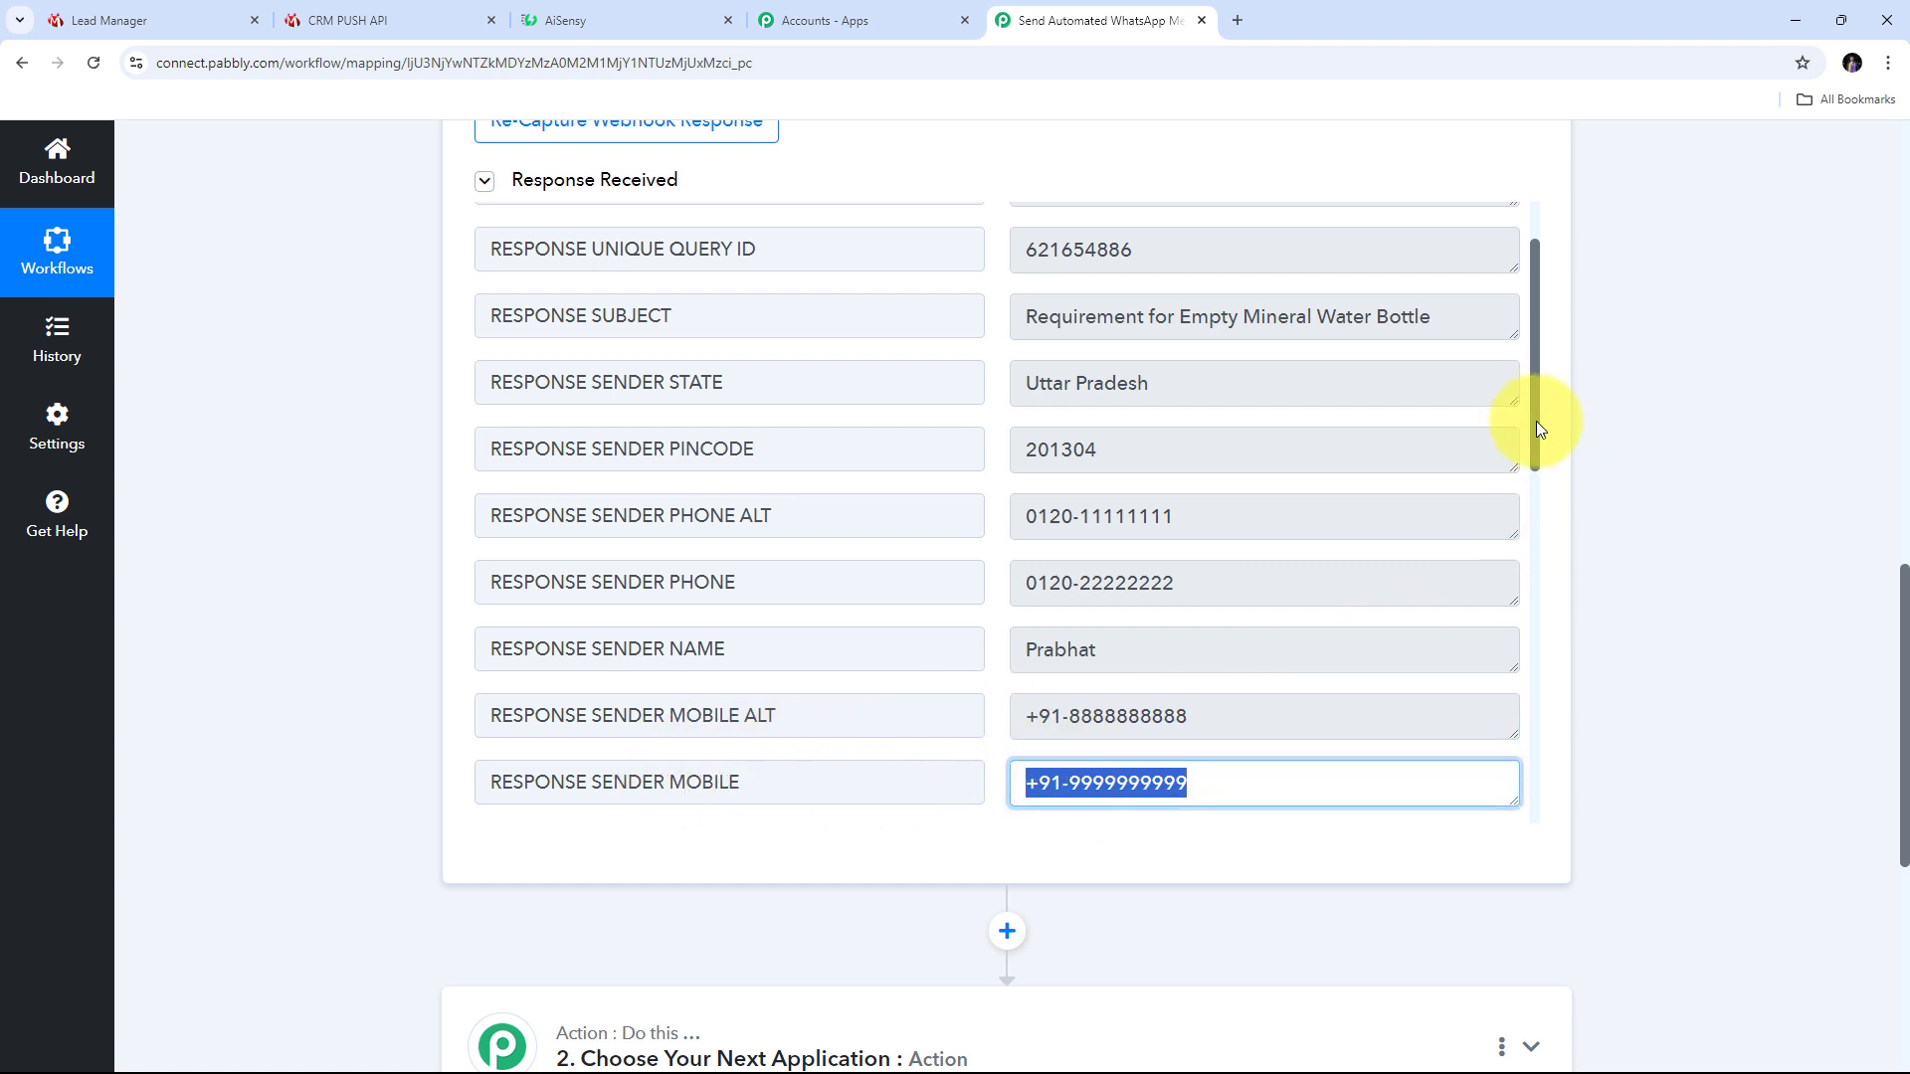
Examine the sender's email, alternate email, company, country, city and address fields in the captured webhook response.
scroll(1536, 428, "down", 5)
left_click(1313, 307)
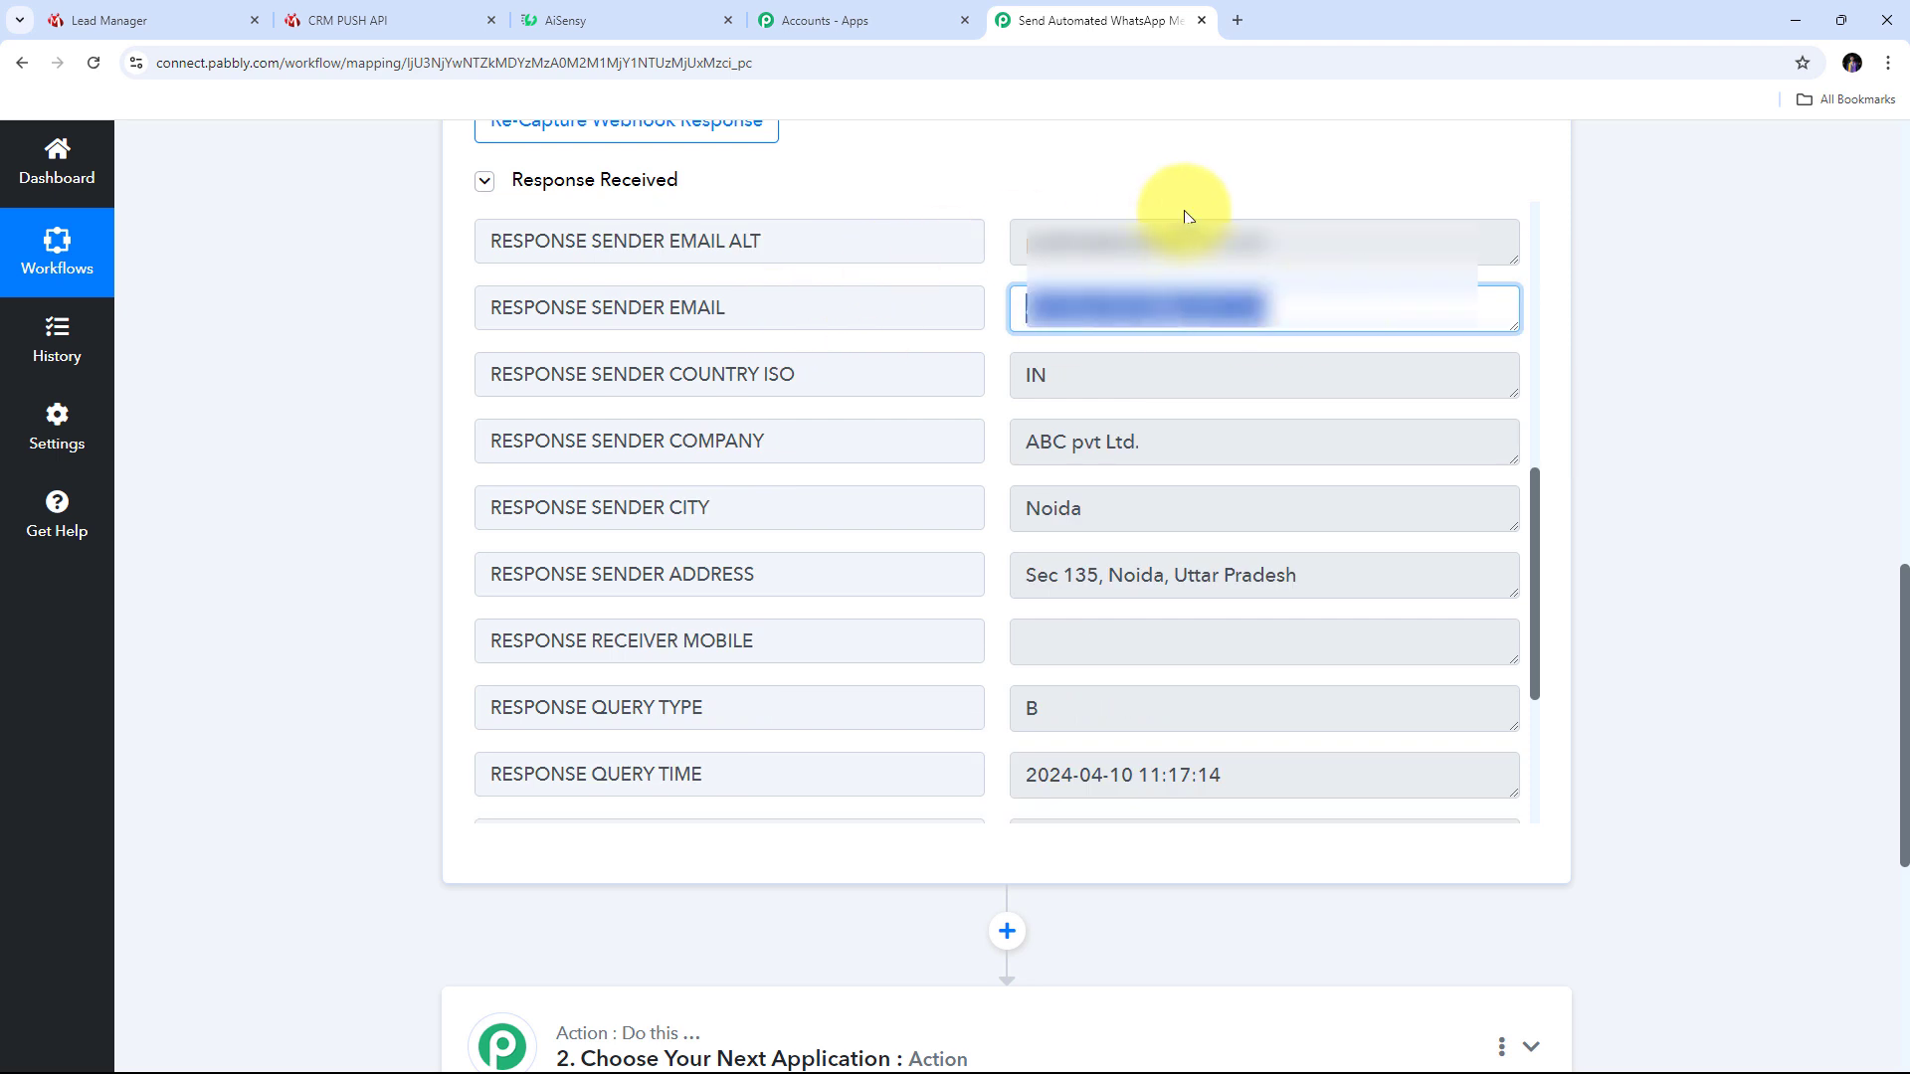
left_click(1298, 253)
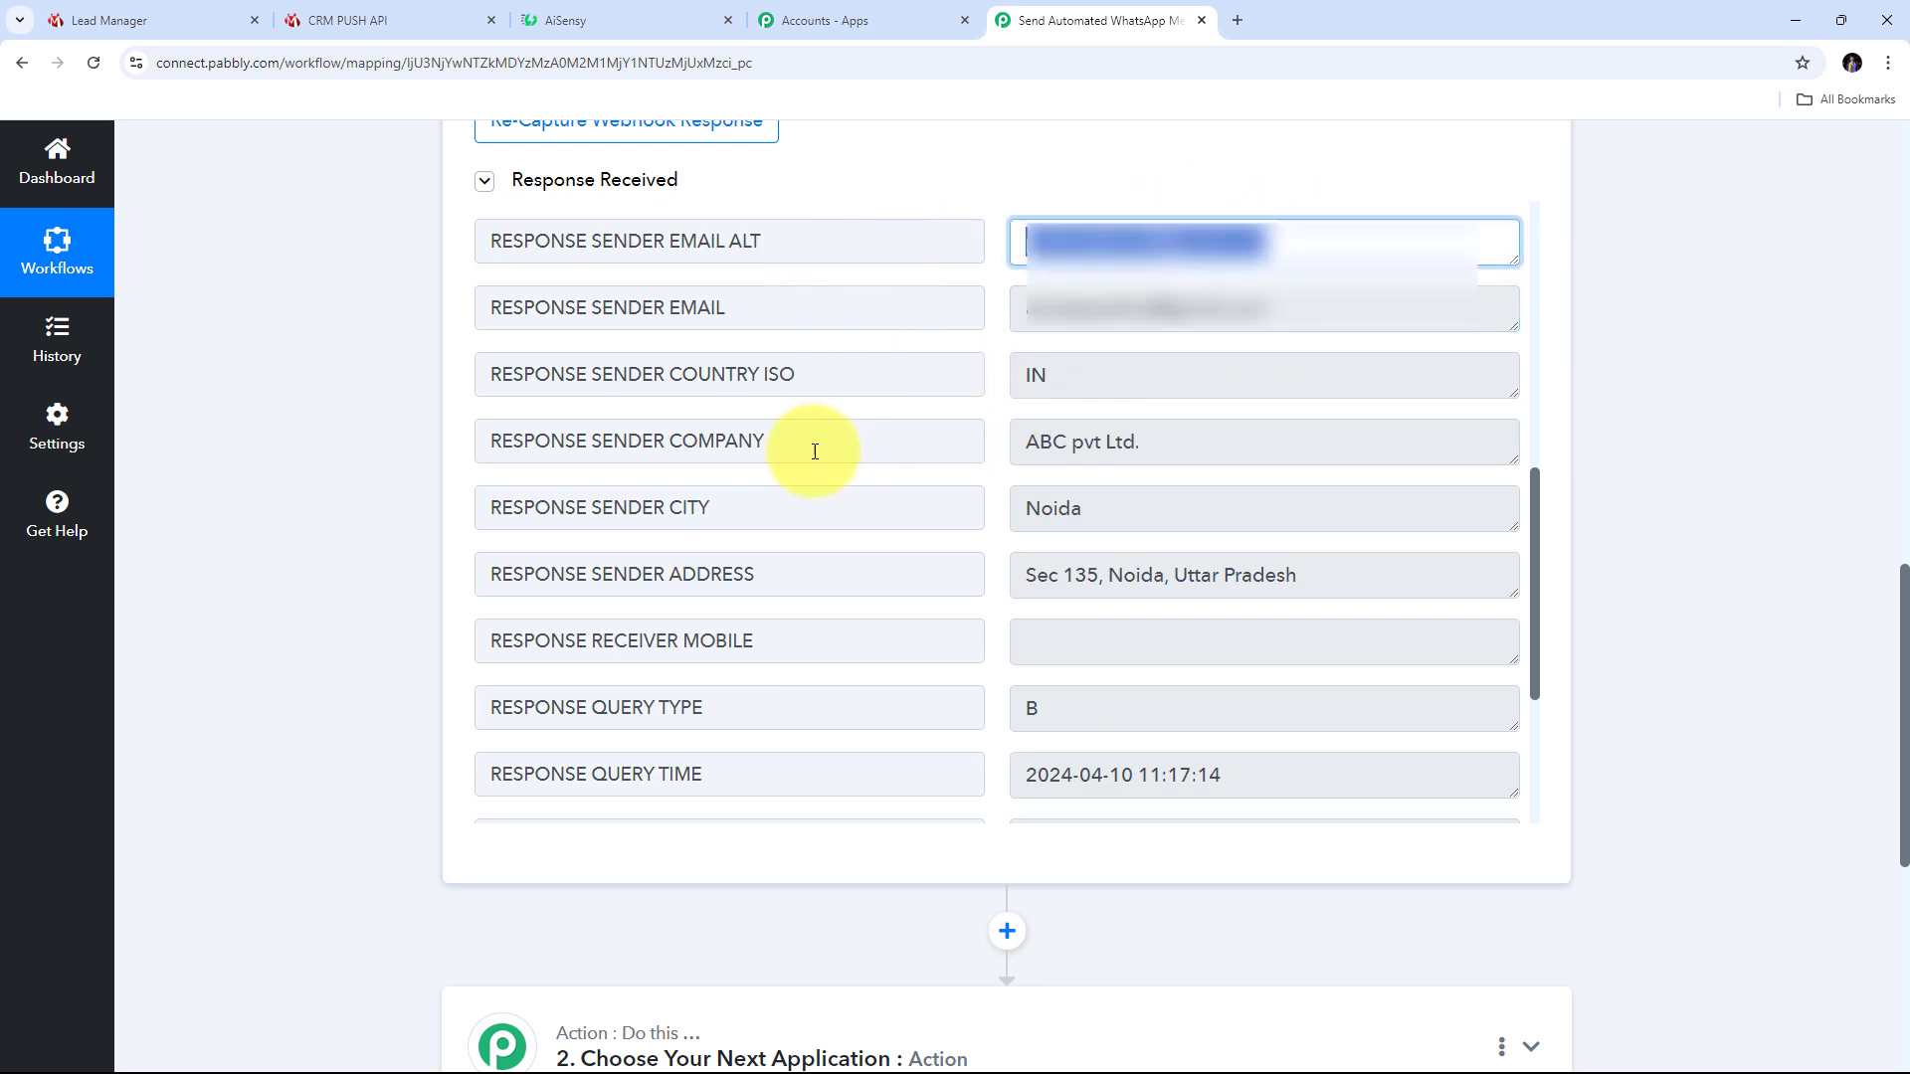
left_click(1232, 443)
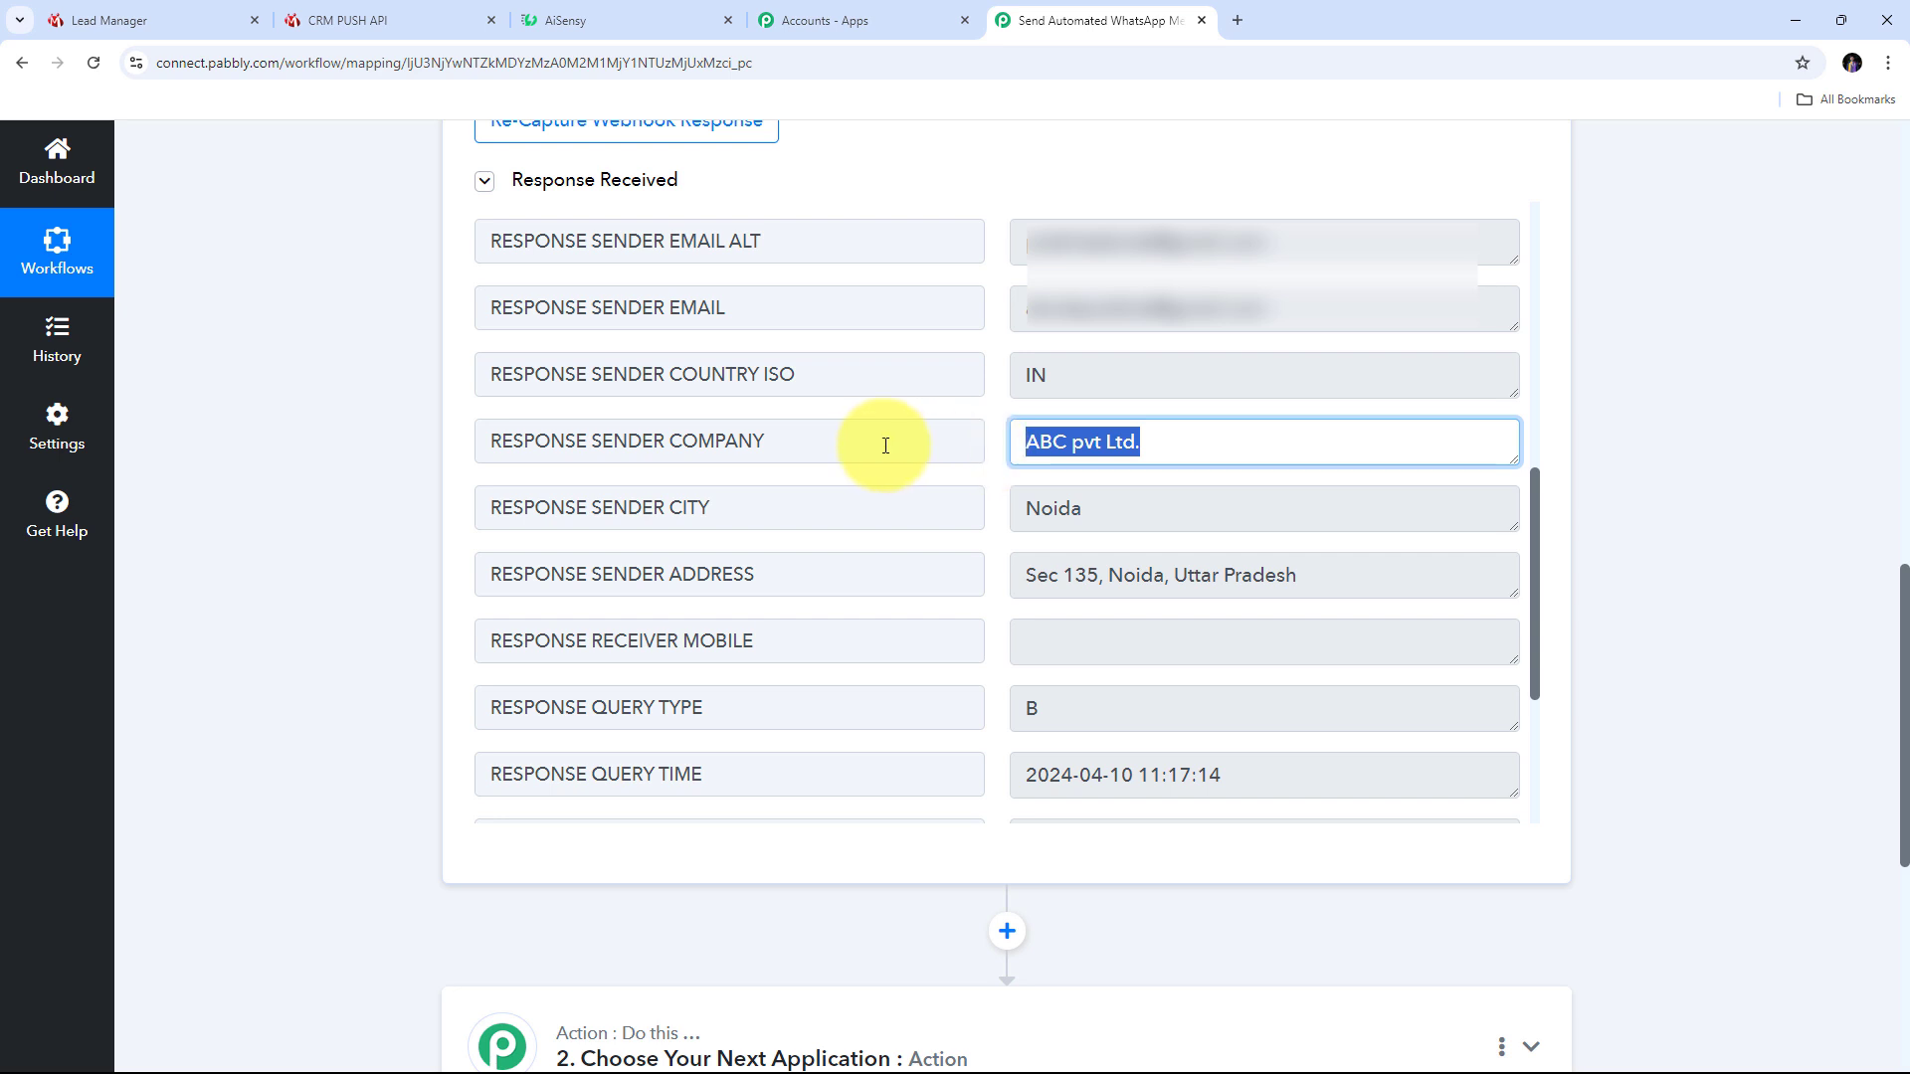
left_click(1143, 377)
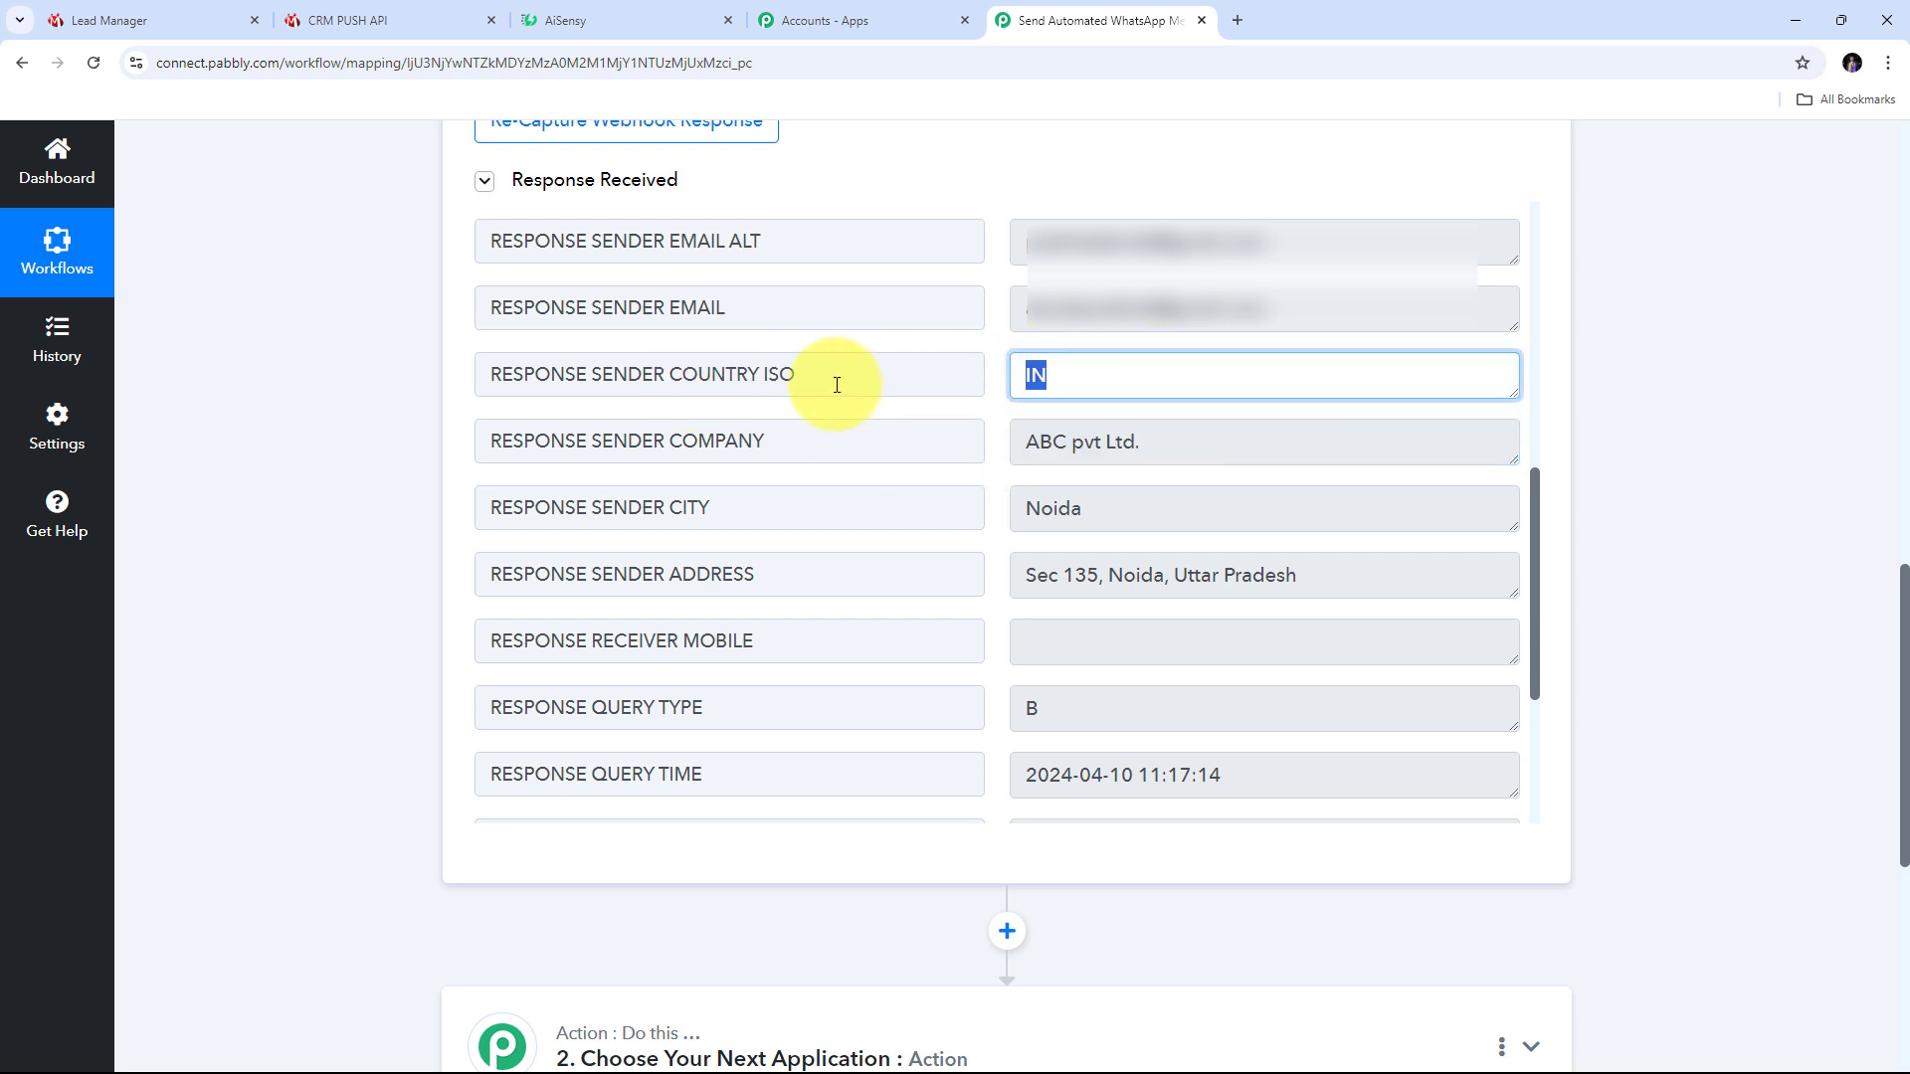
left_click(1094, 510)
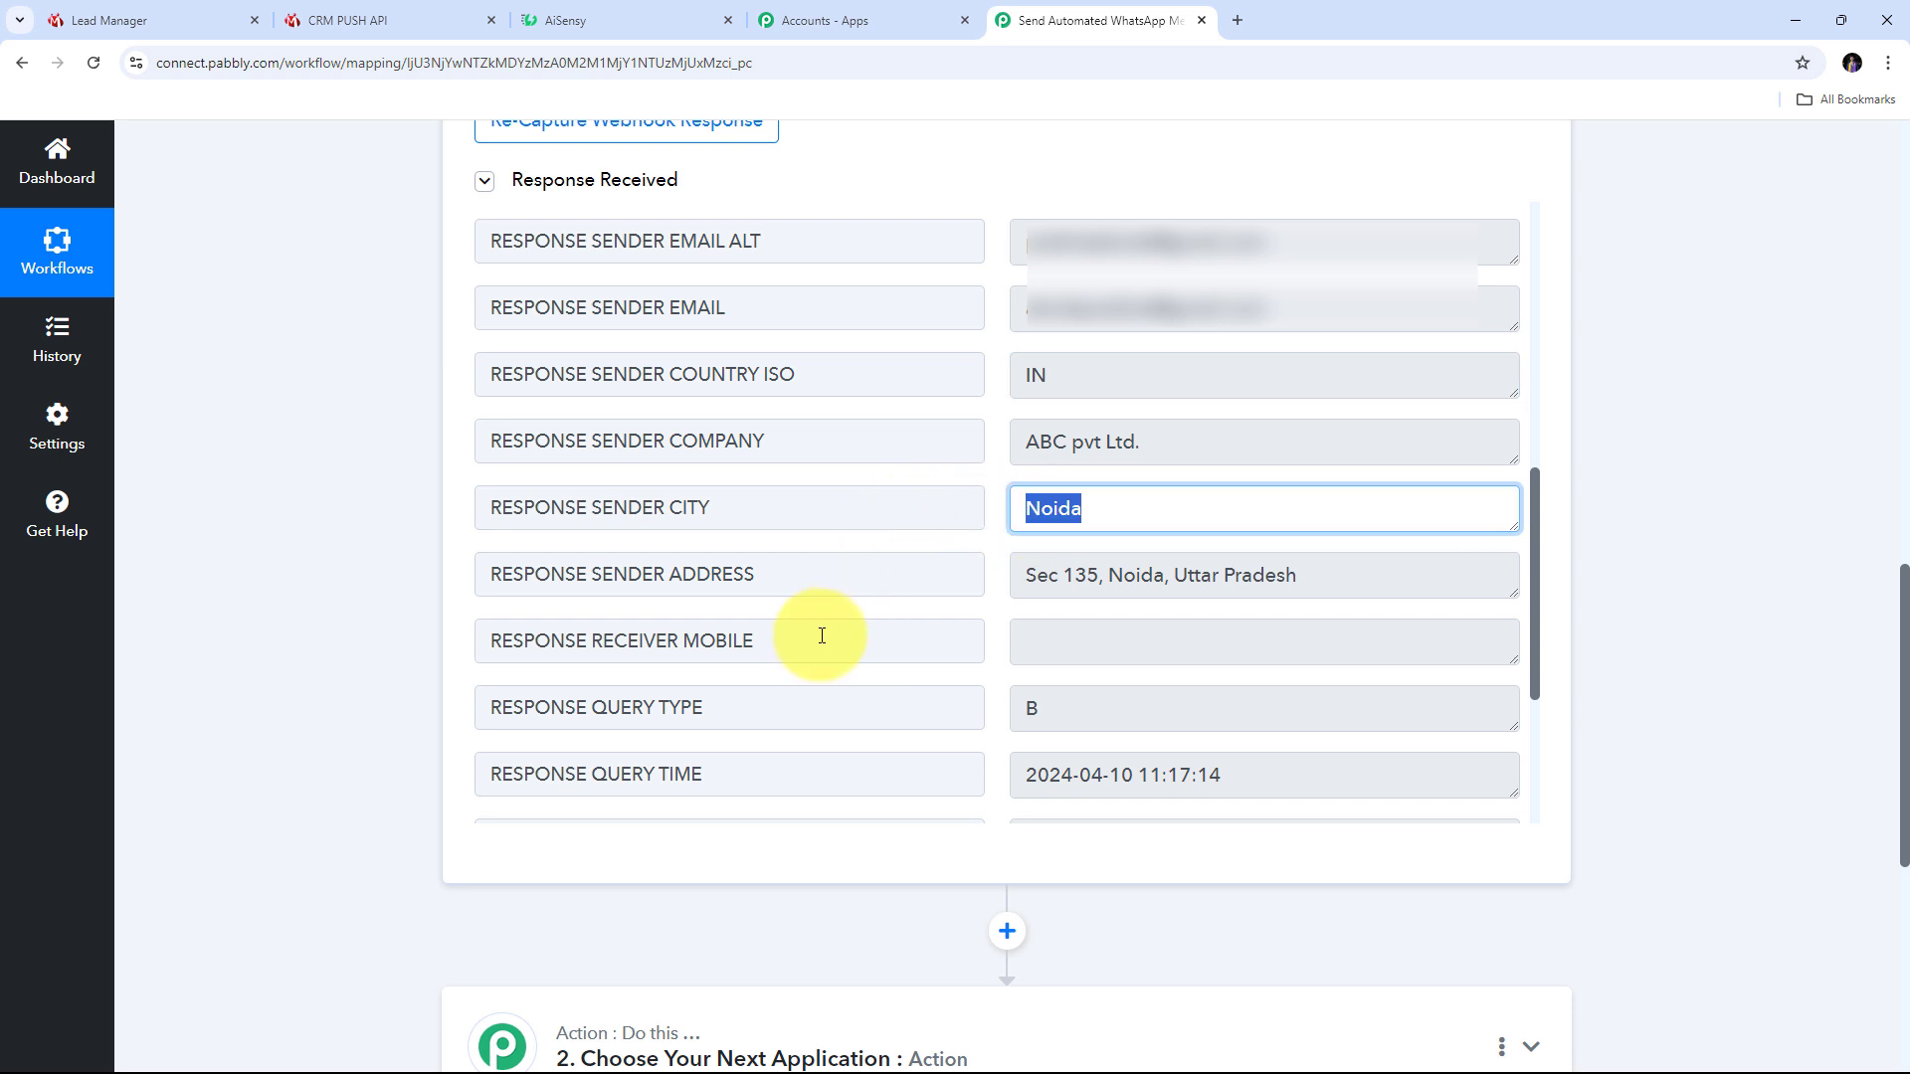
left_click(1095, 578)
triple_click(1095, 579)
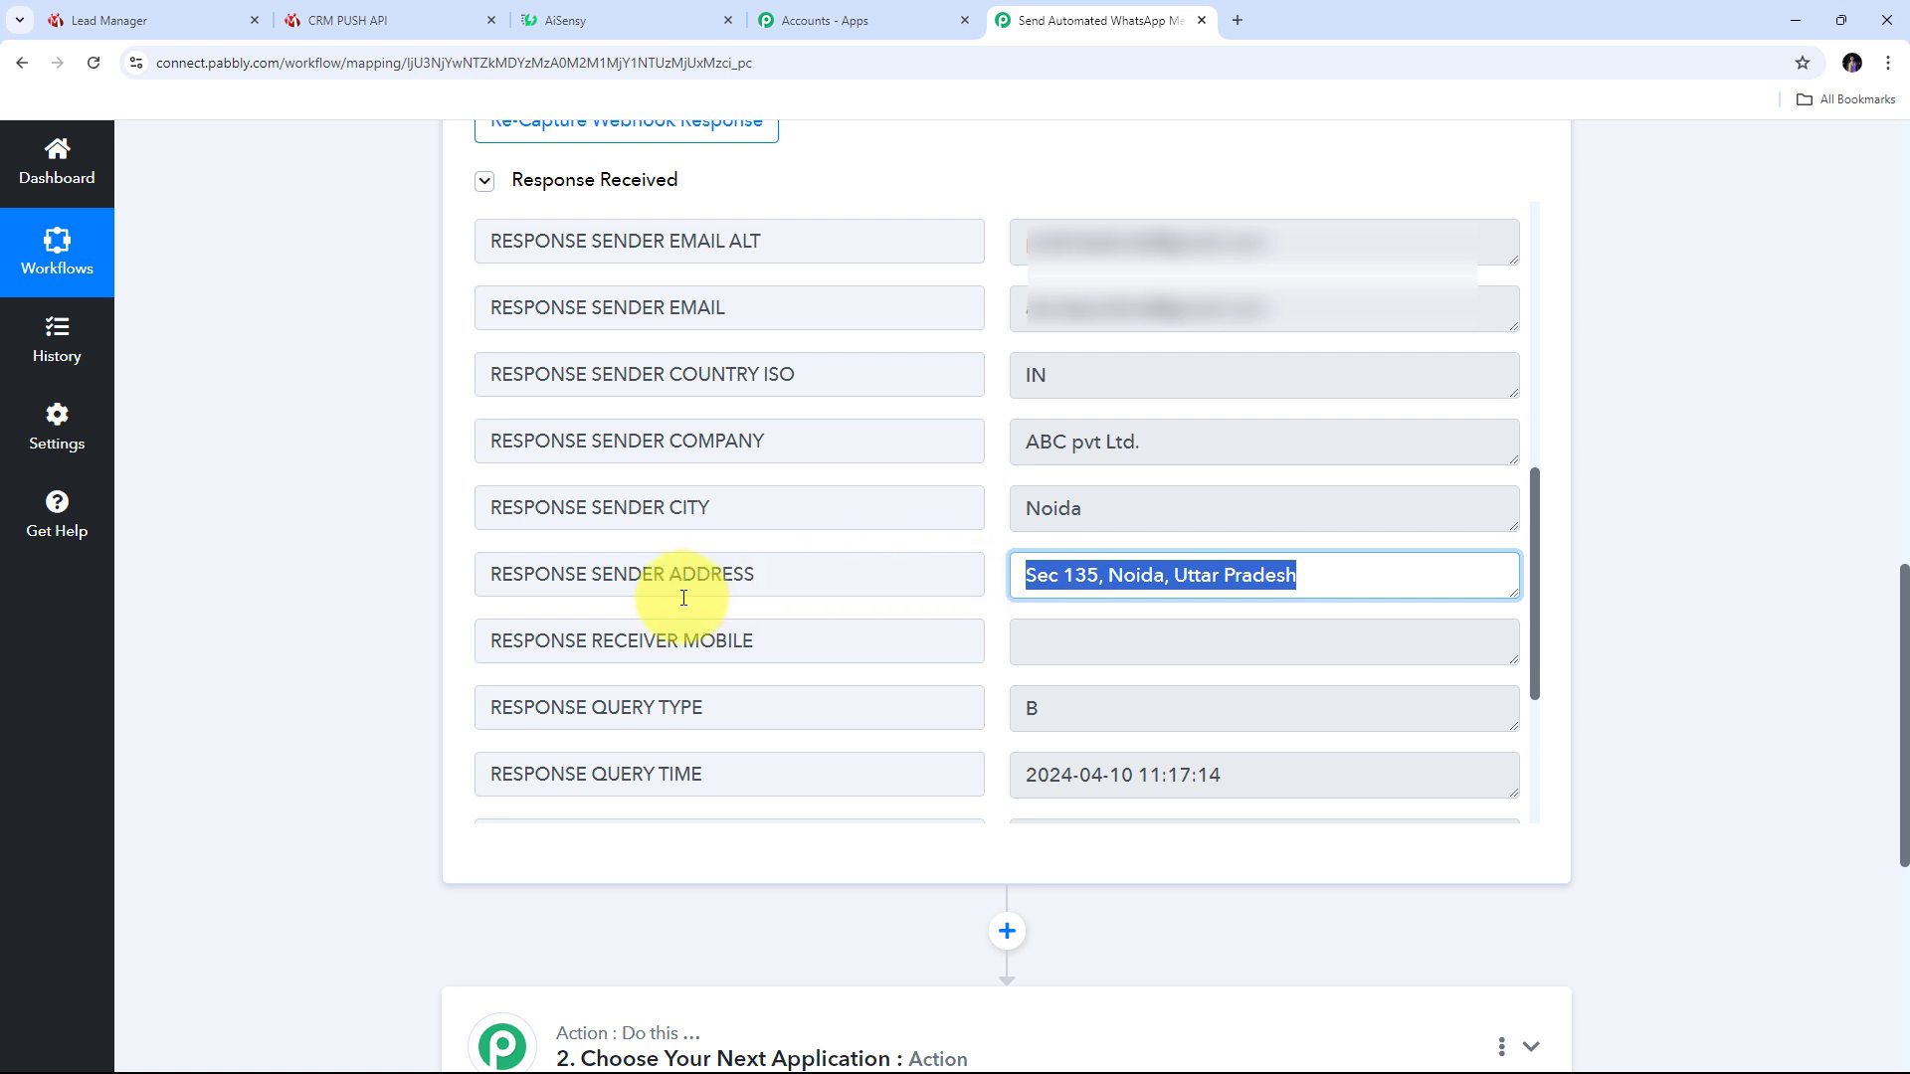
Check the query product name in the webhook response and enlarge the query message field to read its full text.
scroll(1529, 563, "down", 3)
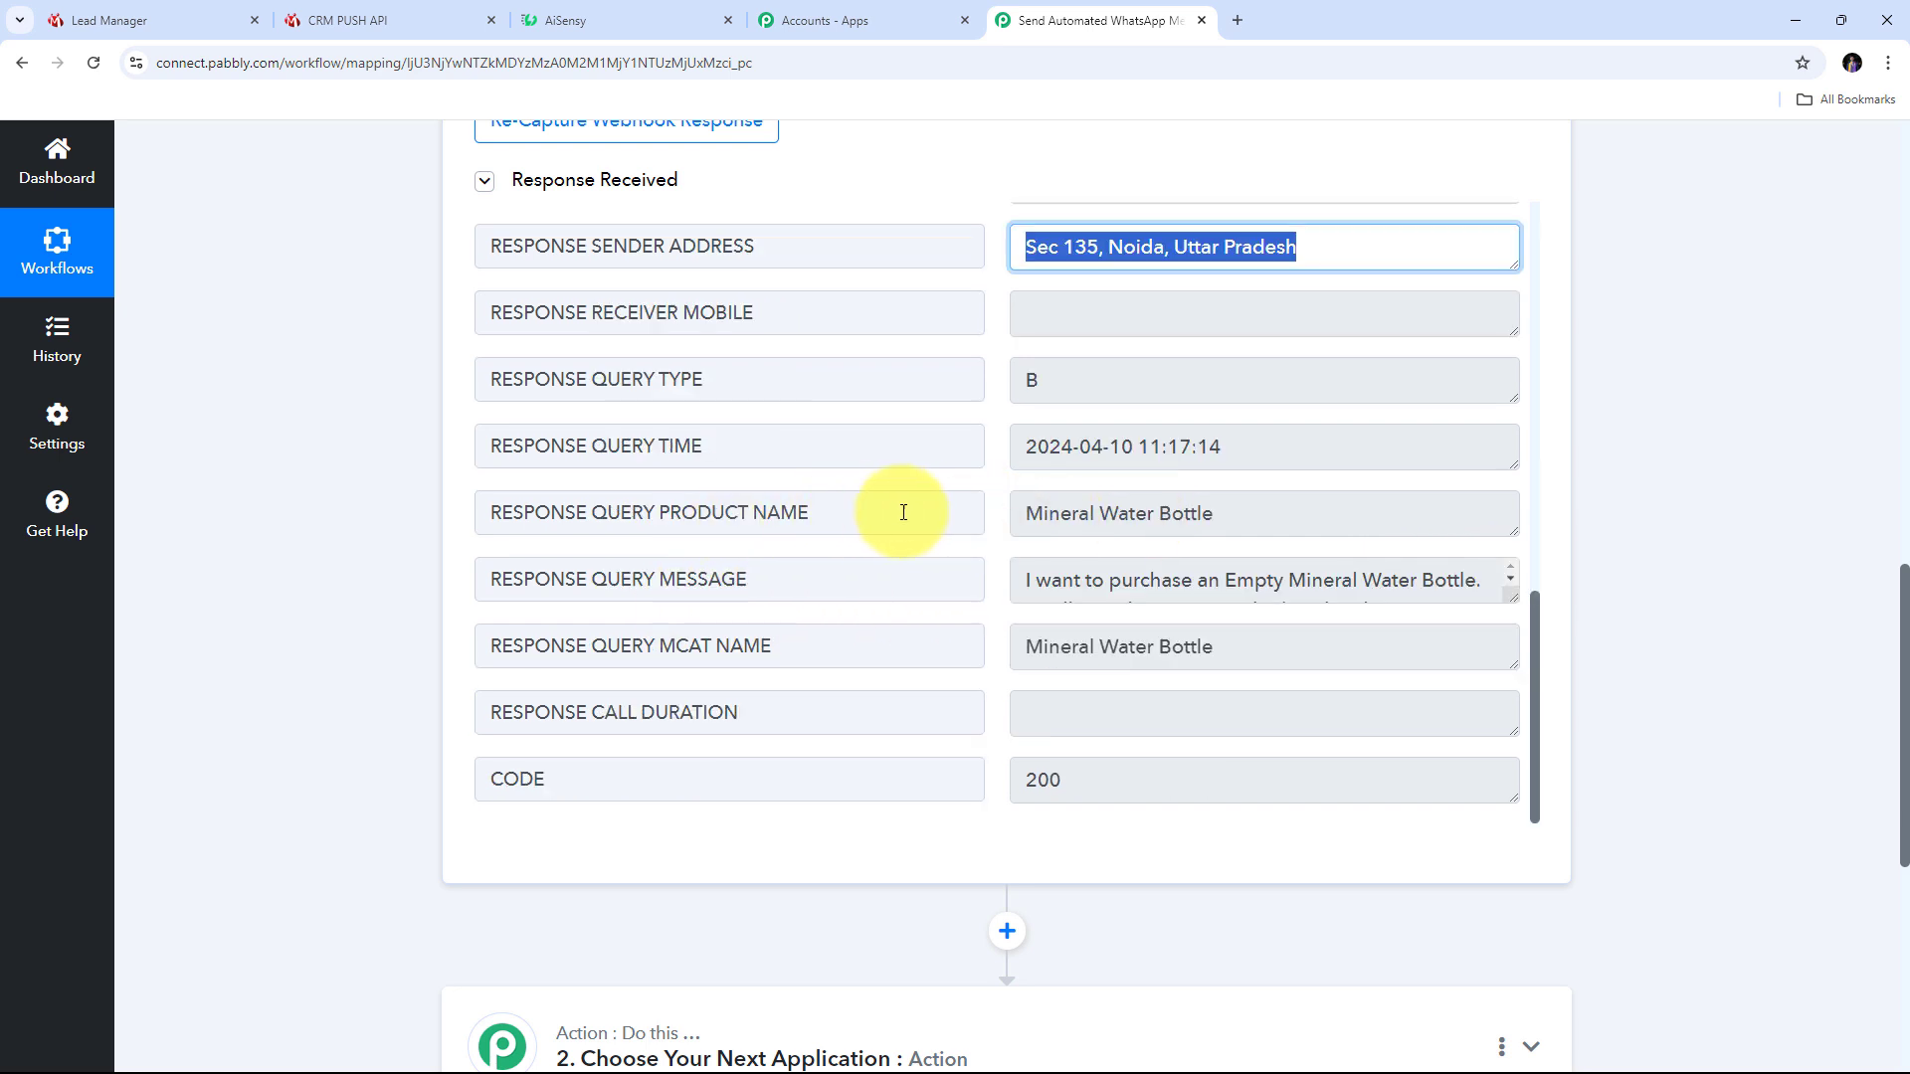
left_click(1364, 513)
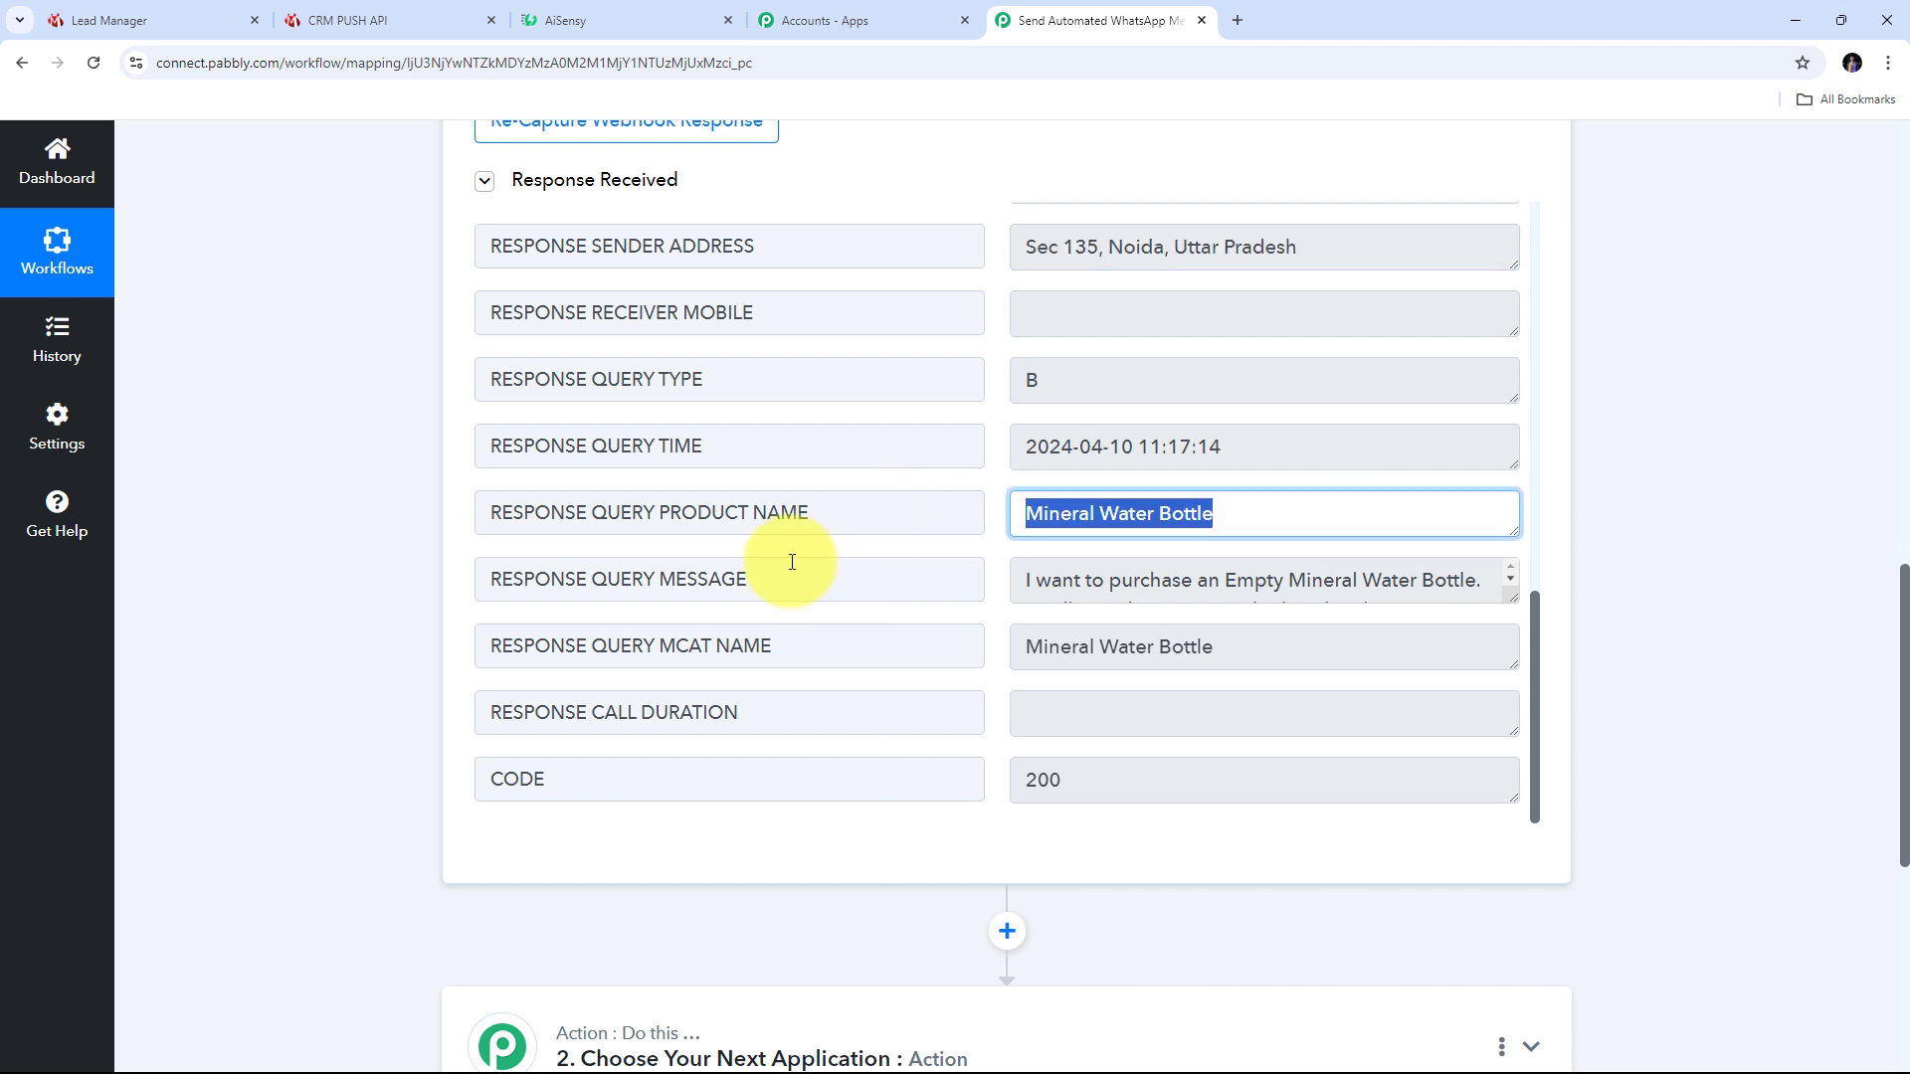
left_click_drag(1508, 597, 1512, 736)
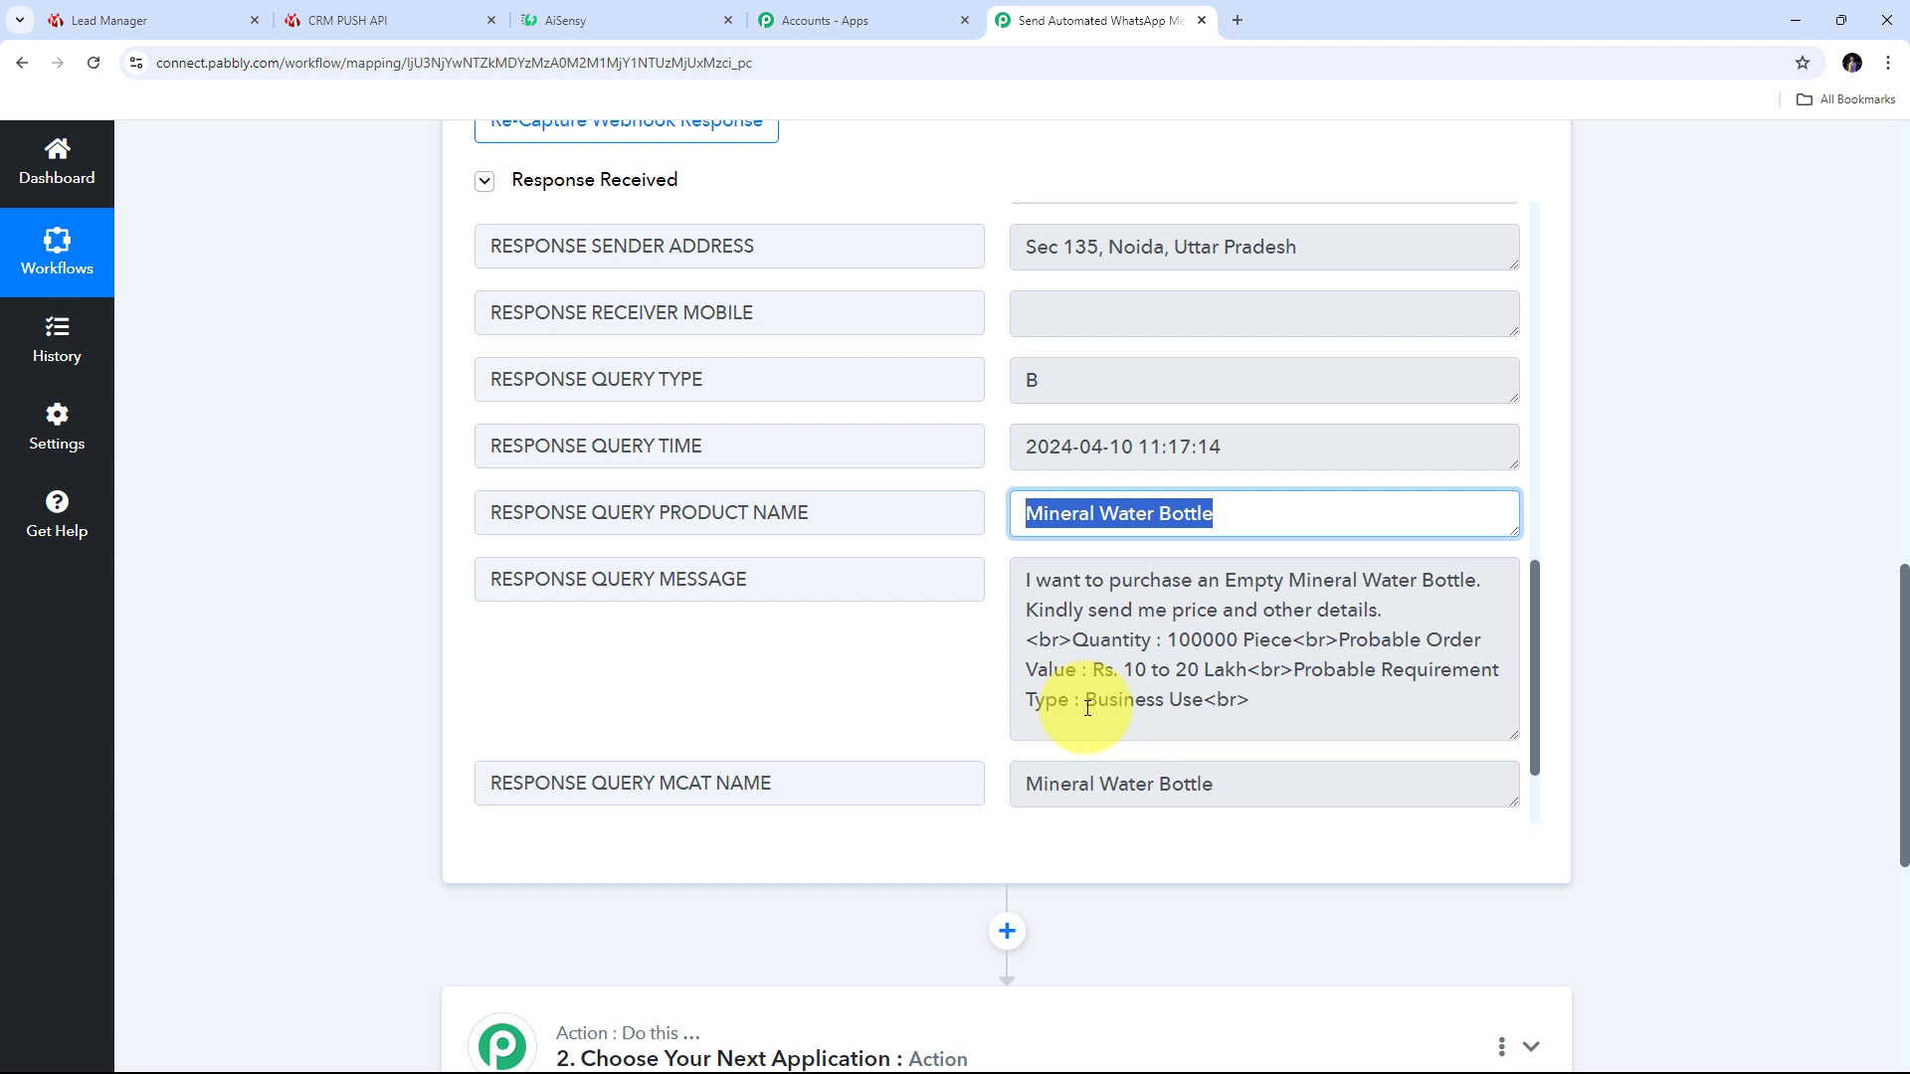
left_click(973, 660)
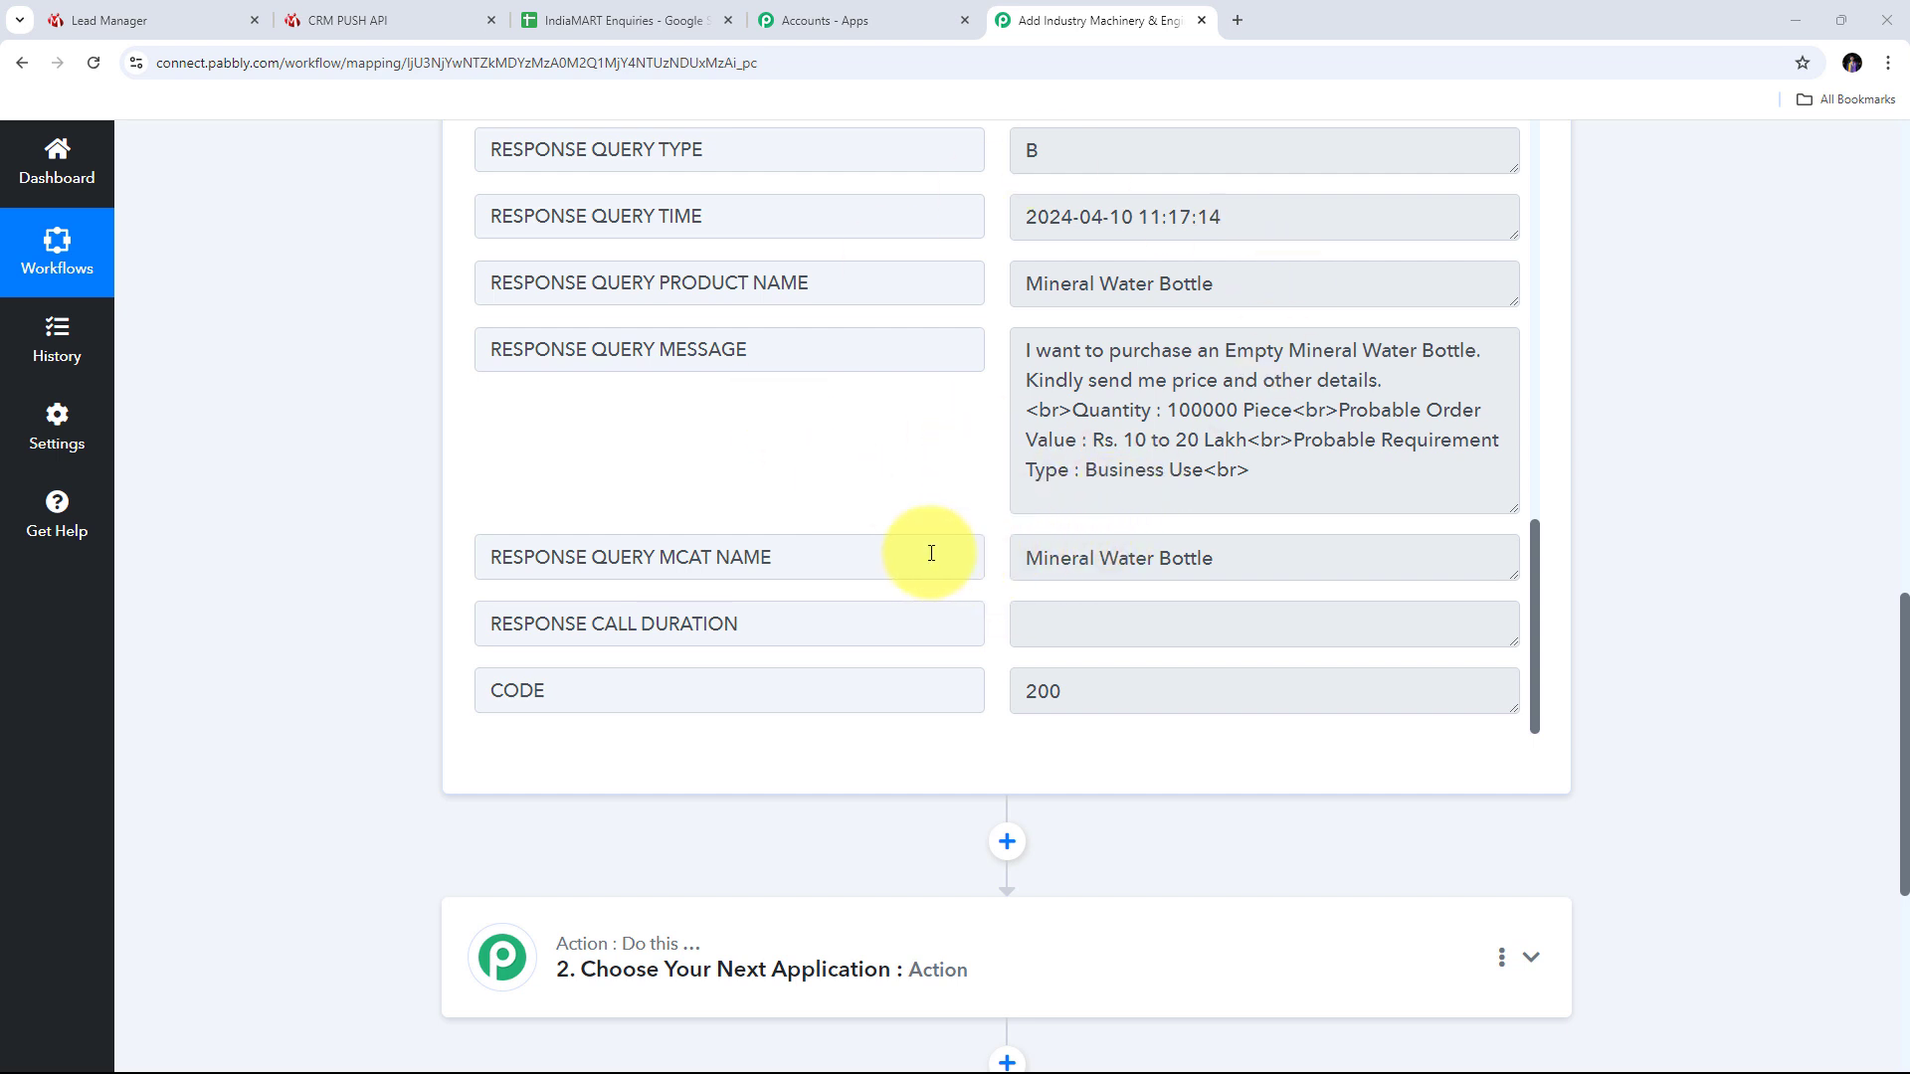
Set the workflow's second step to Google Sheets with Add New Row as the action event.
scroll(1637, 407, "down", 3)
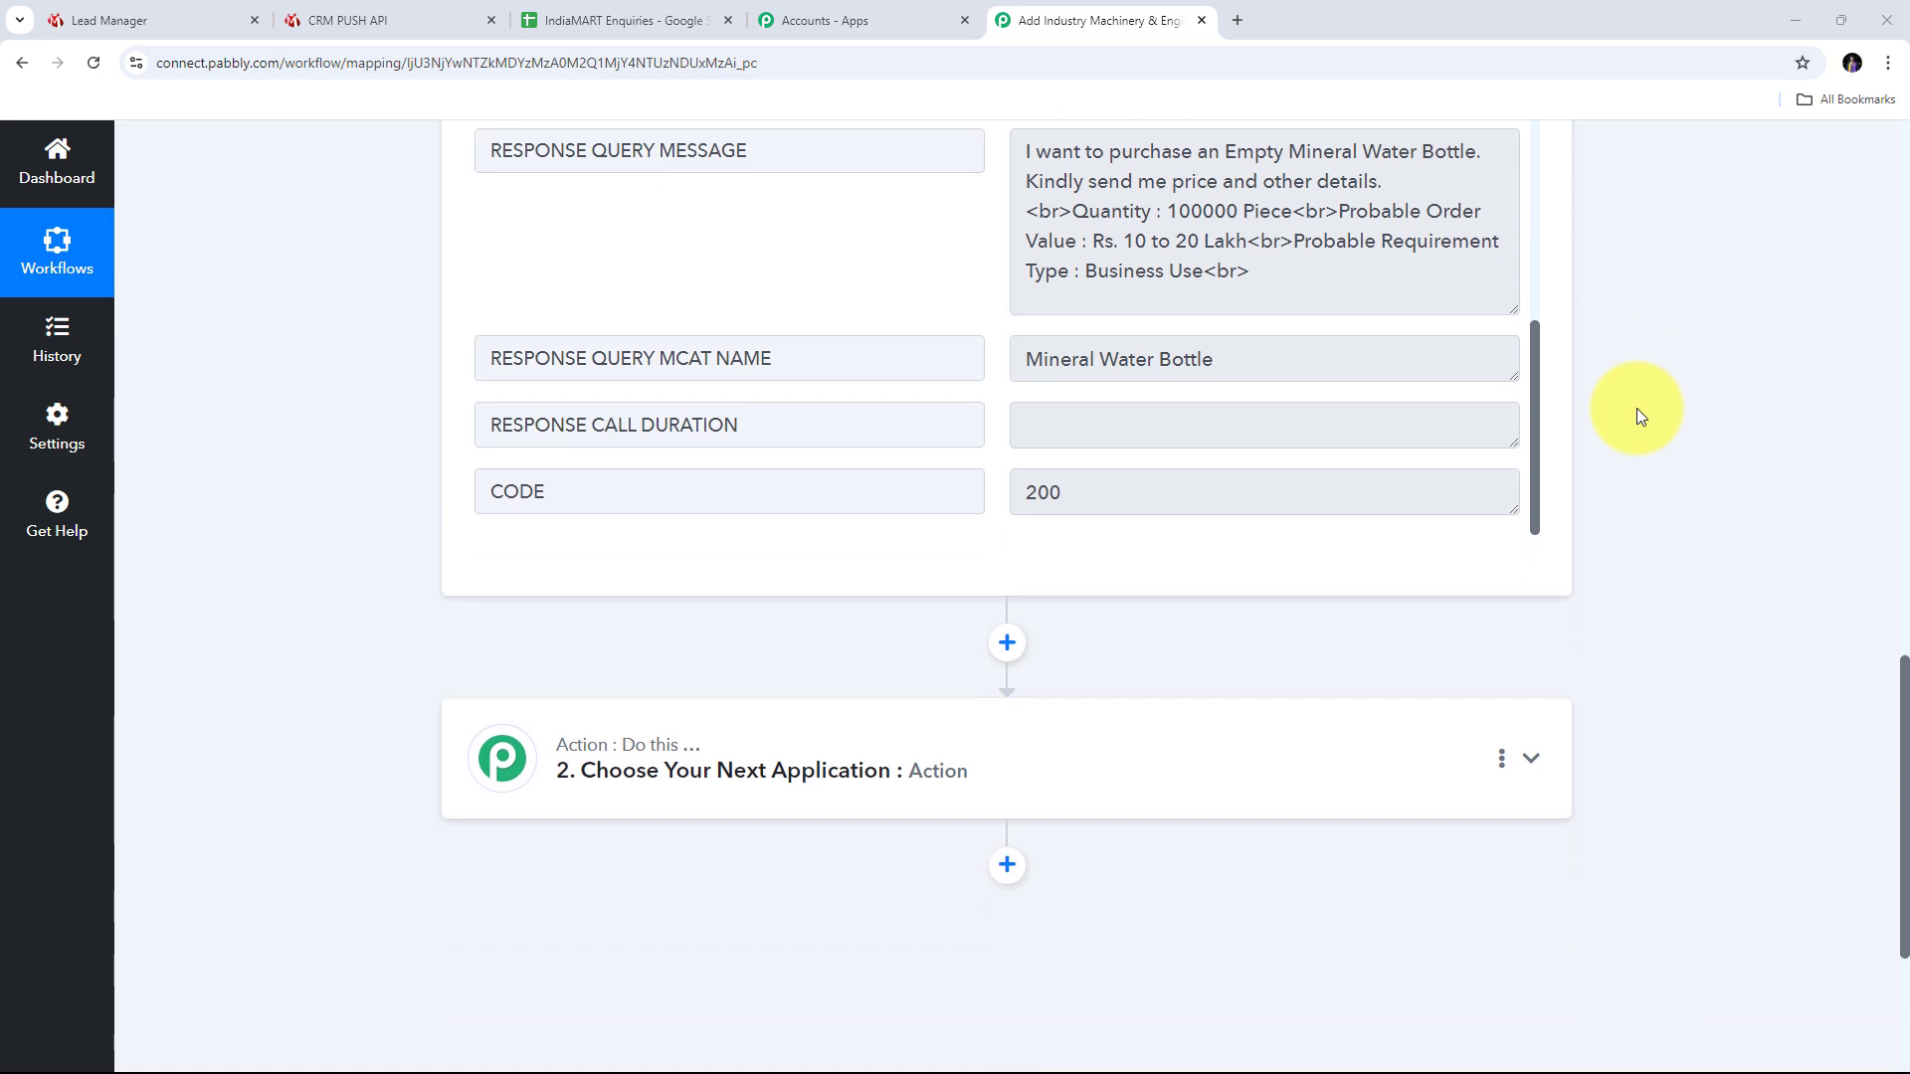
left_click(1531, 658)
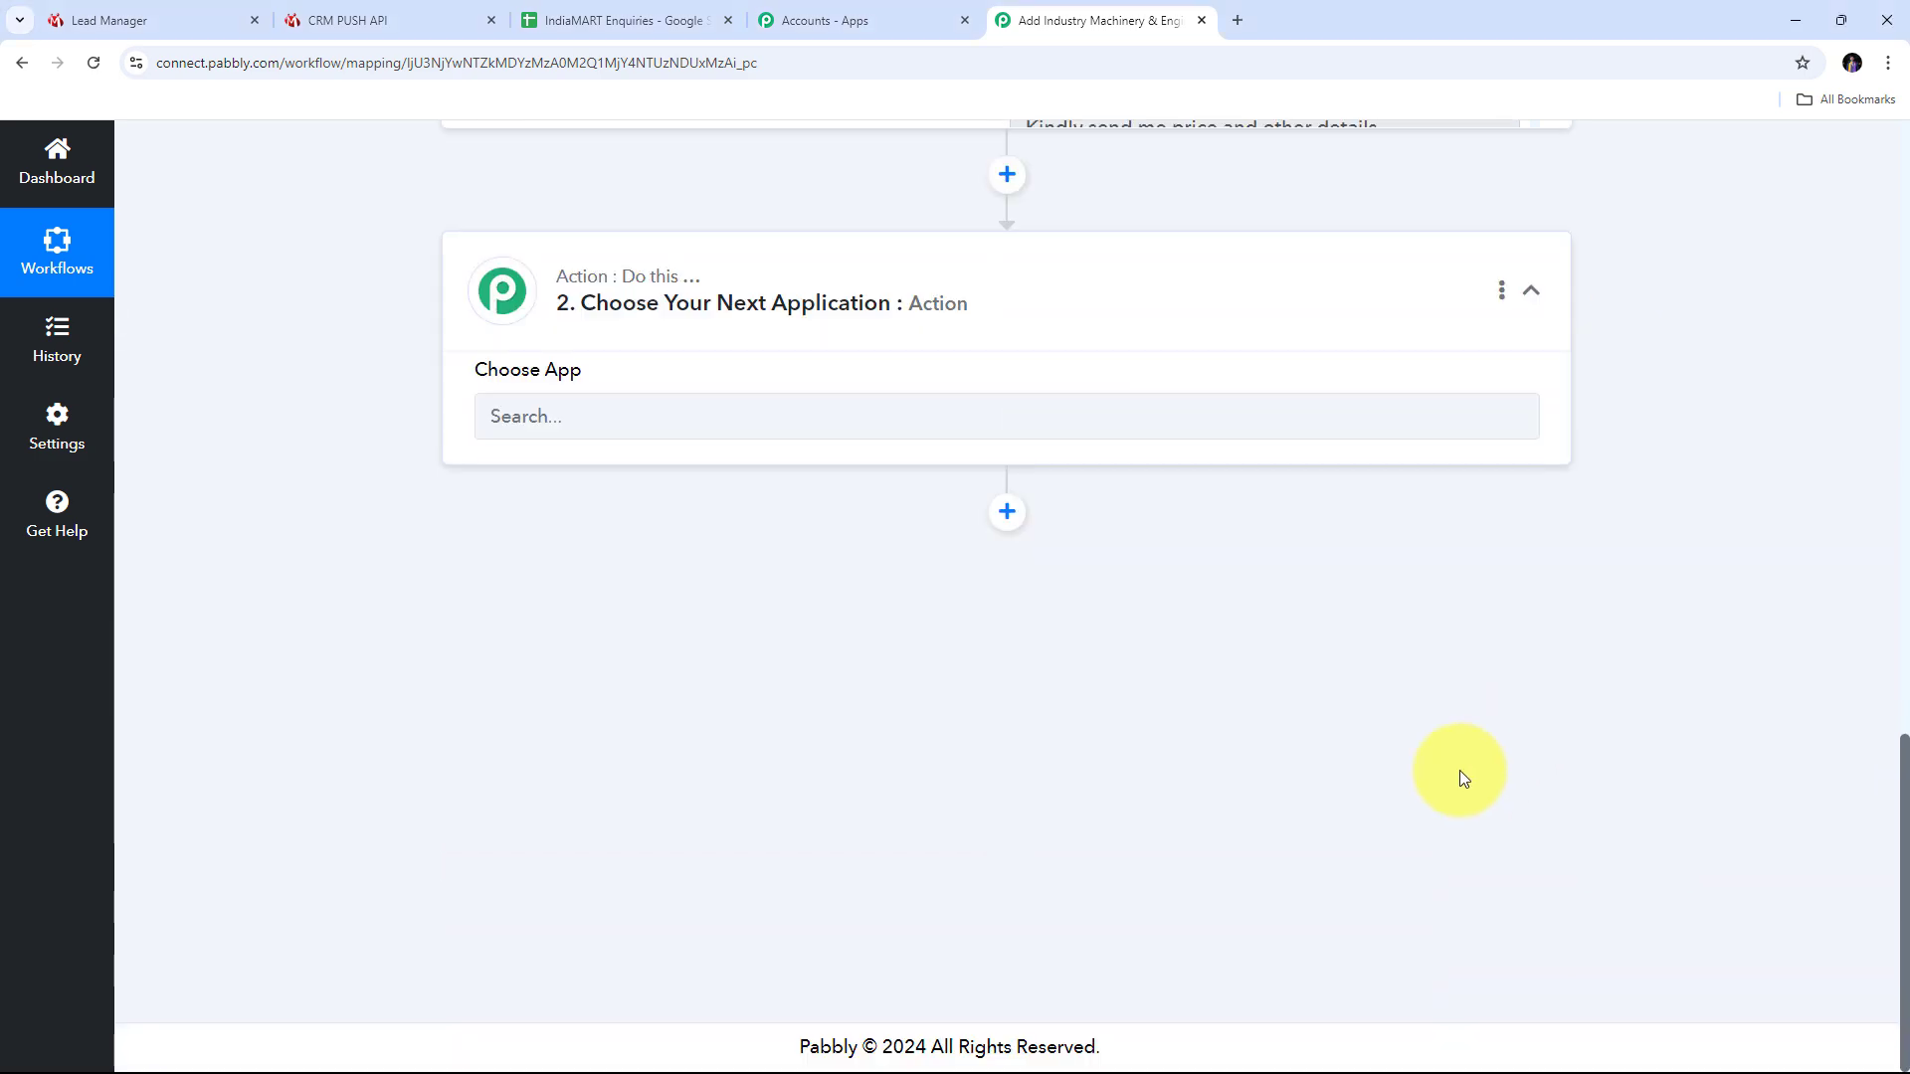
scroll(537, 687, "up", 3)
left_click(557, 548)
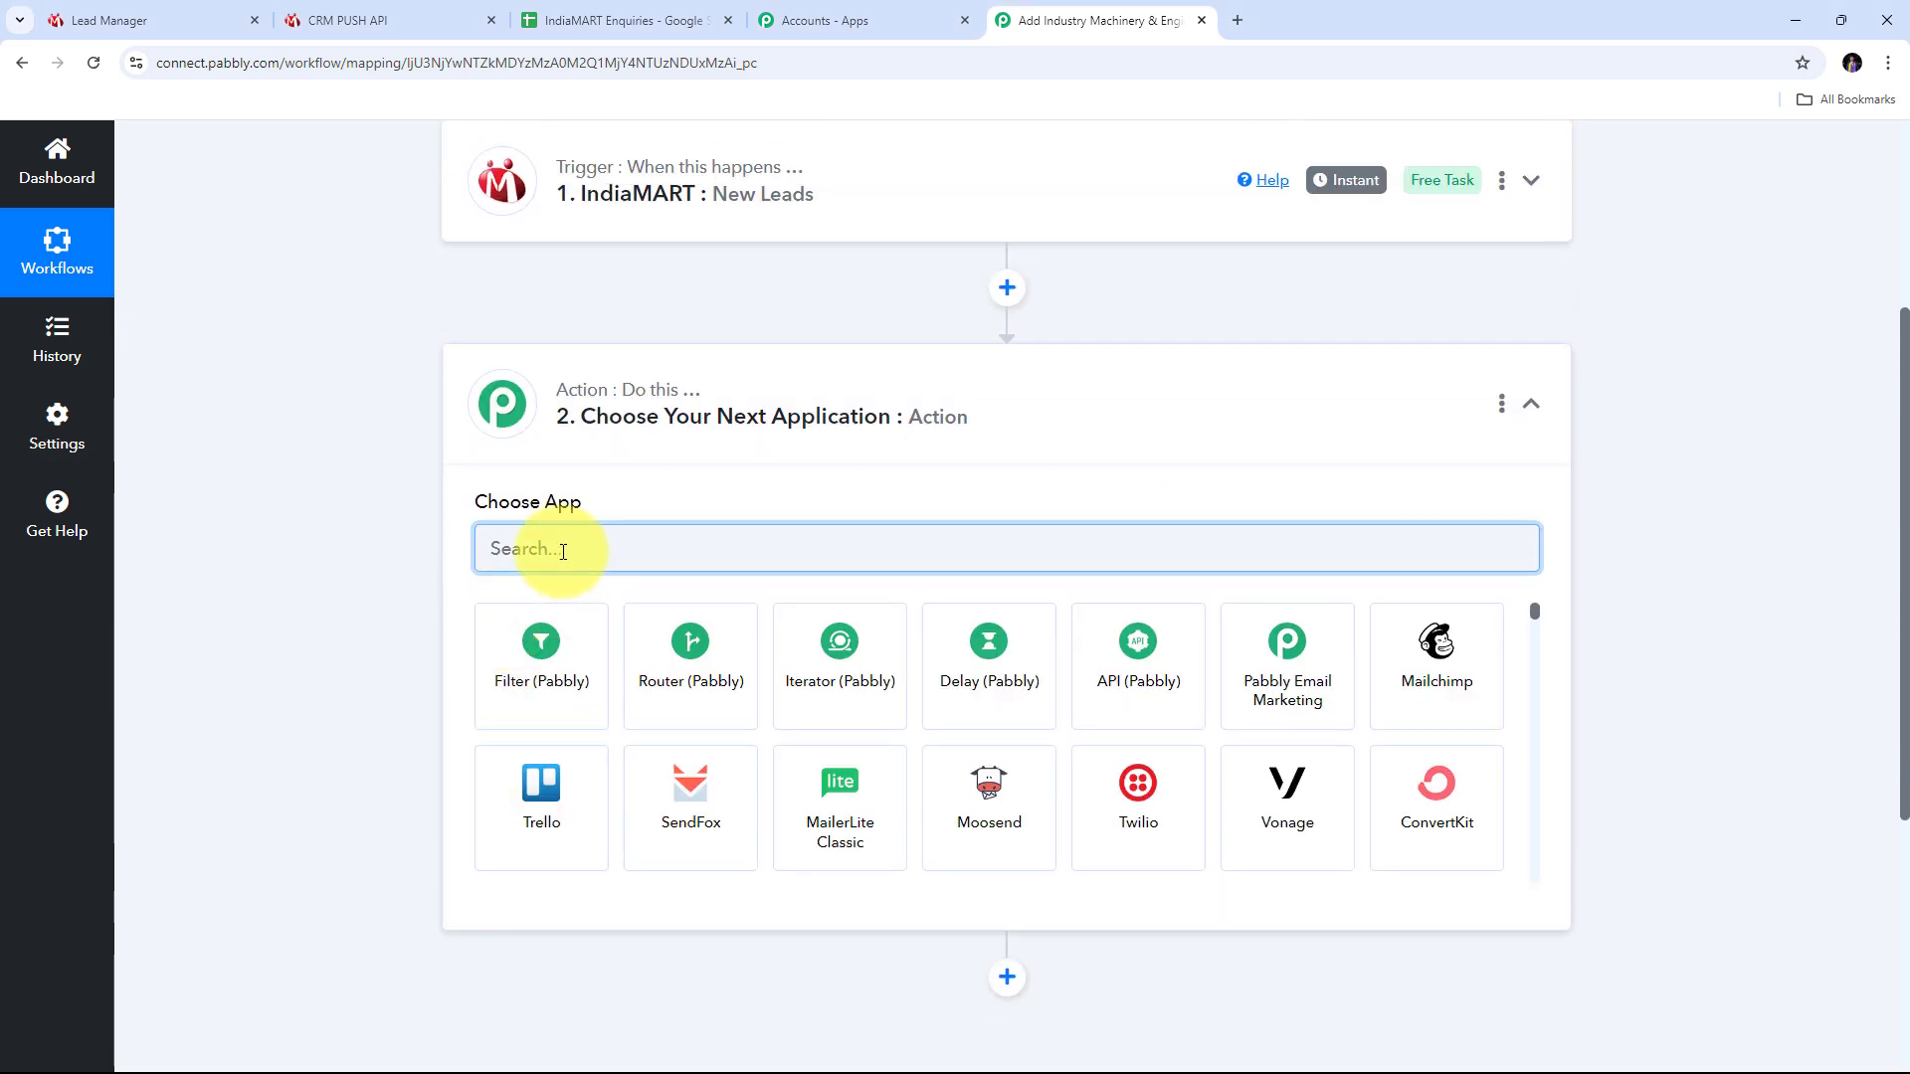
type("G")
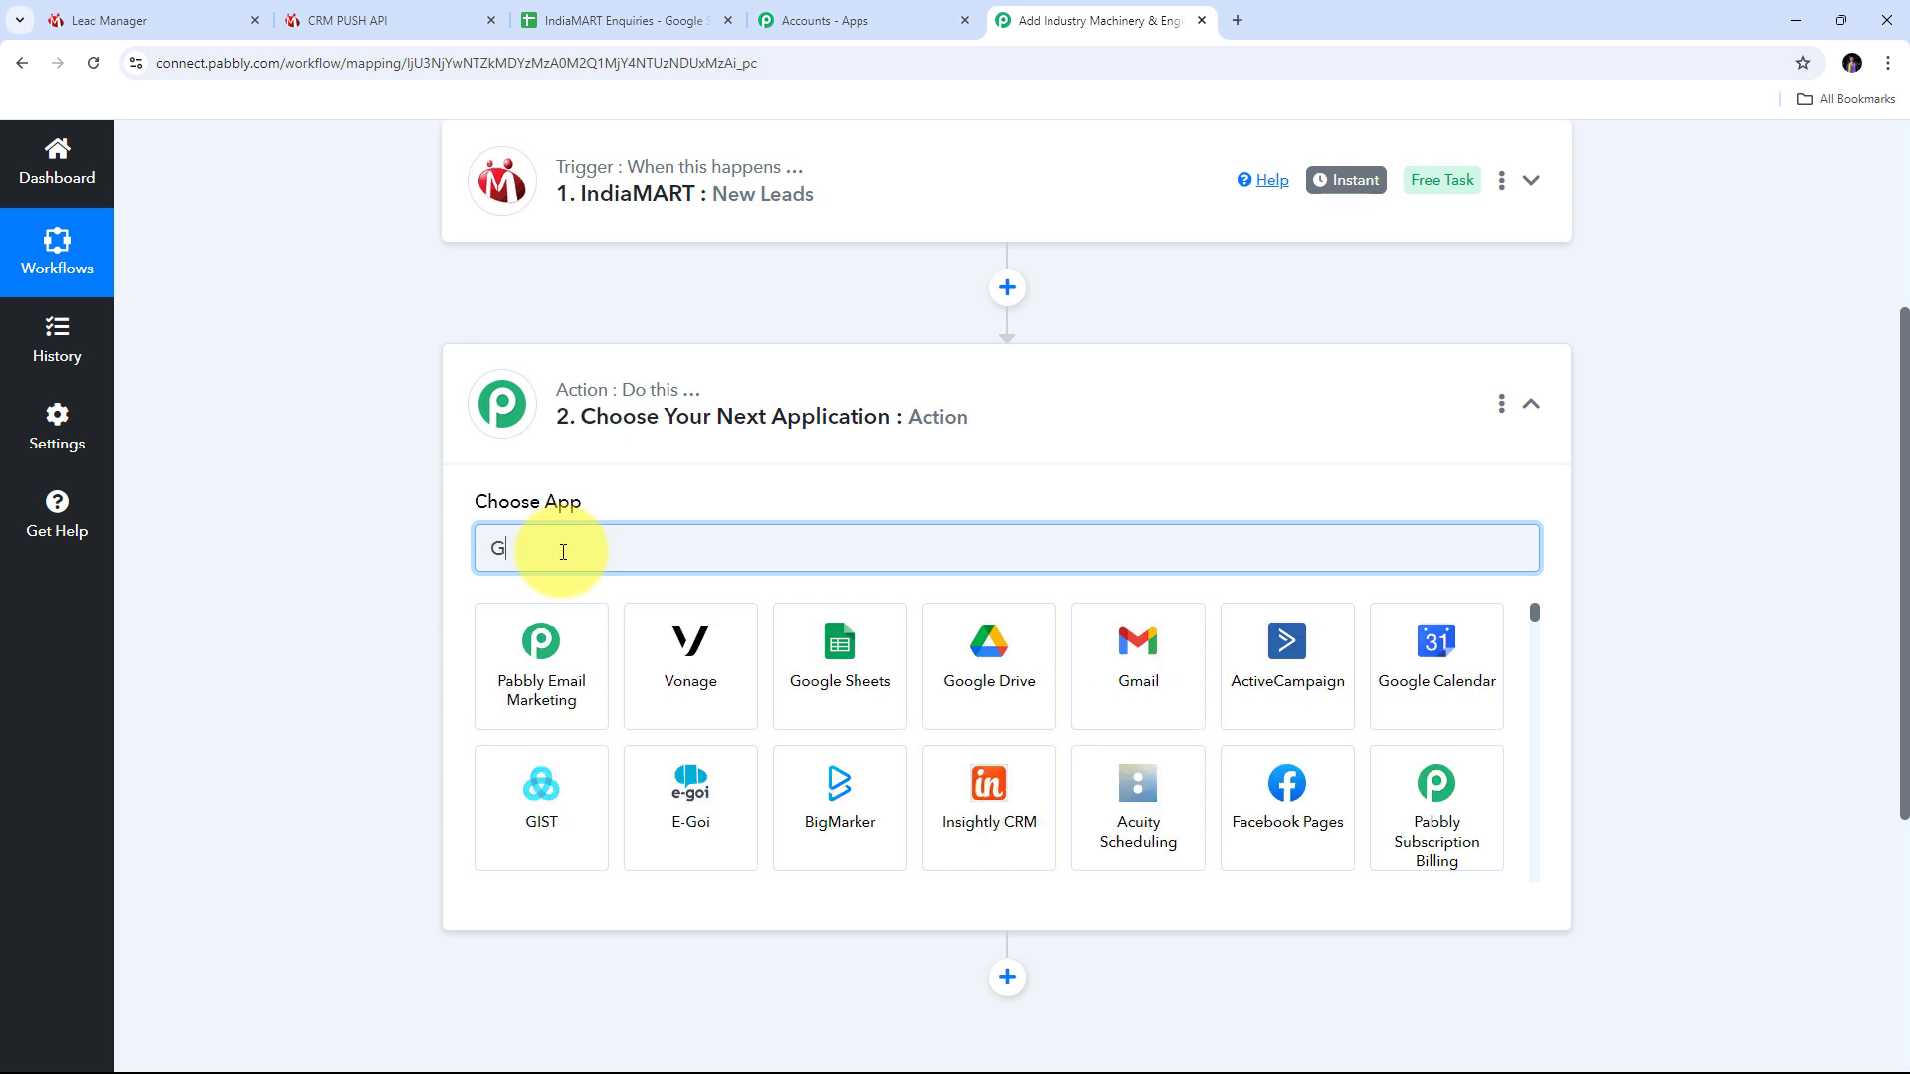
type("oogle")
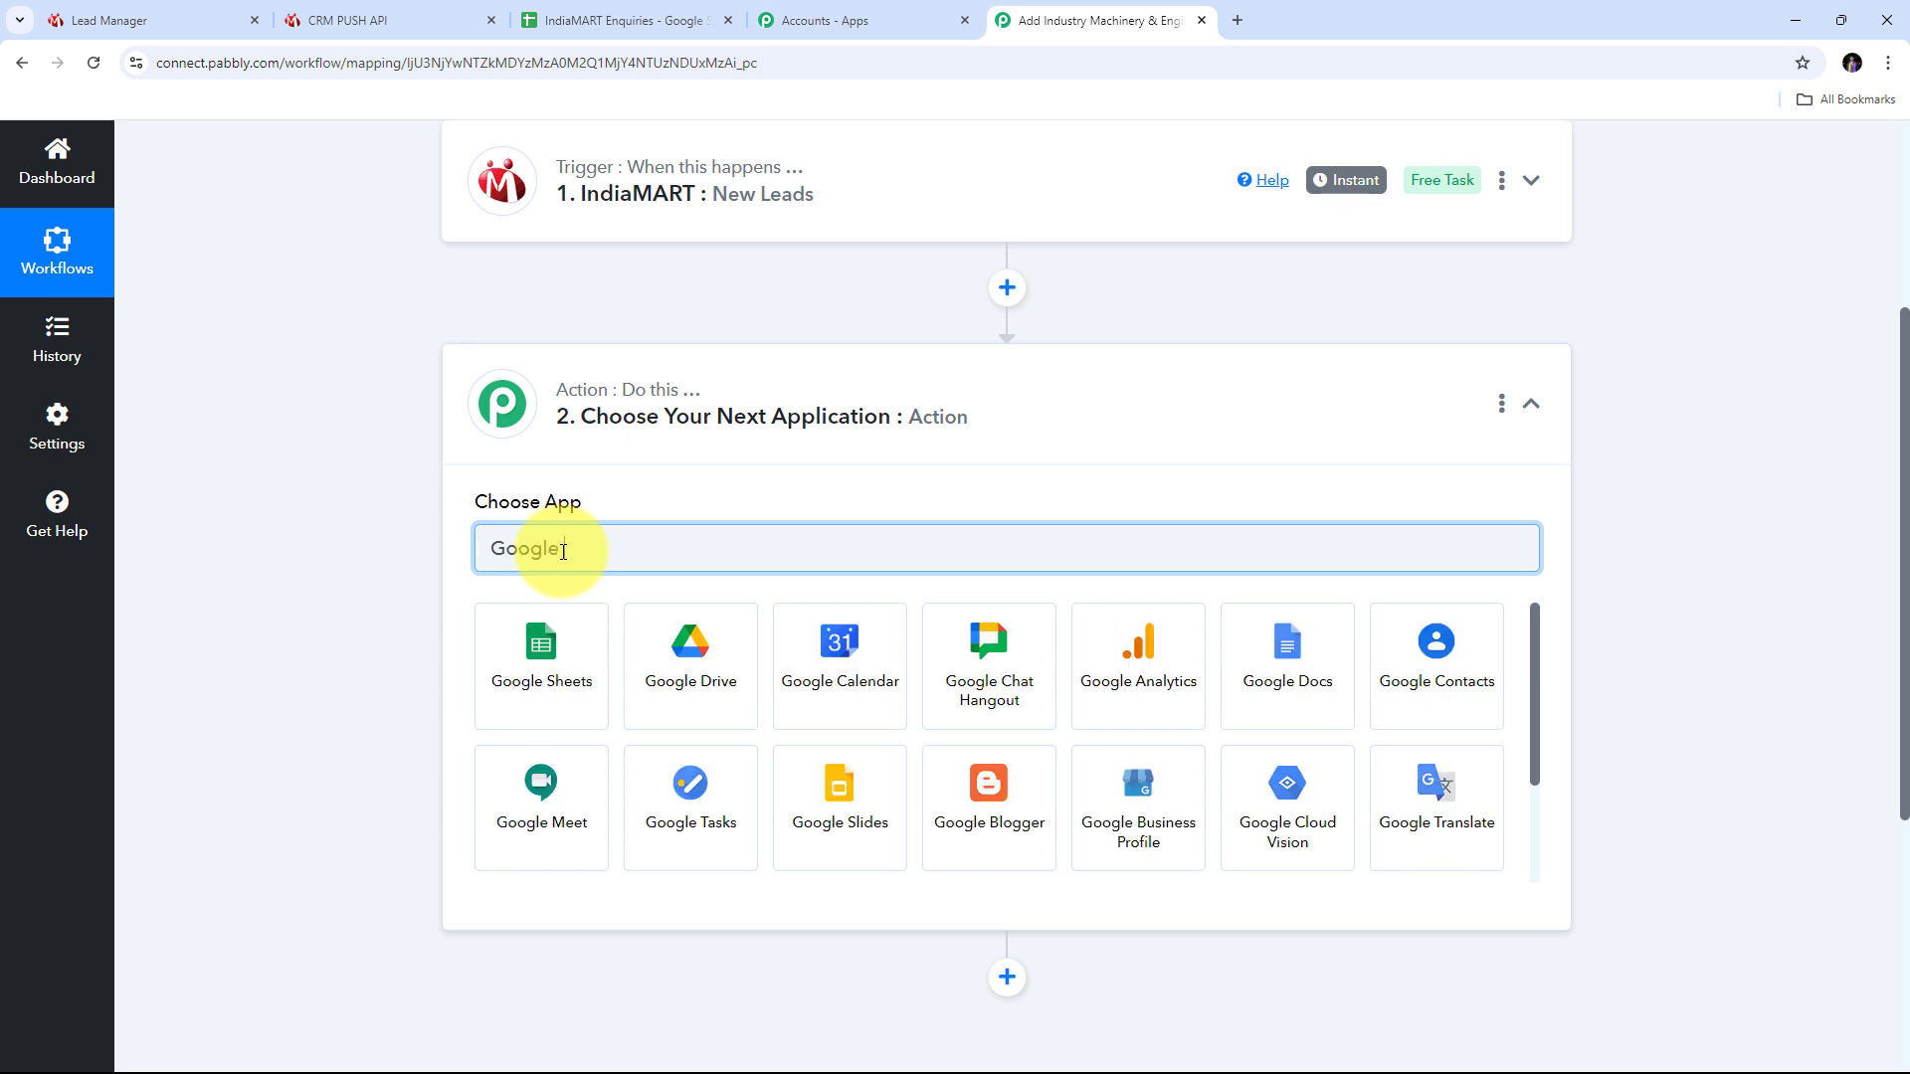
type(" Sheets")
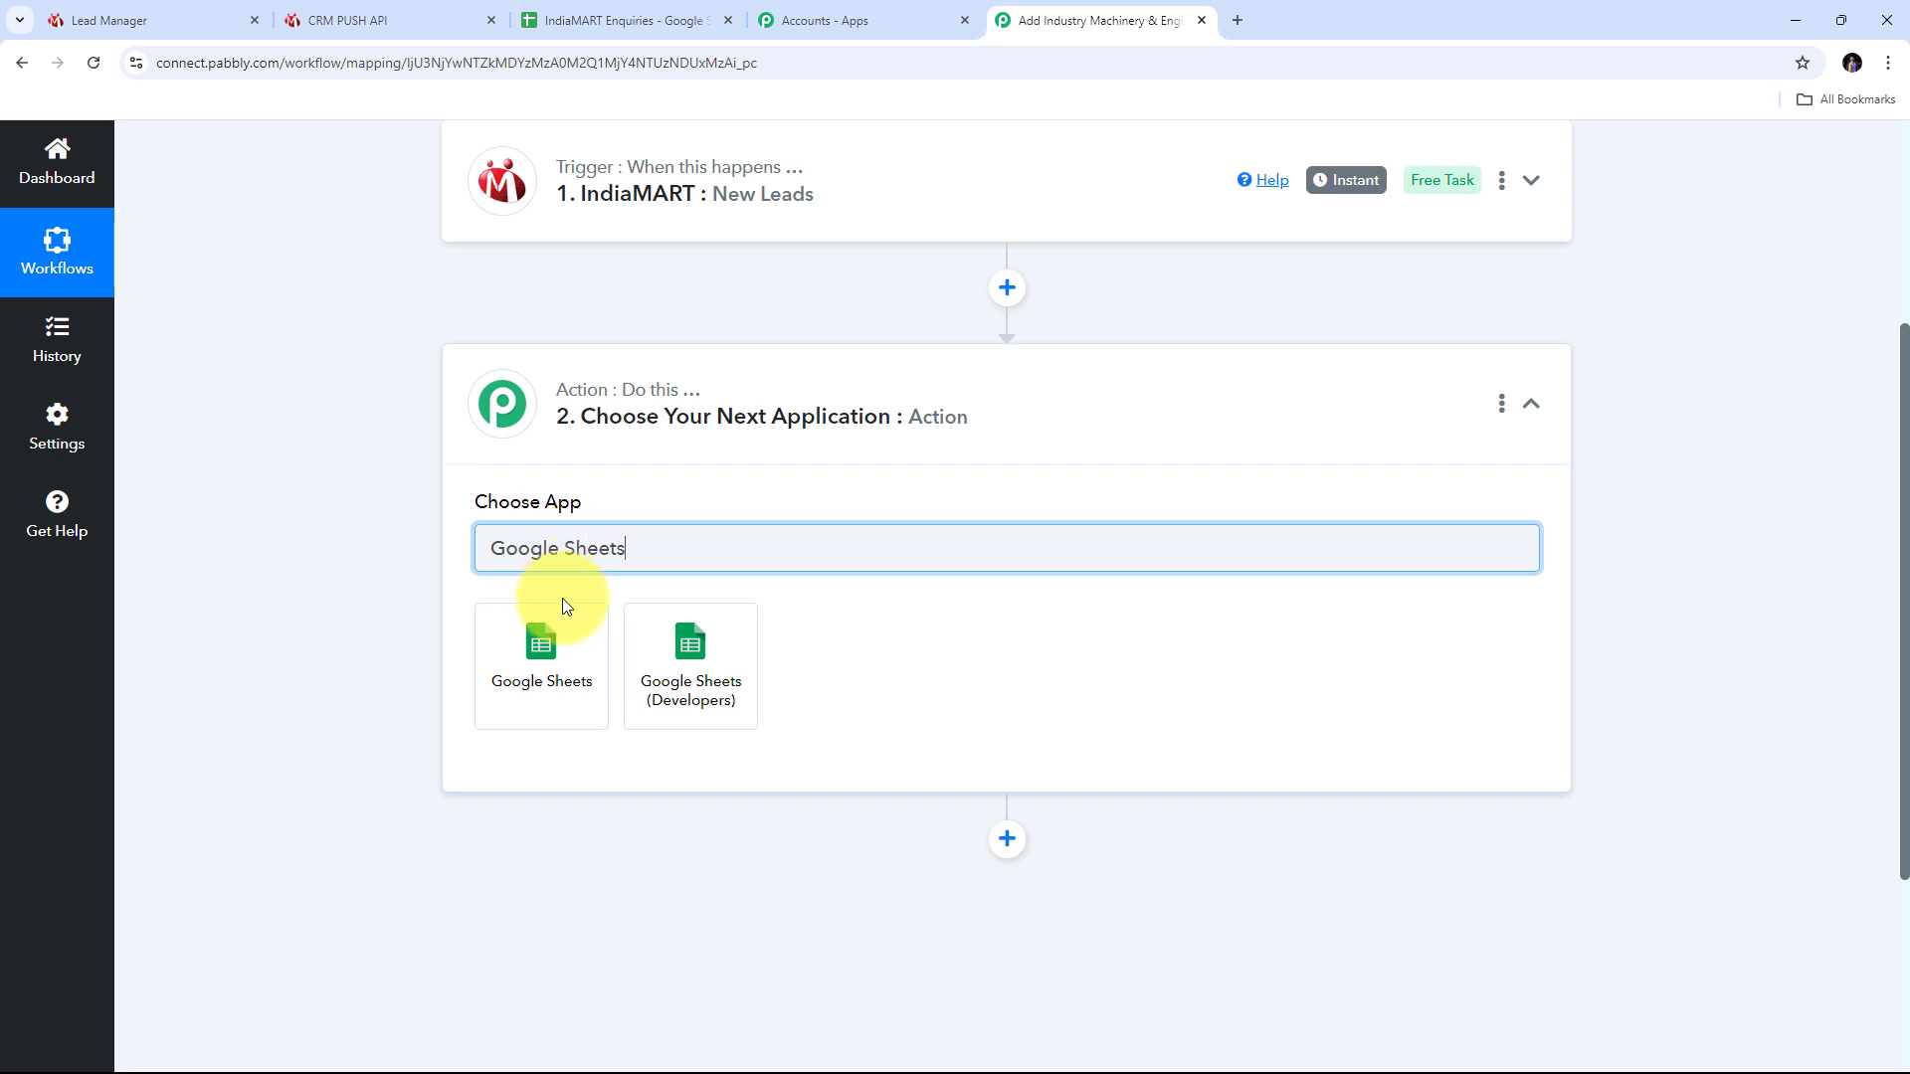
left_click(545, 668)
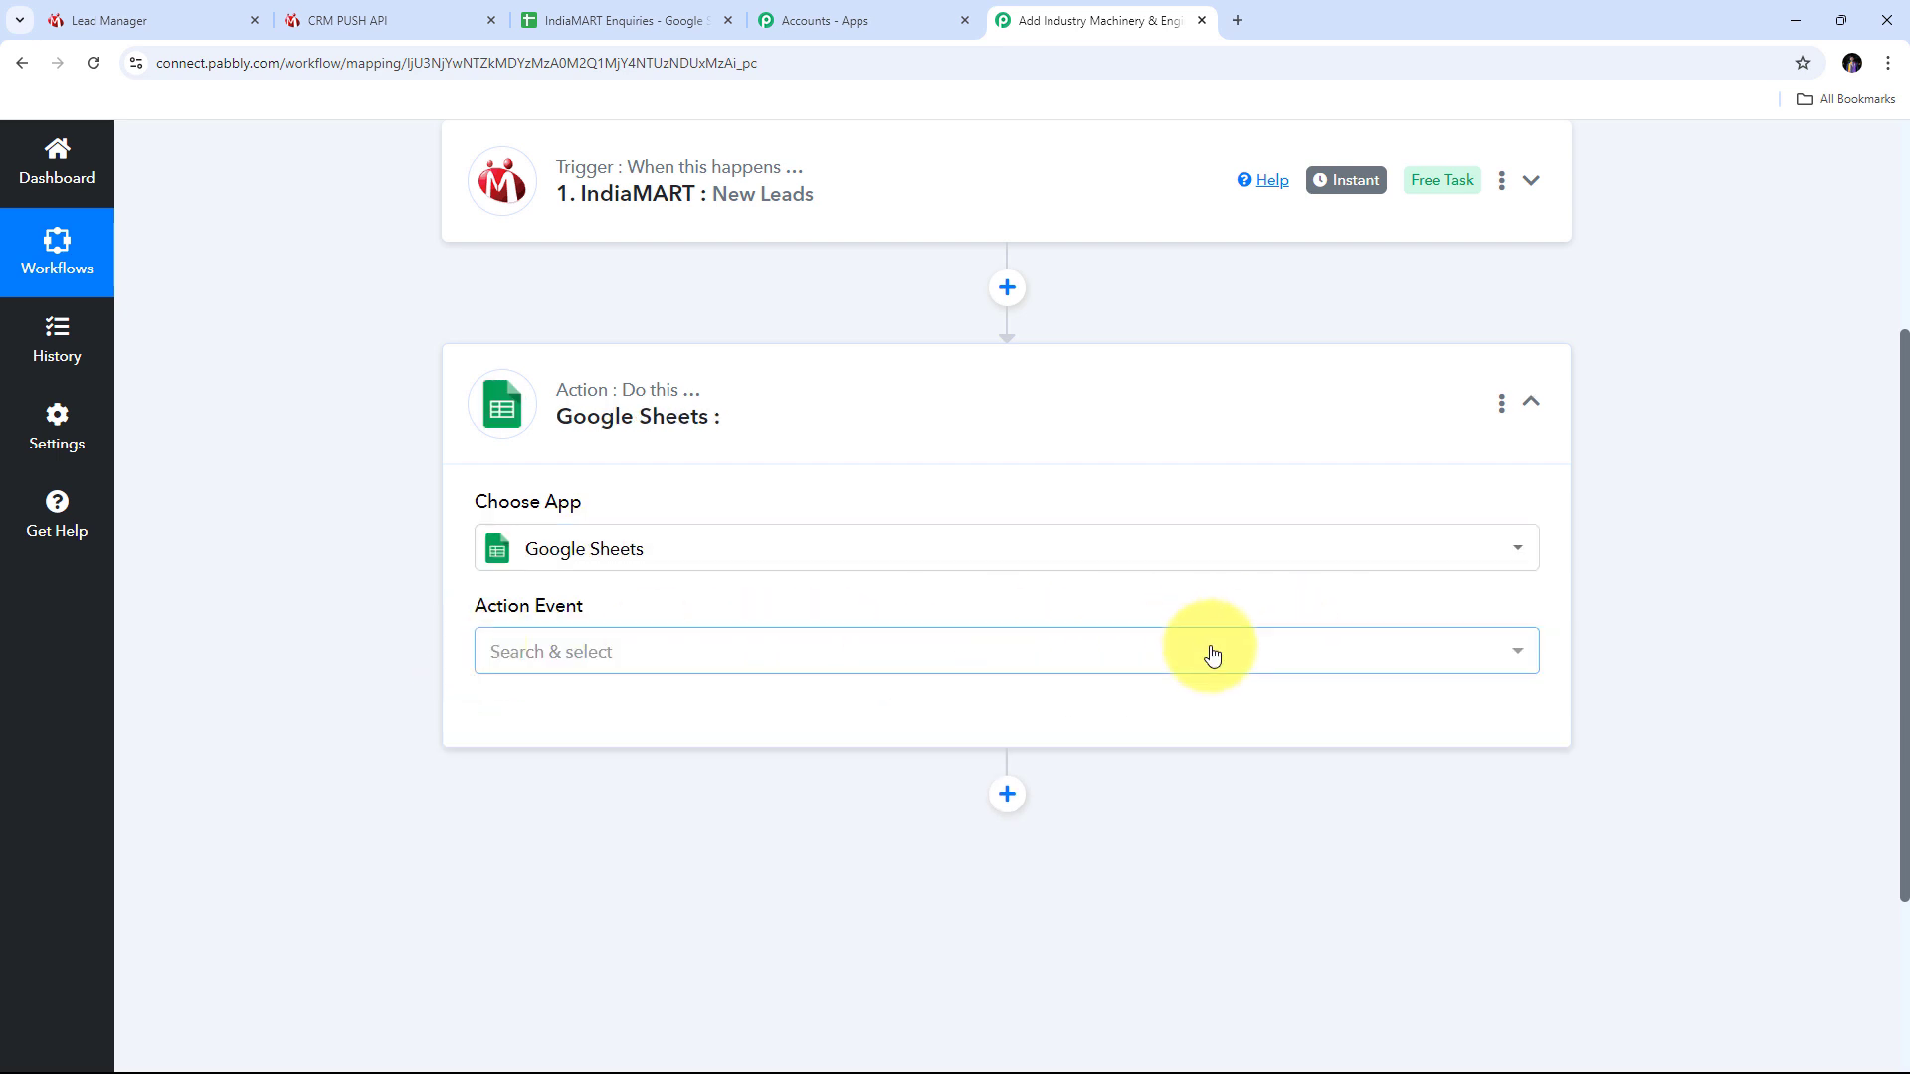
left_click(1142, 653)
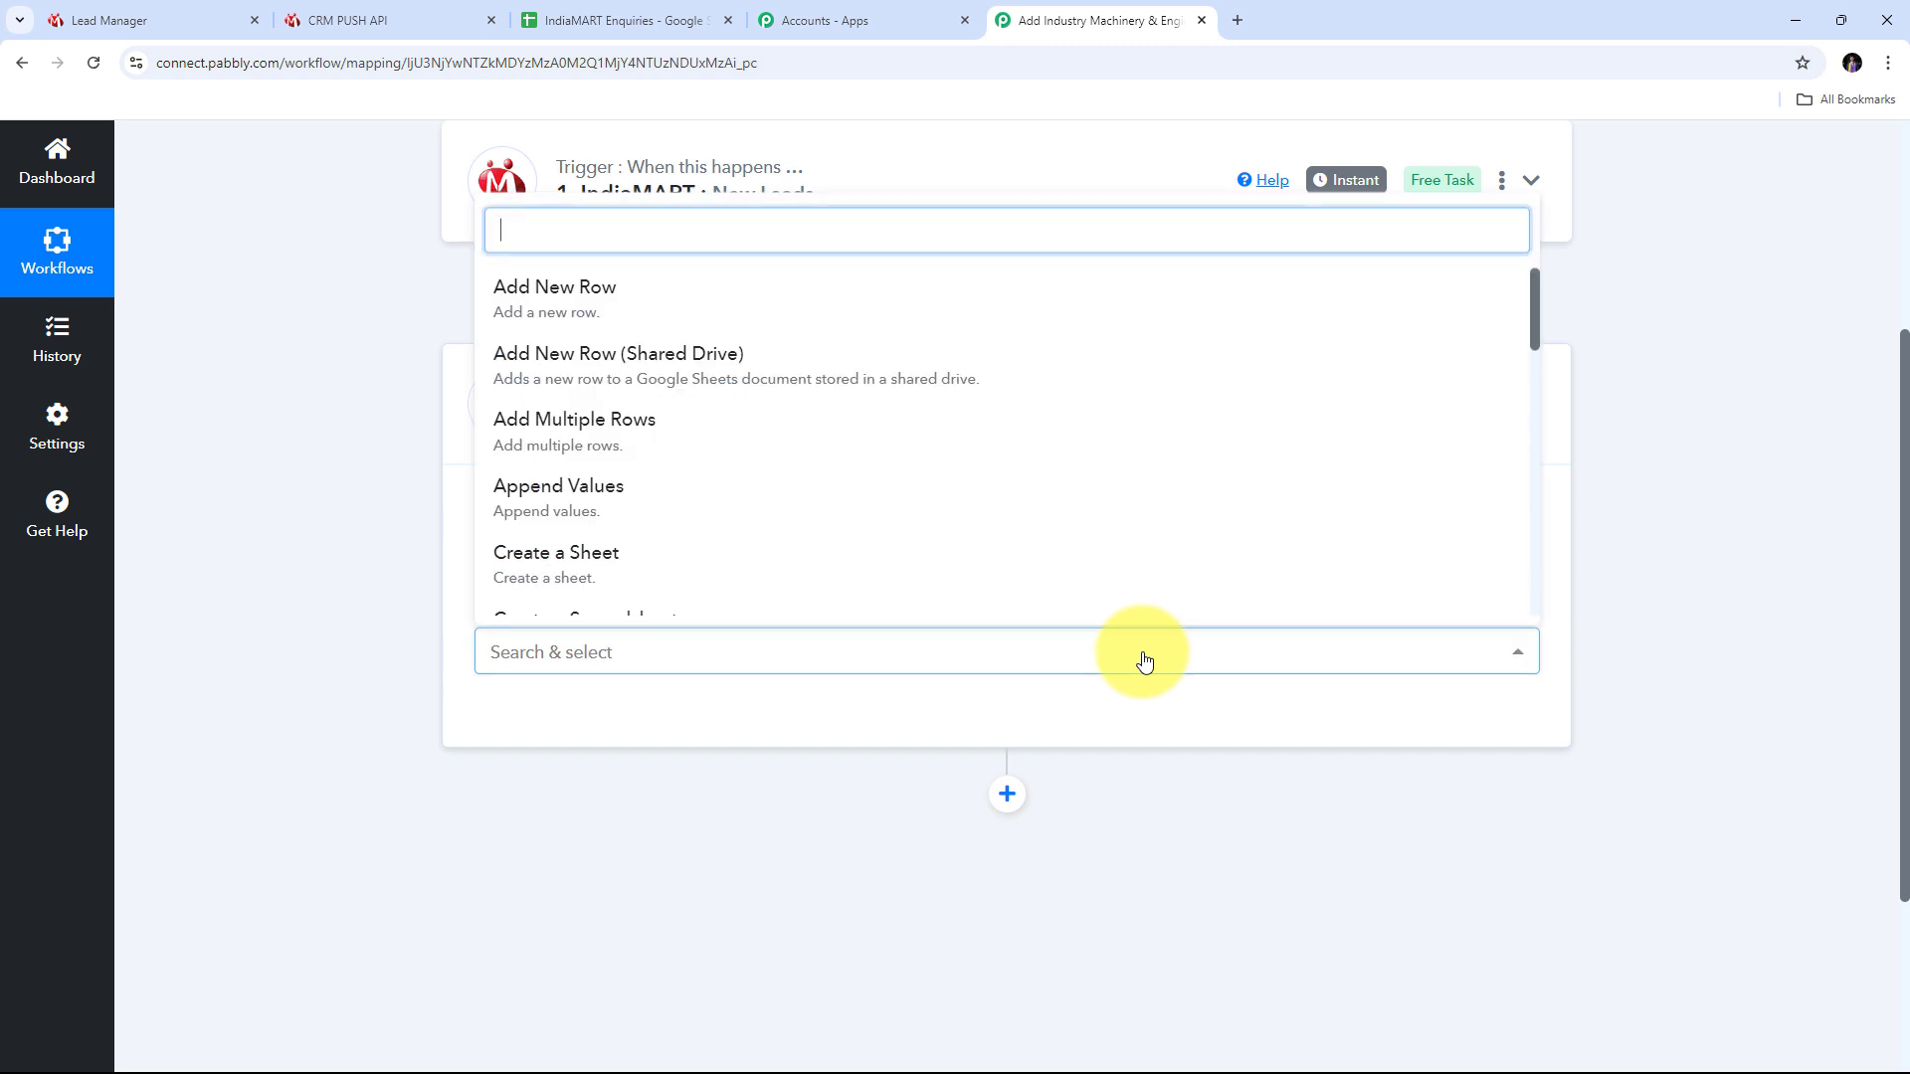
left_click(597, 309)
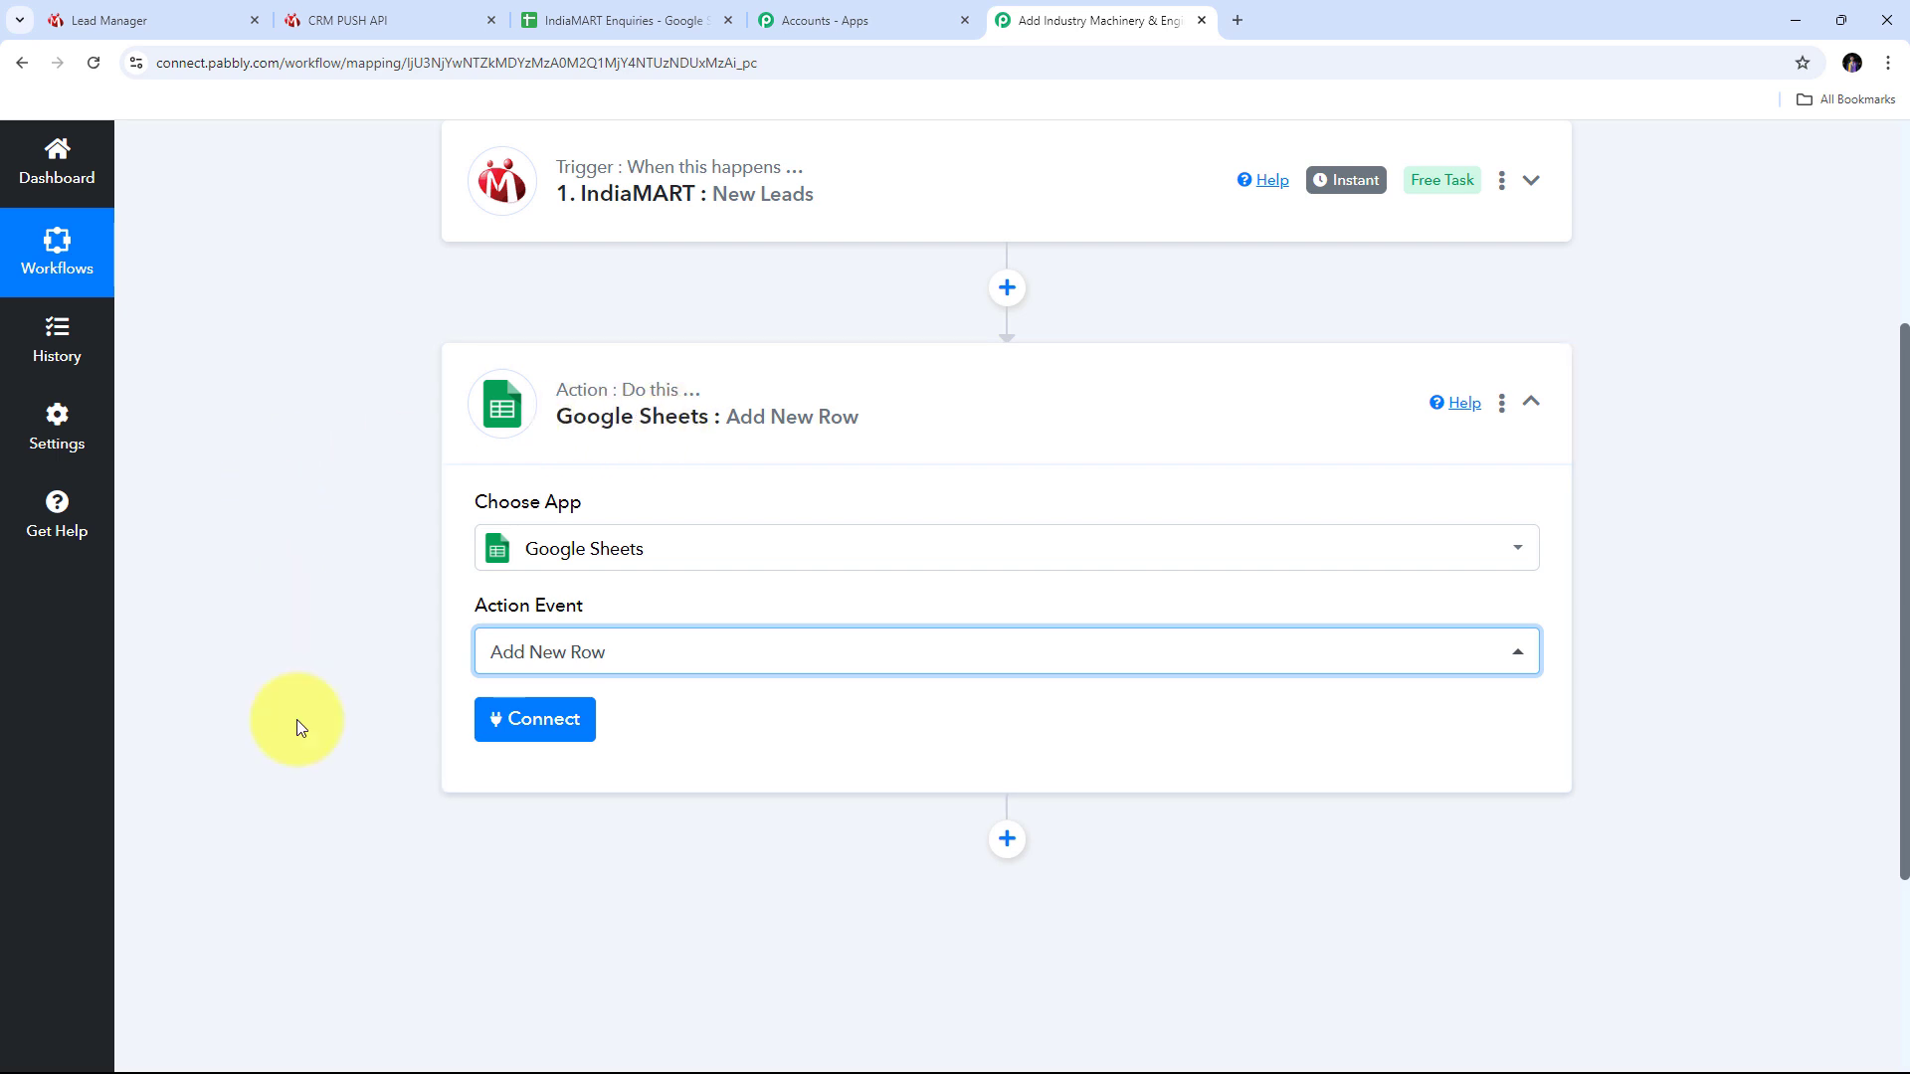
Add a new Google Sheets connection for the action by signing in with Google and allowing Pabbly Connect access.
left_click(535, 724)
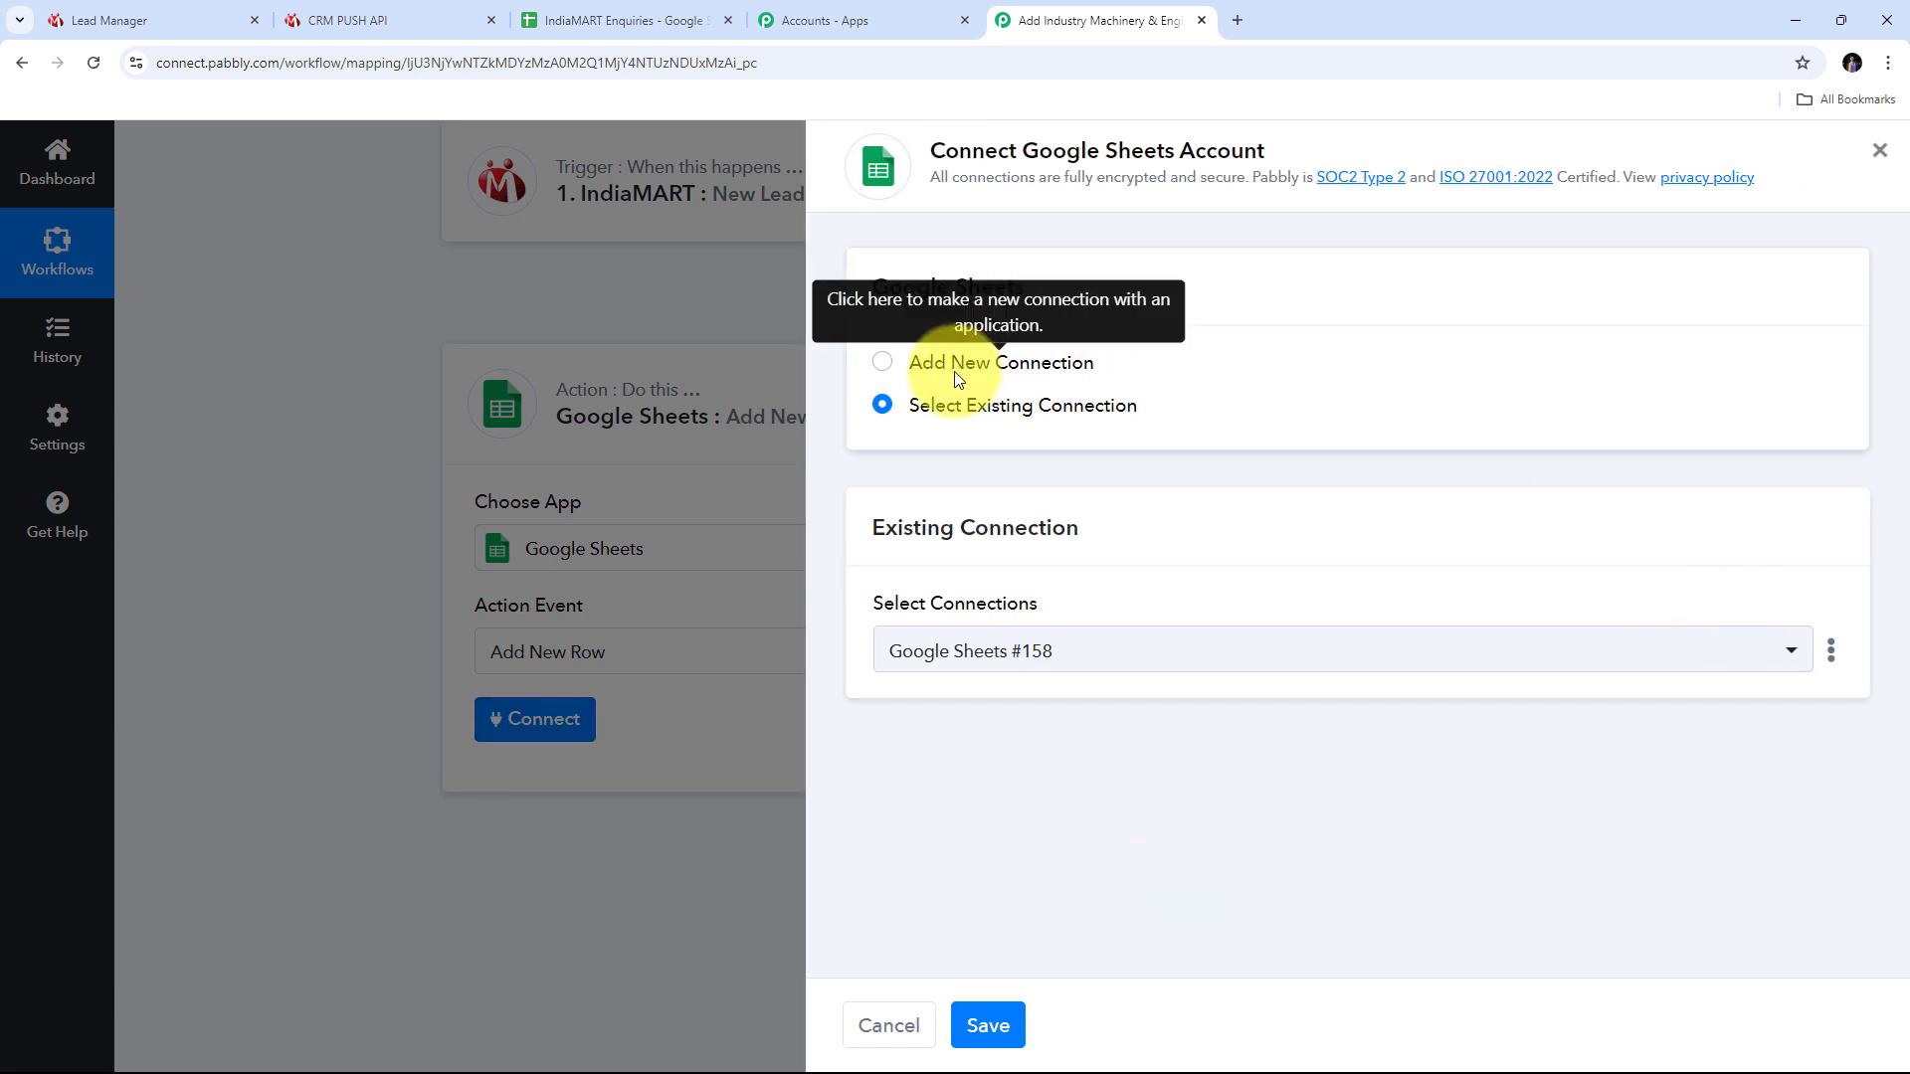
left_click(955, 373)
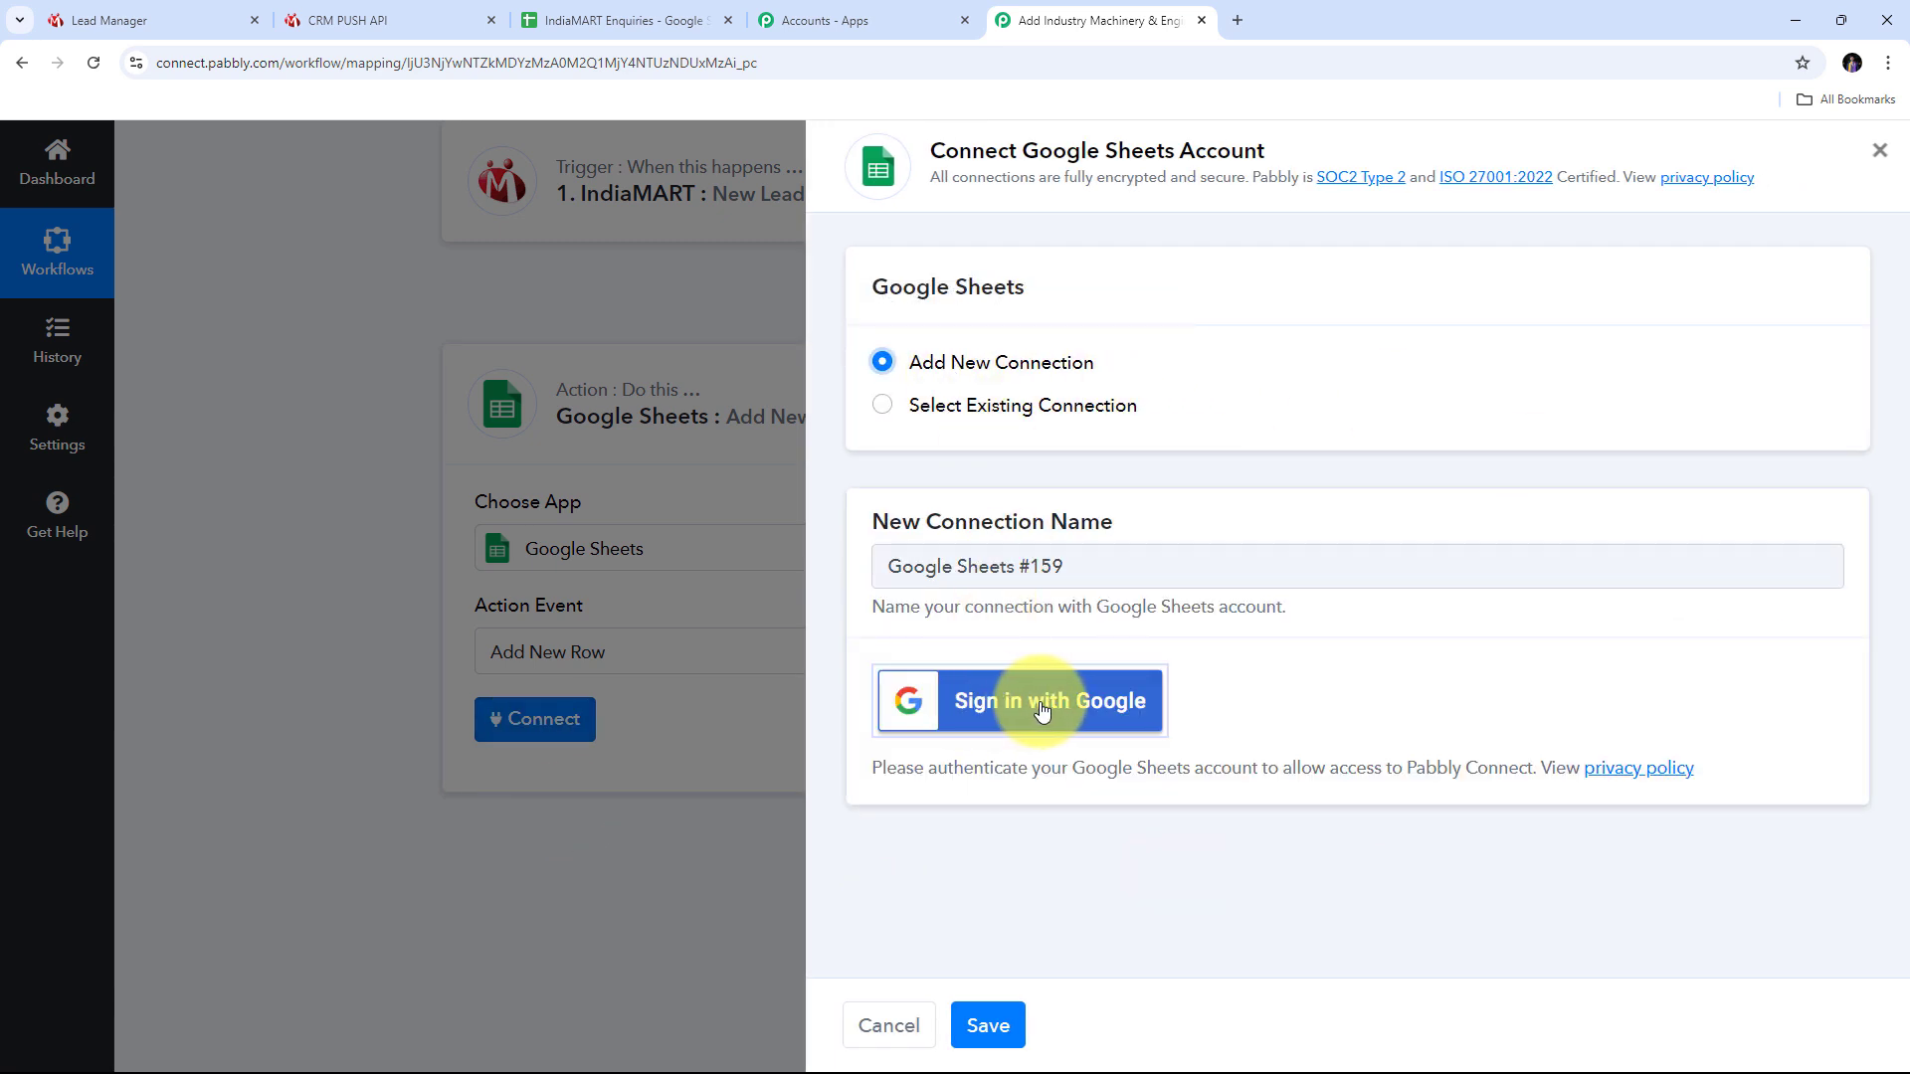
left_click(999, 710)
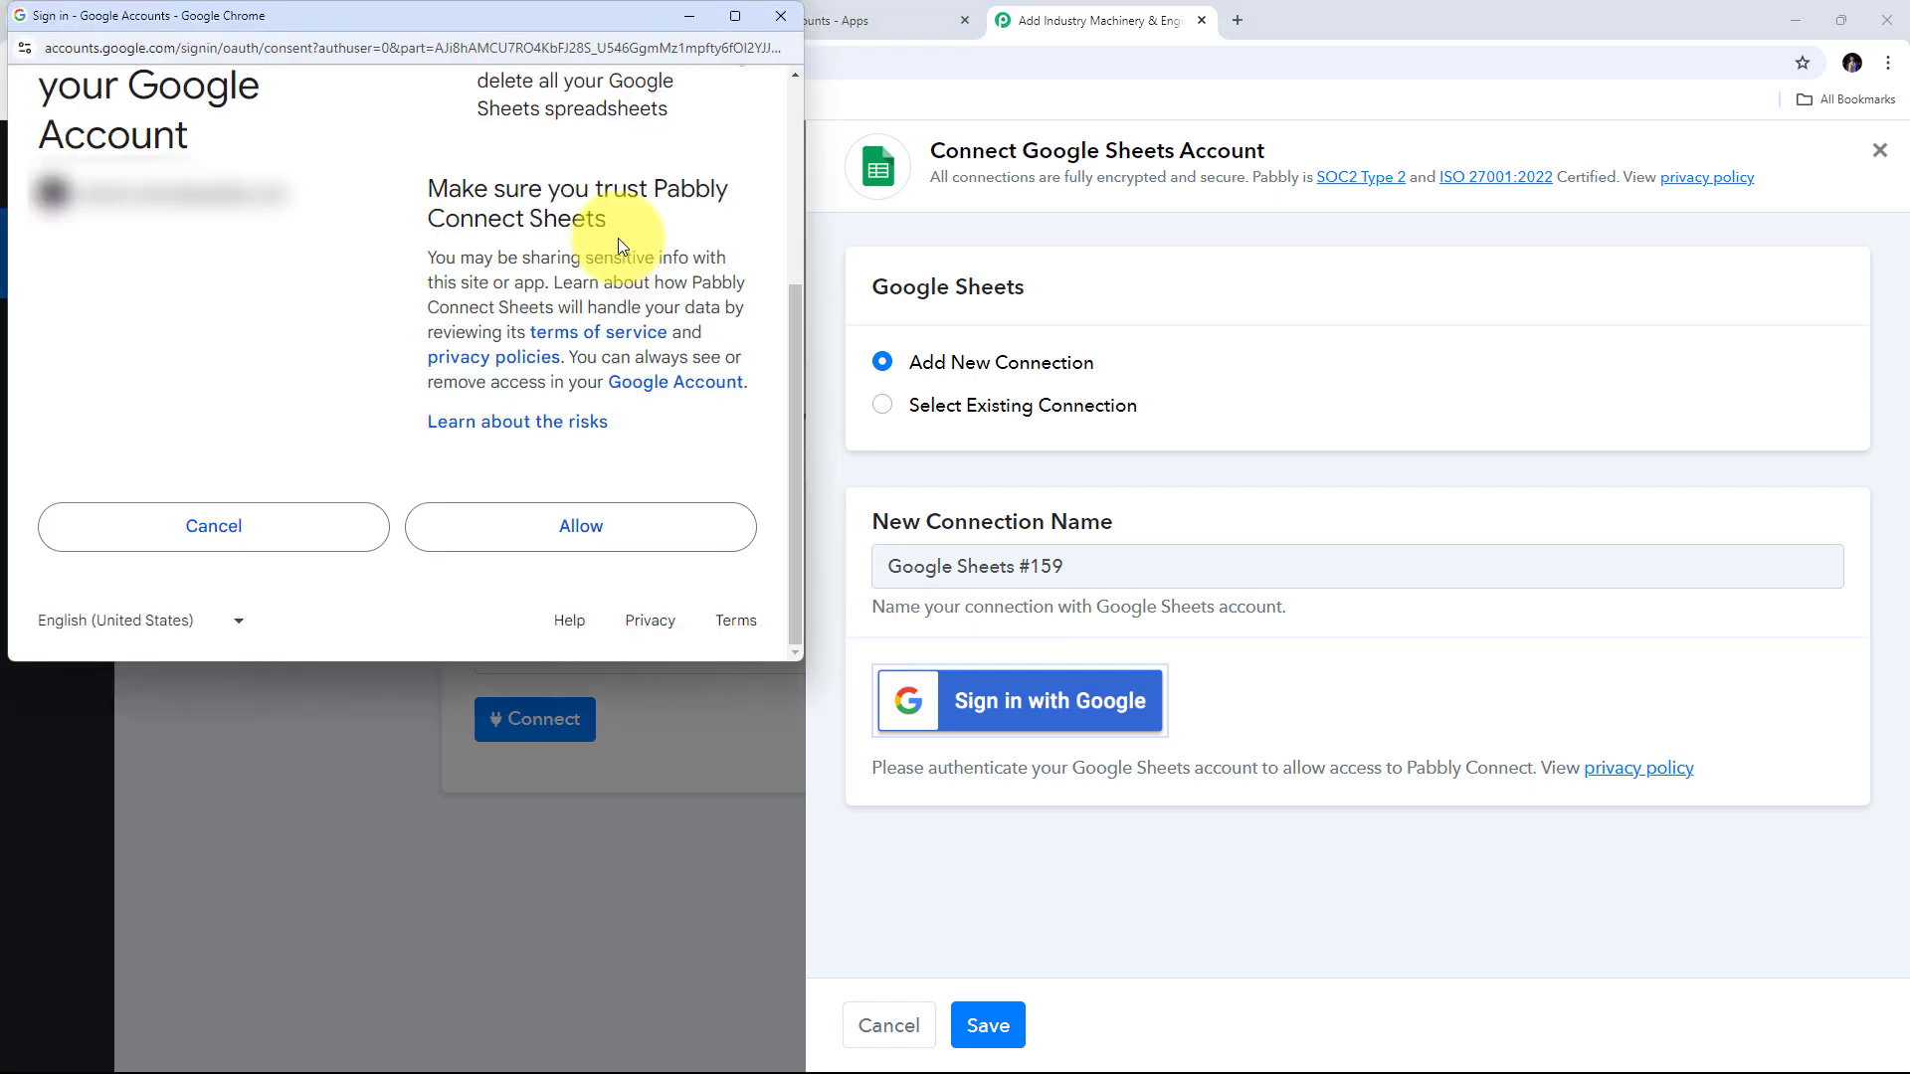
left_click(571, 527)
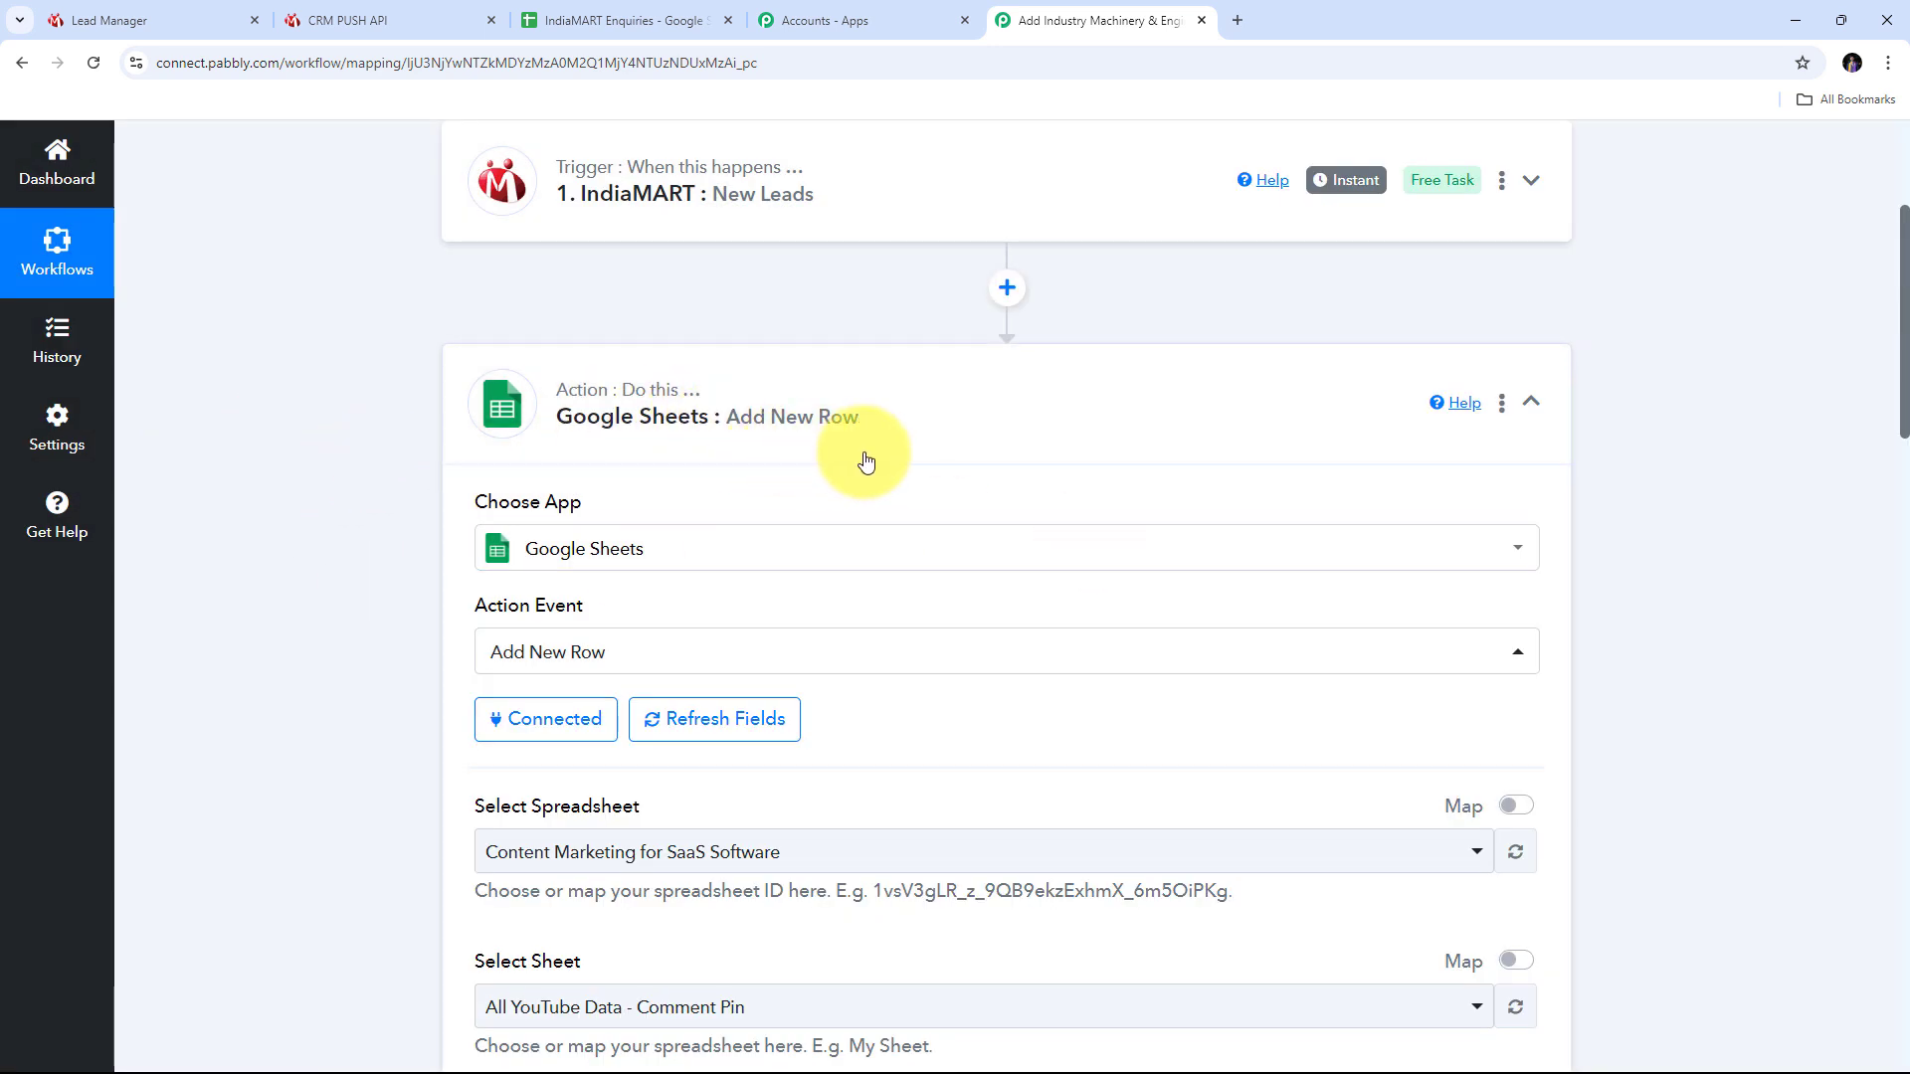
Review the action's spreadsheet and sheet fields and compare them with the column headers in the IndiaMART Enquiries Google Sheet.
scroll(866, 460, "down", 4)
scroll(865, 460, "down", 2)
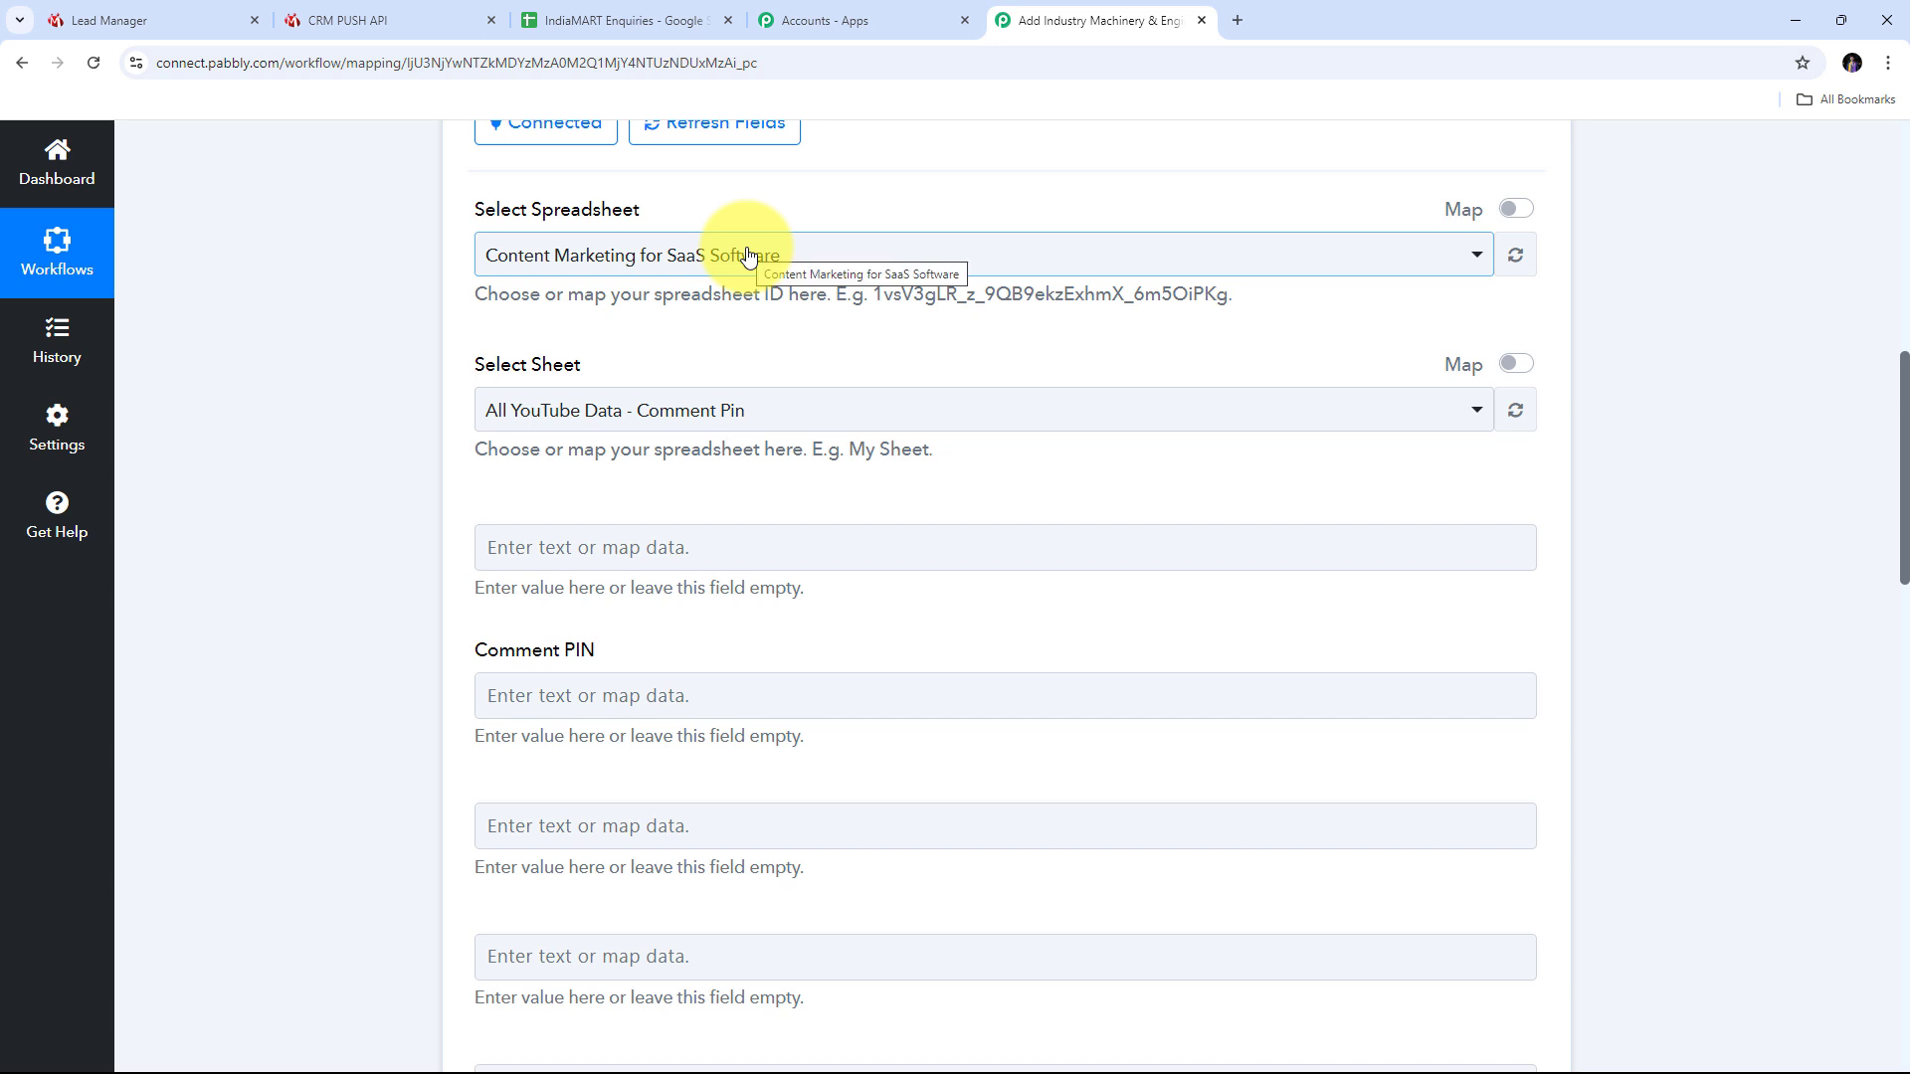
left_click(611, 36)
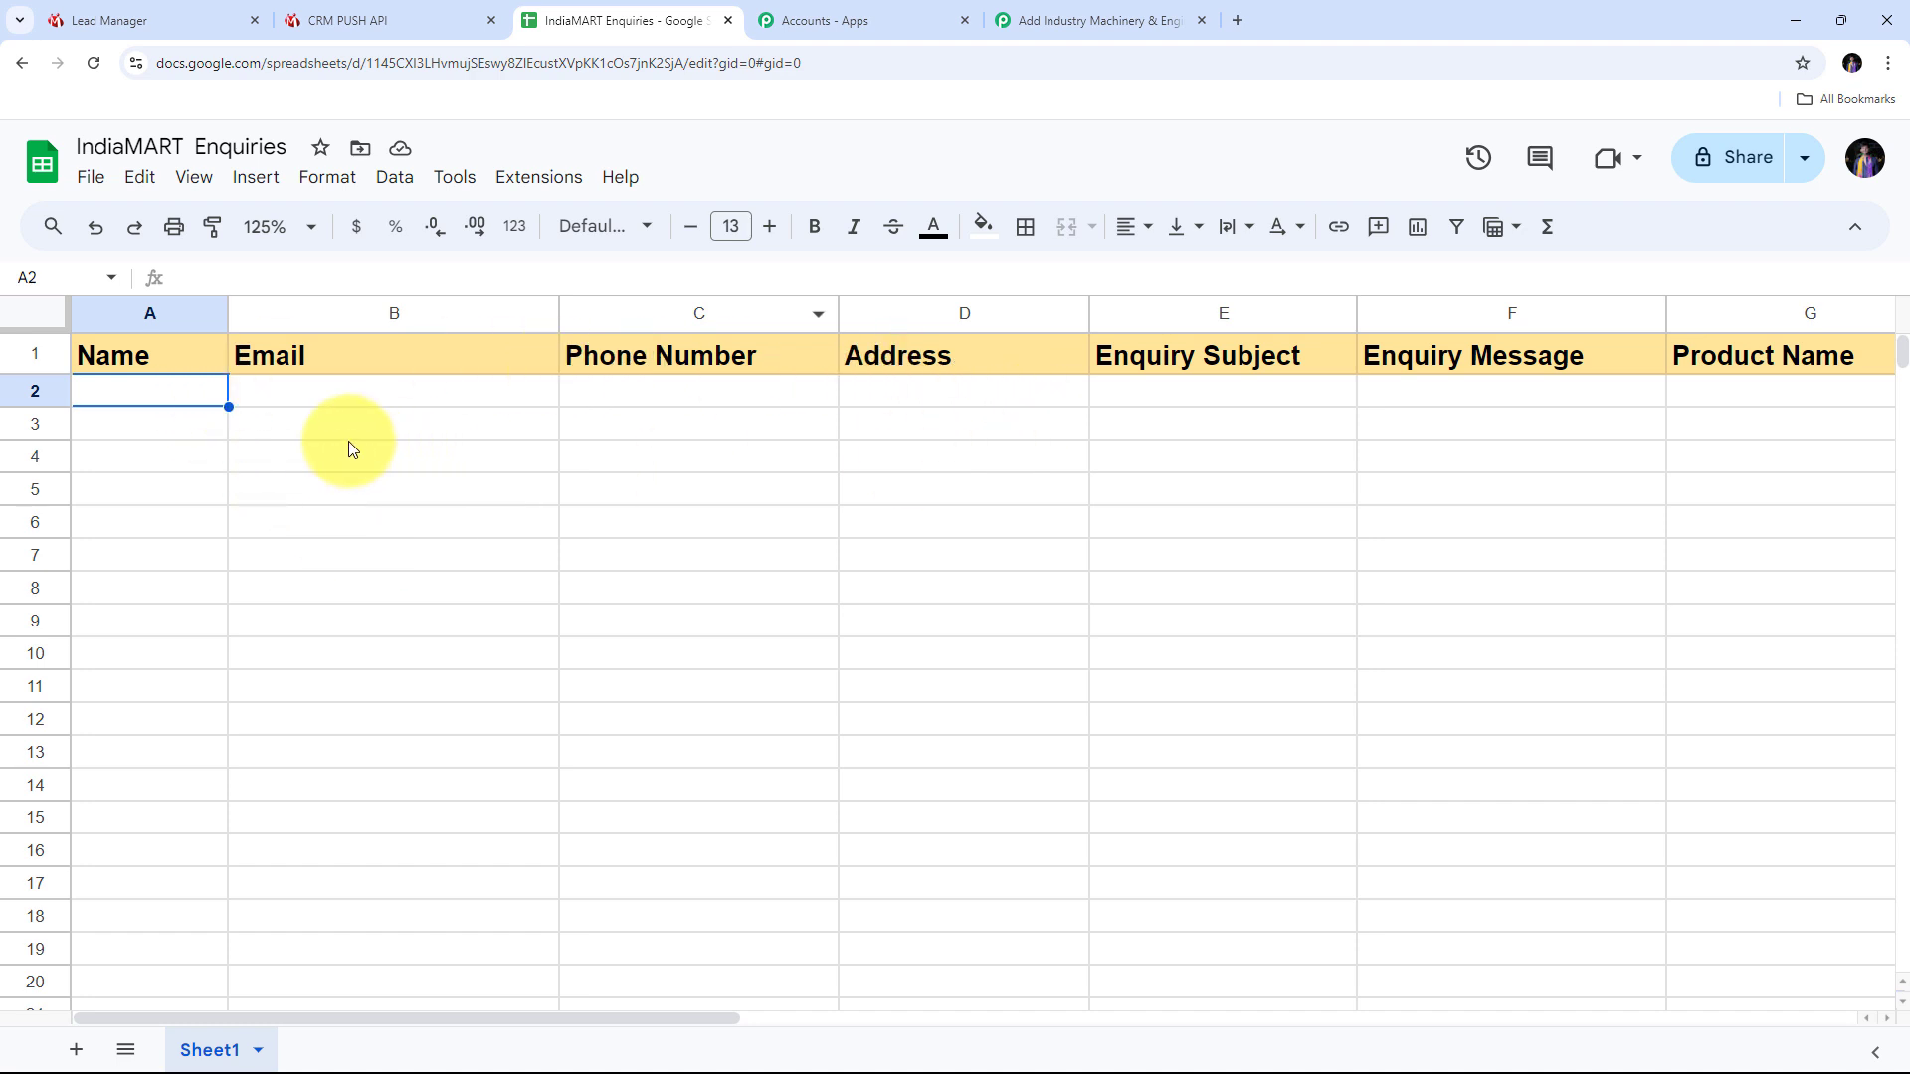
left_click(1072, 14)
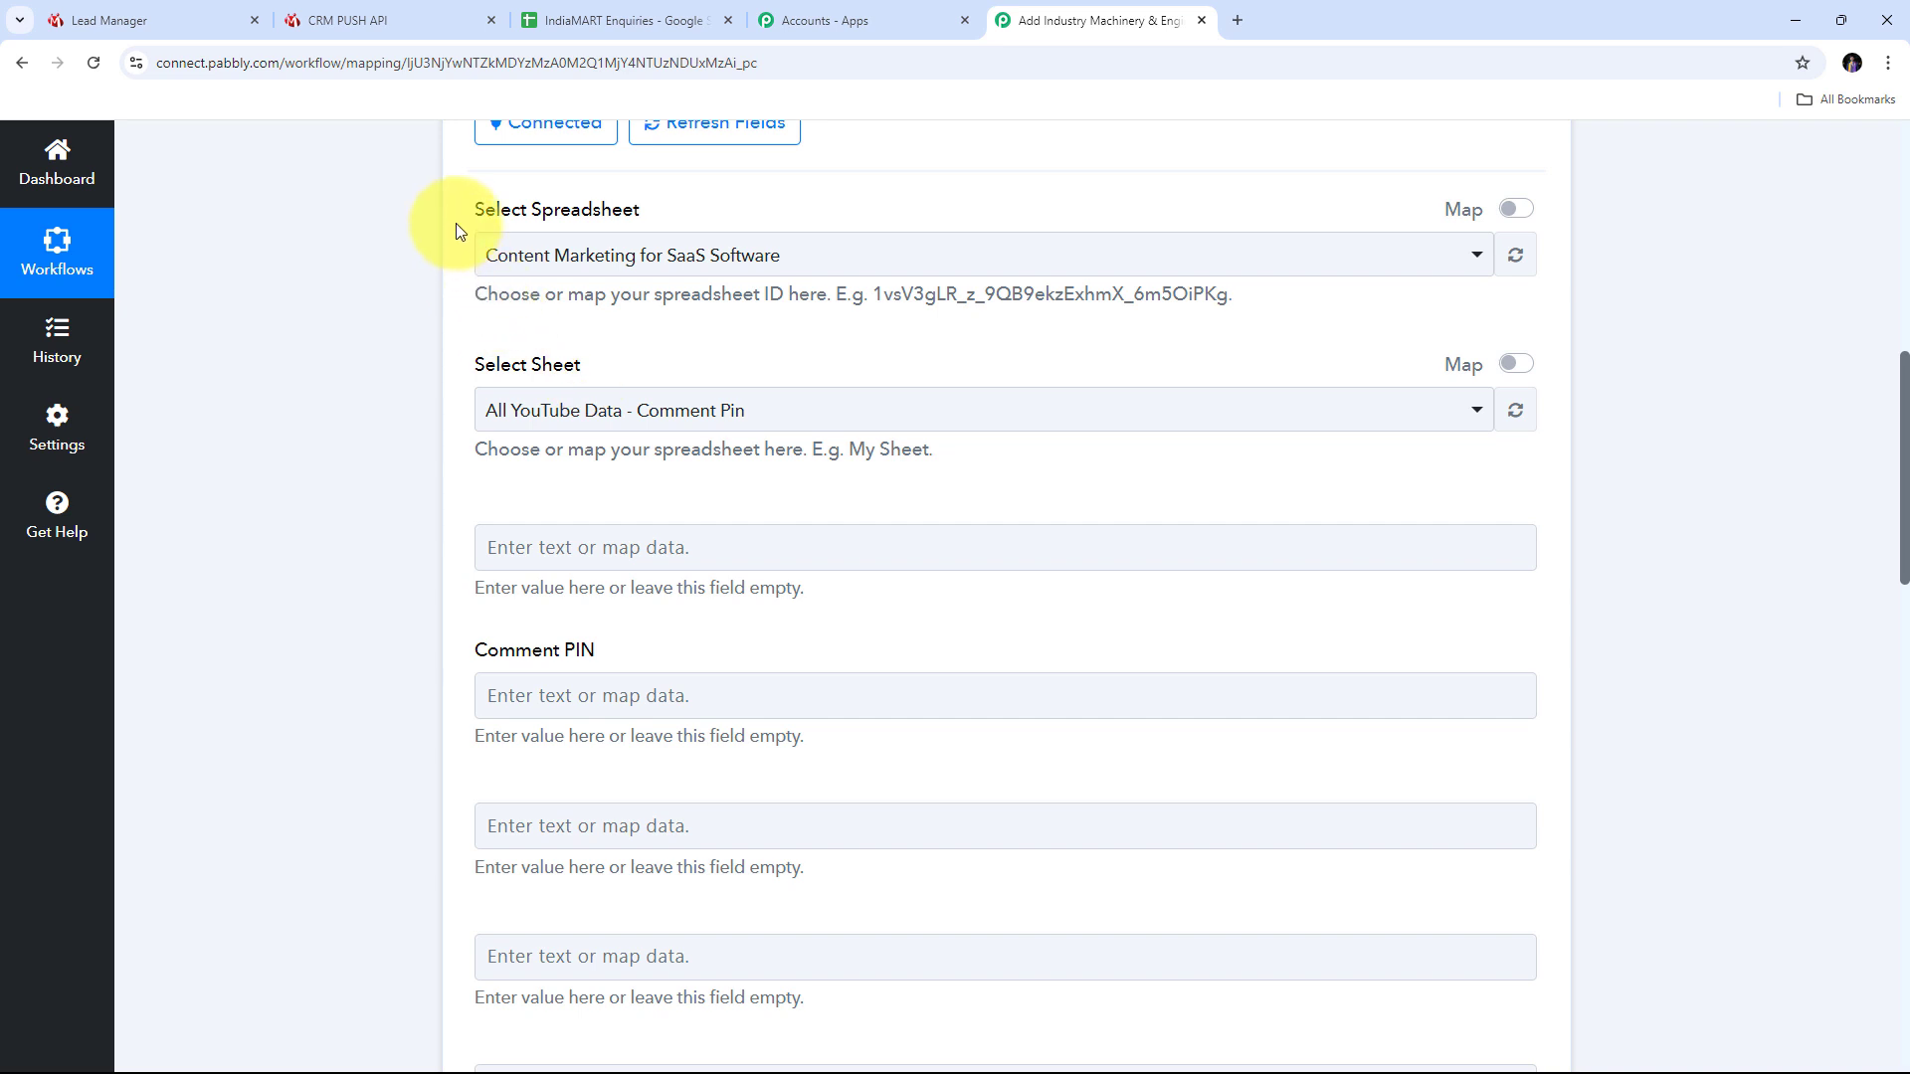
Choose IndiaMART Enquiries as the spreadsheet for the Add New Row action, using Sheet1.
left_click(1044, 263)
scroll(768, 428, "down", 3)
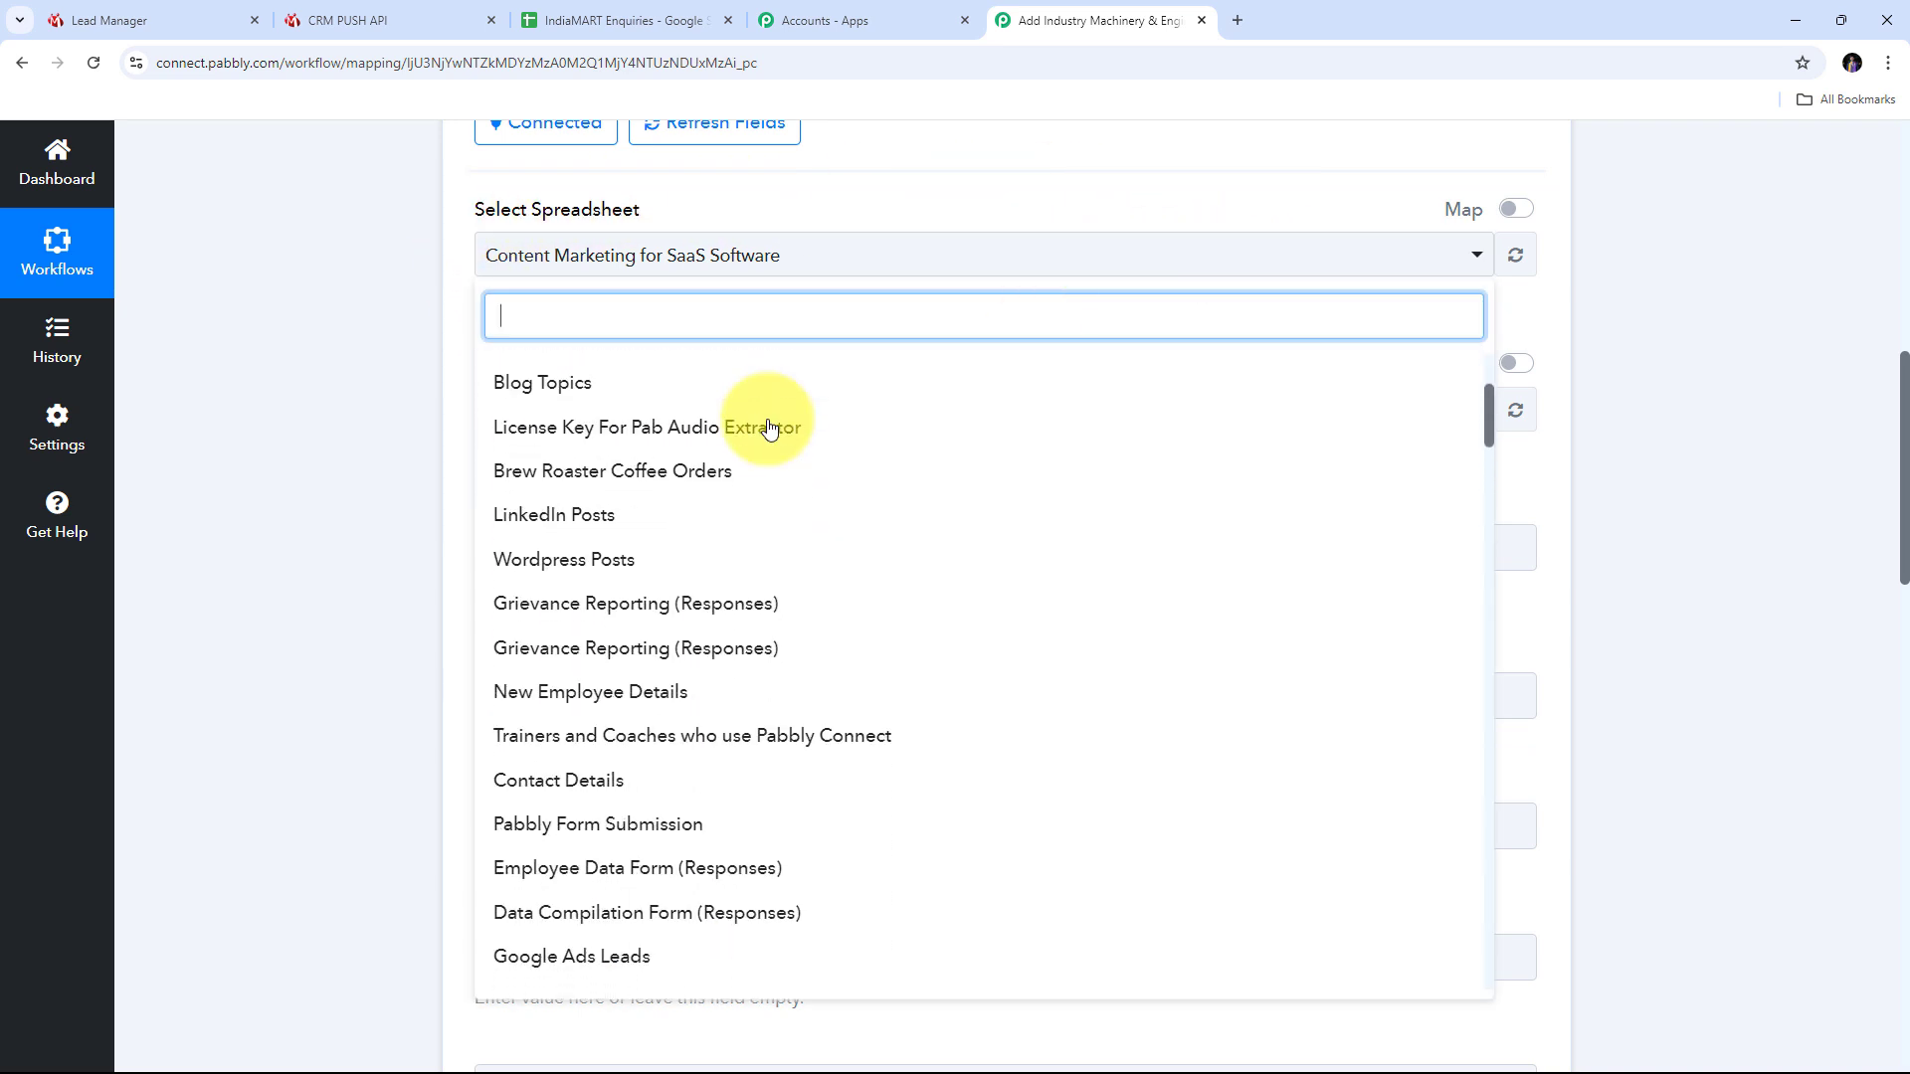
scroll(768, 427, "up", 3)
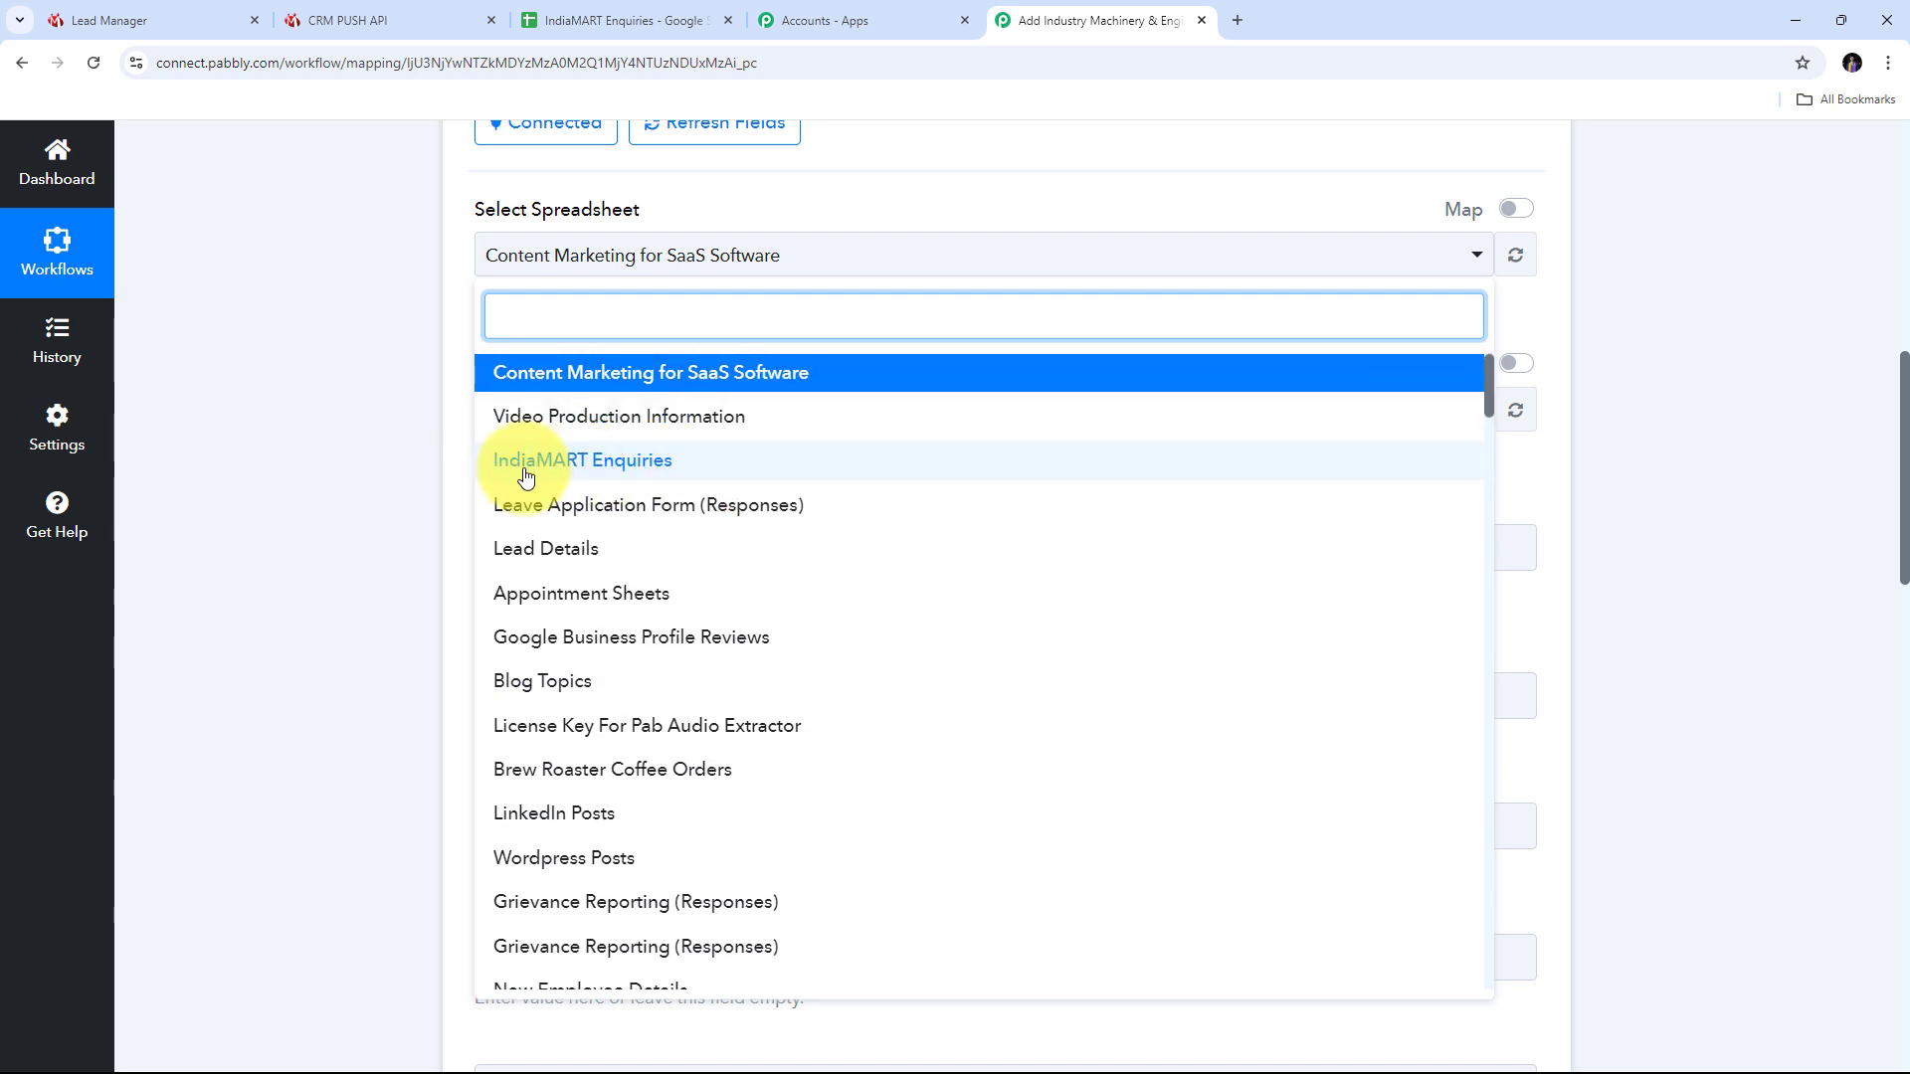
left_click(595, 465)
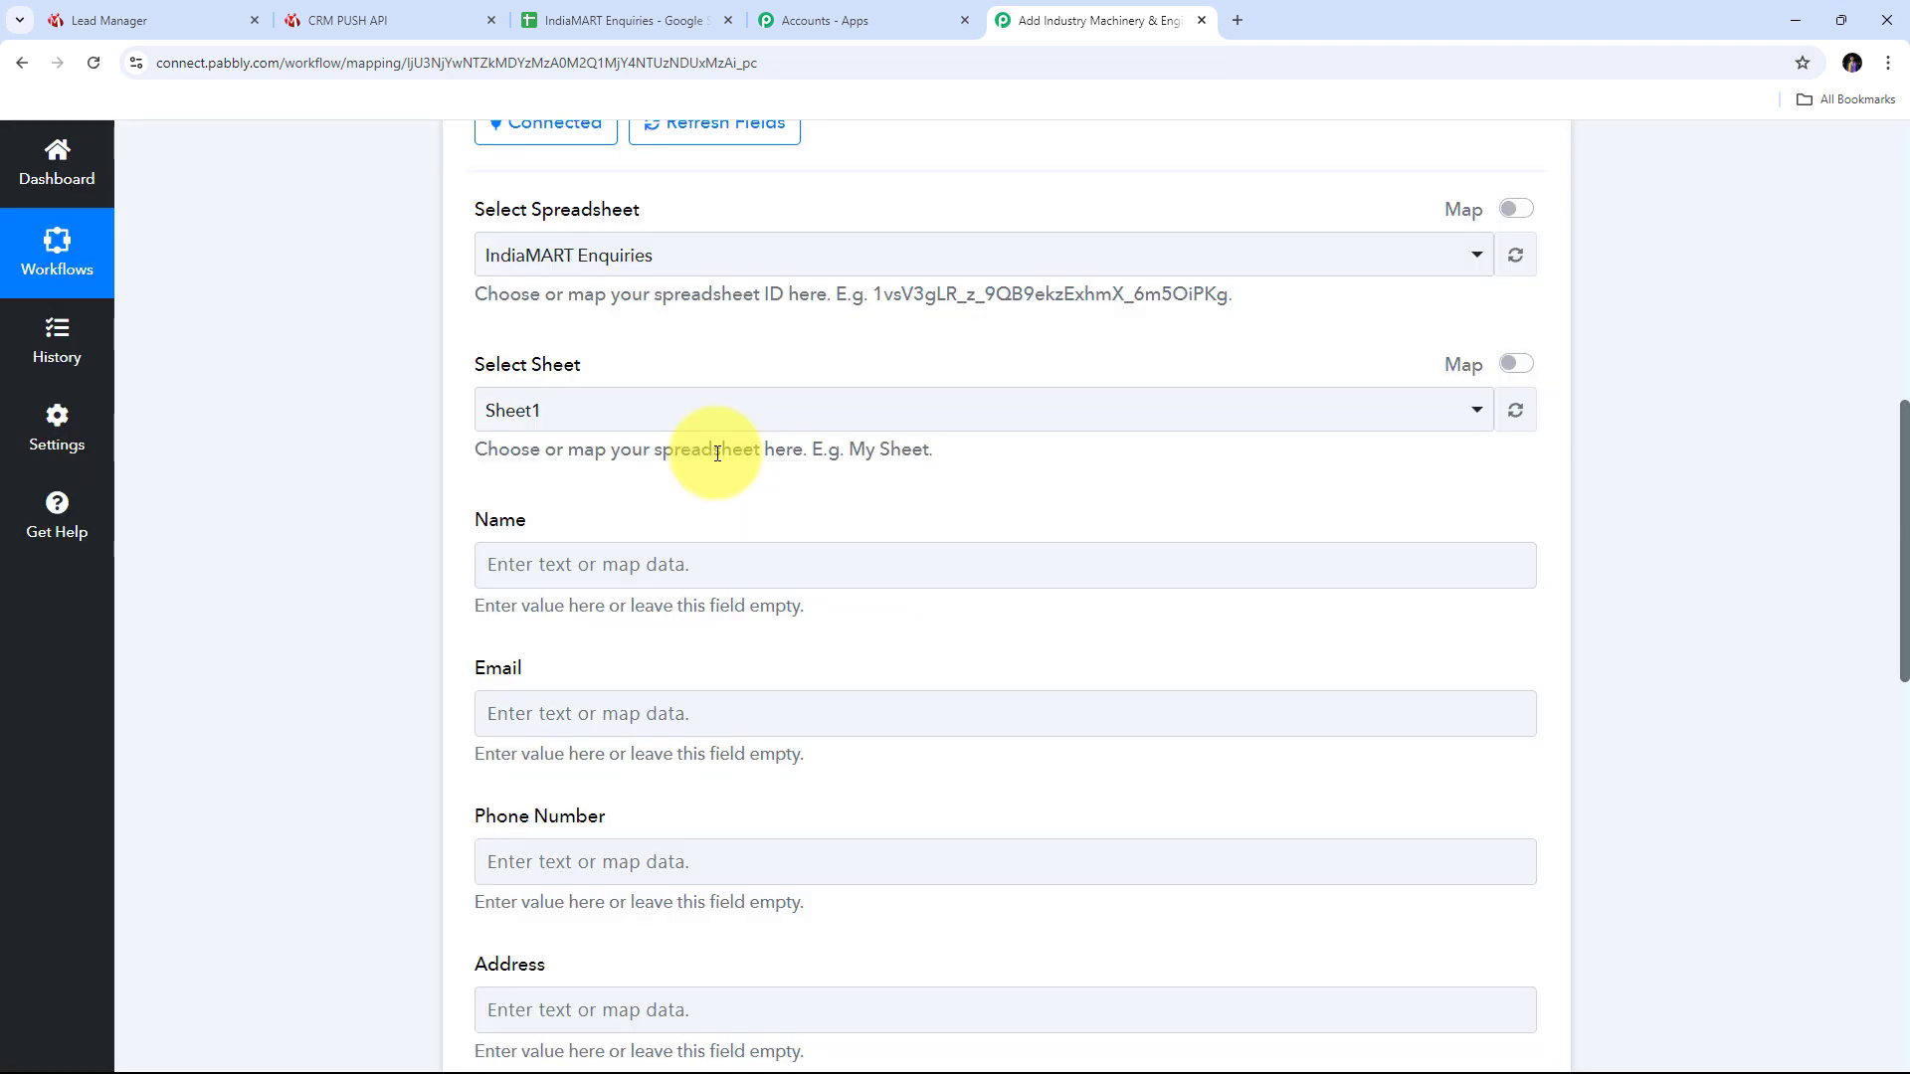
Review the column fields loaded for Sheet1, from Name through Product Name.
scroll(695, 454, "down", 7)
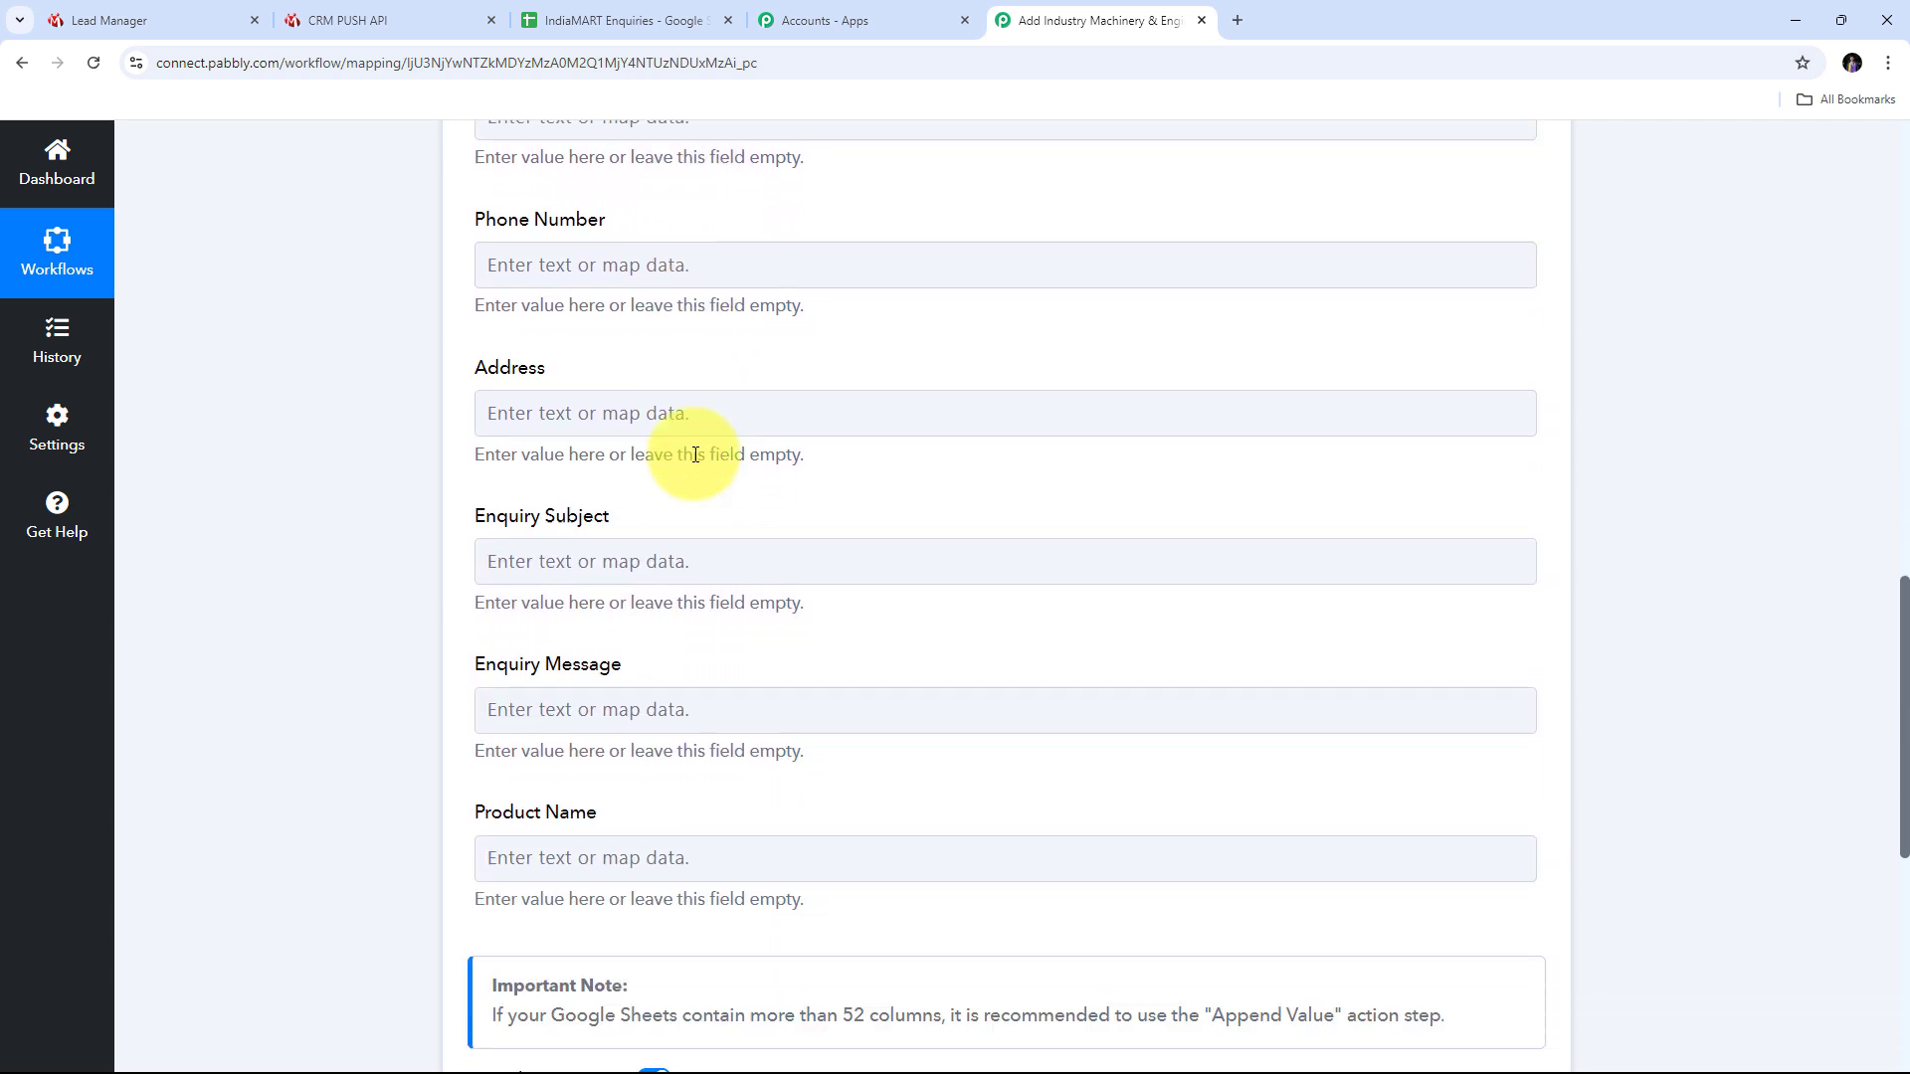
scroll(695, 454, "up", 5)
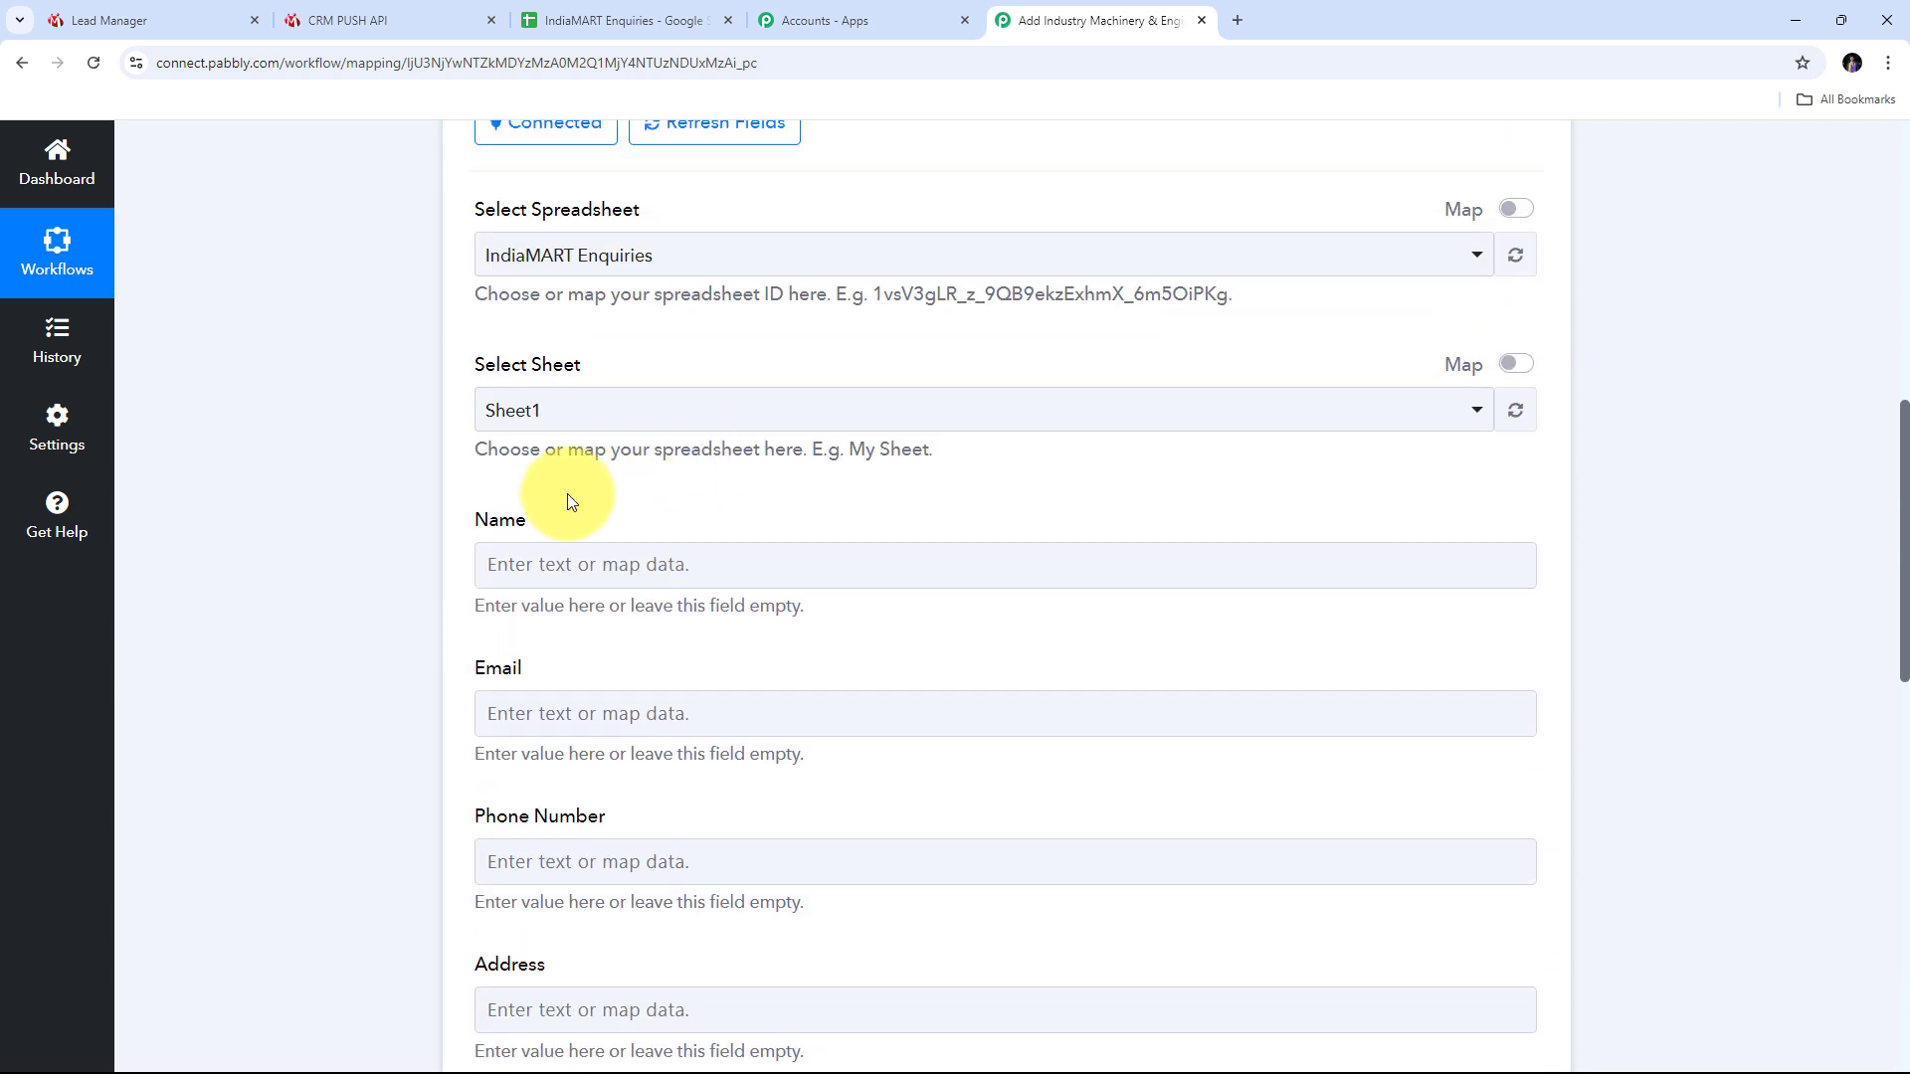
scroll(567, 493, "down", 1)
scroll(947, 487, "down", 3)
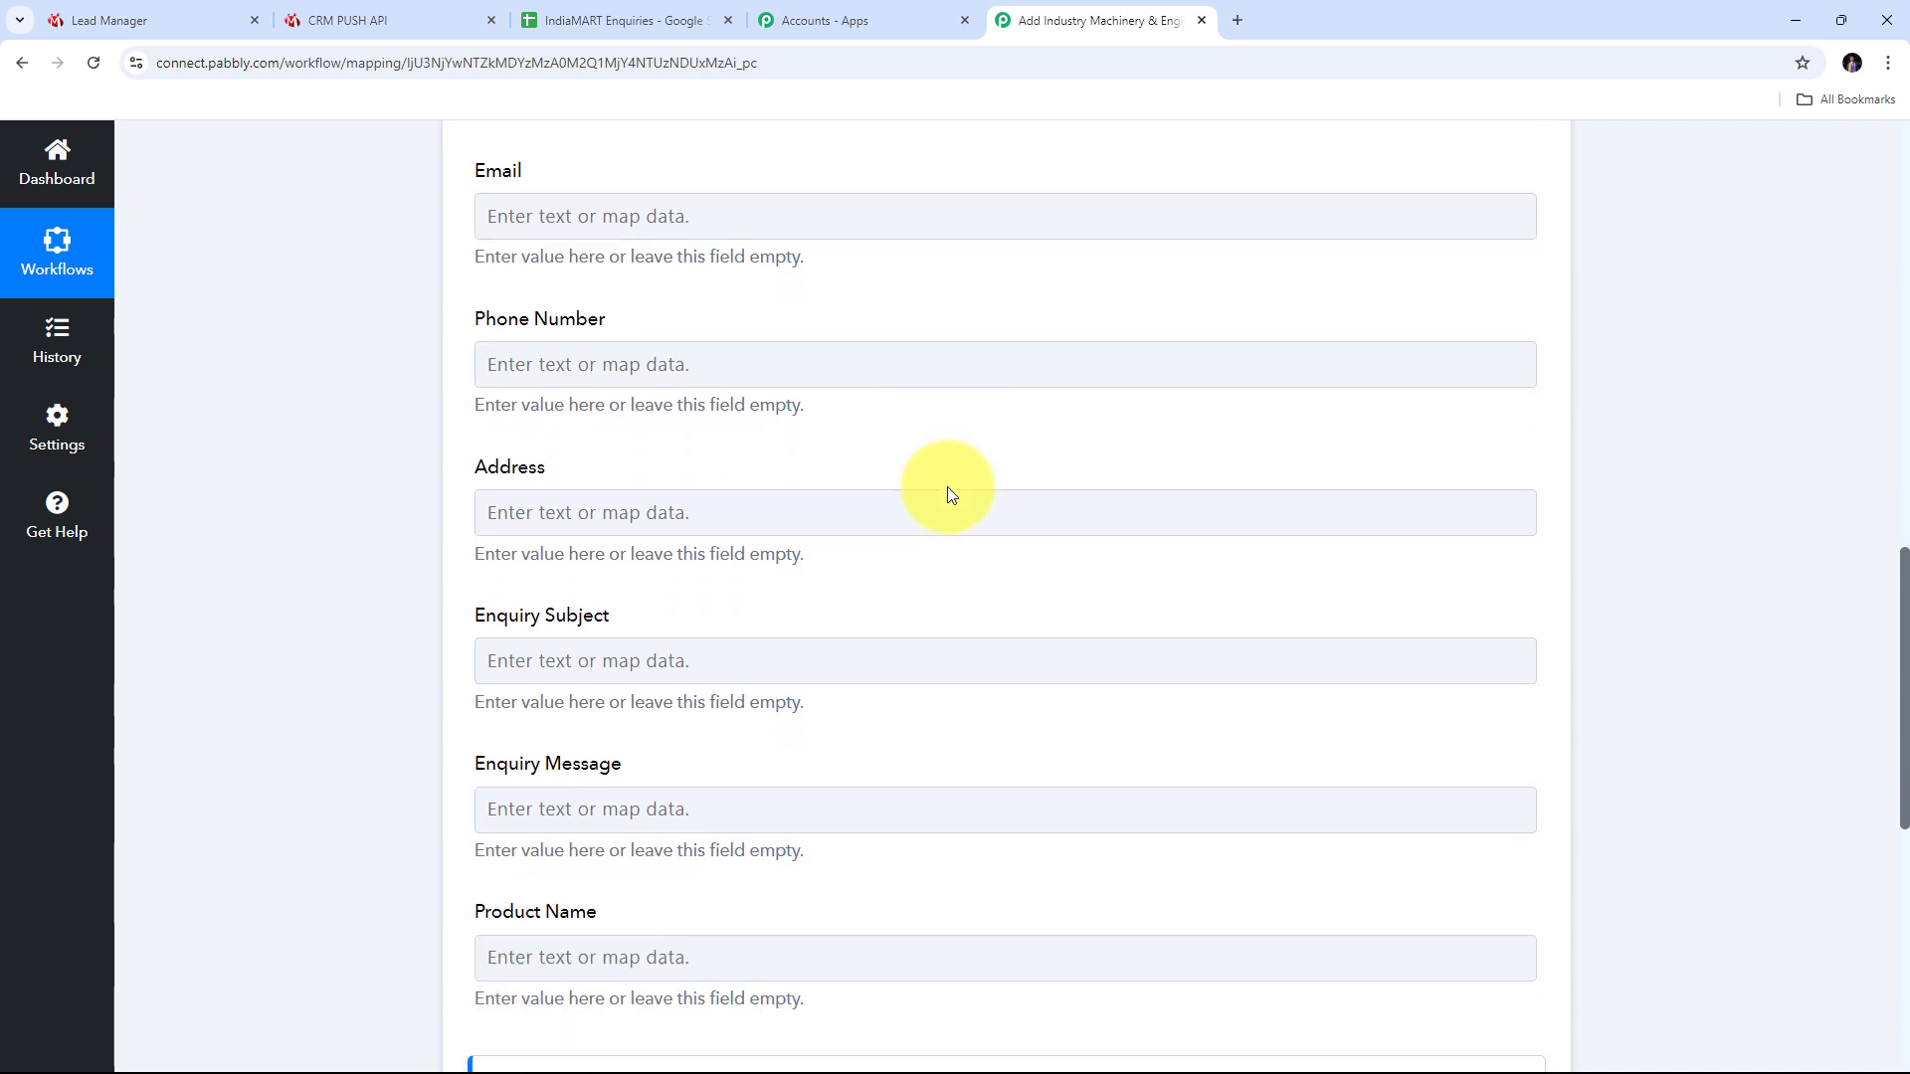
scroll(946, 486, "up", 3)
scroll(444, 422, "down", 5)
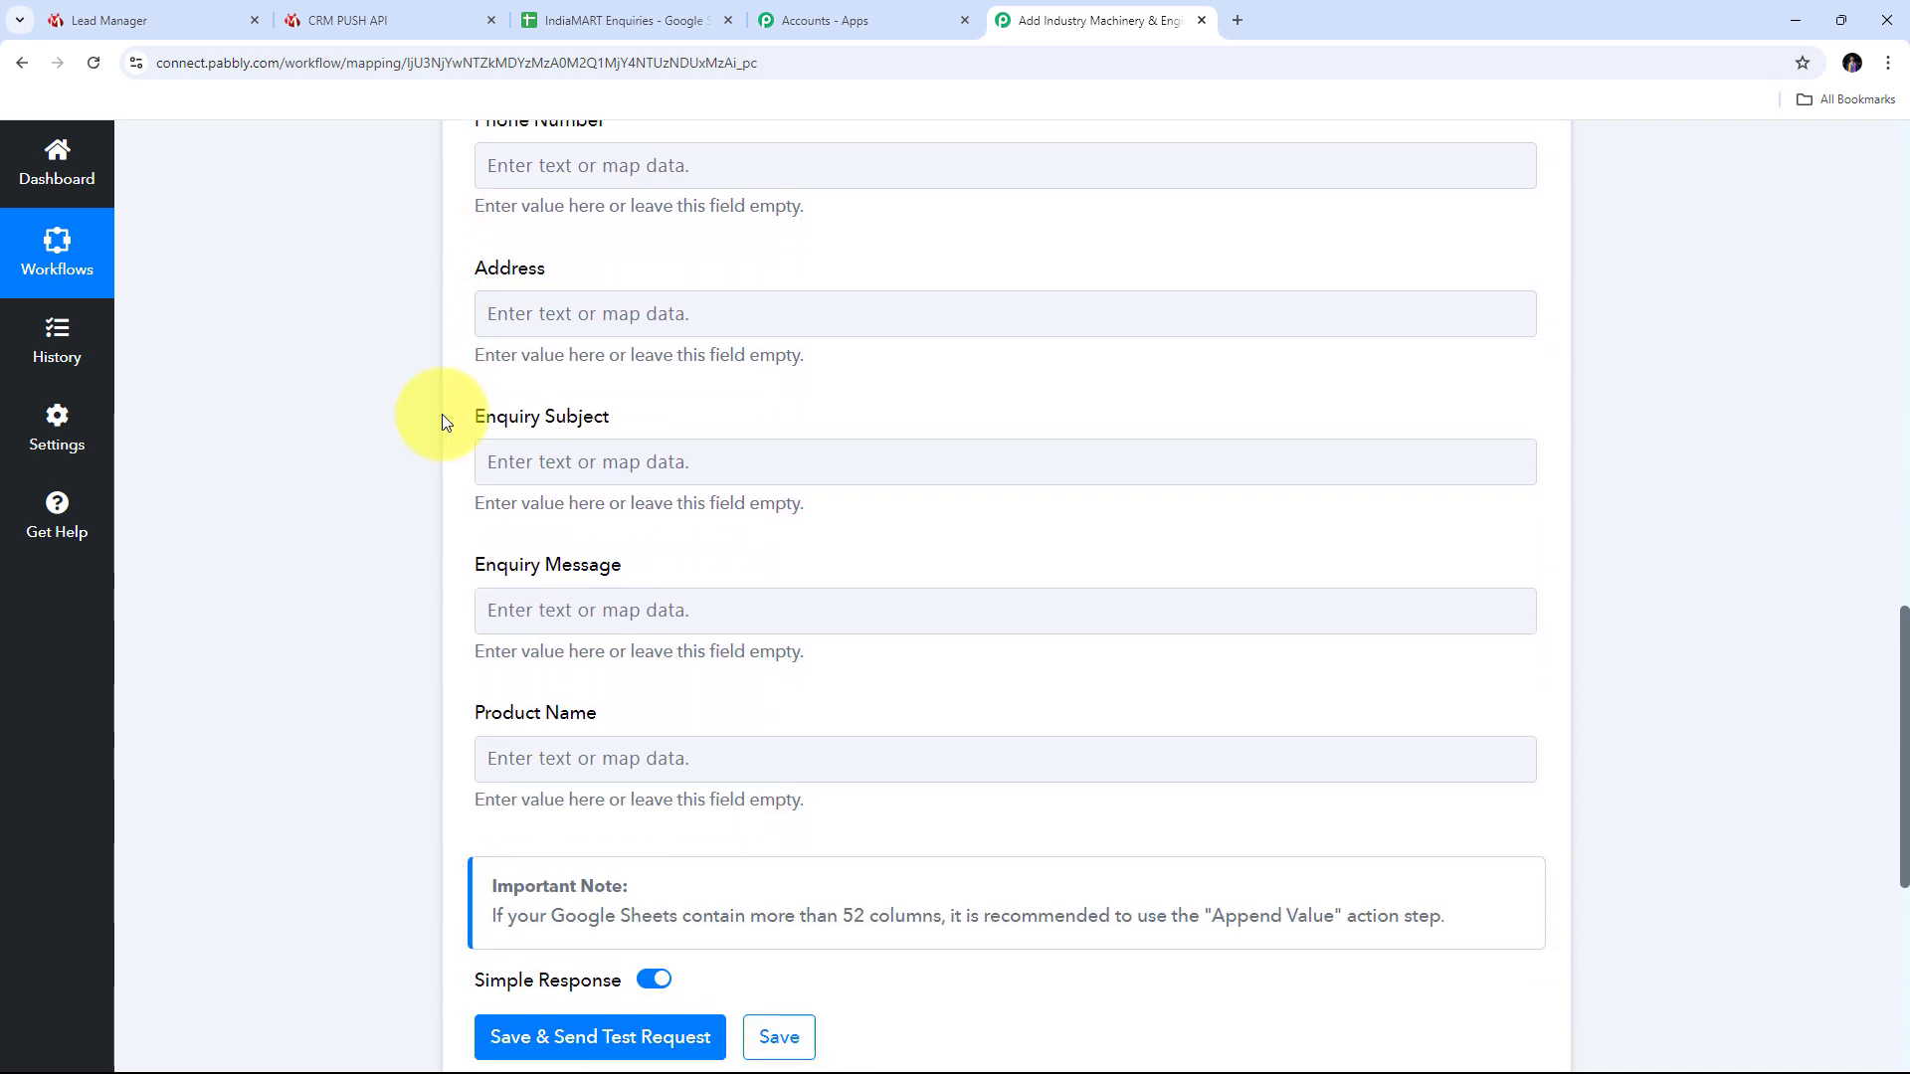
scroll(443, 417, "up", 5)
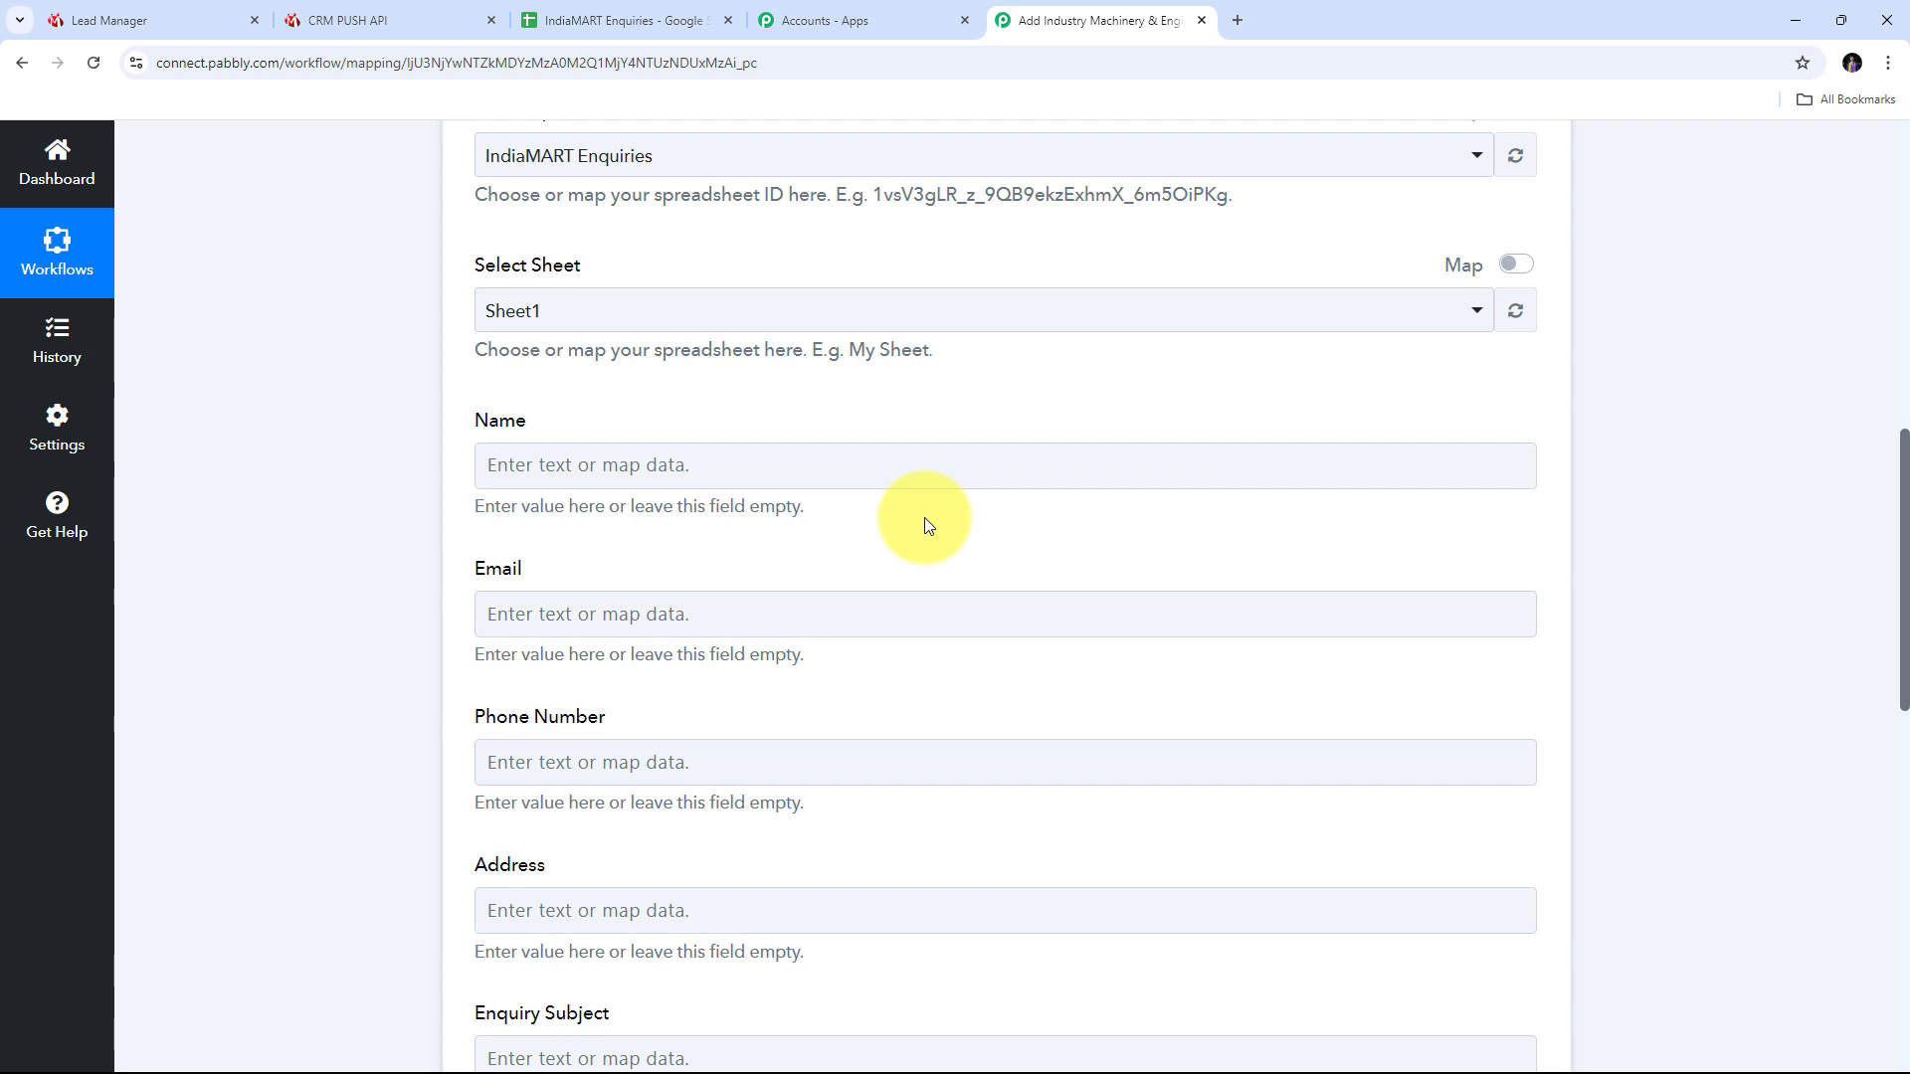
Map the Name field to RESPONSE SENDER NAME from the IndiaMART New Leads data.
left_click(503, 468)
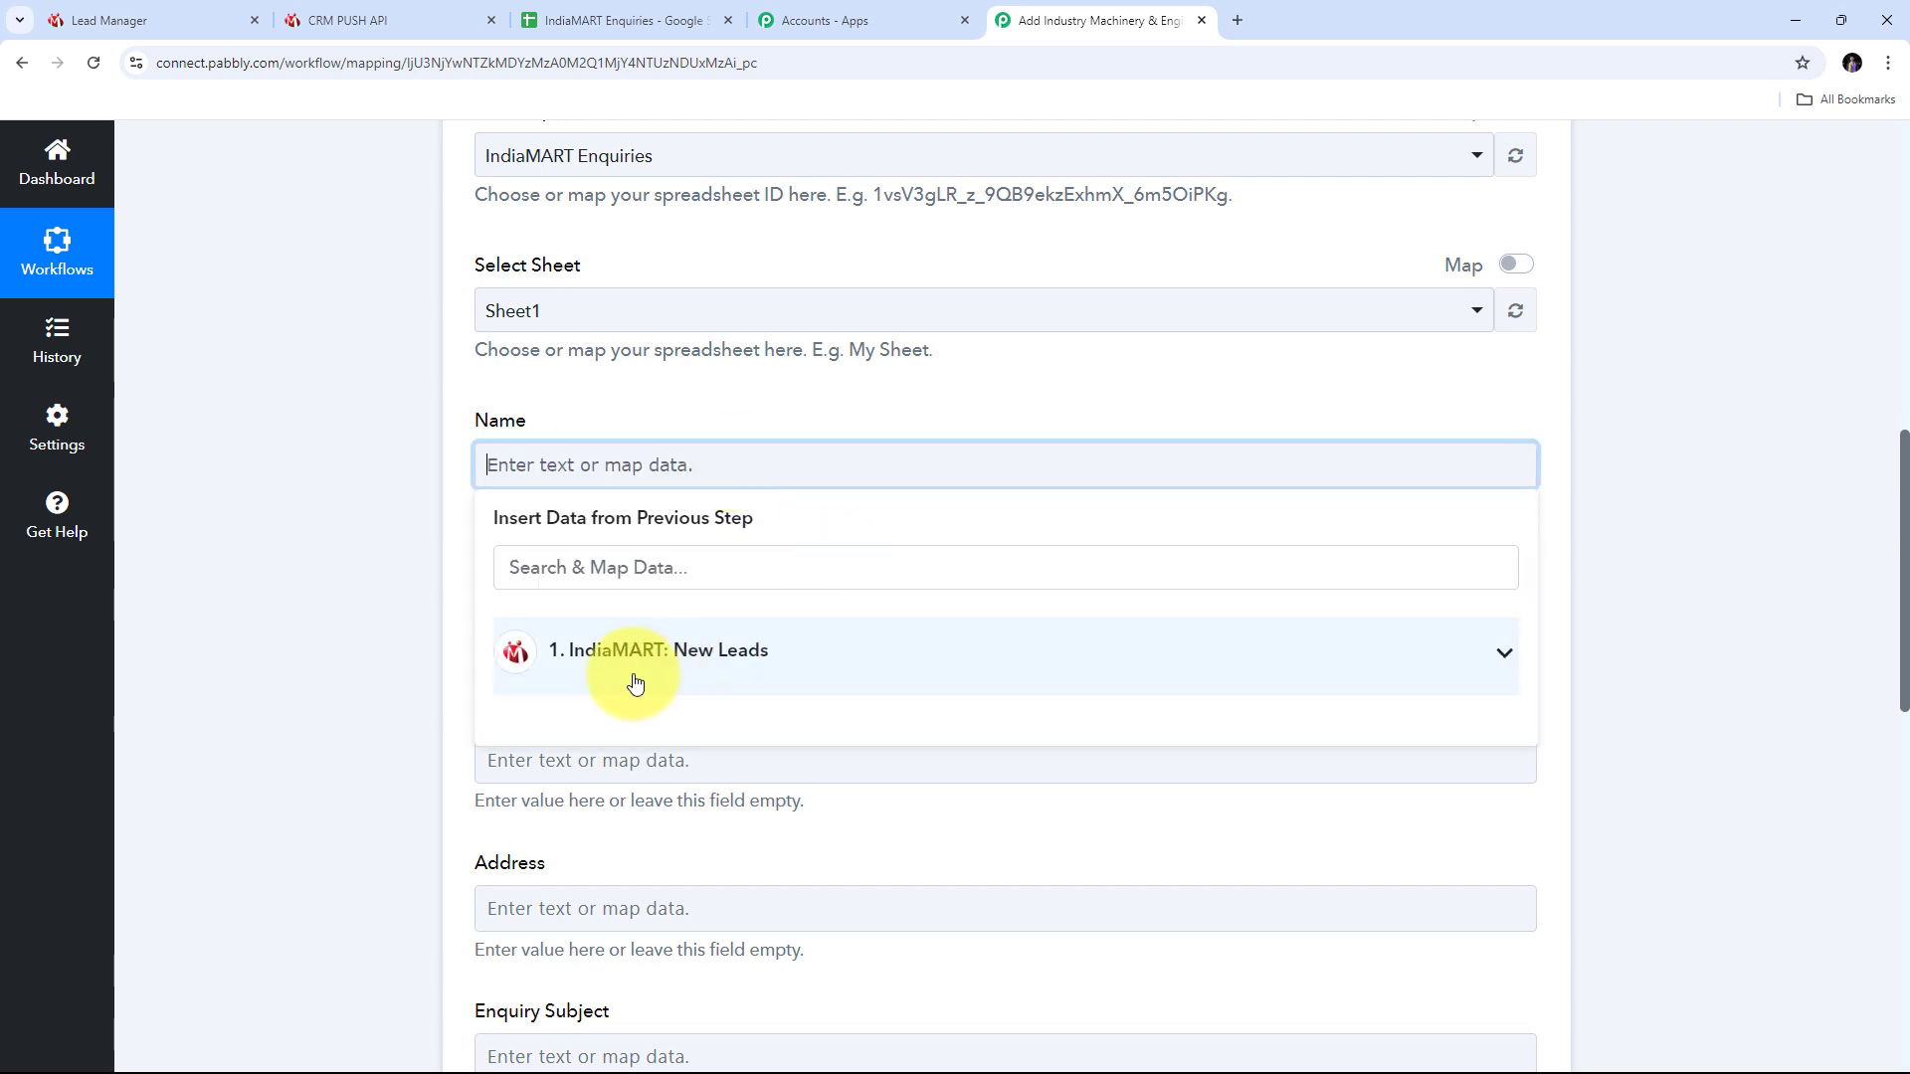
left_click(640, 653)
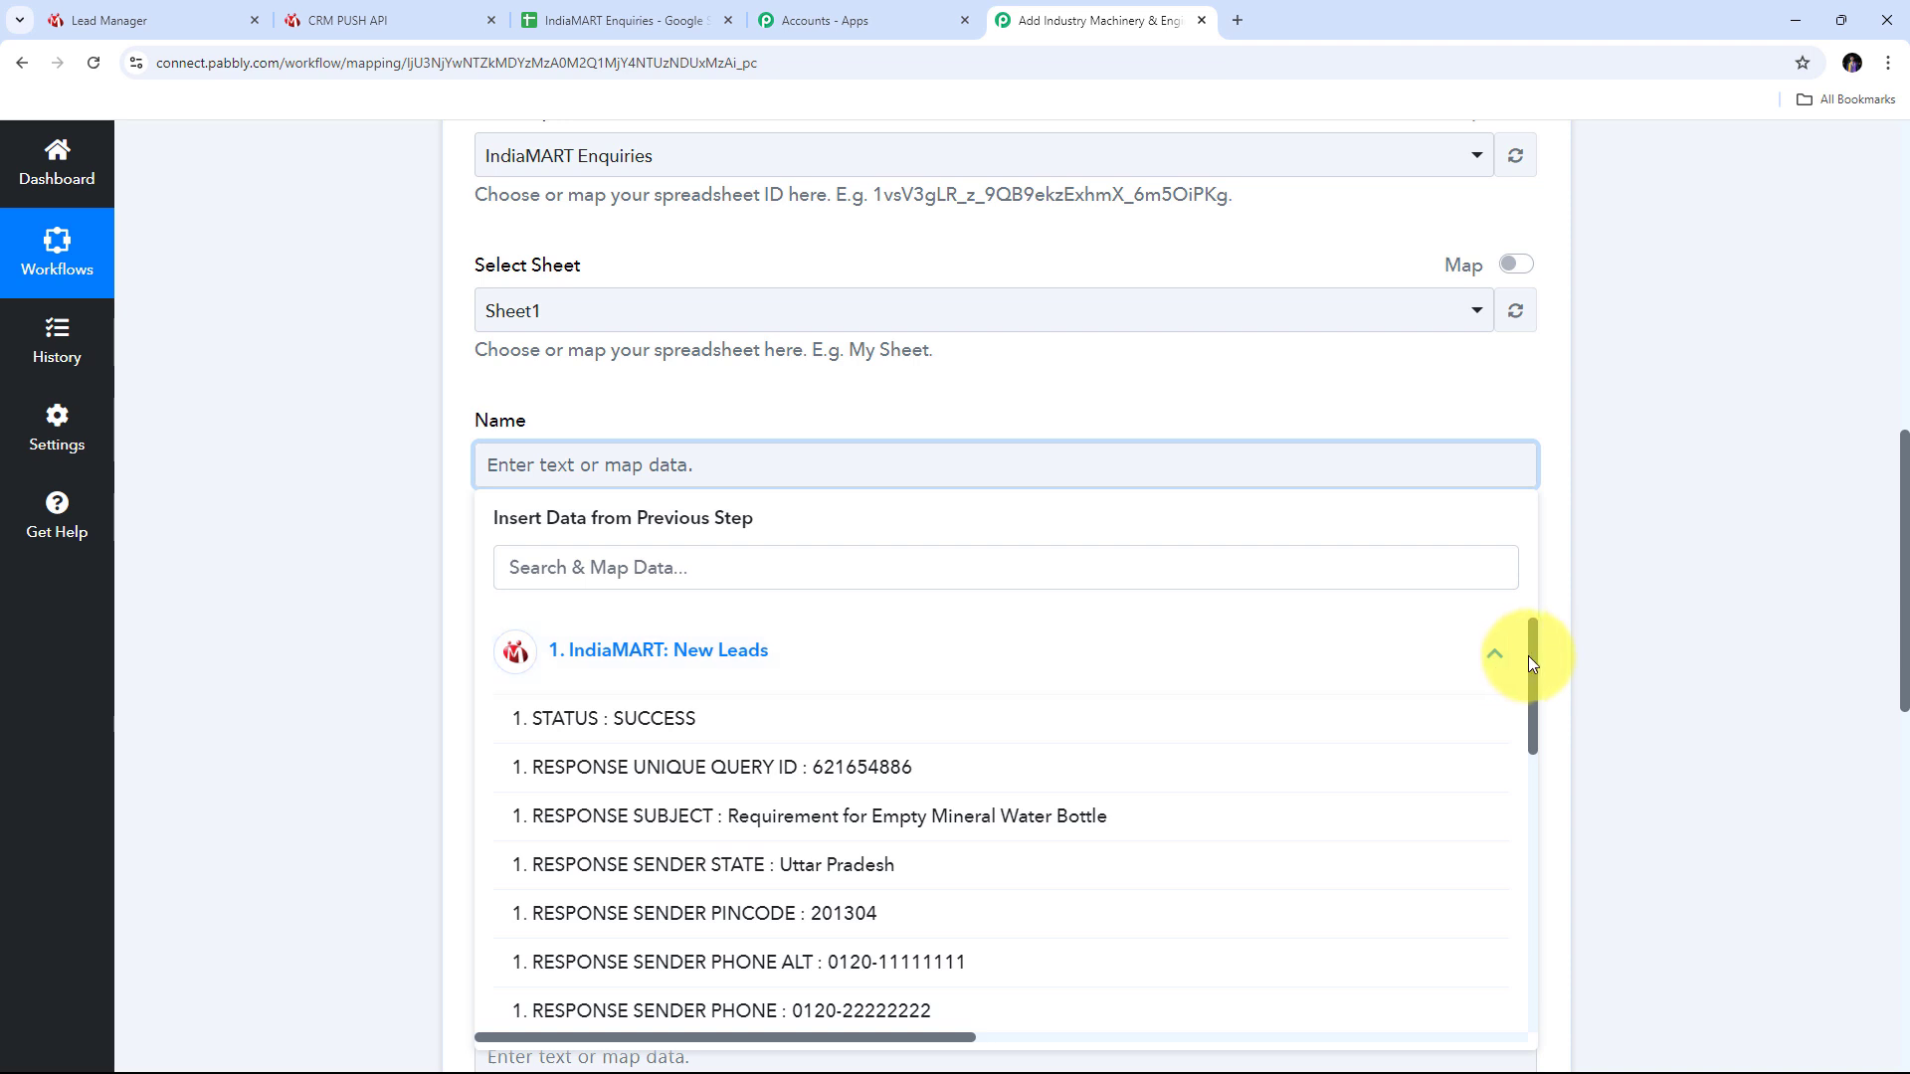
left_click_drag(1534, 660, 1533, 688)
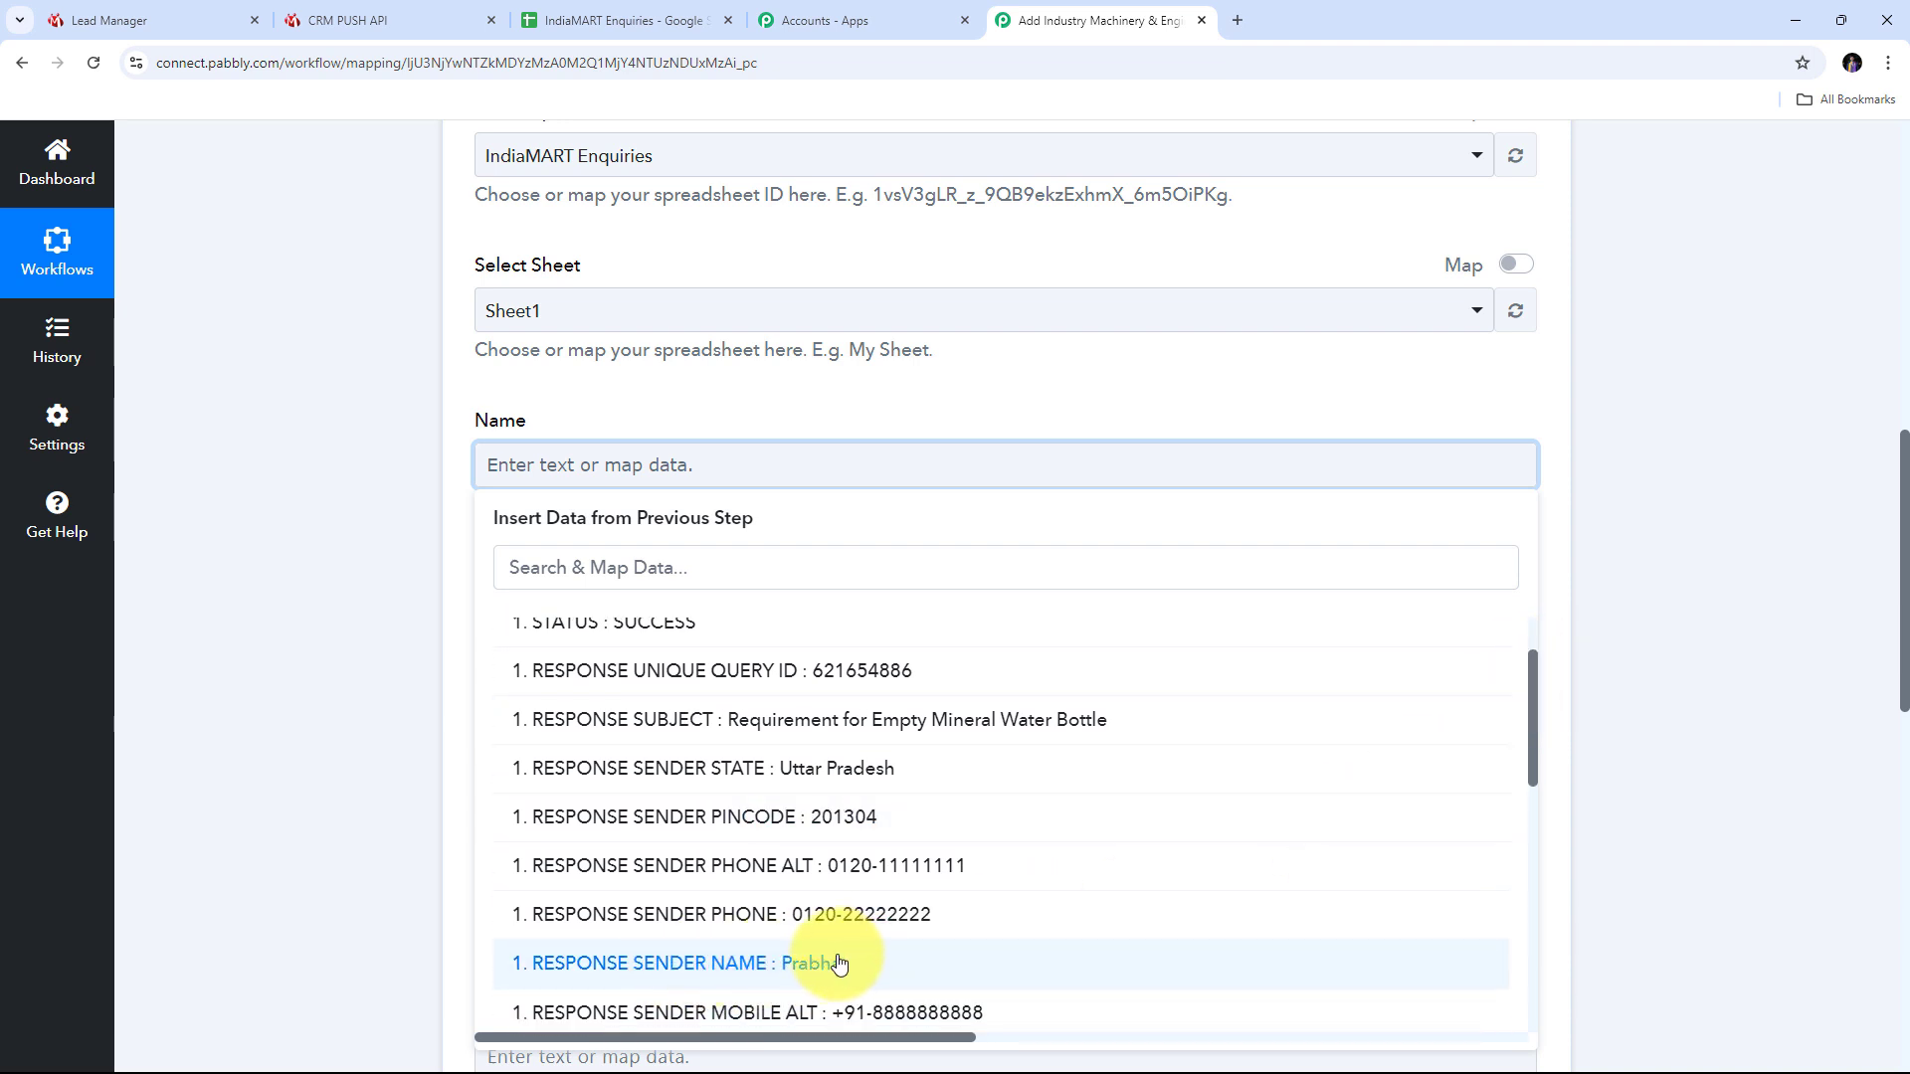
left_click(805, 964)
left_click(304, 627)
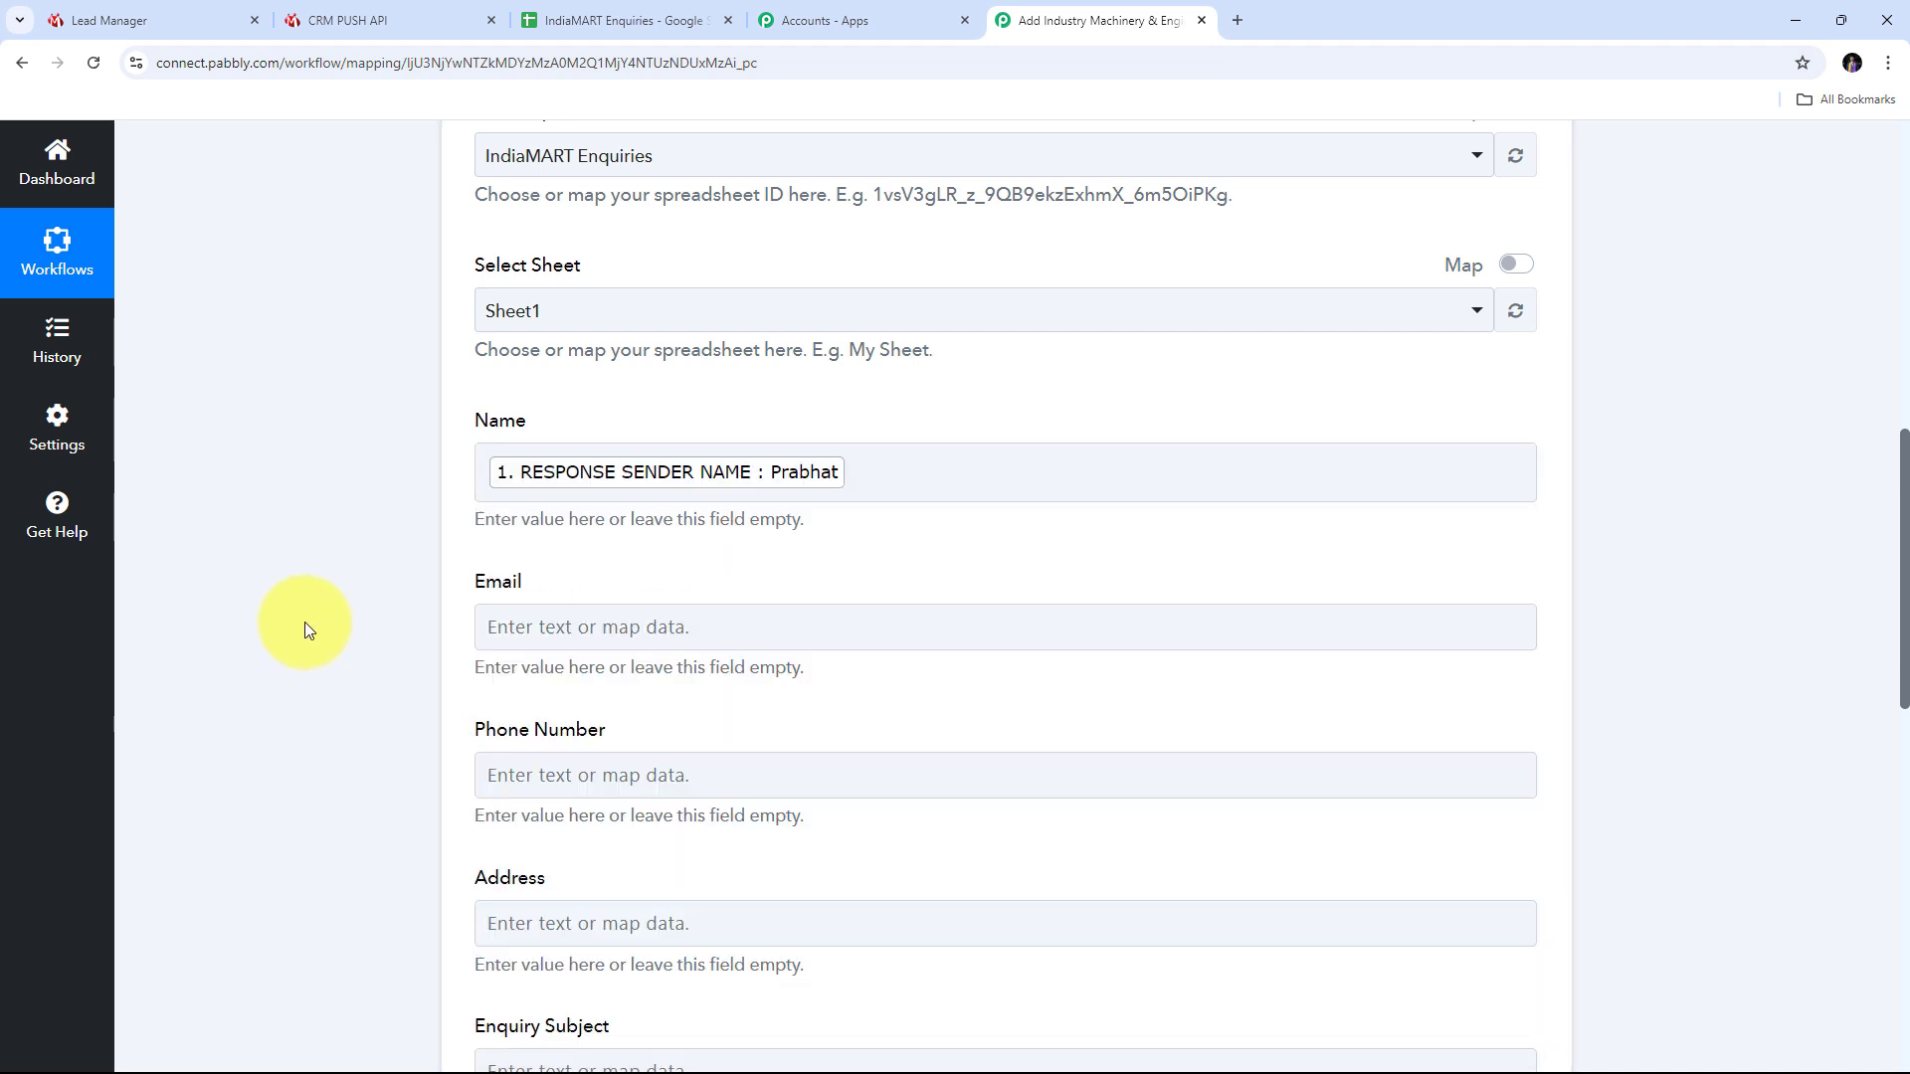
Find the email entries in the IndiaMART New Leads data and map the Email field to RESPONSE SENDER EMAIL.
scroll(685, 559, "down", 1)
scroll(685, 559, "down", 1)
left_click(545, 426)
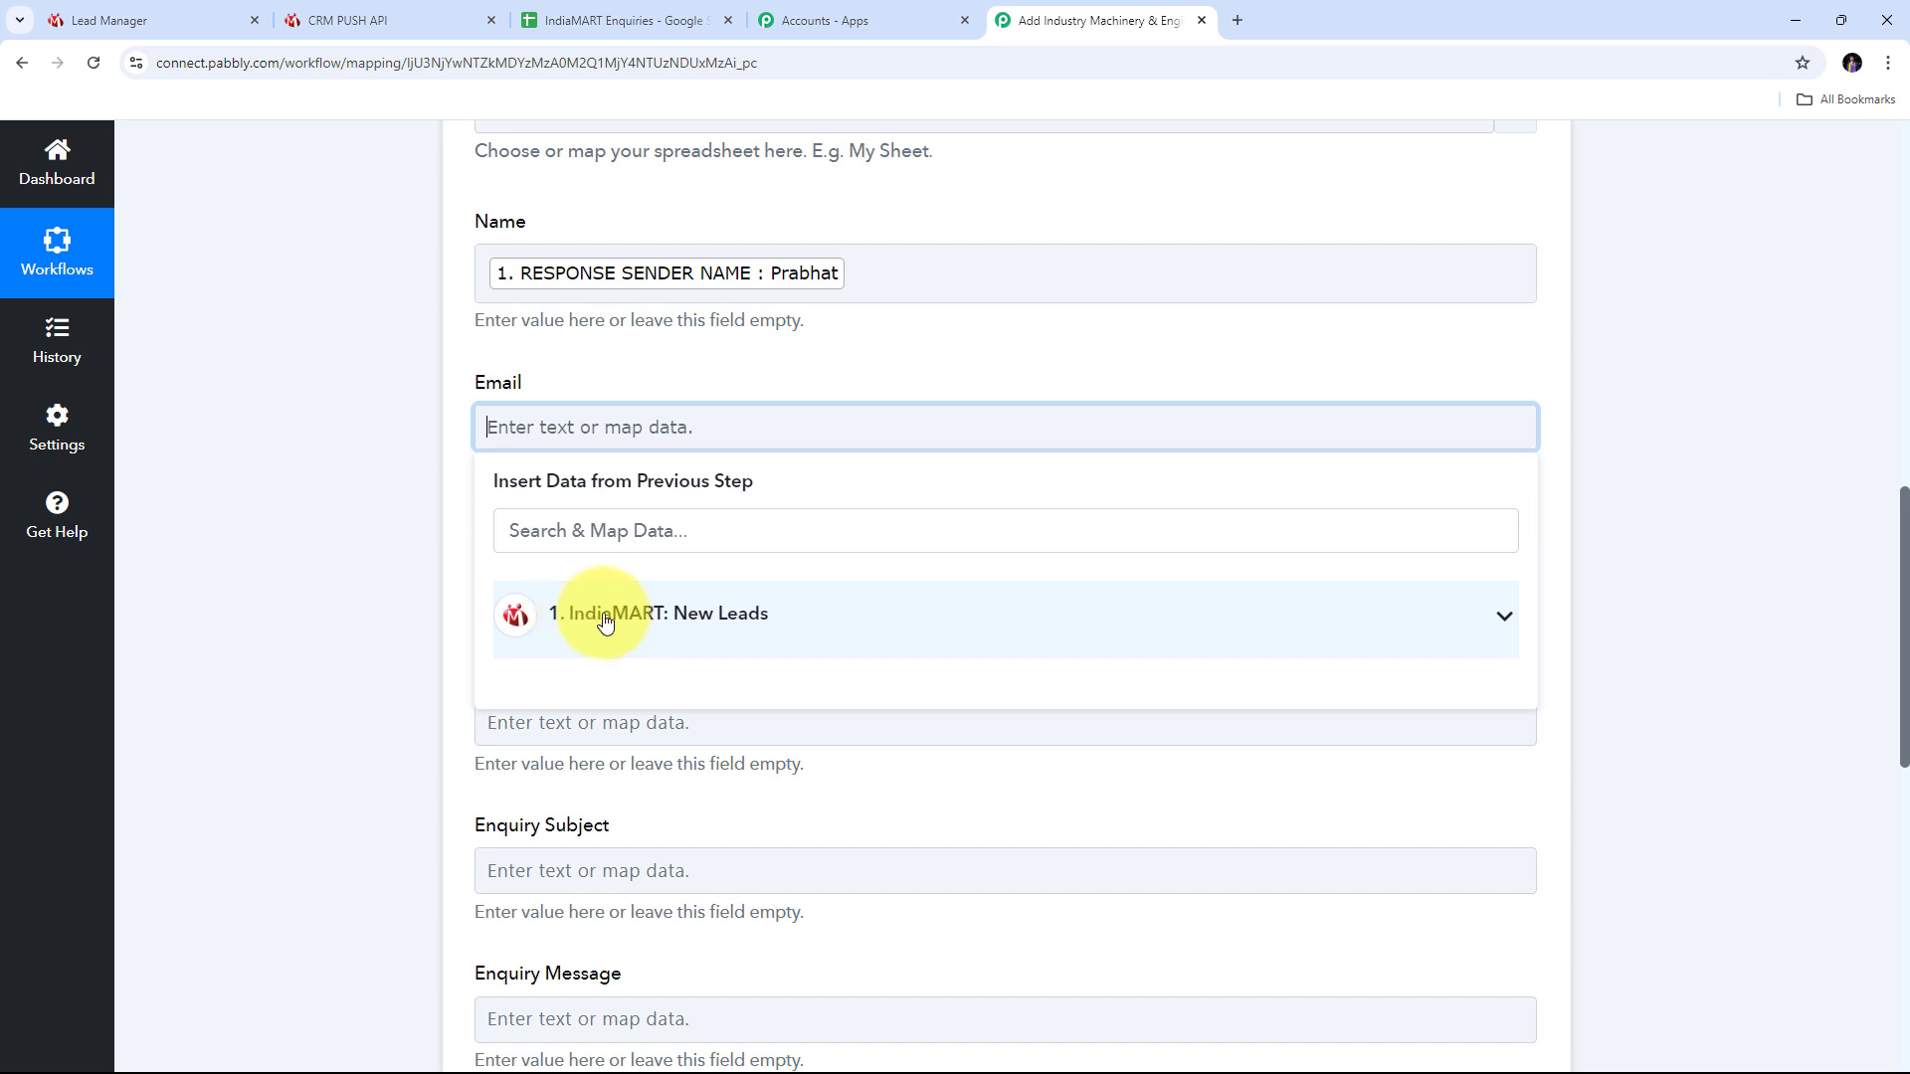
left_click(642, 620)
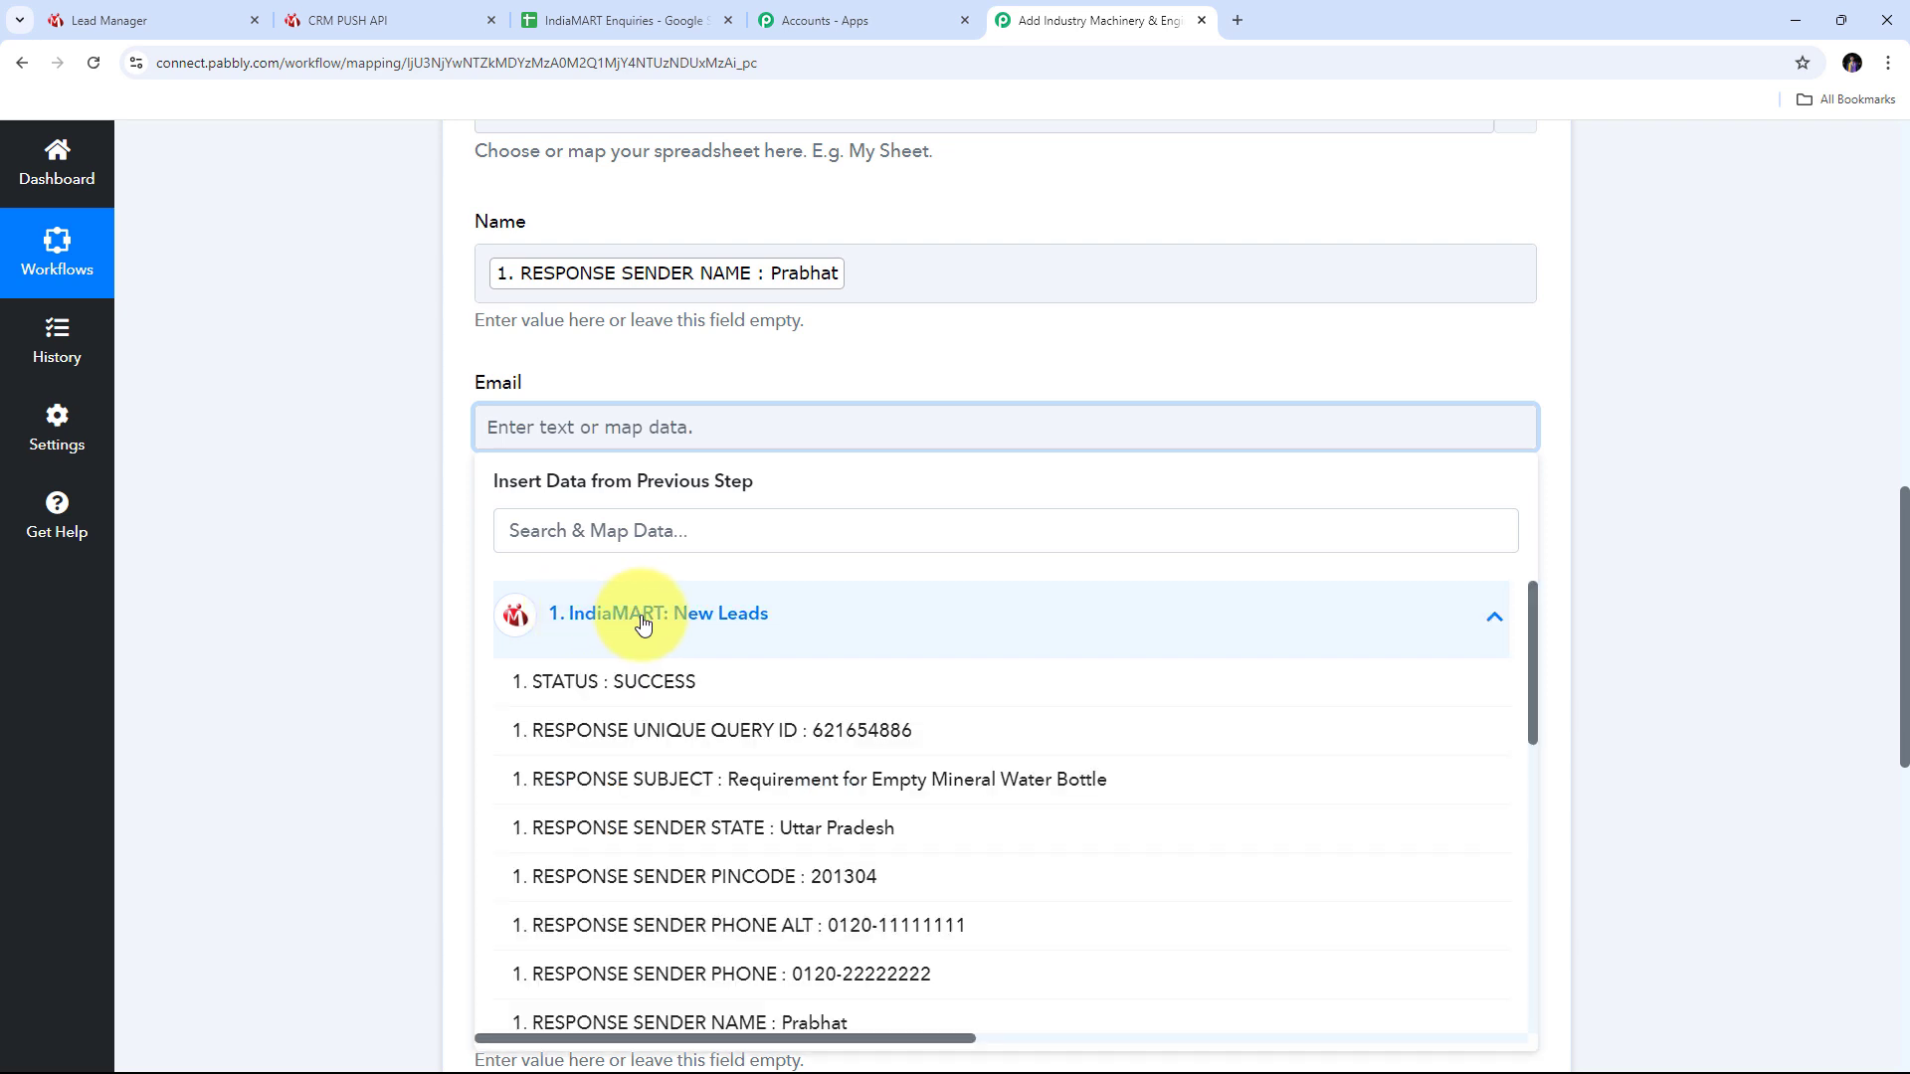
left_click(572, 538)
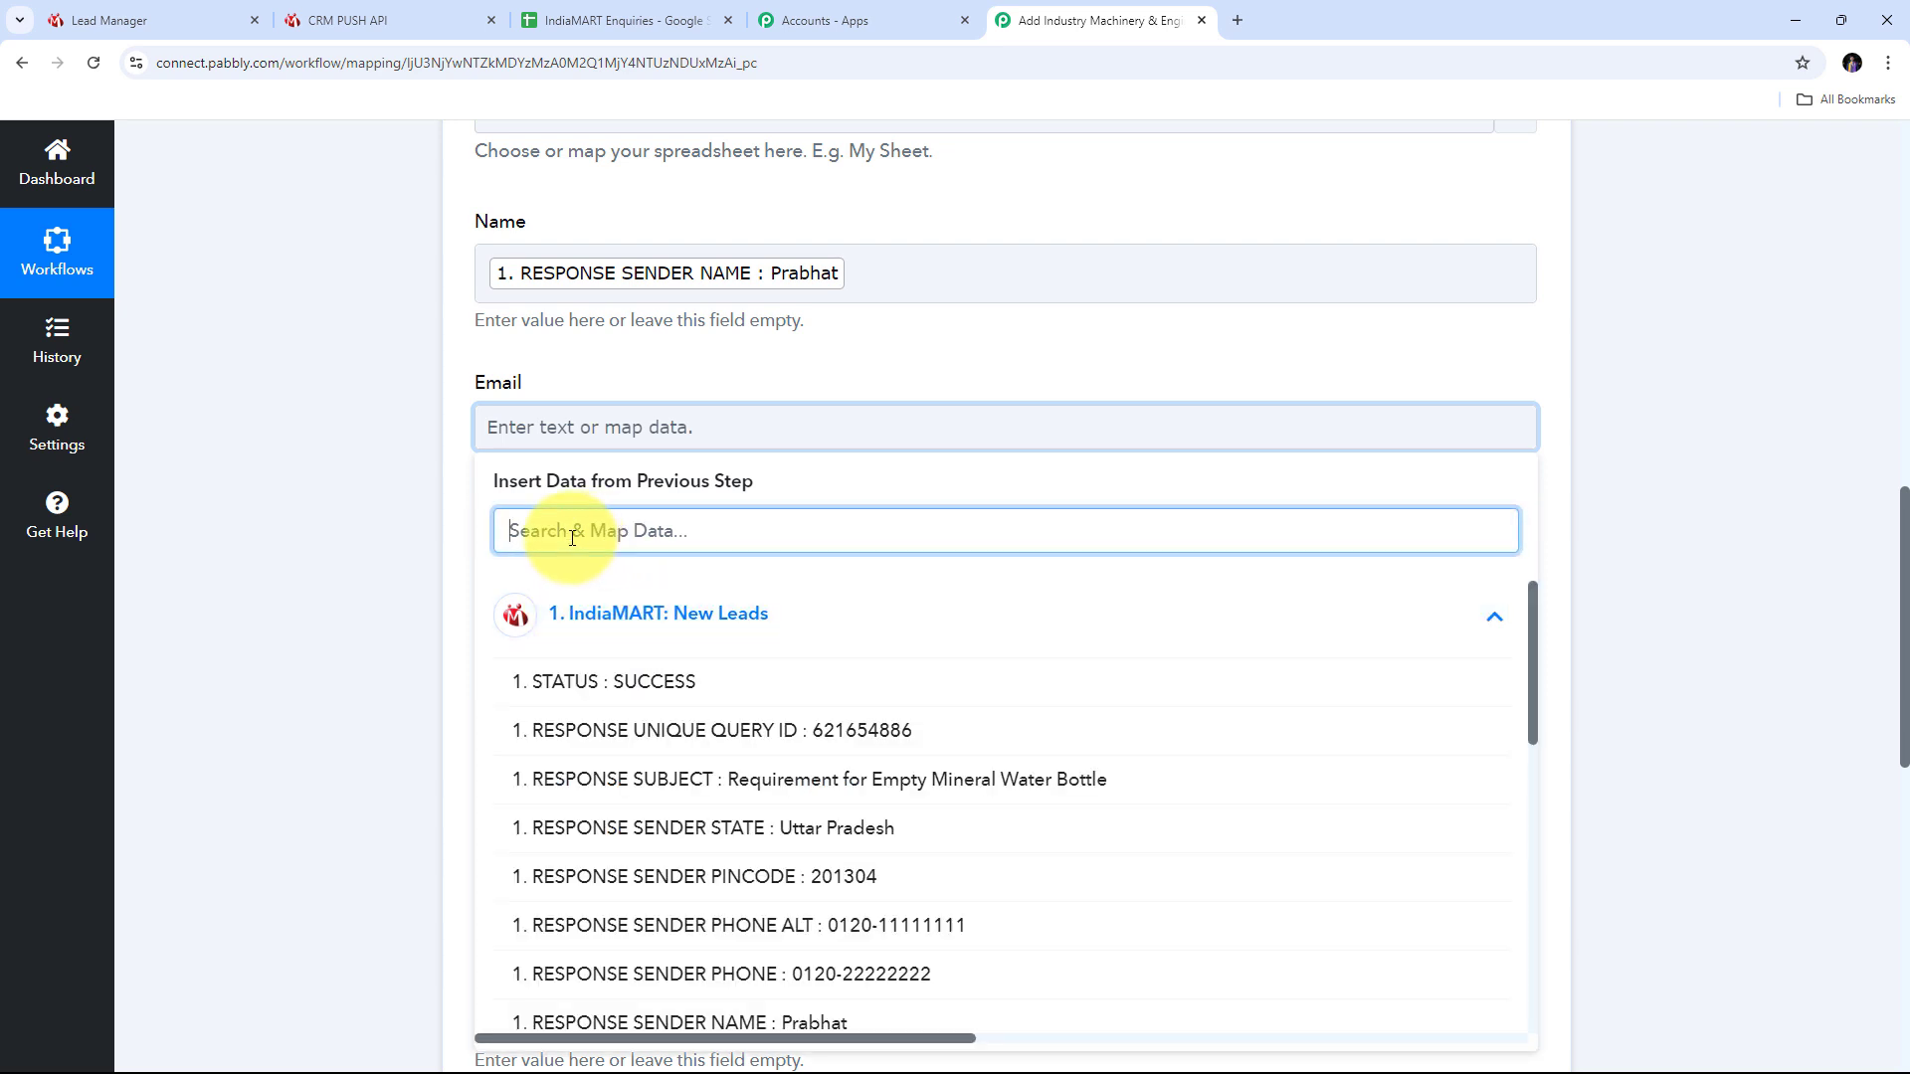
type("Email")
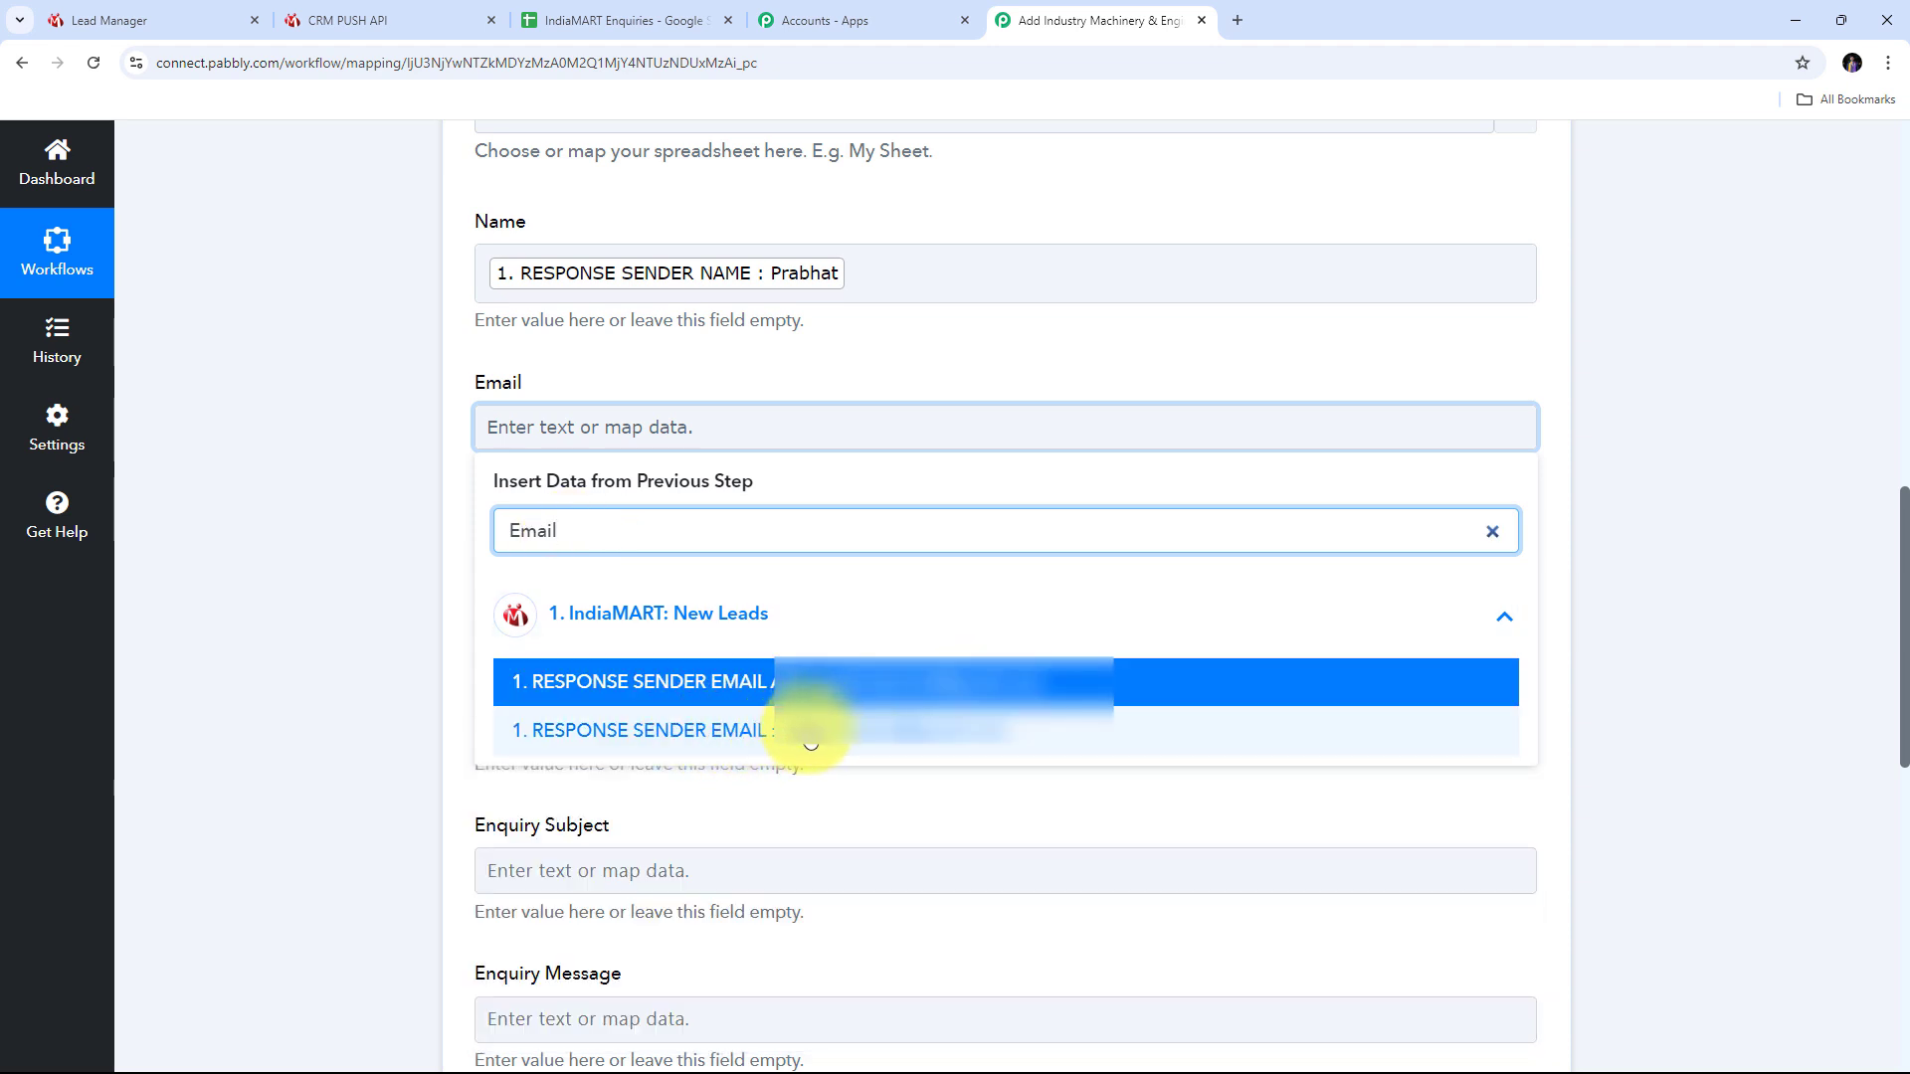
left_click(810, 736)
left_click(416, 527)
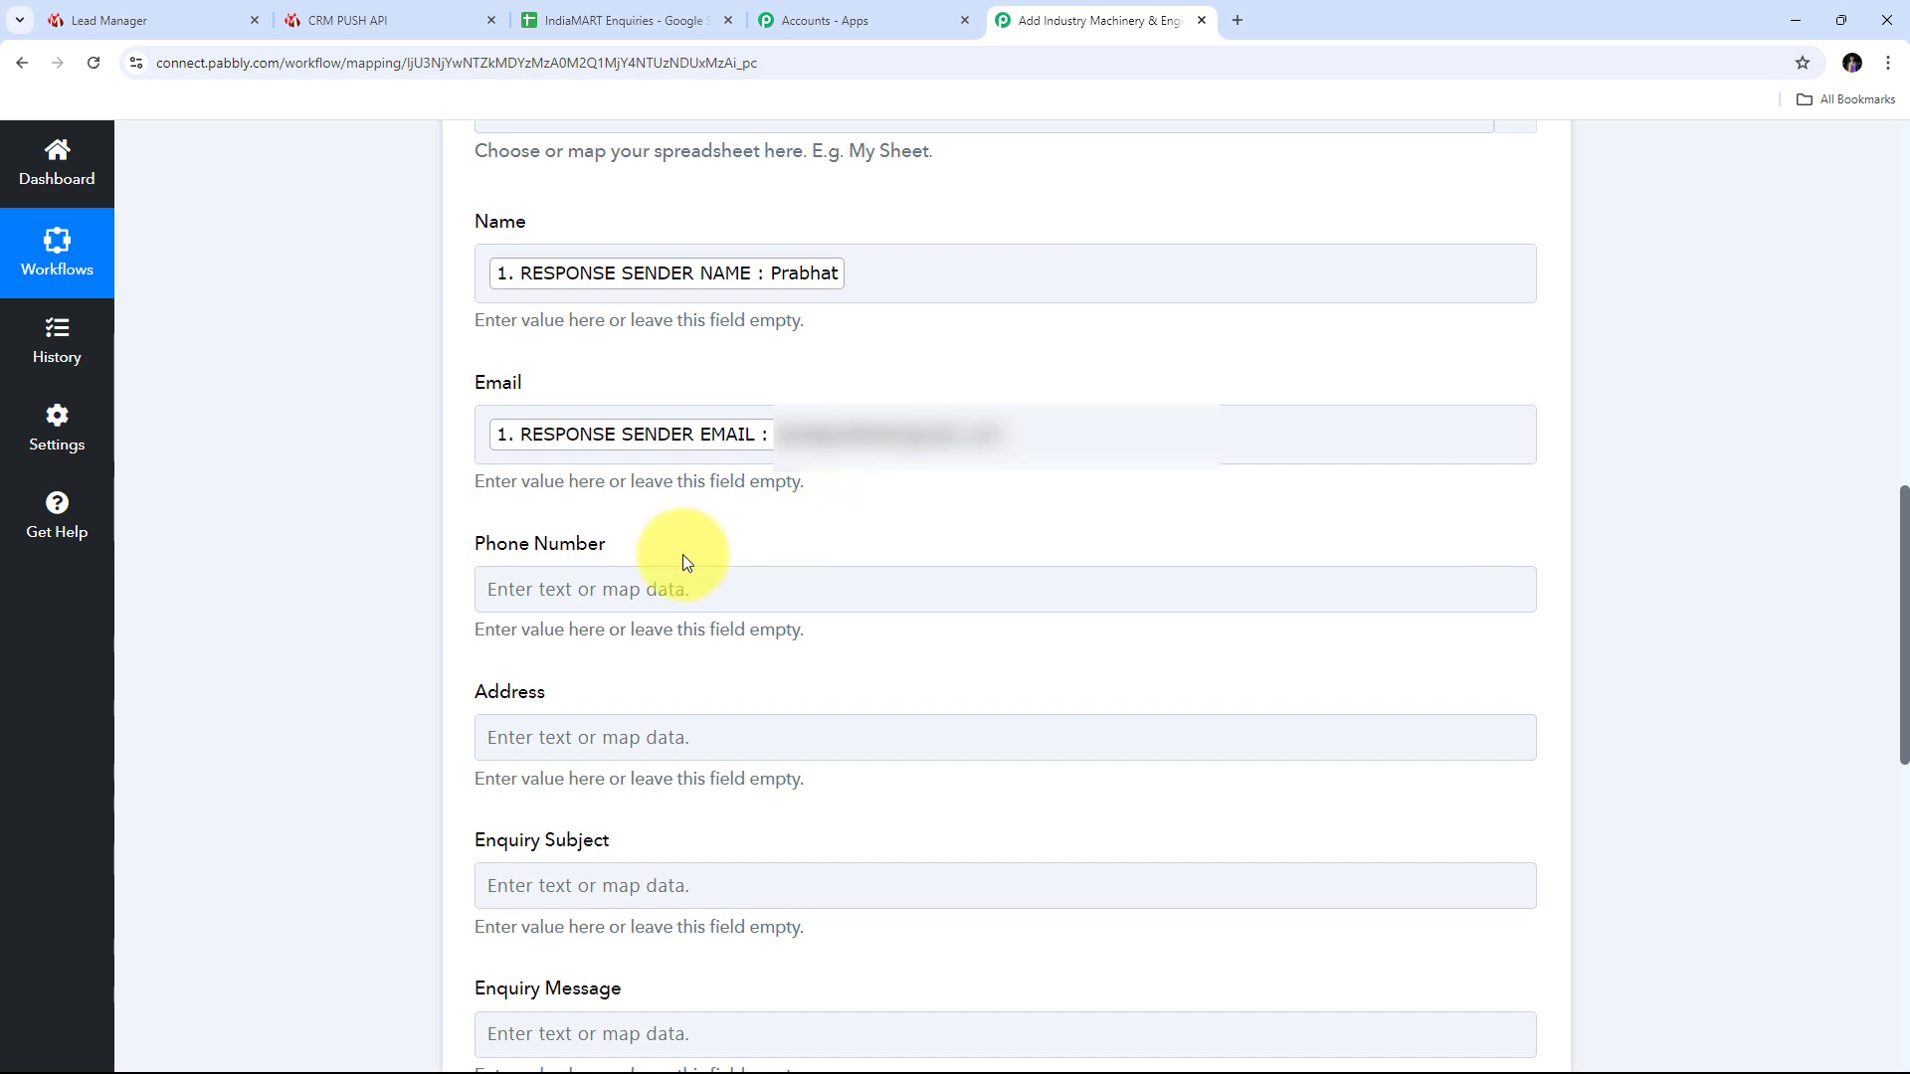
Map the Phone Number field to RESPONSE SENDER MOBILE from the IndiaMART lead data.
left_click(525, 591)
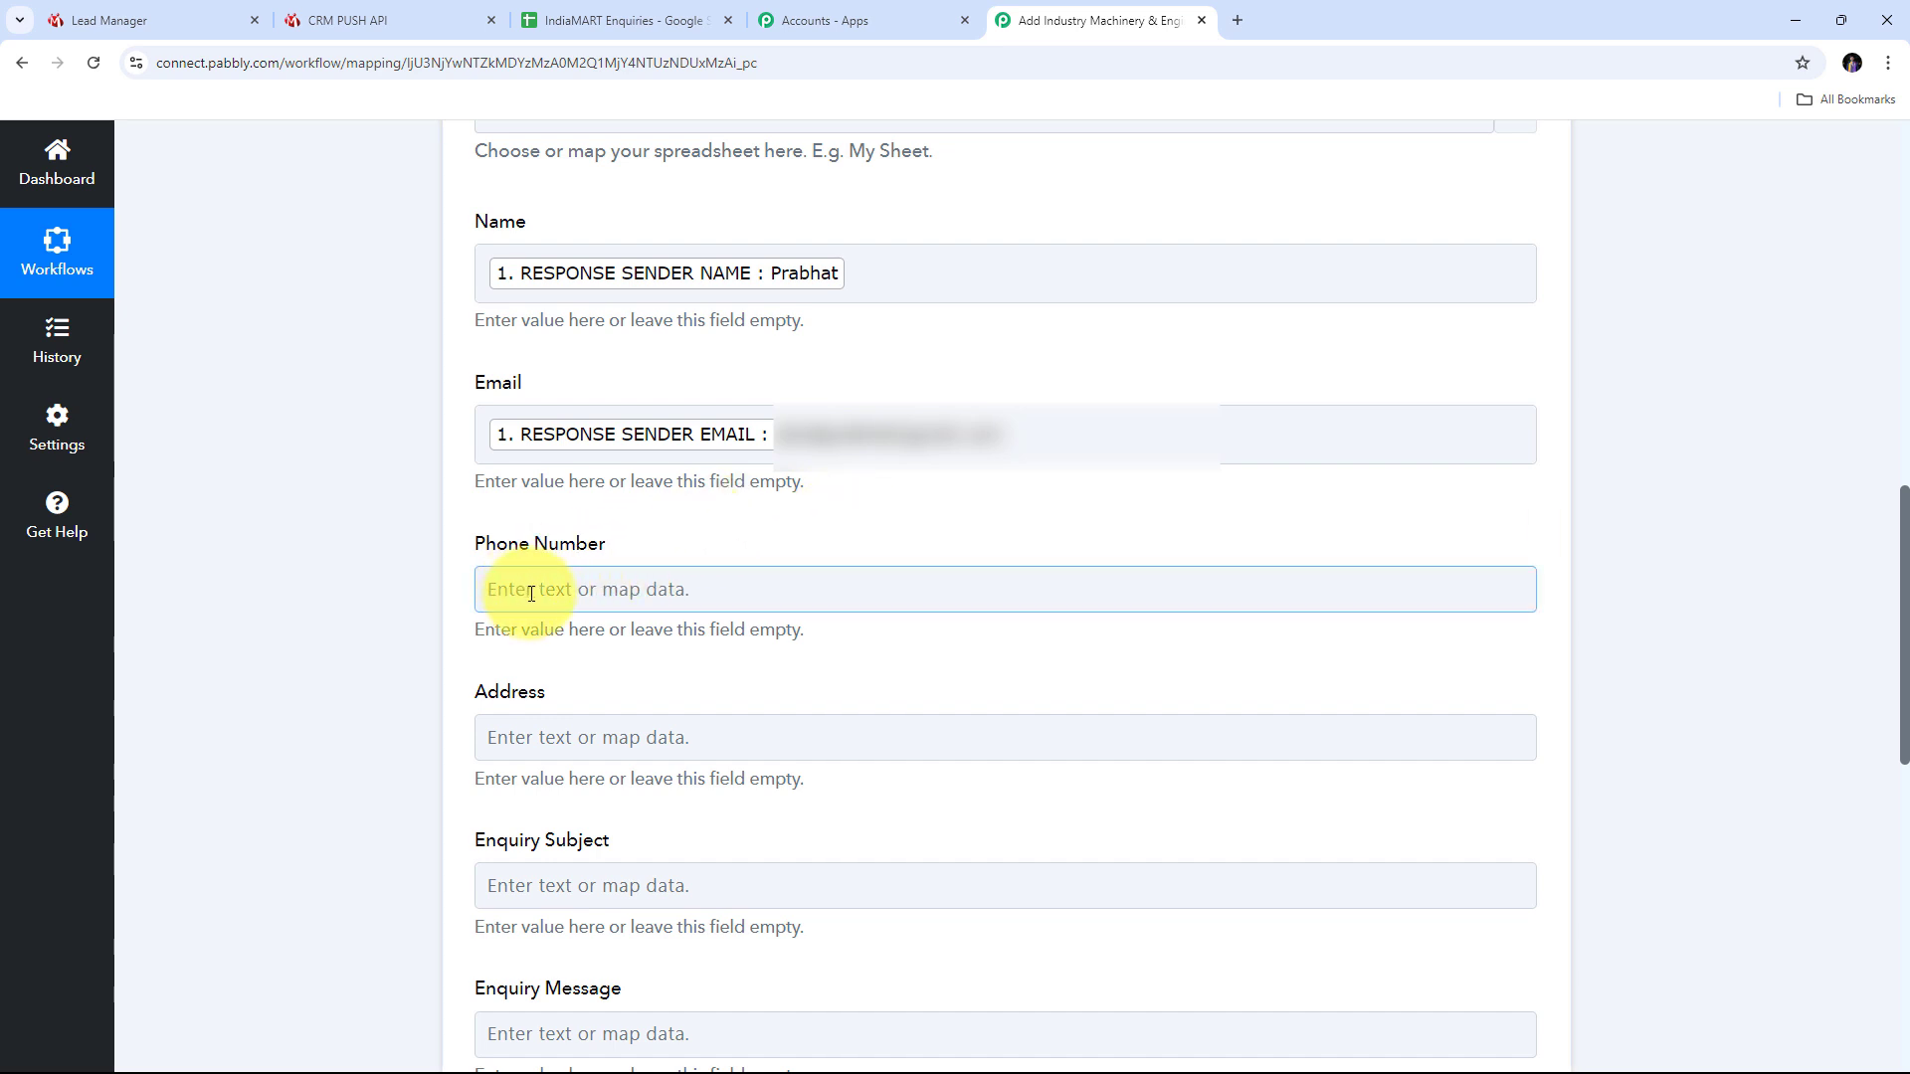
left_click(558, 607)
left_click(502, 760)
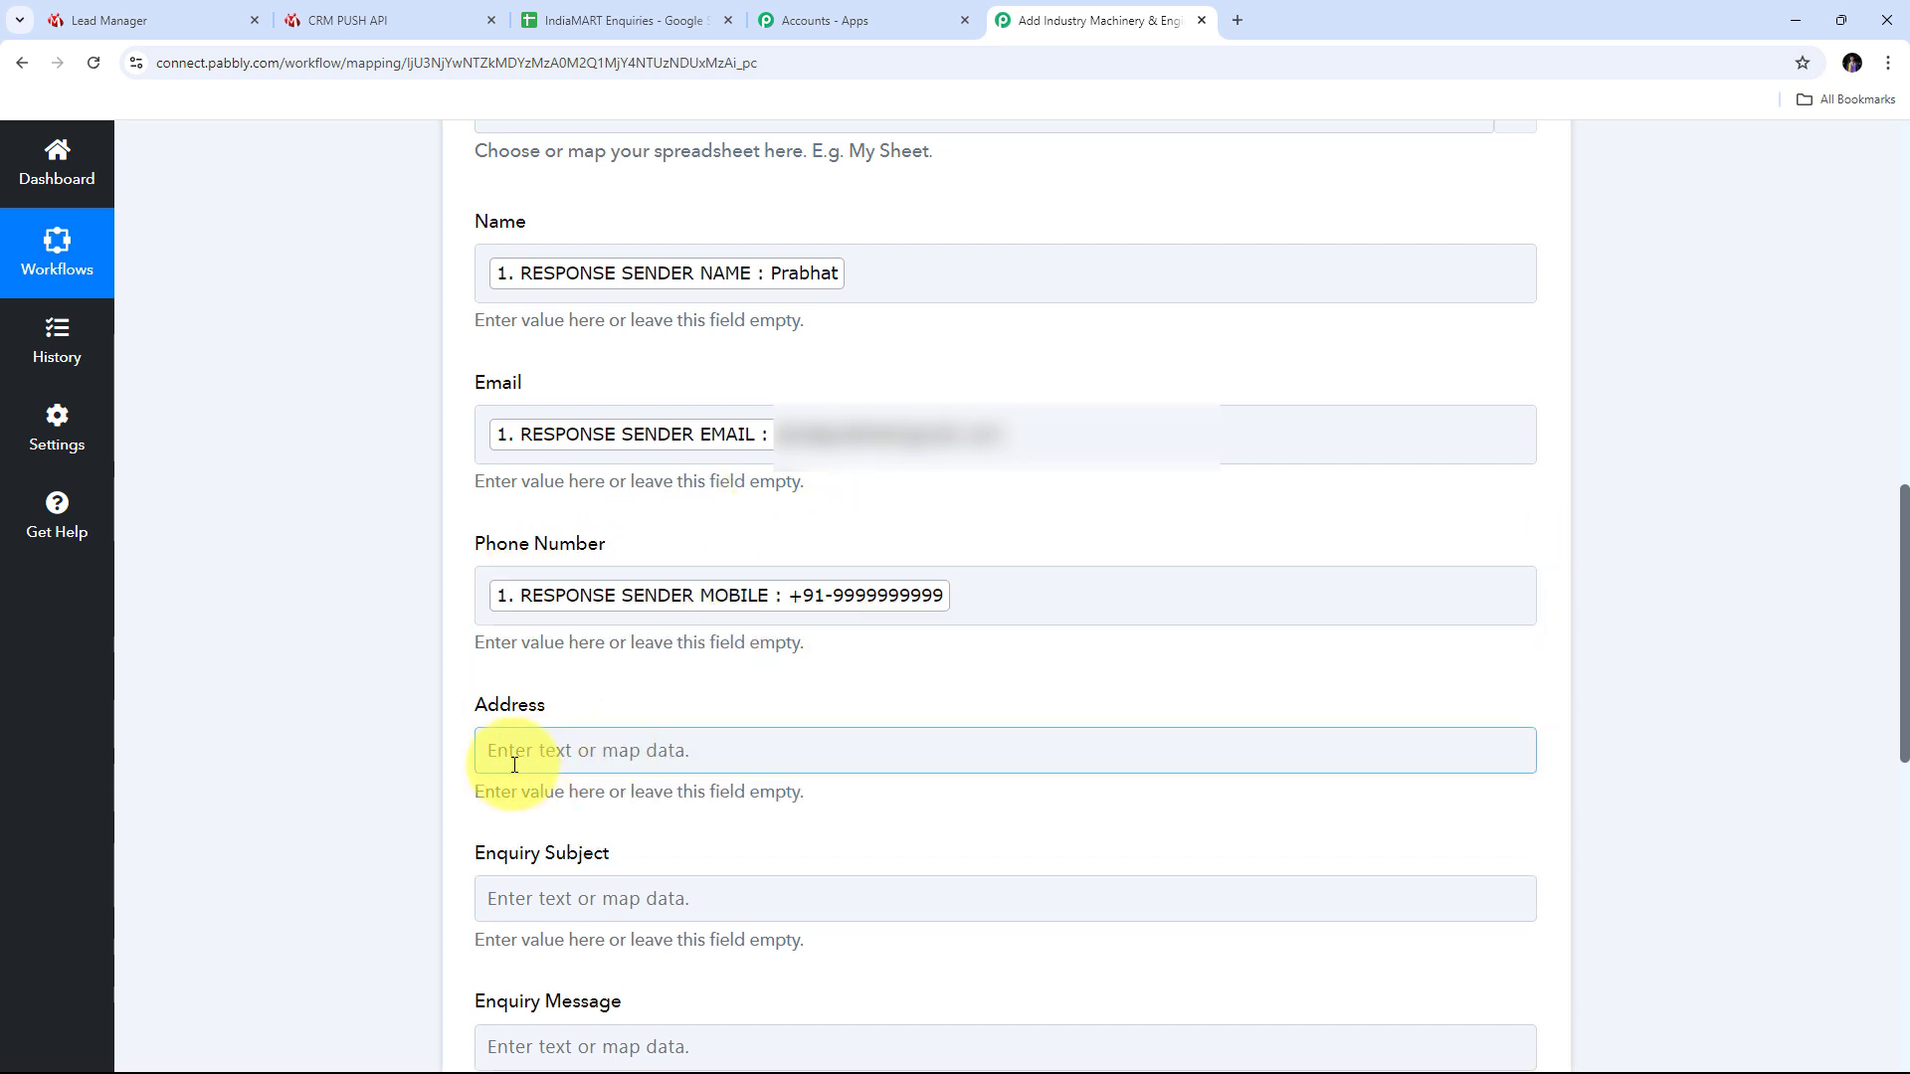
Search the IndiaMART lead data for Address and map the Address field to RESPONSE SENDER ADDRESS.
left_click(527, 758)
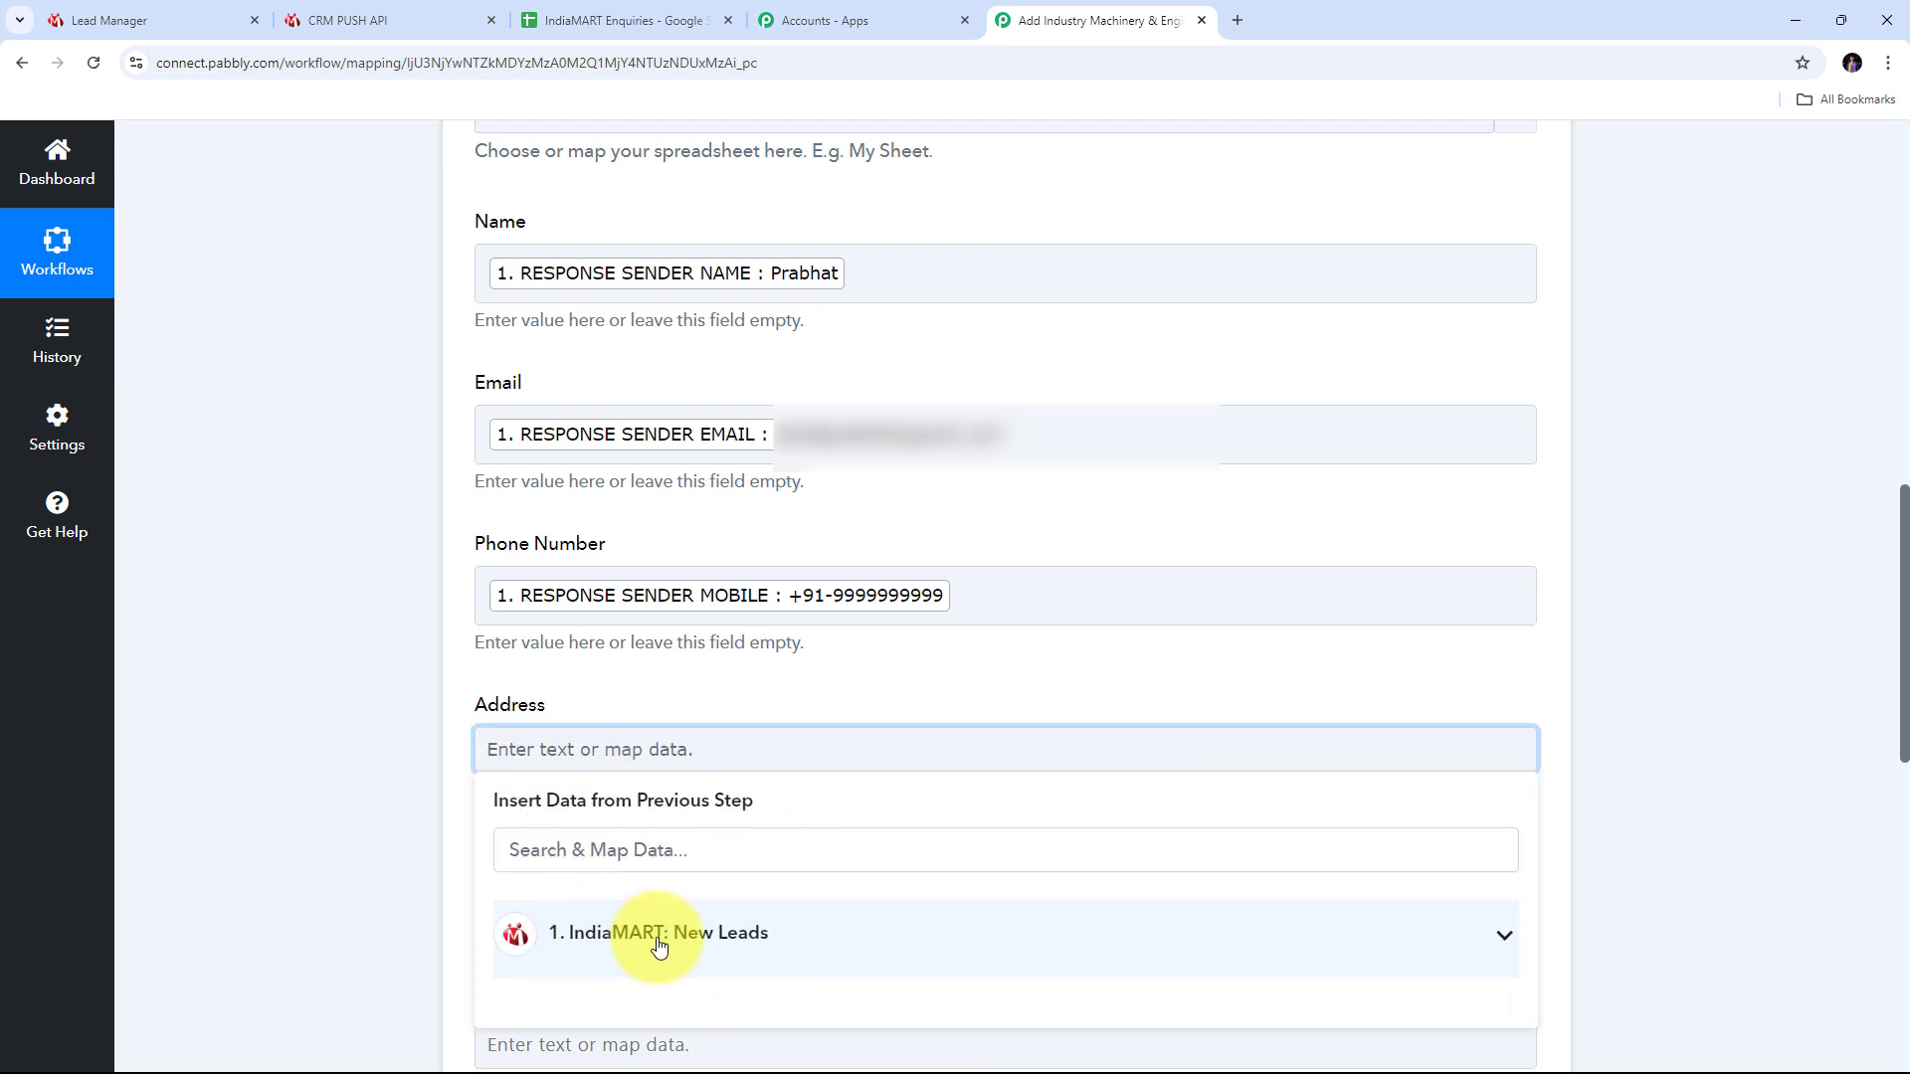
left_click(659, 940)
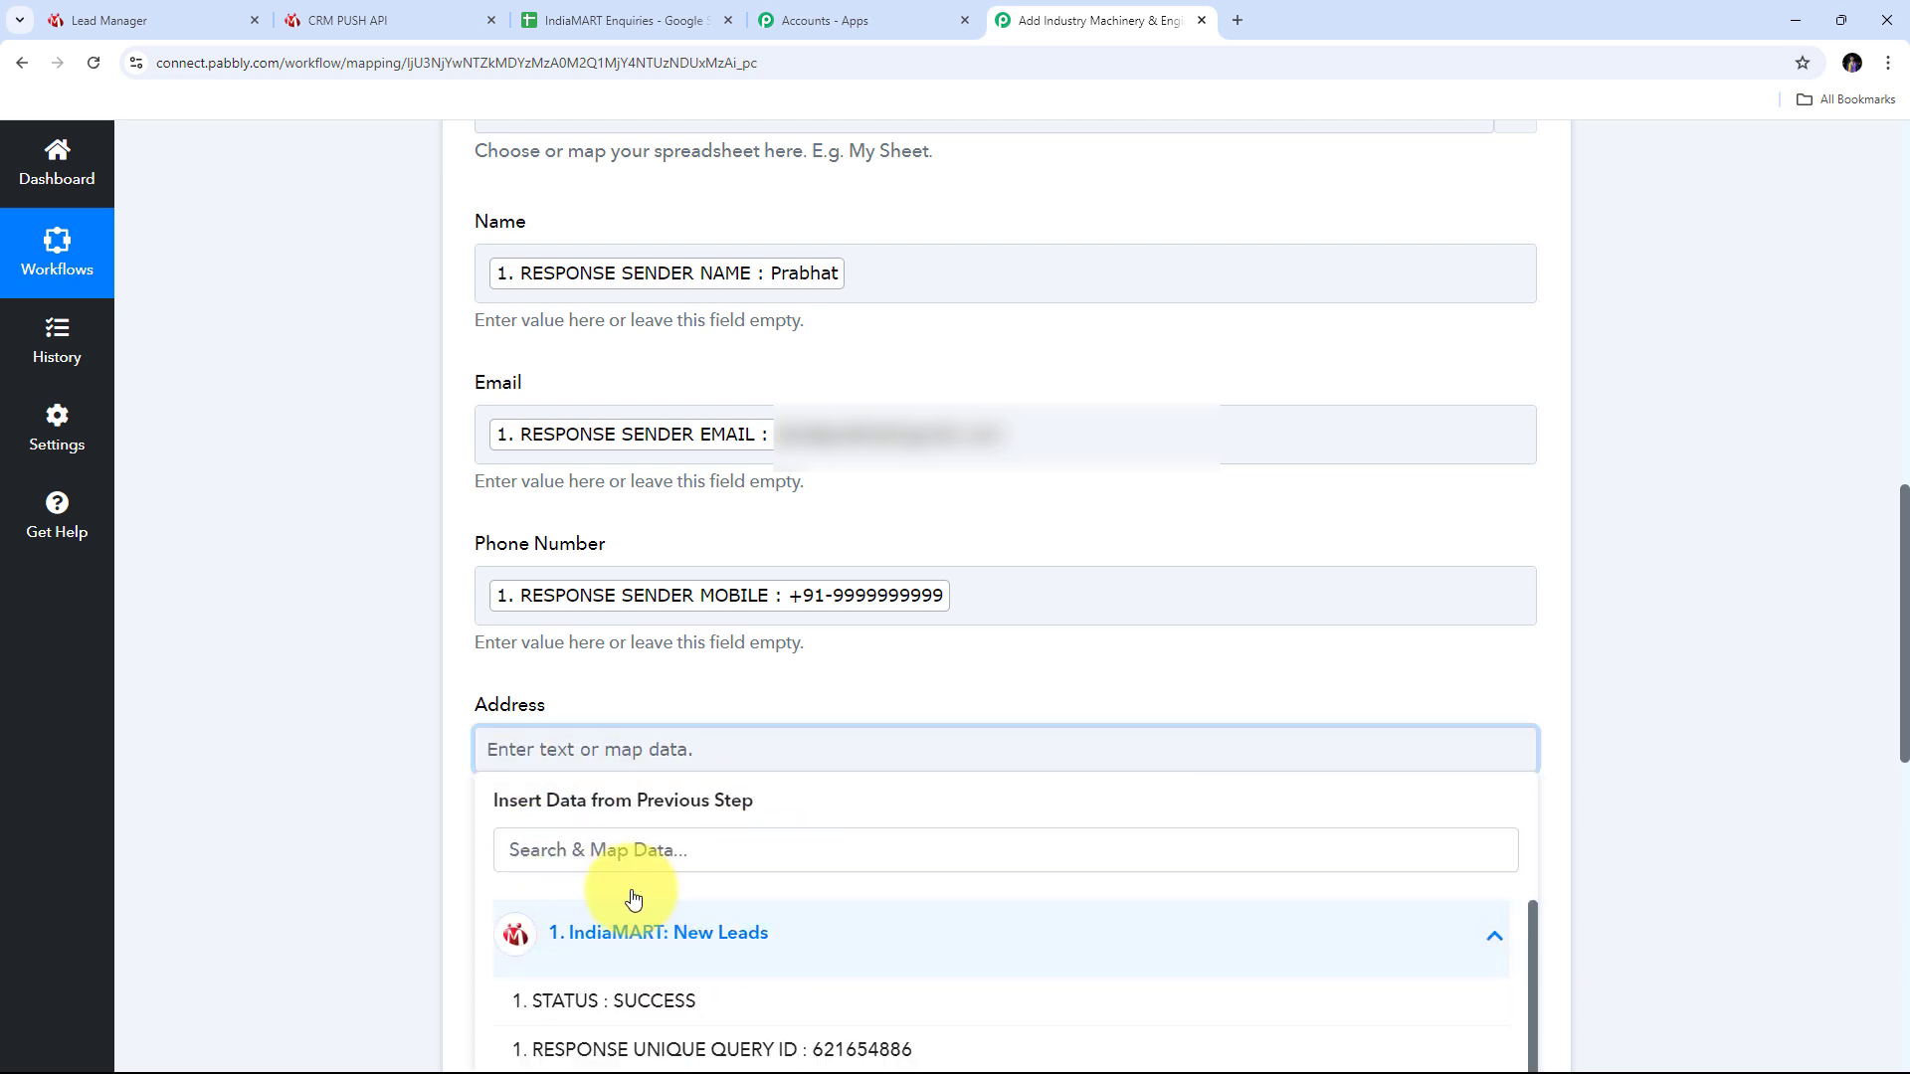
left_click(554, 851)
type("Address")
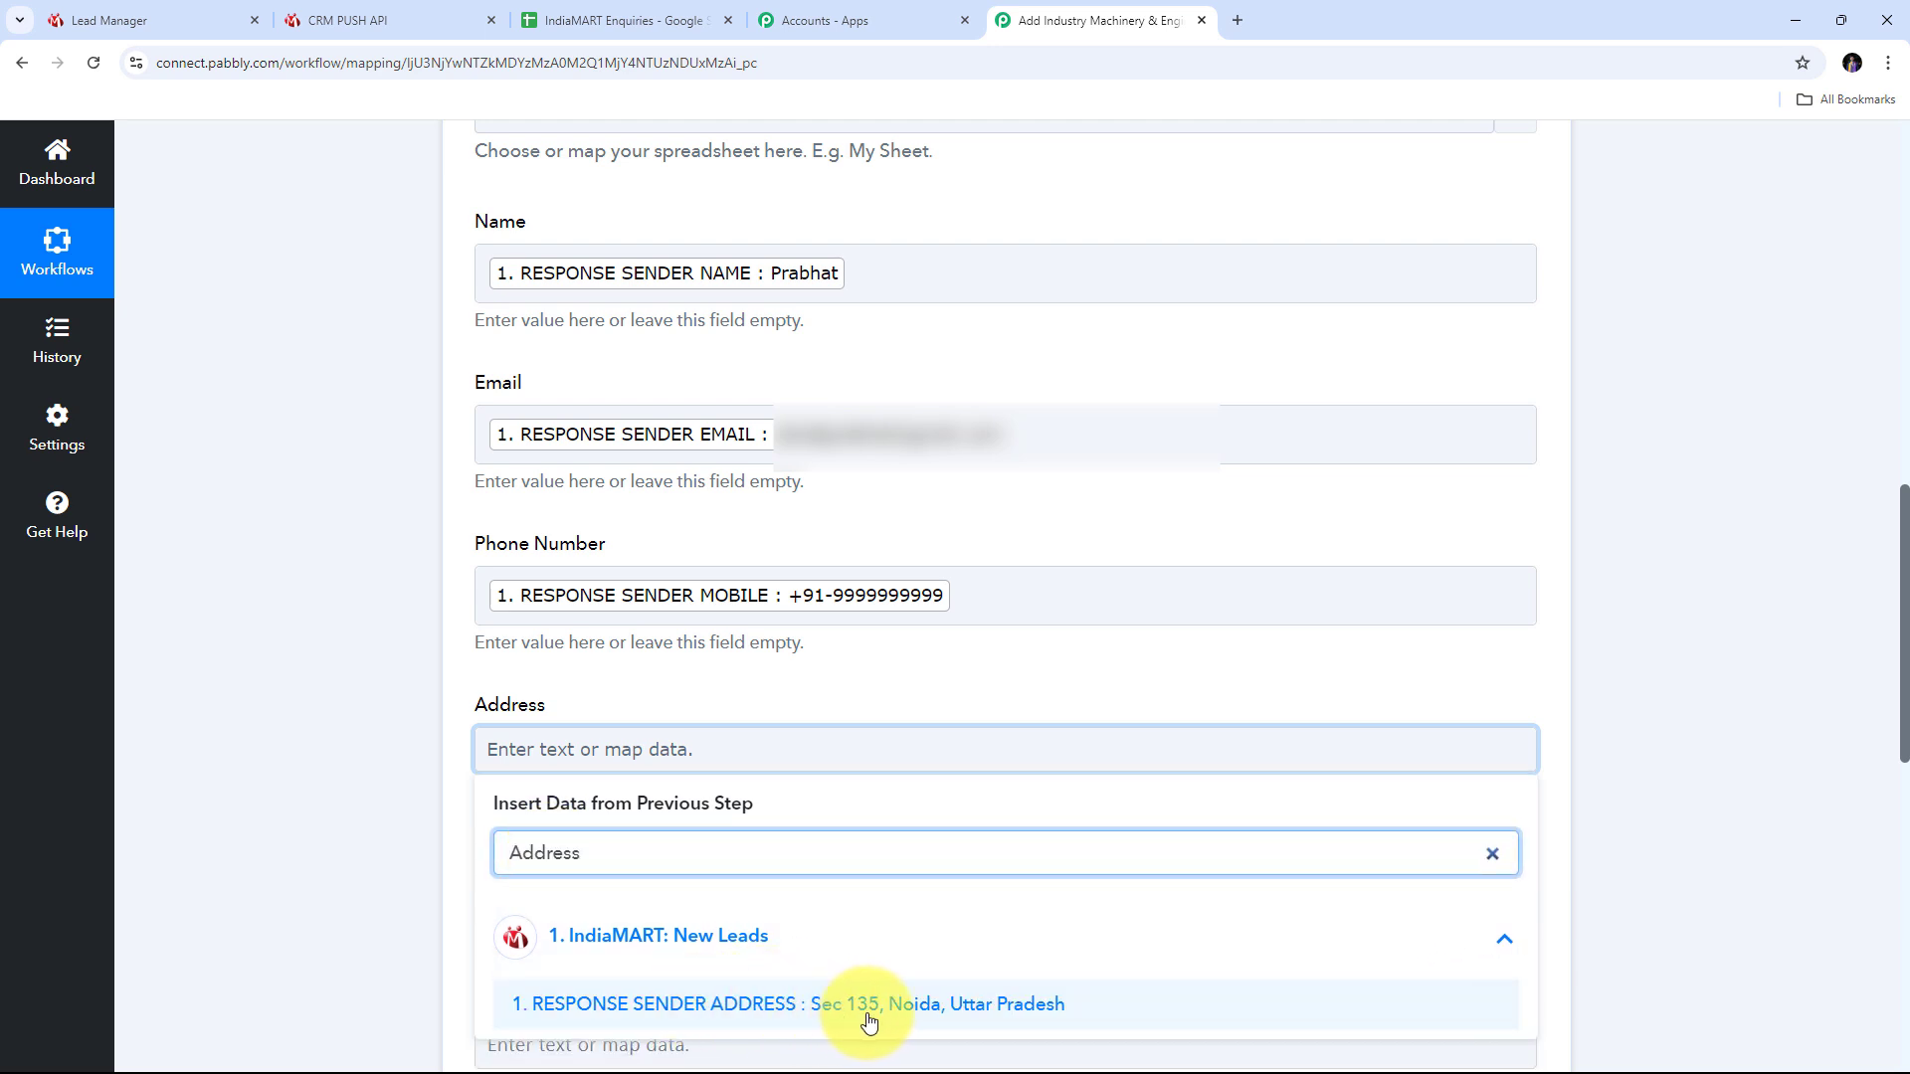
left_click(736, 1008)
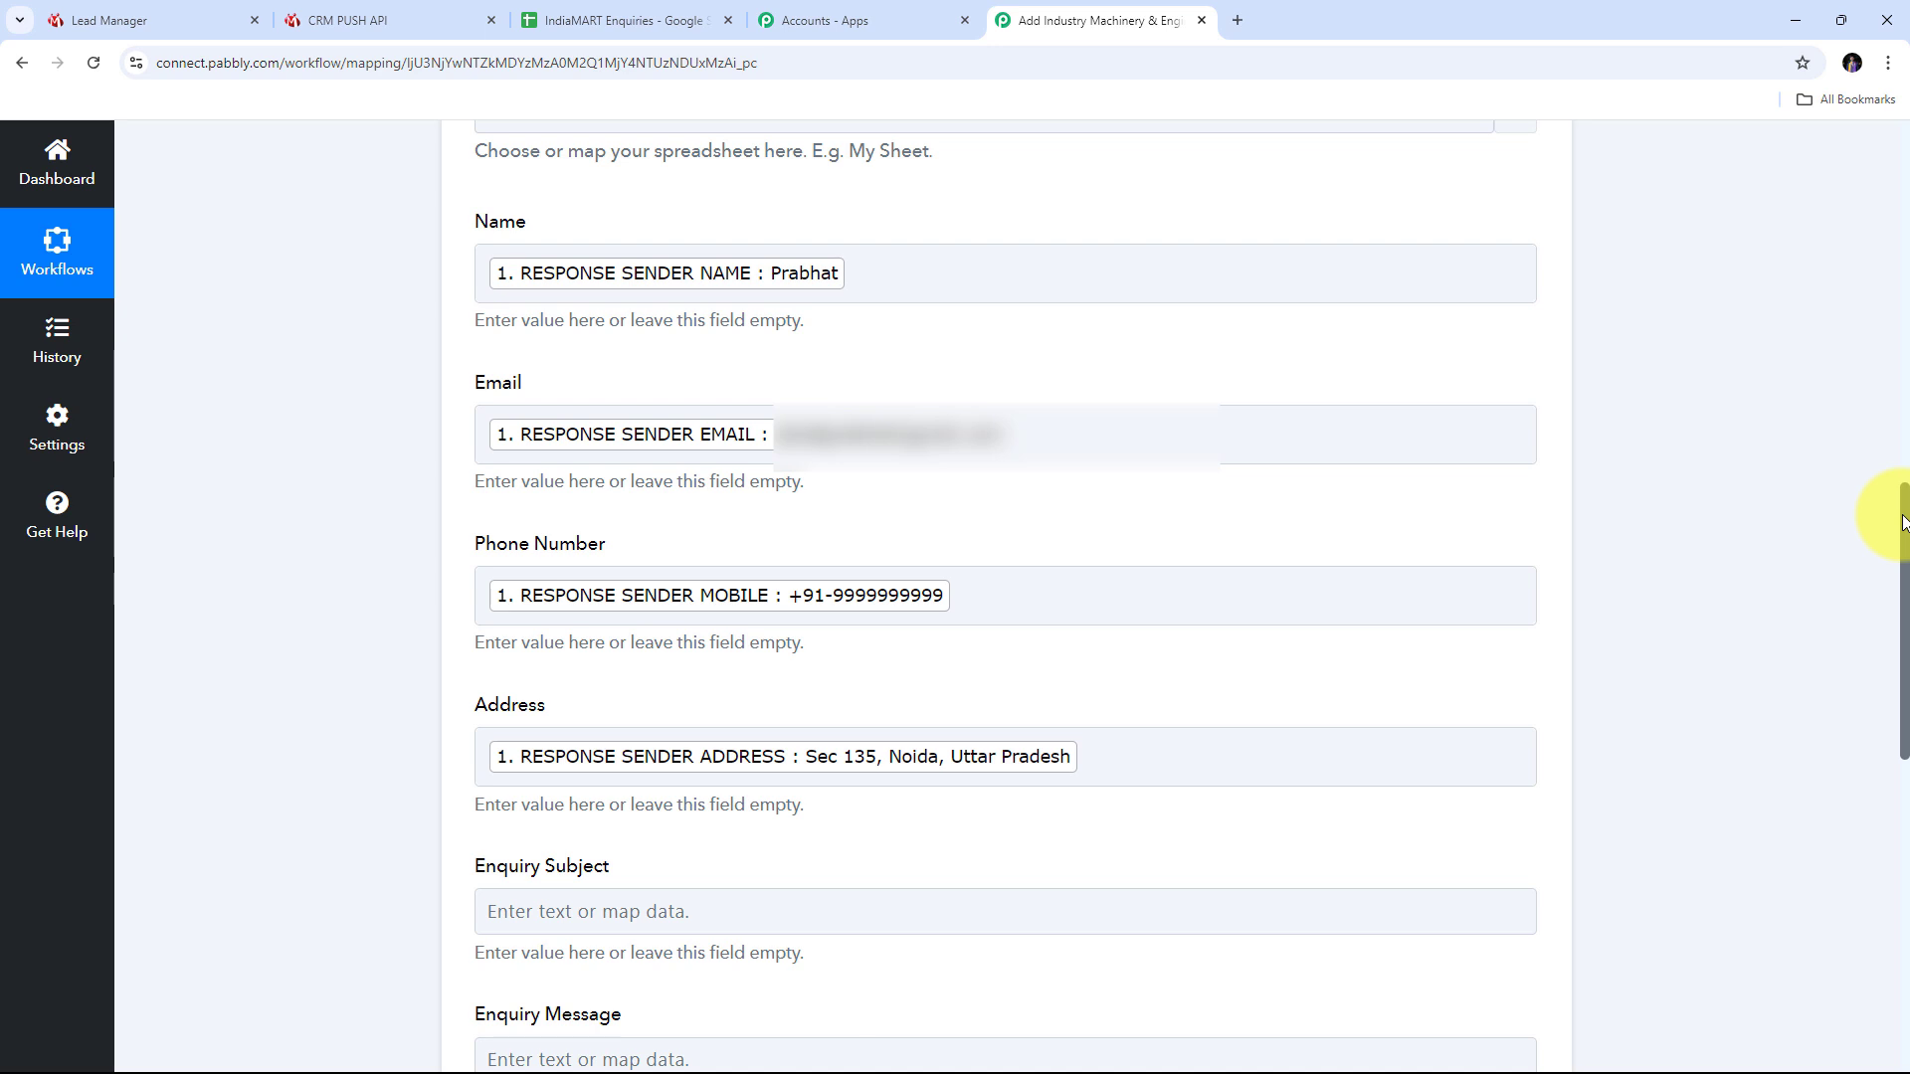
Map Enquiry Subject to RESPONSE SUBJECT, Enquiry Message to RESPONSE QUERY MESSAGE and Product Name to RESPONSE QUERY PRODUCT NAME.
left_click_drag(1901, 522, 1902, 662)
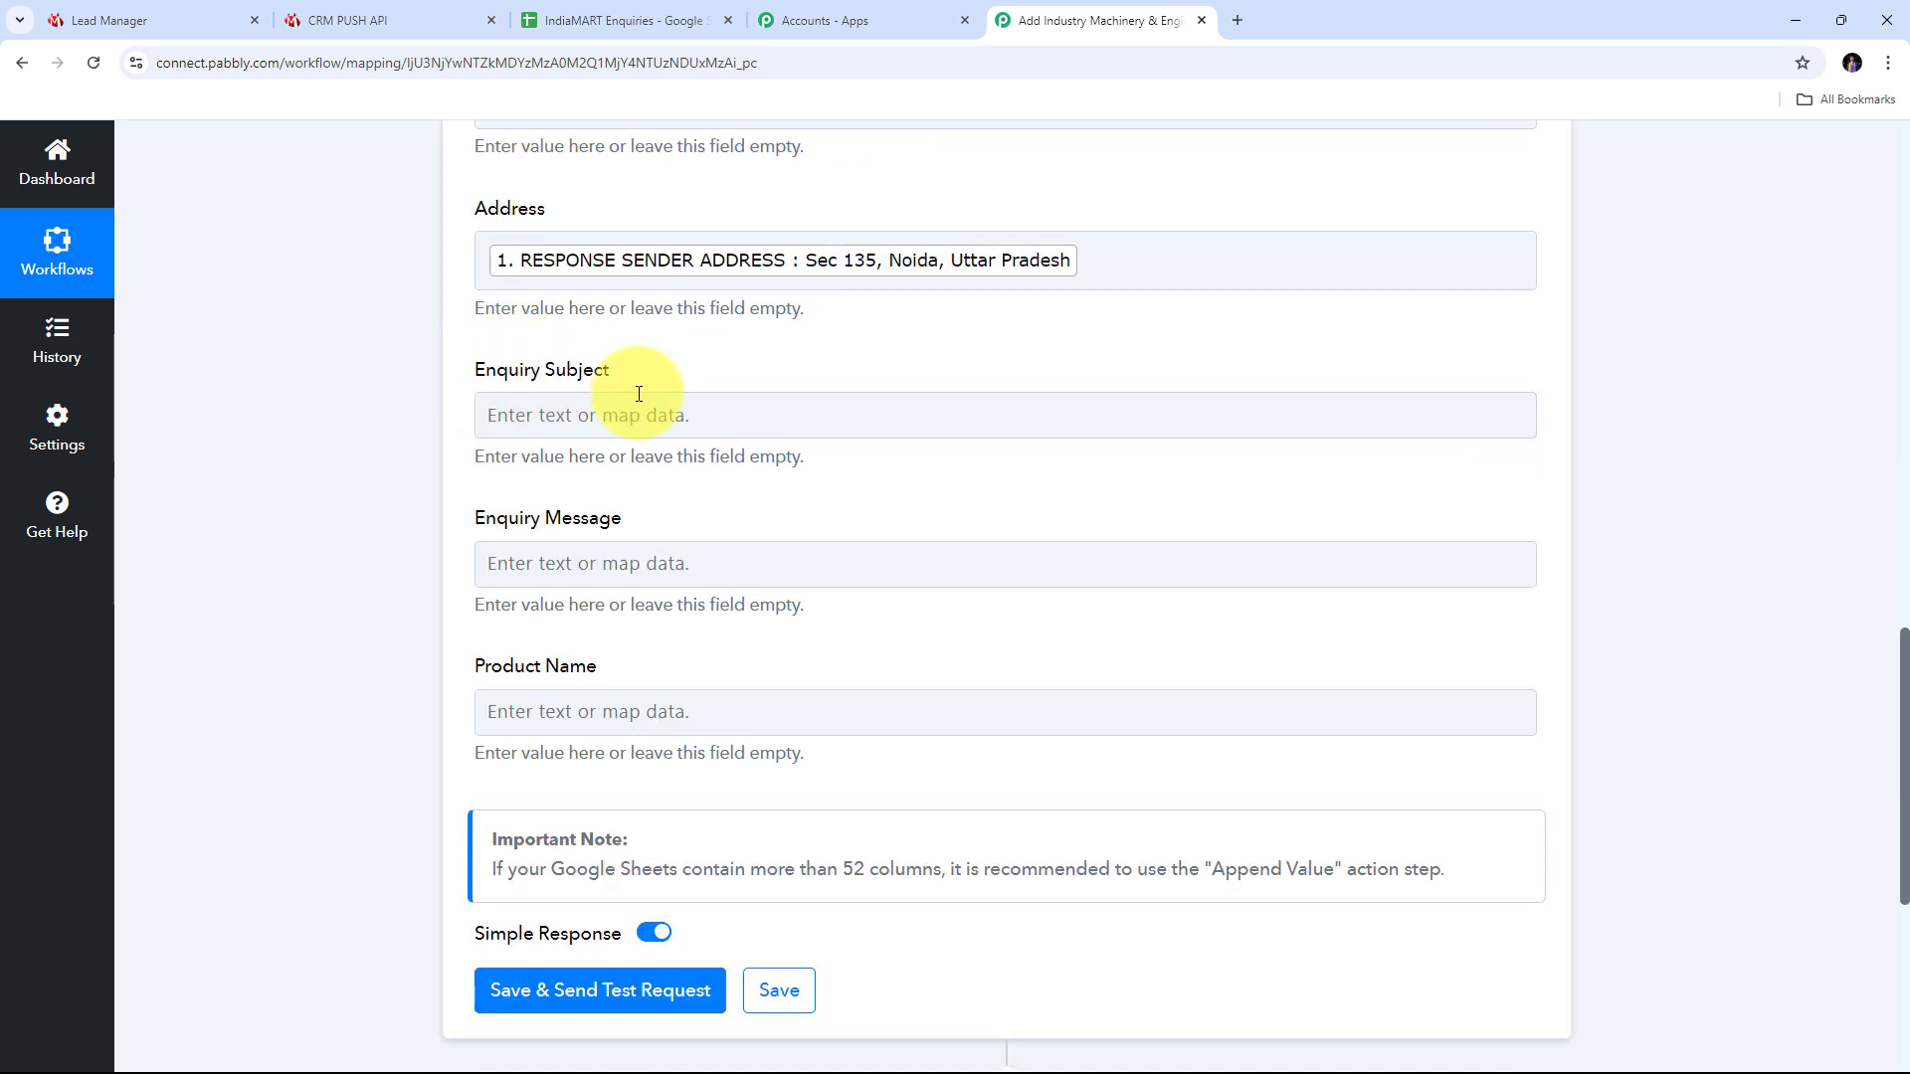
left_click(589, 708)
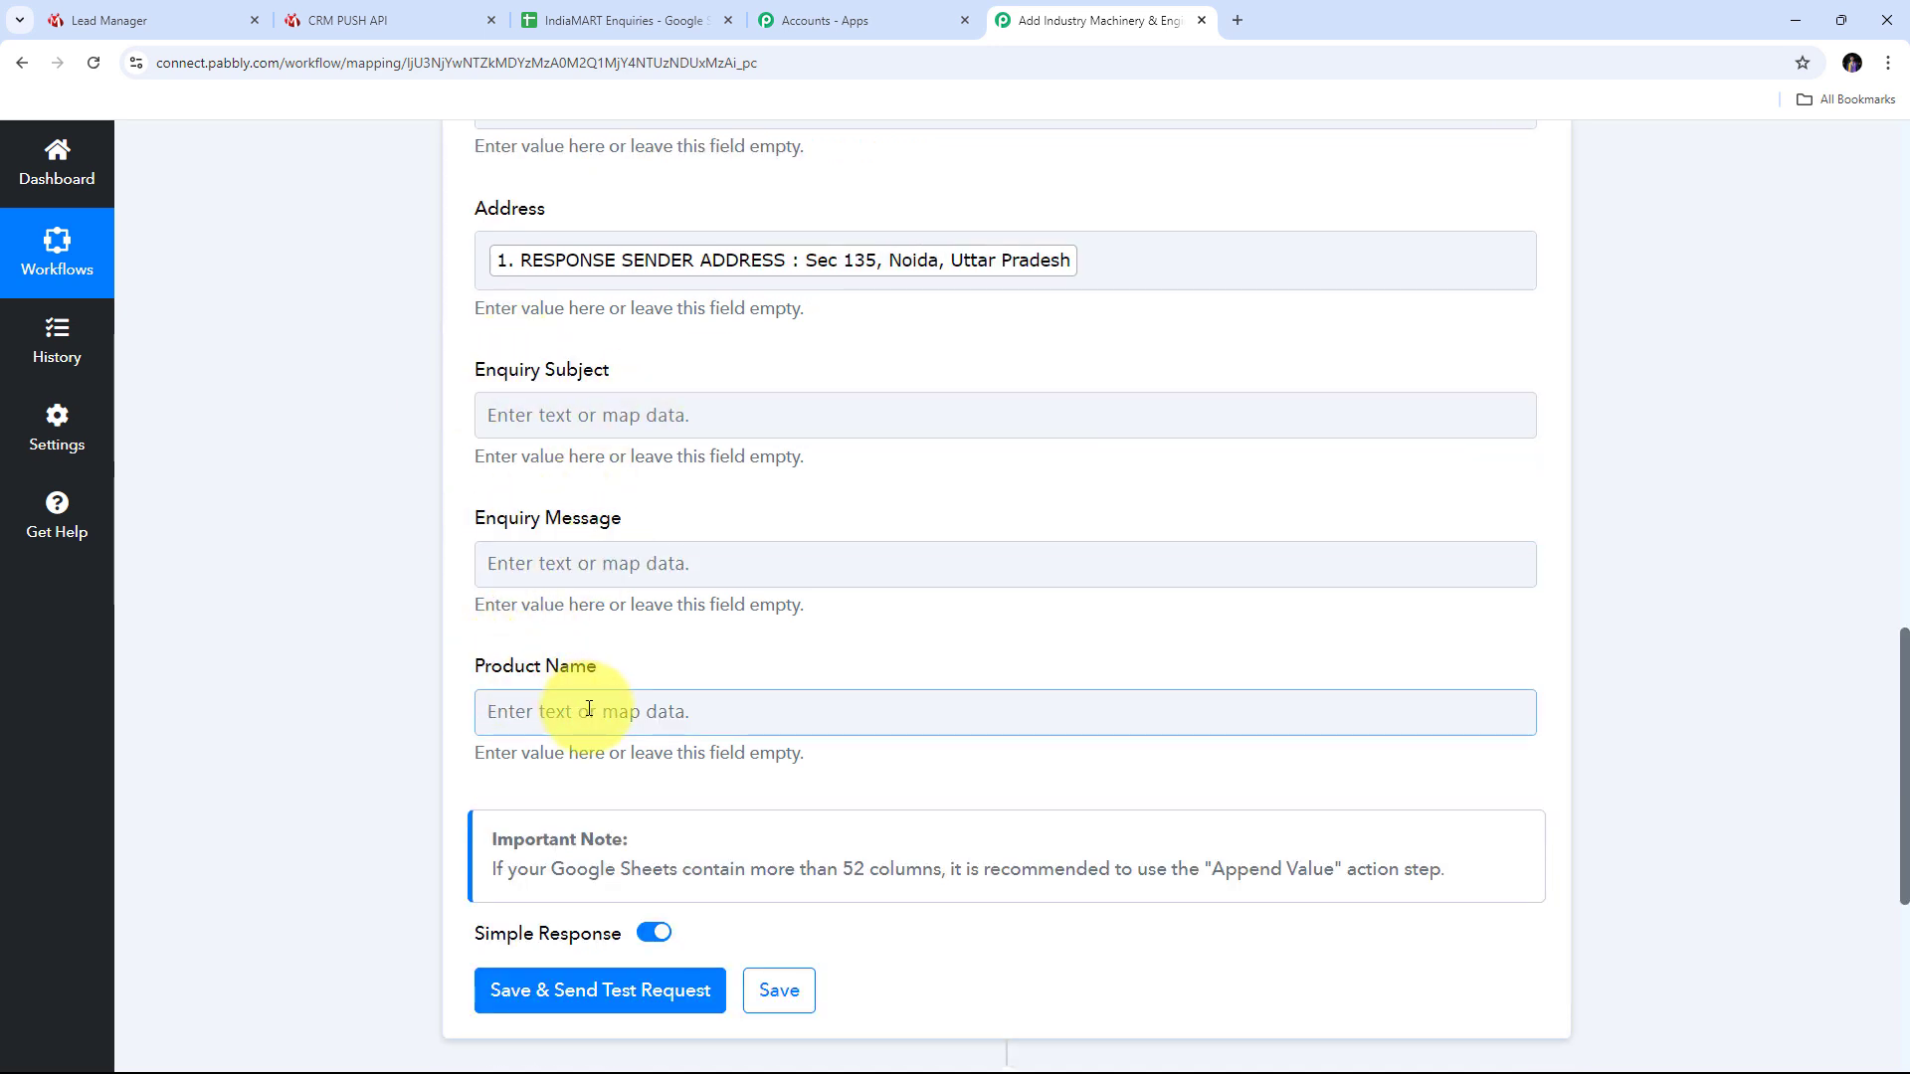
left_click(319, 468)
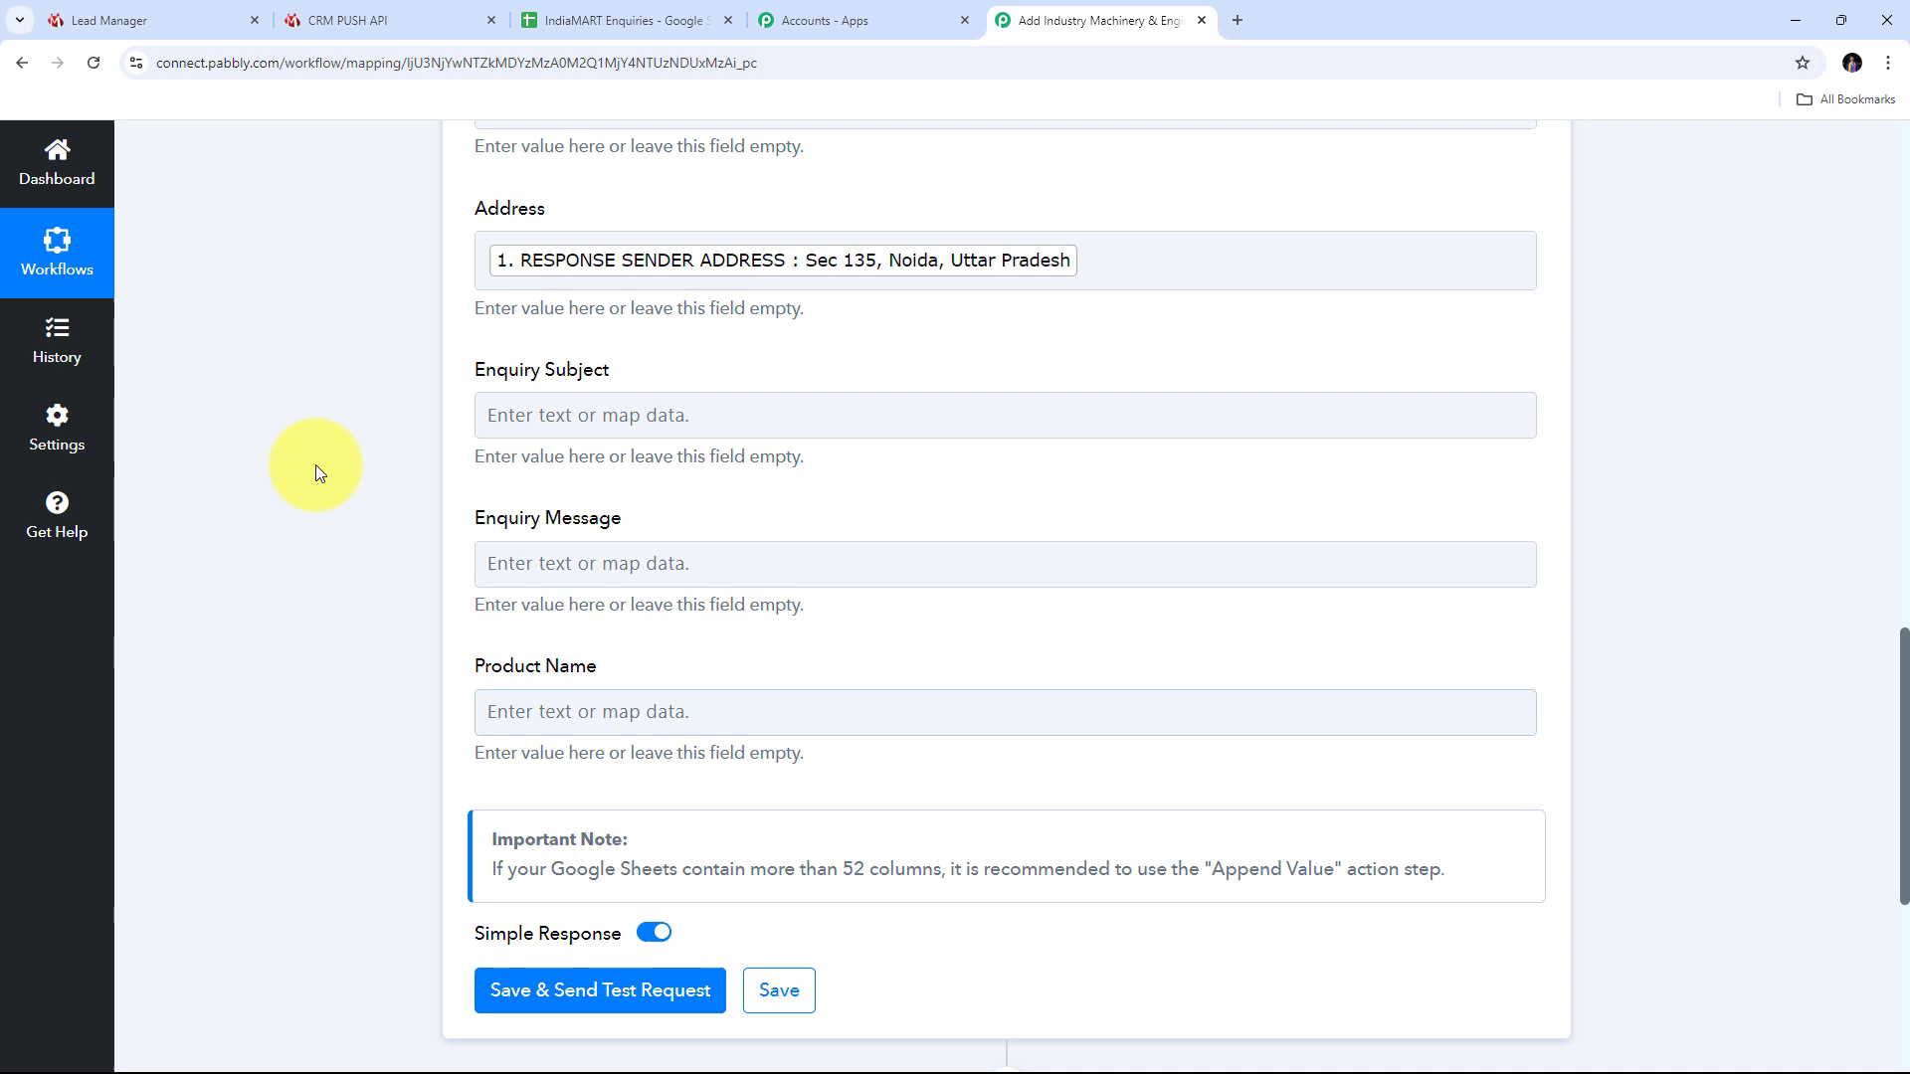
left_click(532, 428)
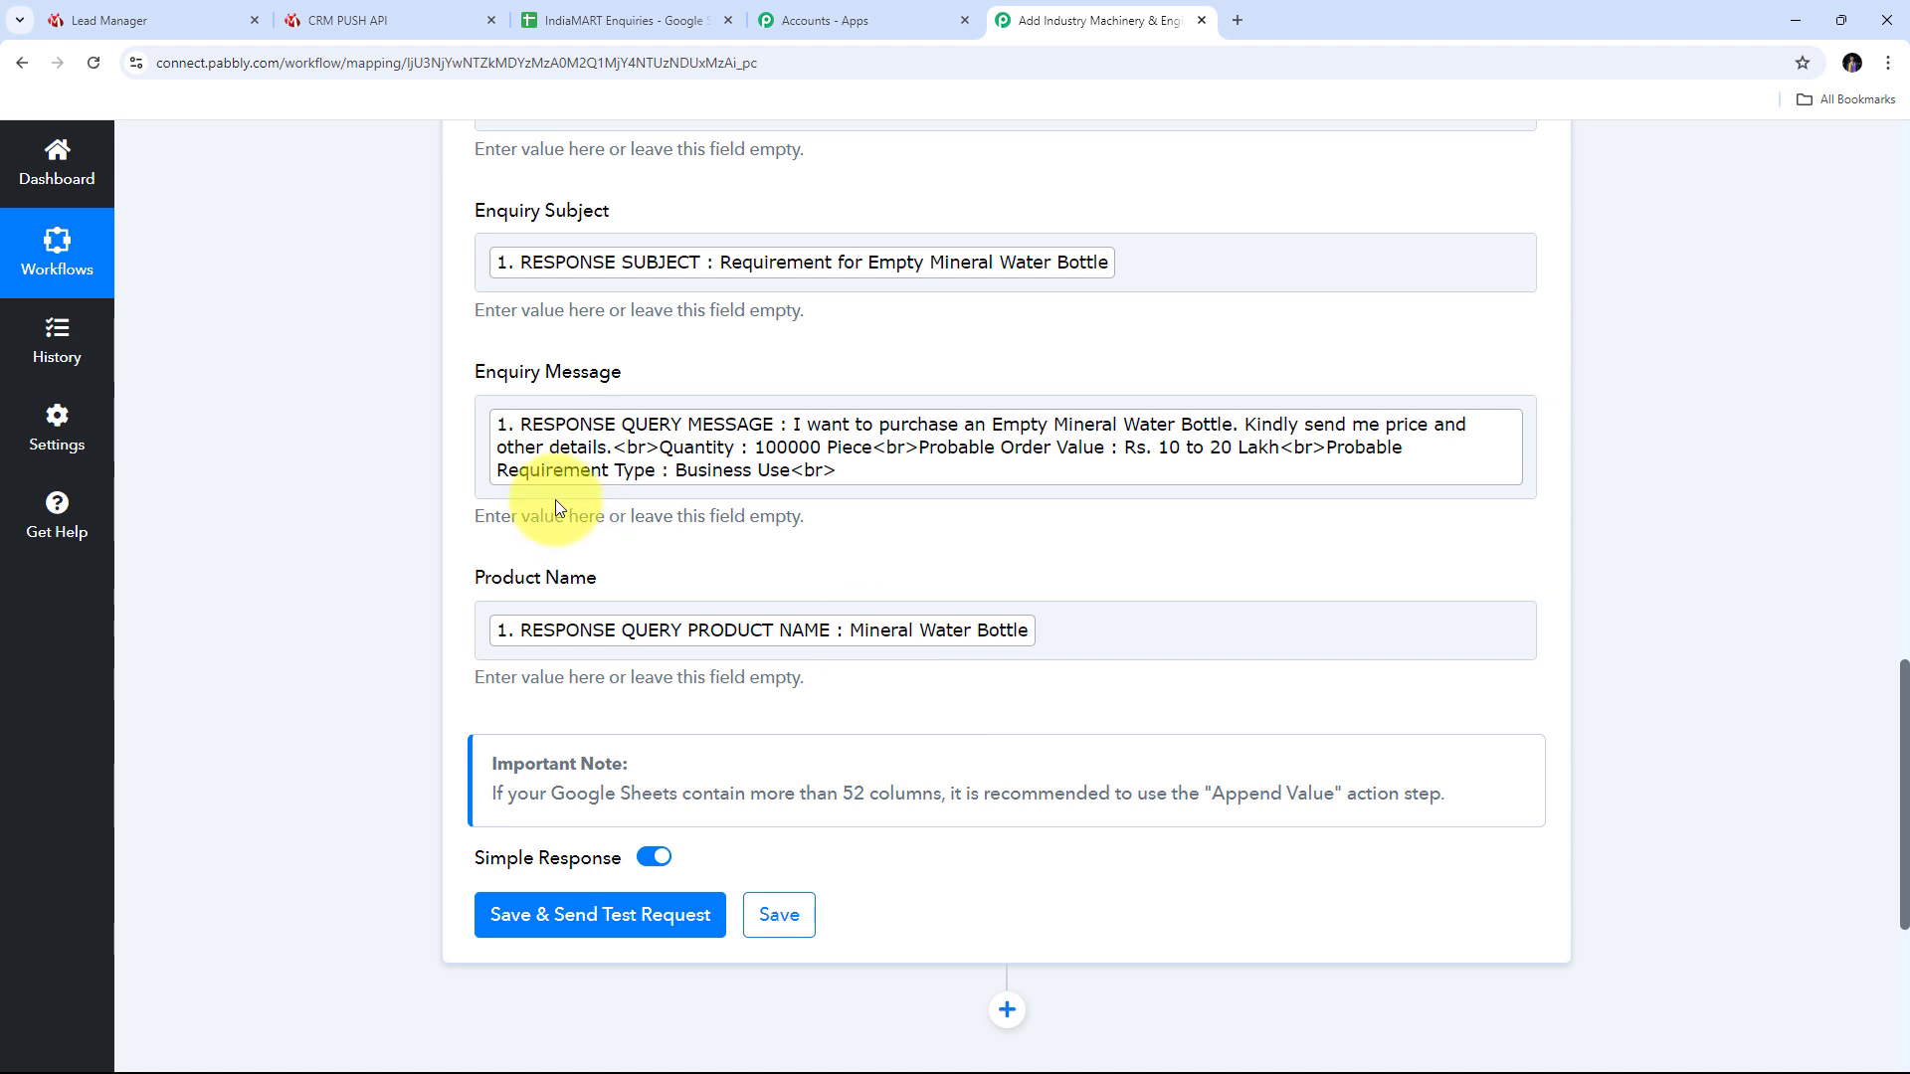
Check the mapped fields, save the Google Sheets action and send a test request.
scroll(555, 500, "up", 1)
scroll(555, 499, "up", 1)
scroll(555, 499, "down", 2)
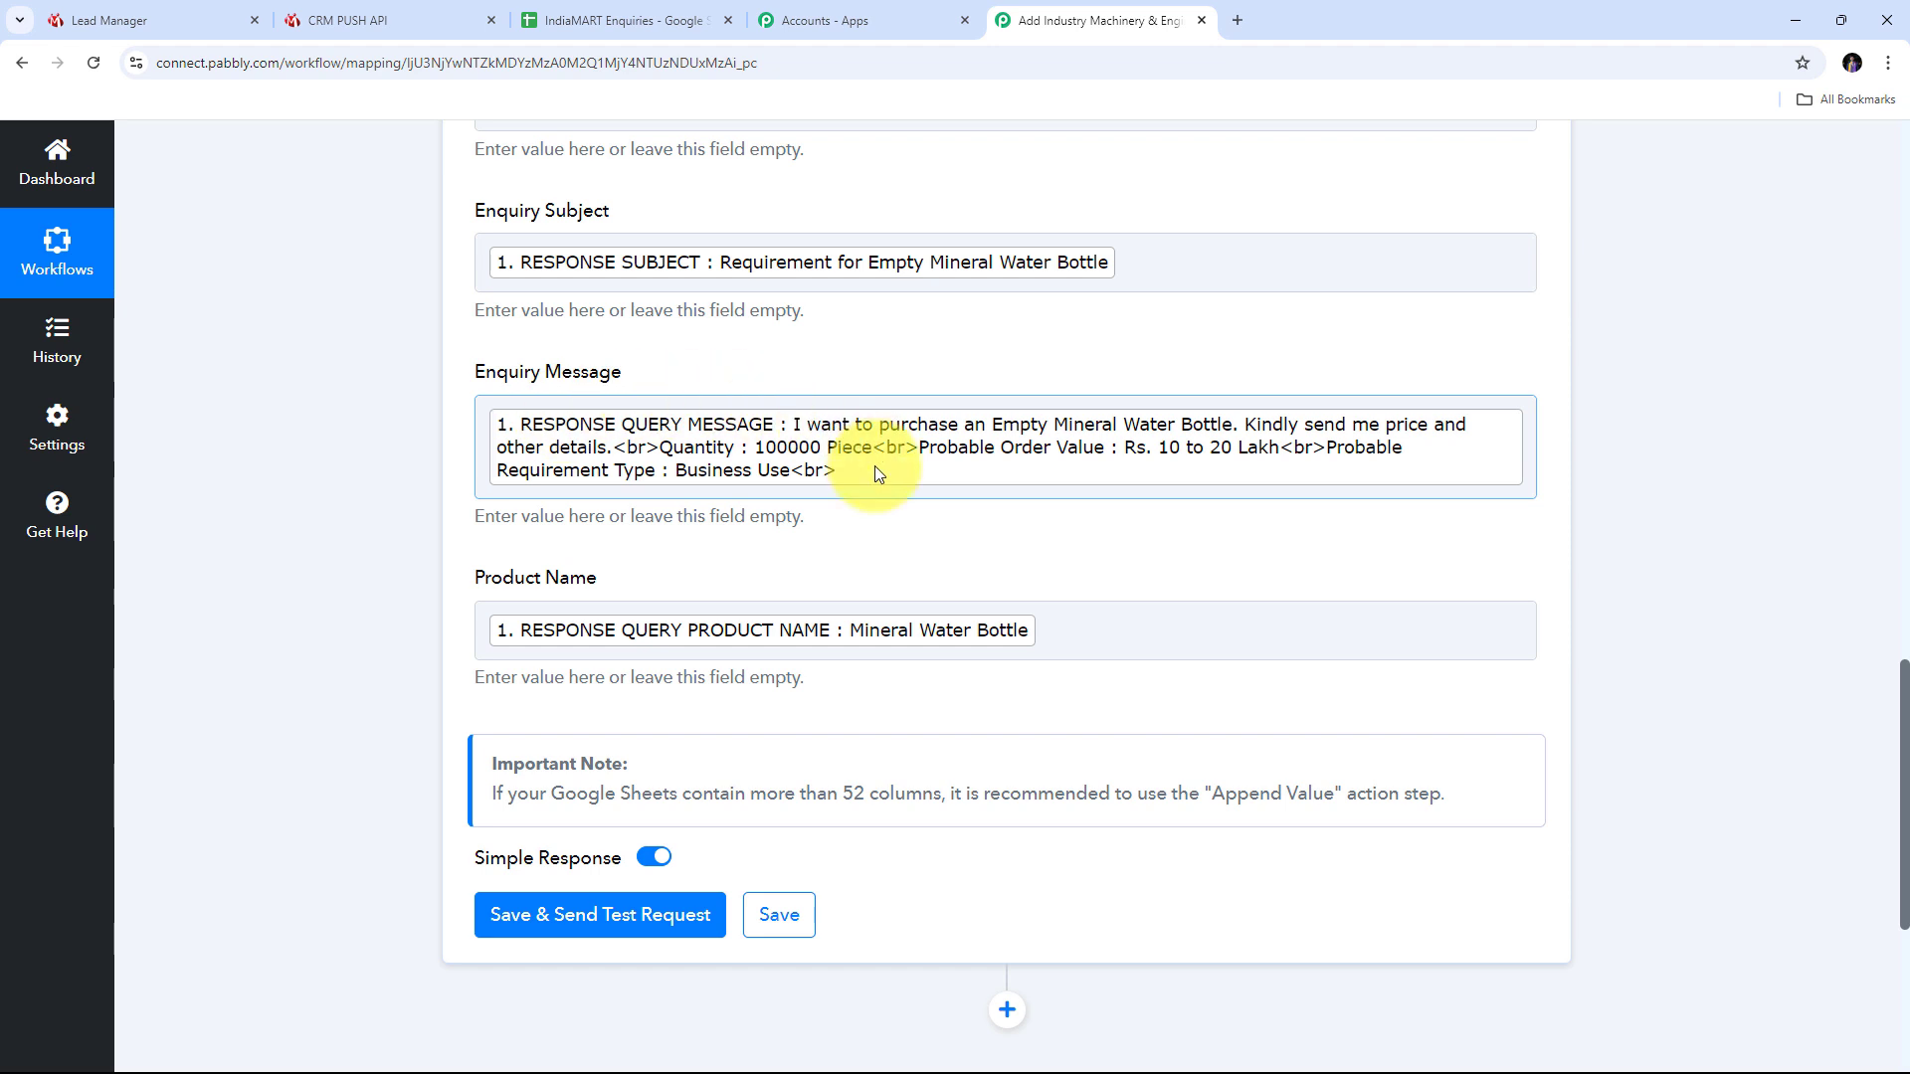
scroll(867, 469, "up", 1)
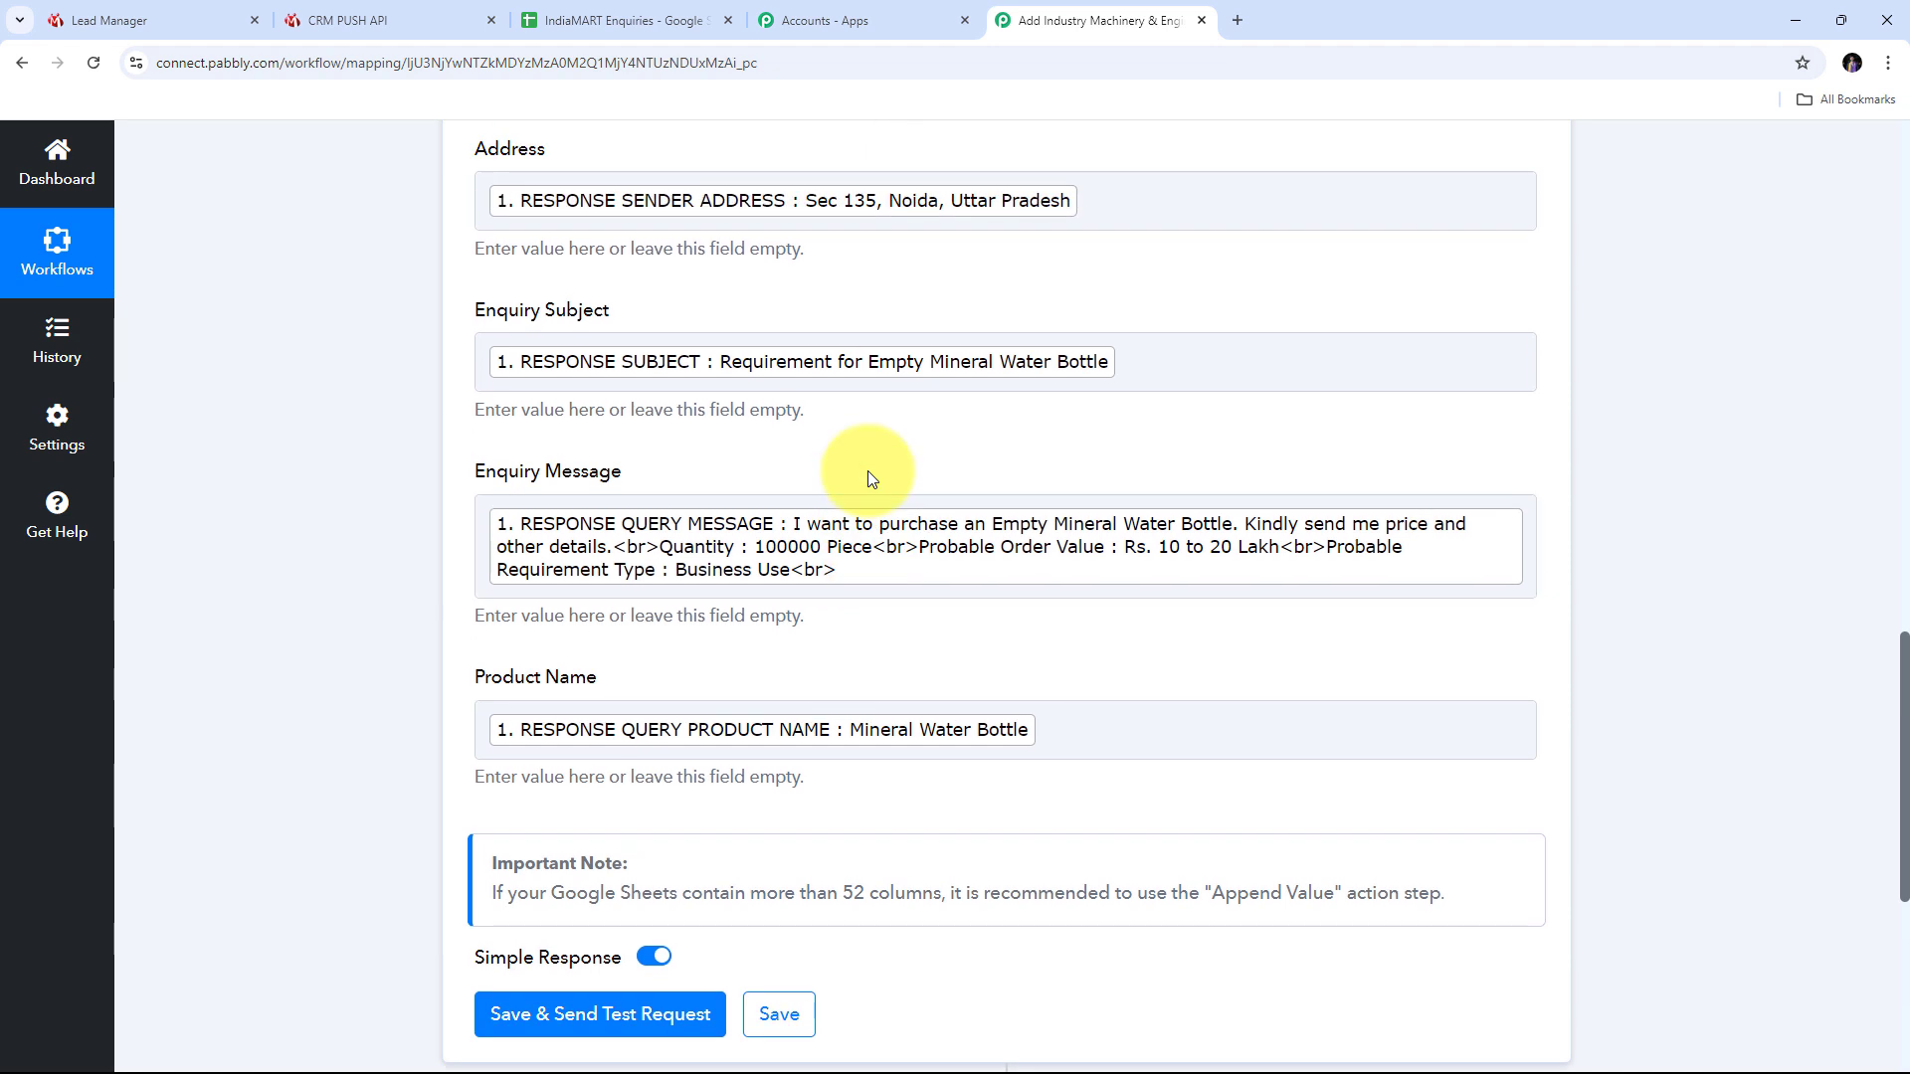
scroll(867, 469, "down", 4)
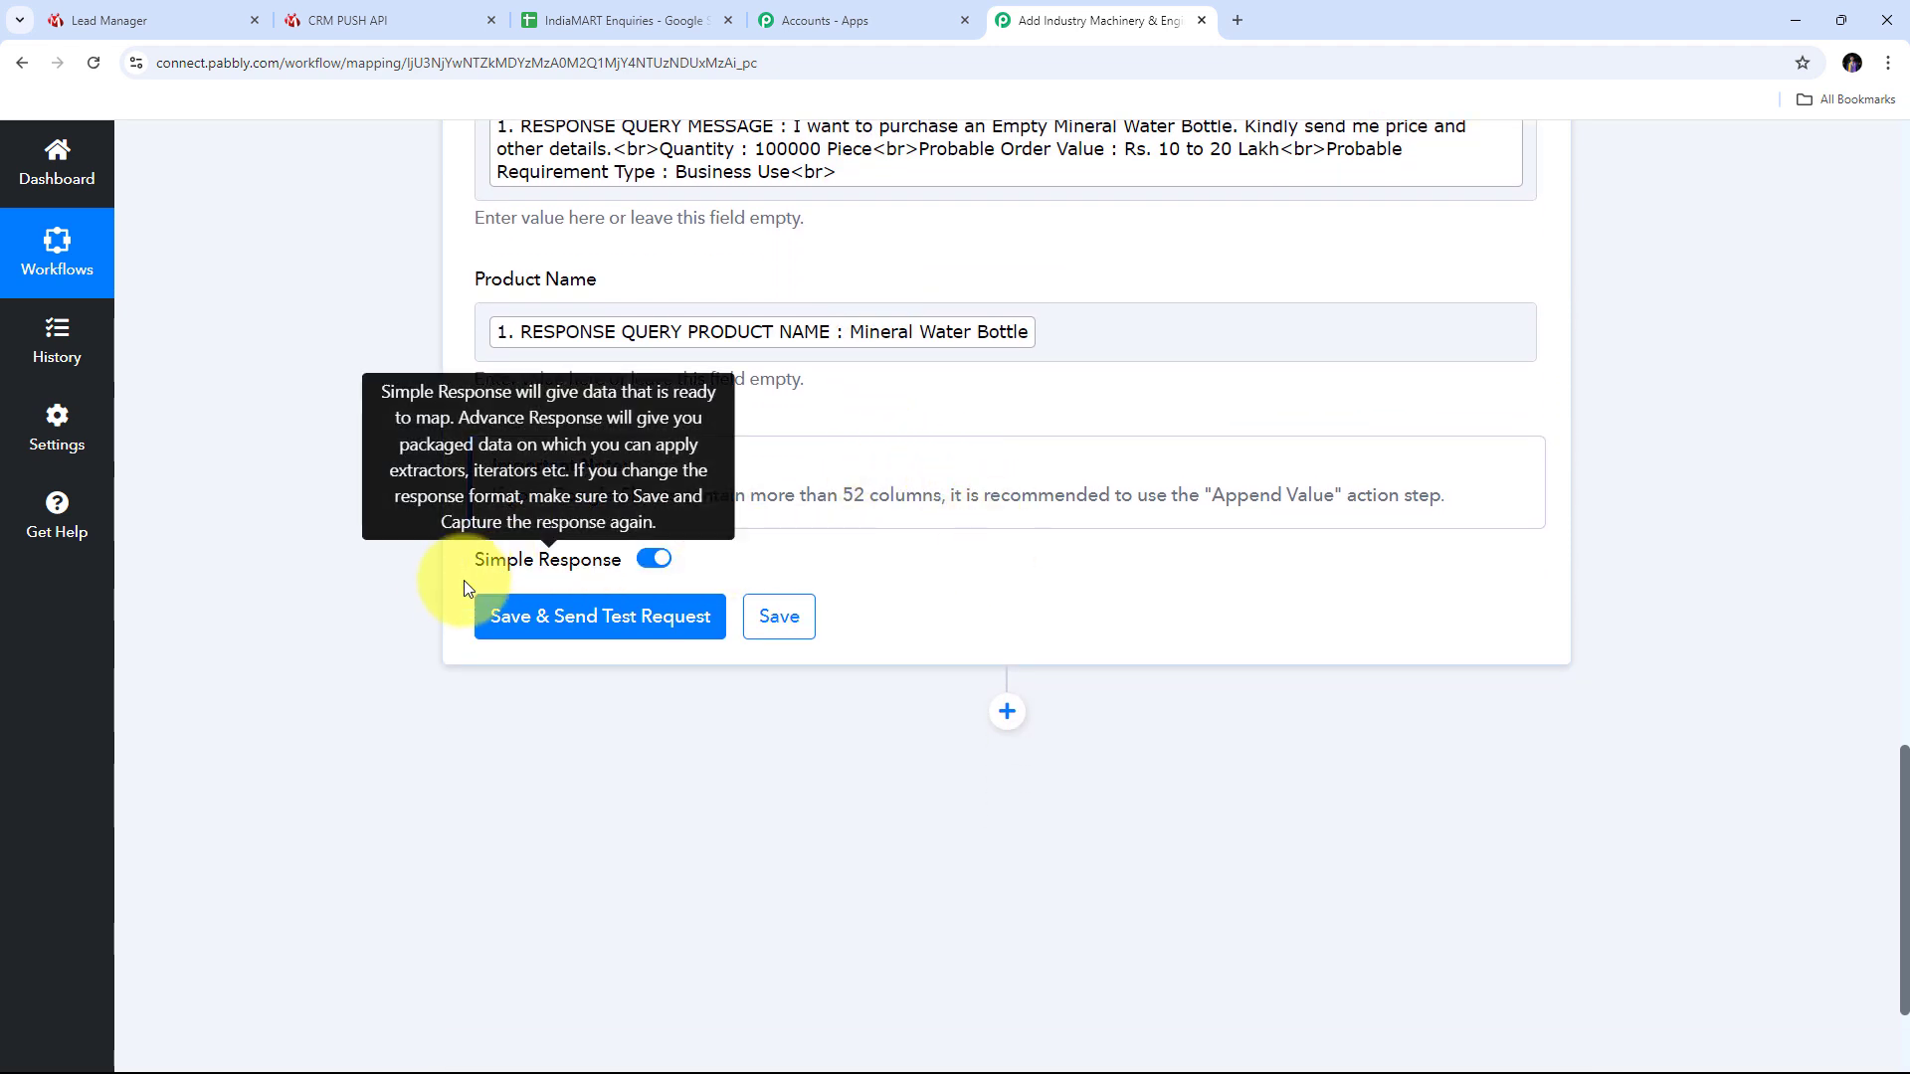
left_click(610, 627)
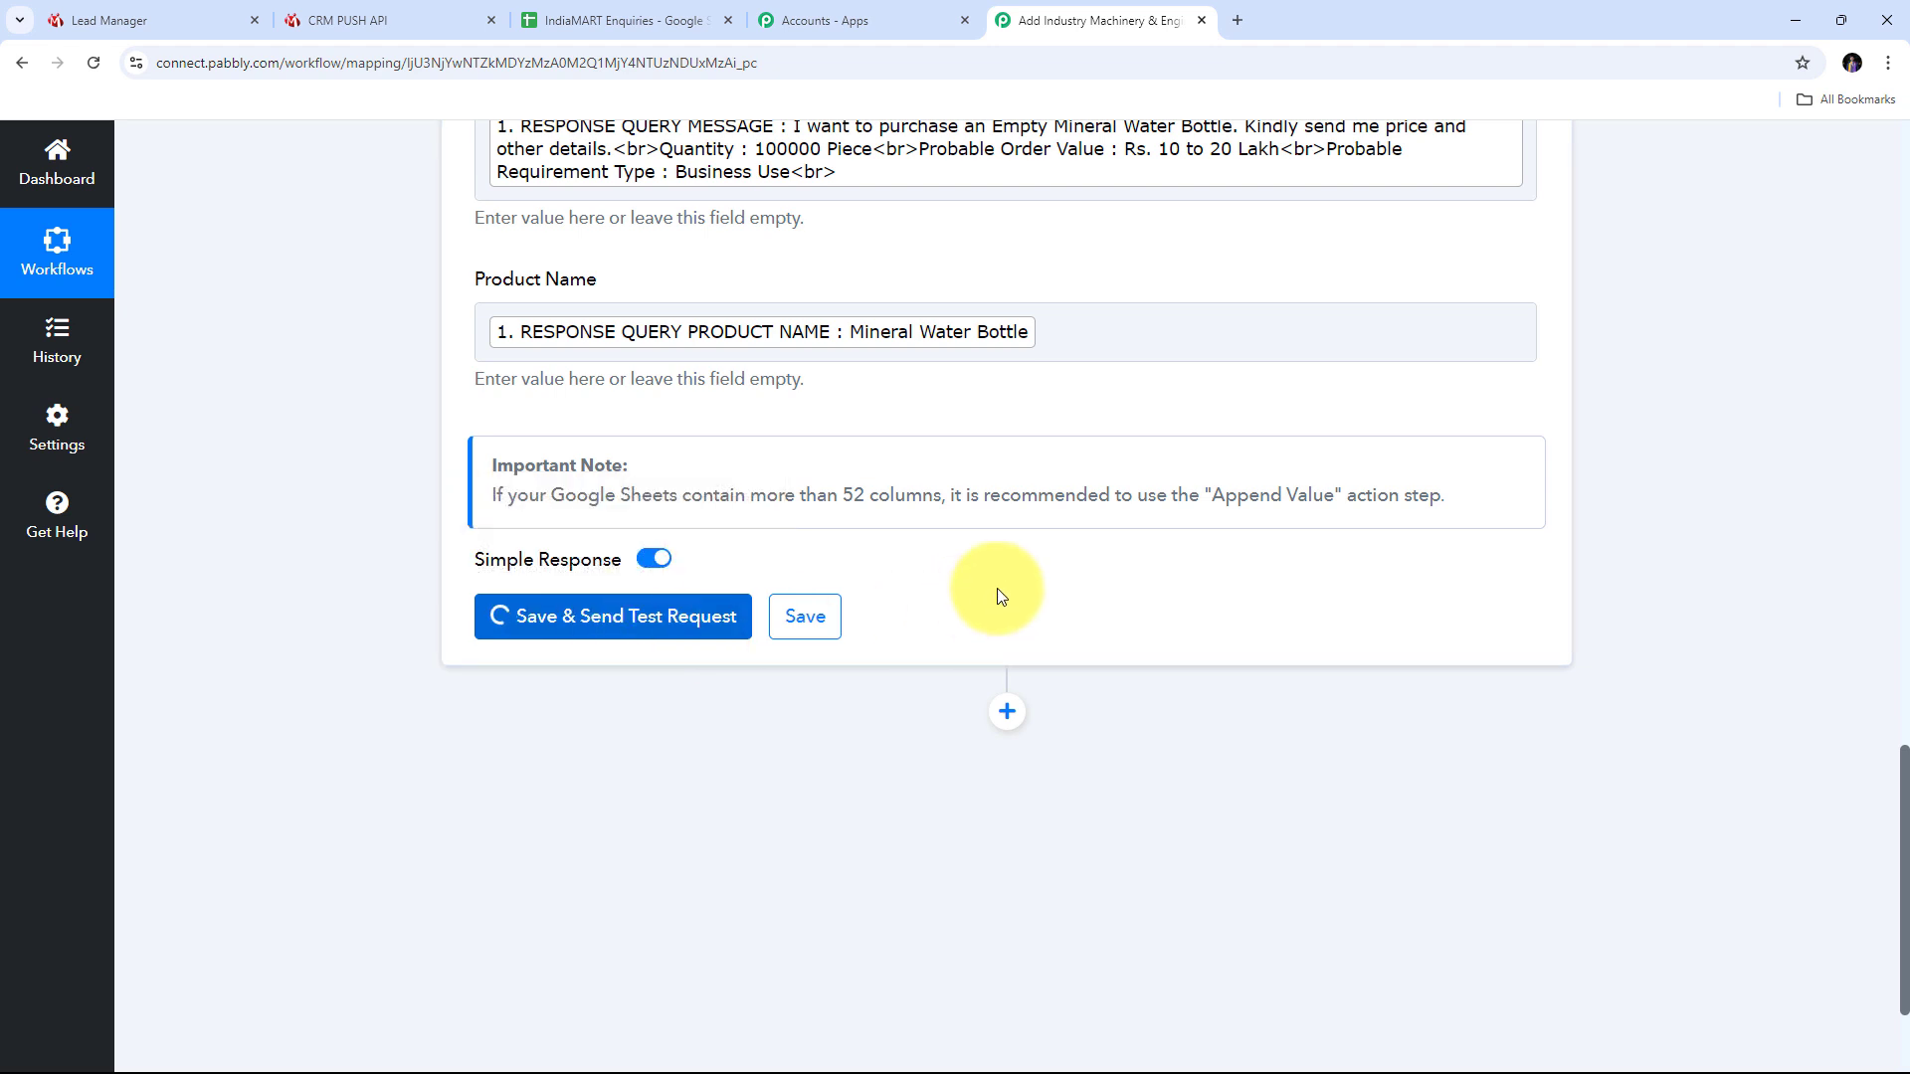
scroll(1603, 485, "down", 3)
scroll(1603, 486, "up", 1)
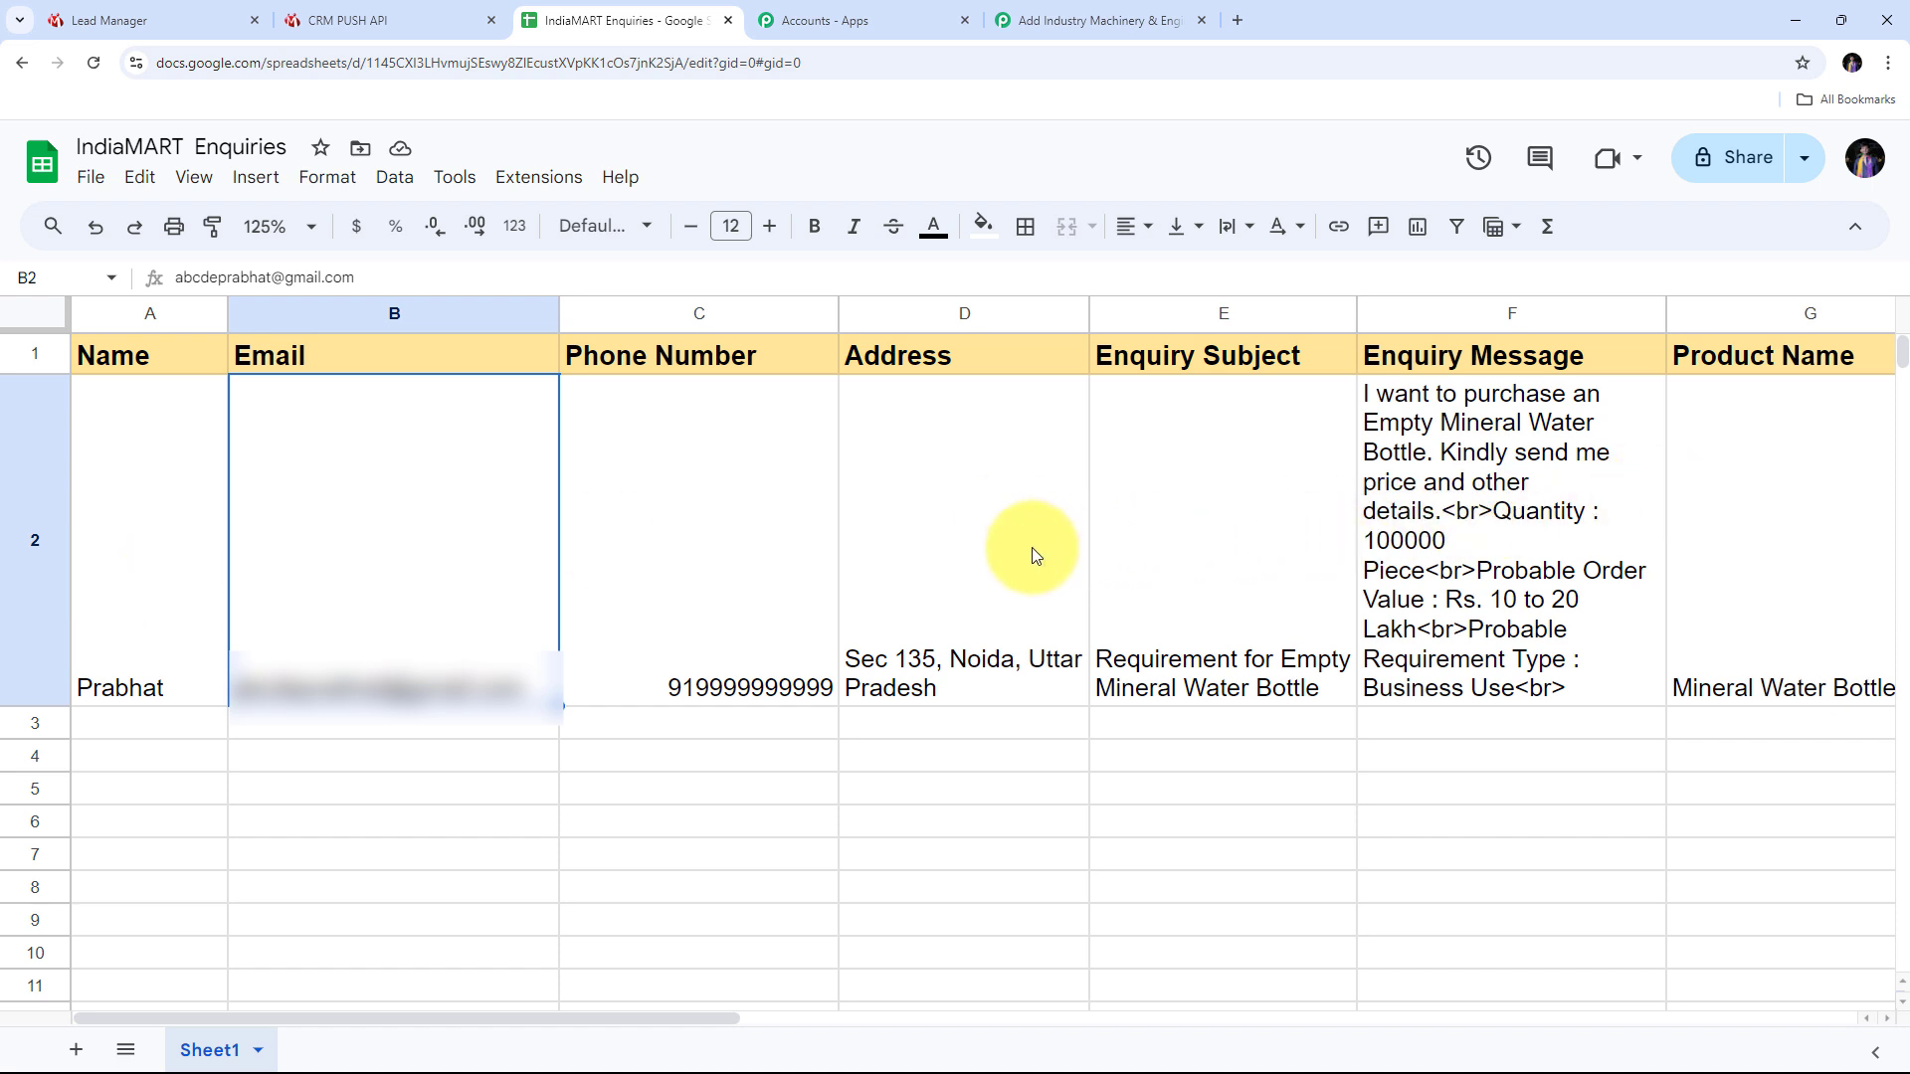
Check the test lead's name, email and phone number cells in row 2 of the IndiaMART Enquiries Google Sheet.
left_click(146, 540)
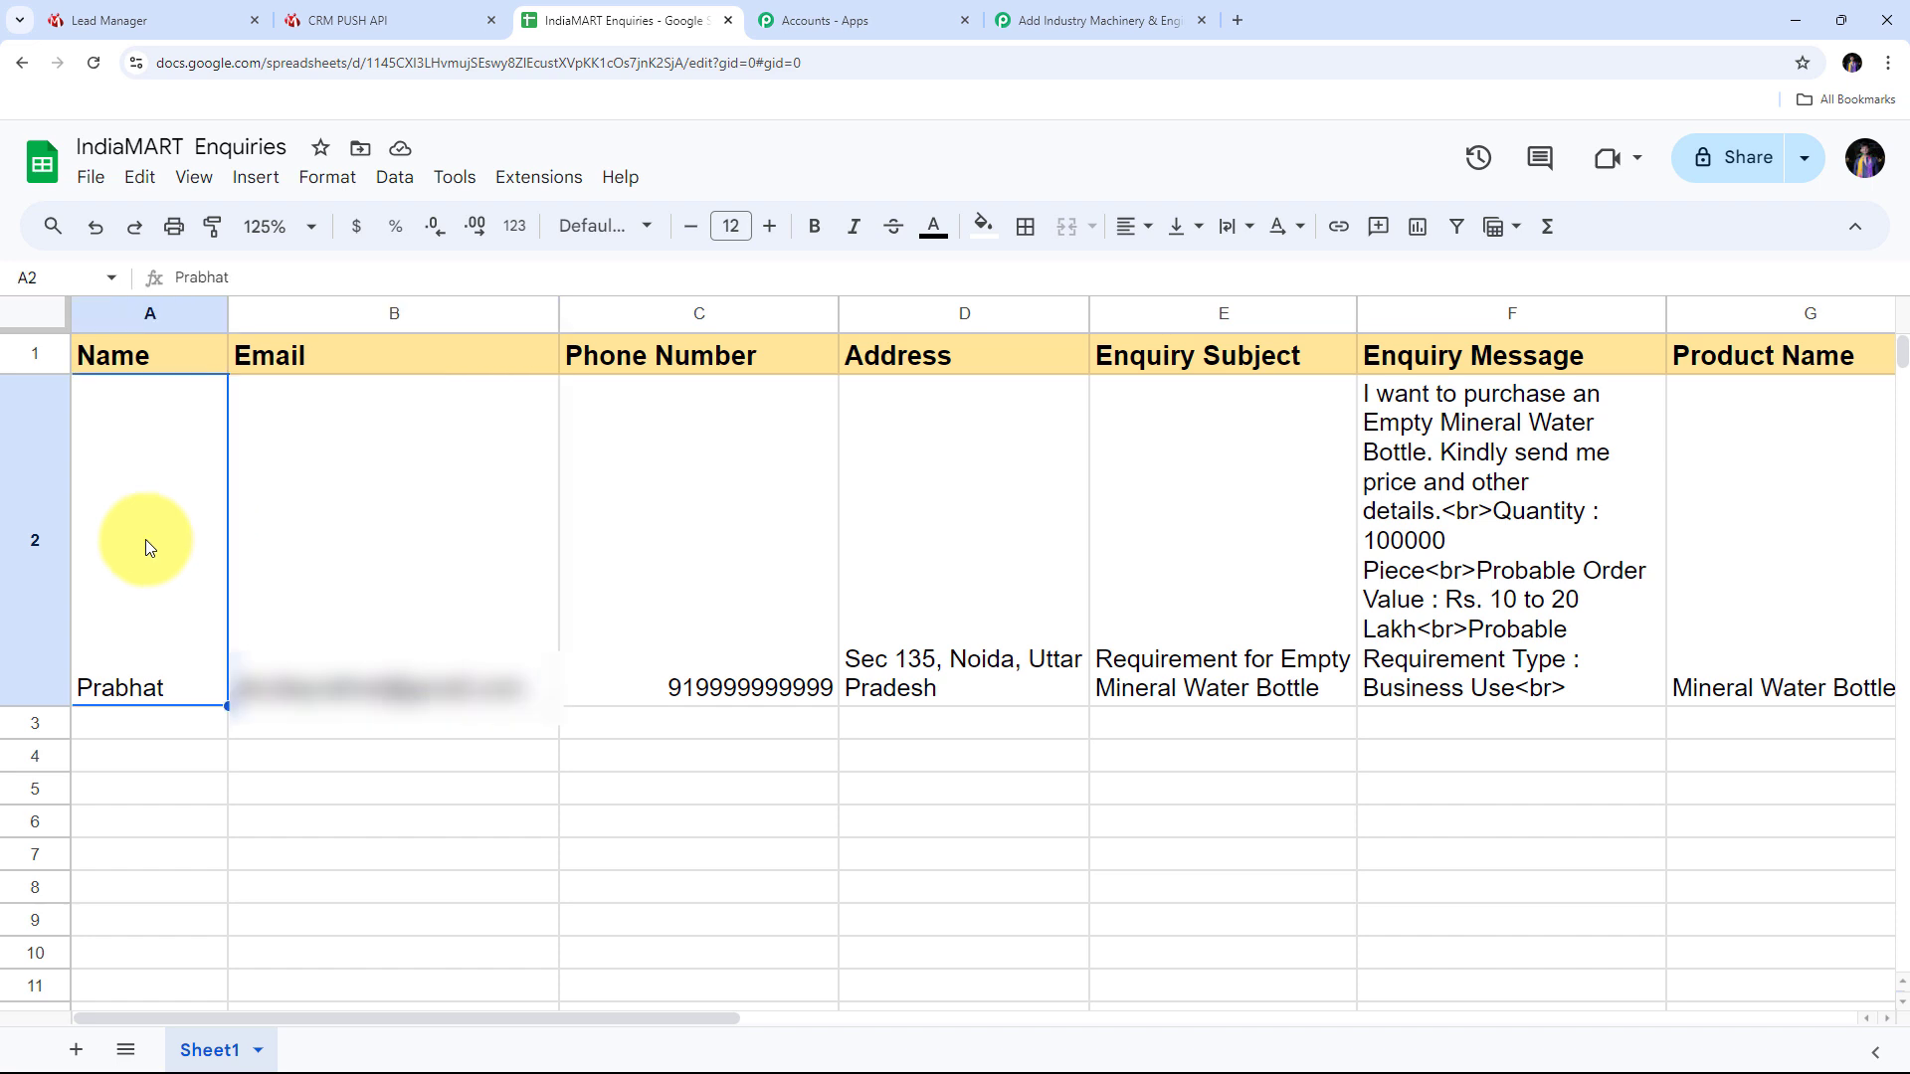
left_click(386, 486)
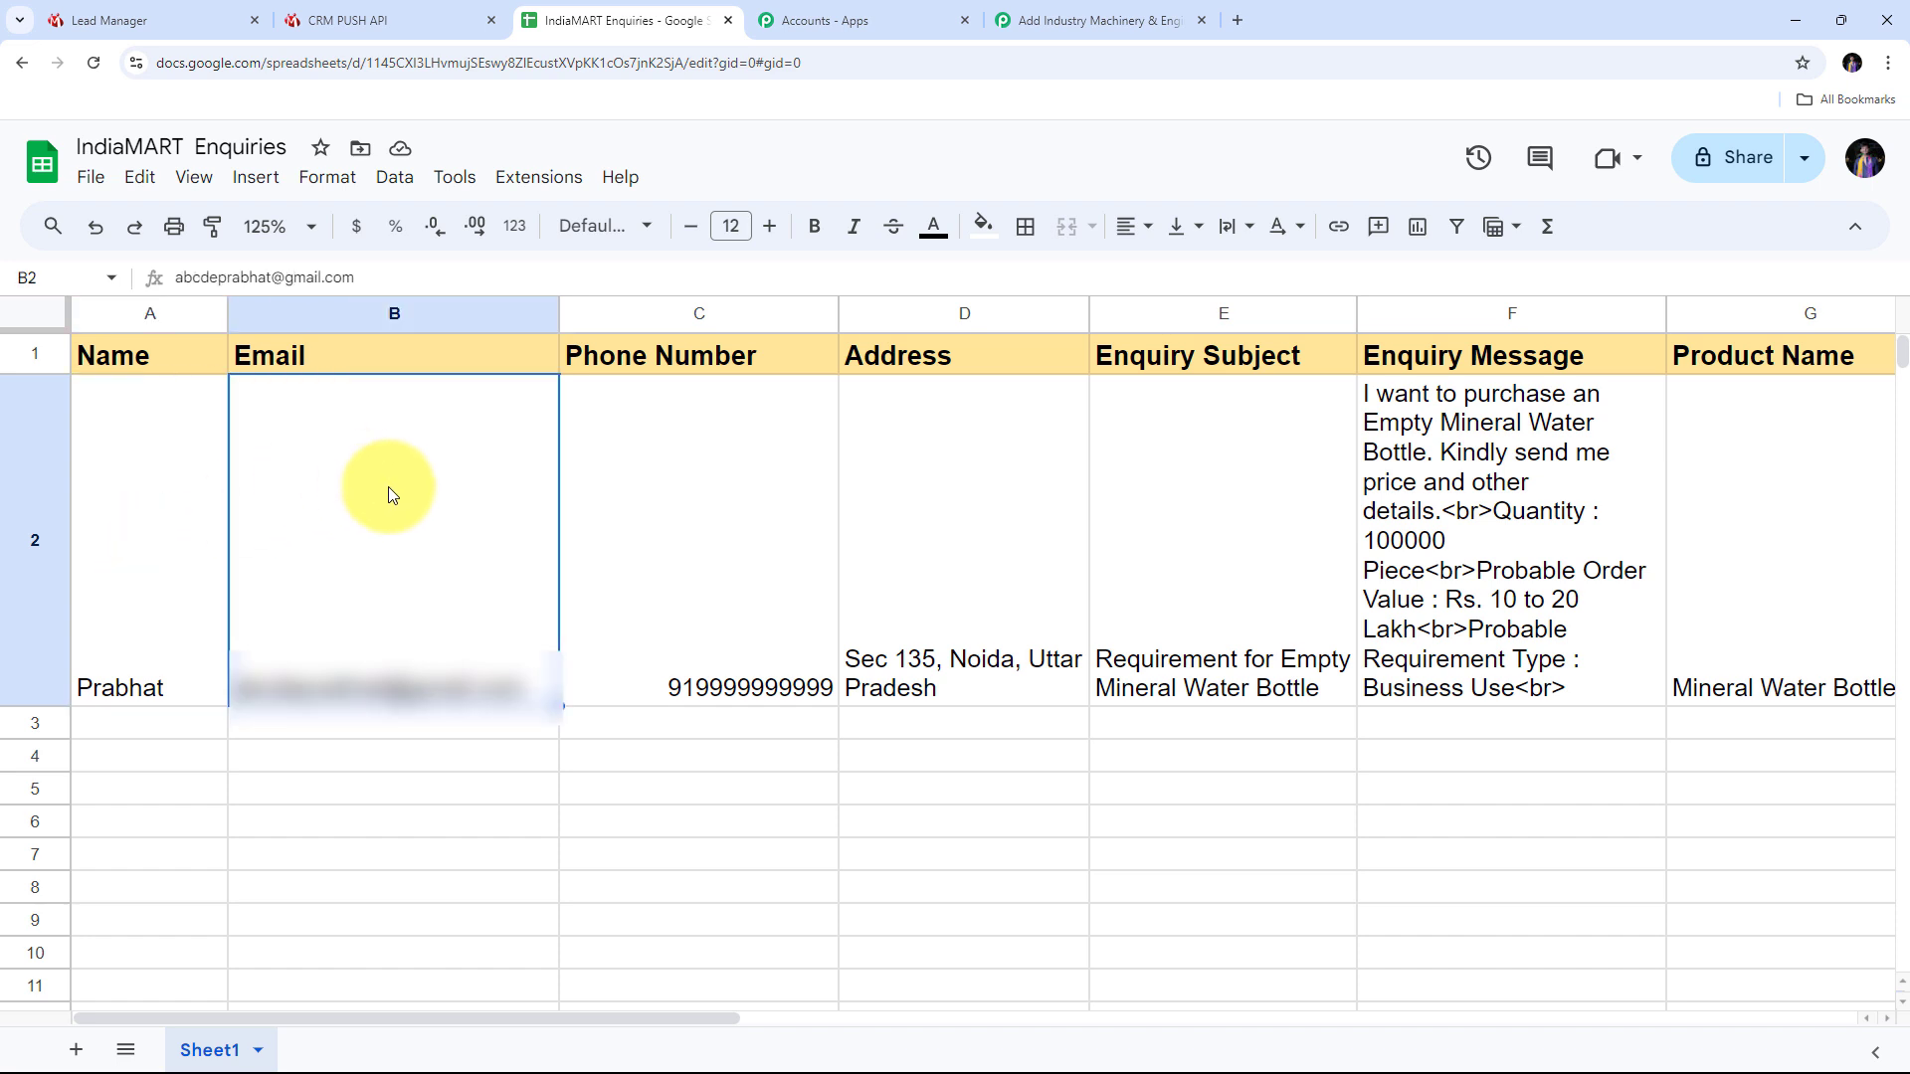
left_click(651, 489)
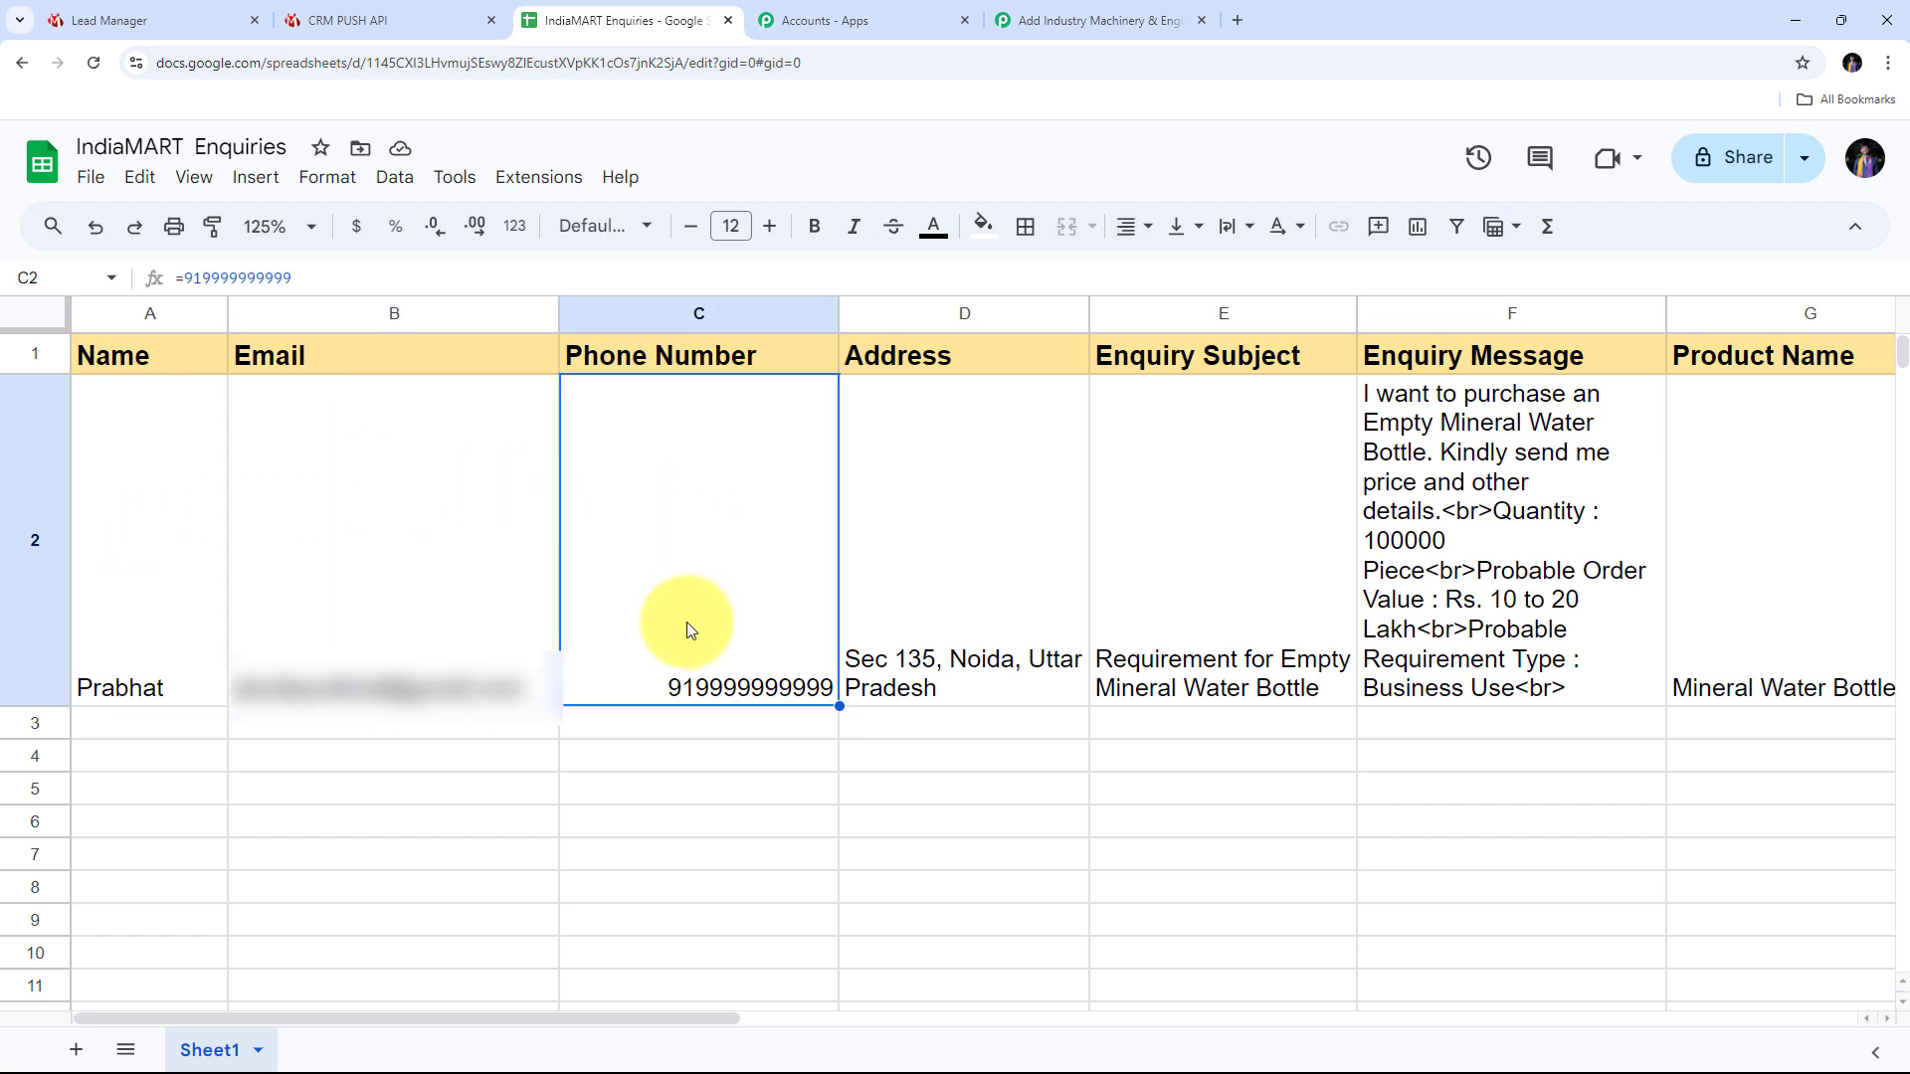
Check the test lead's address, enquiry subject, enquiry message and product name cells in row 2.
left_click(957, 575)
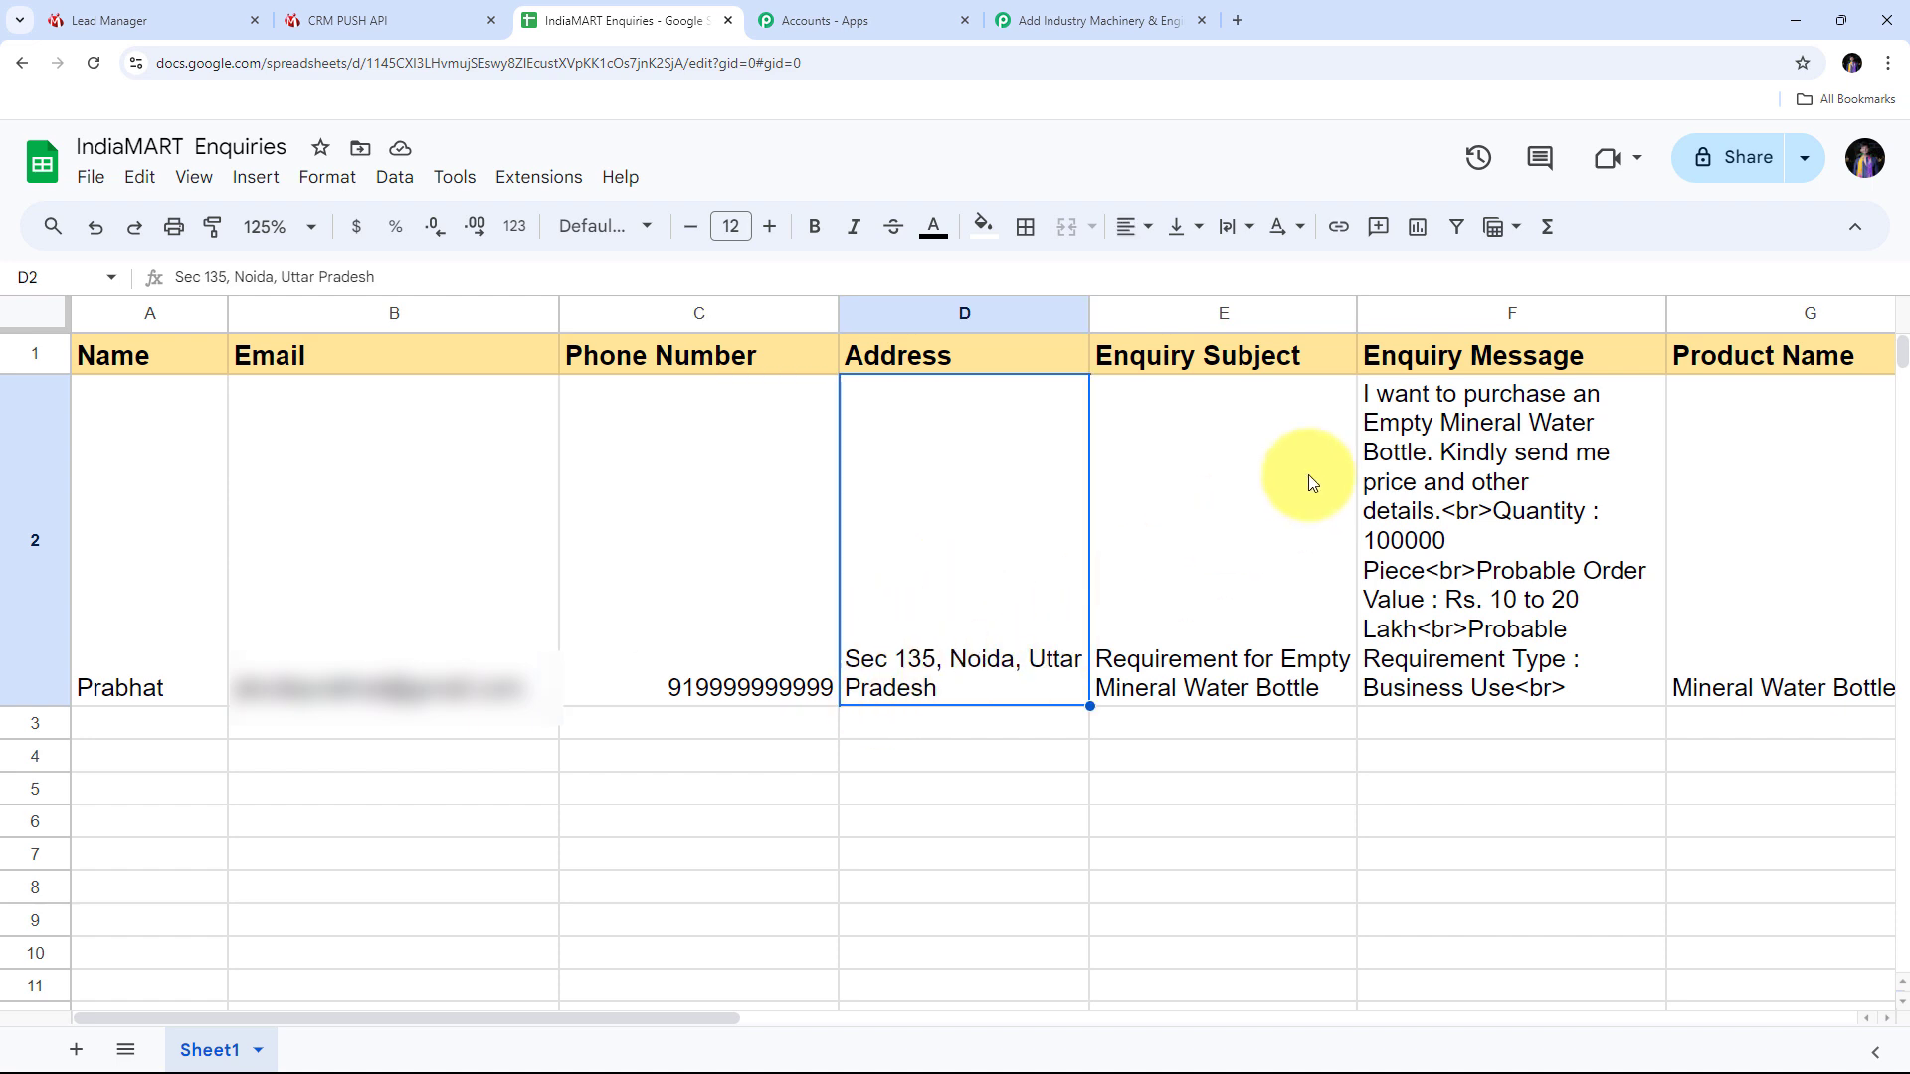
left_click(1178, 564)
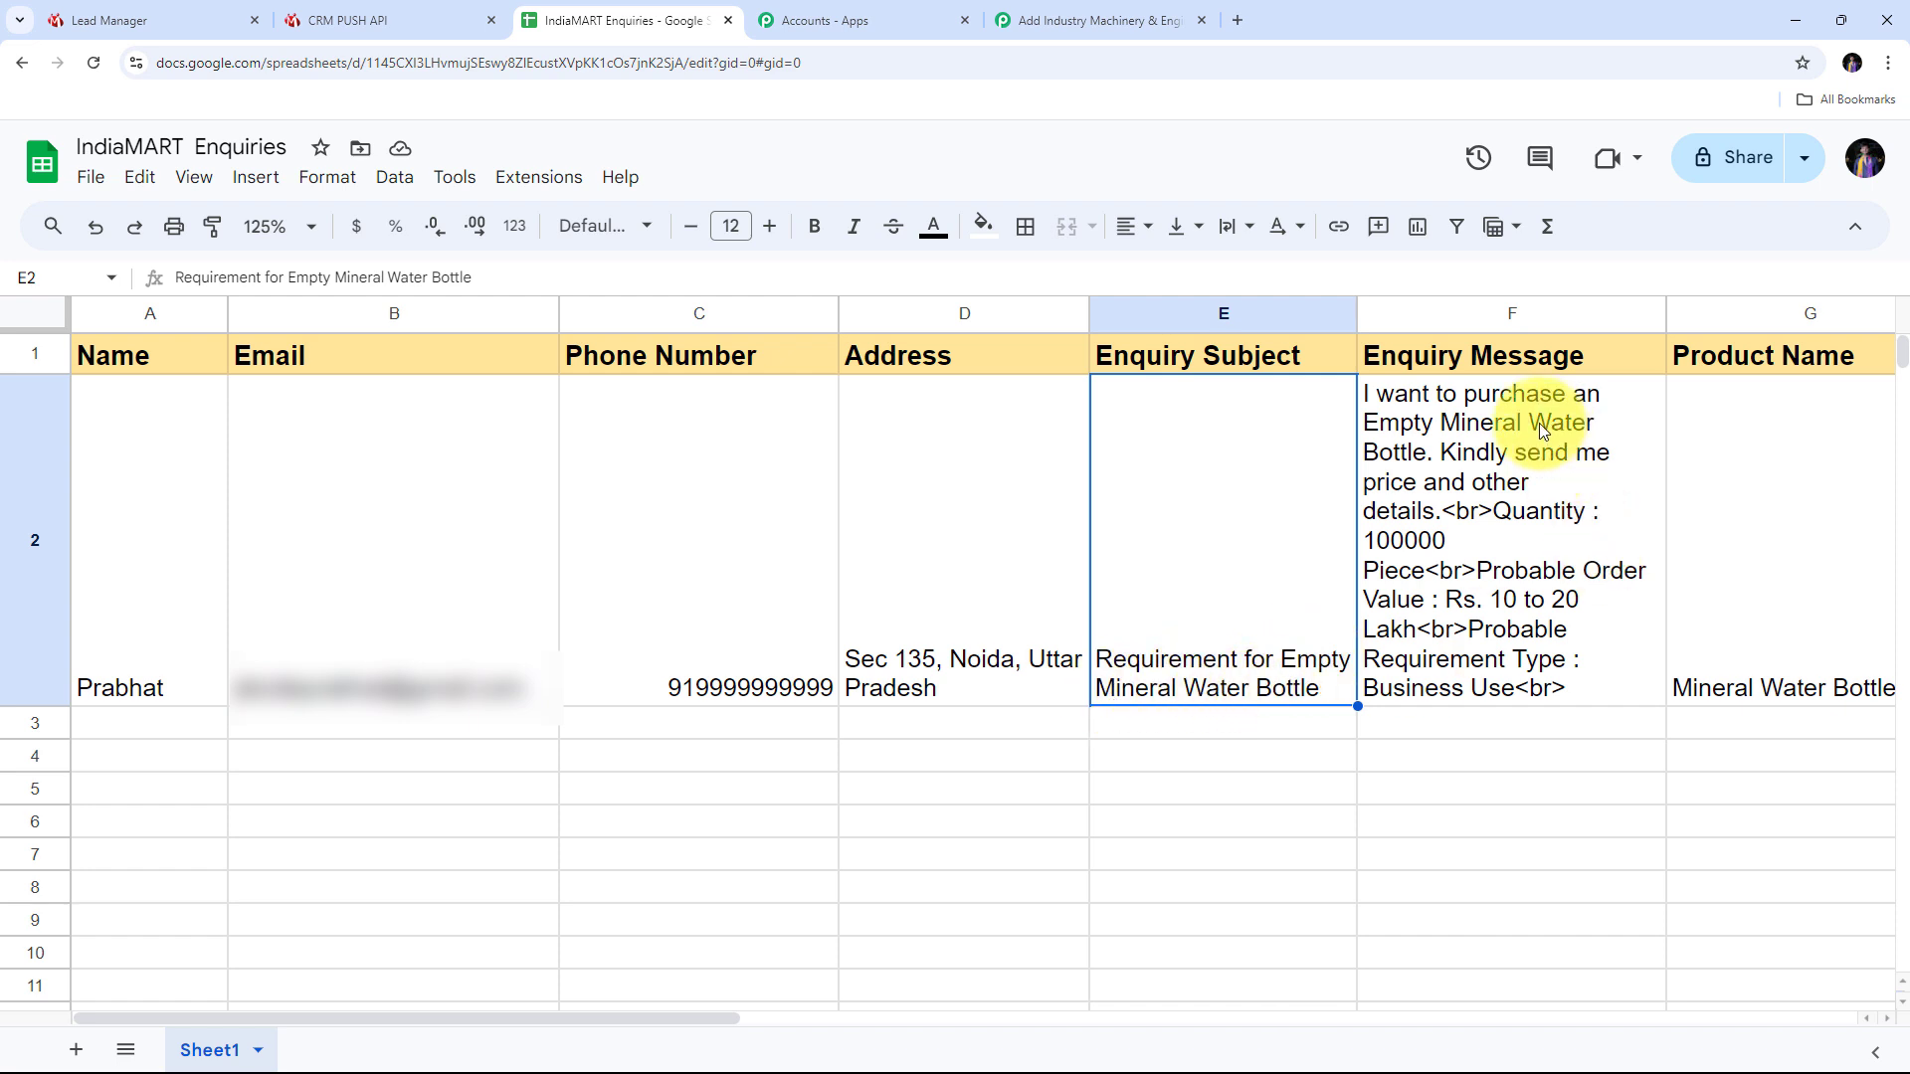
left_click(1417, 442)
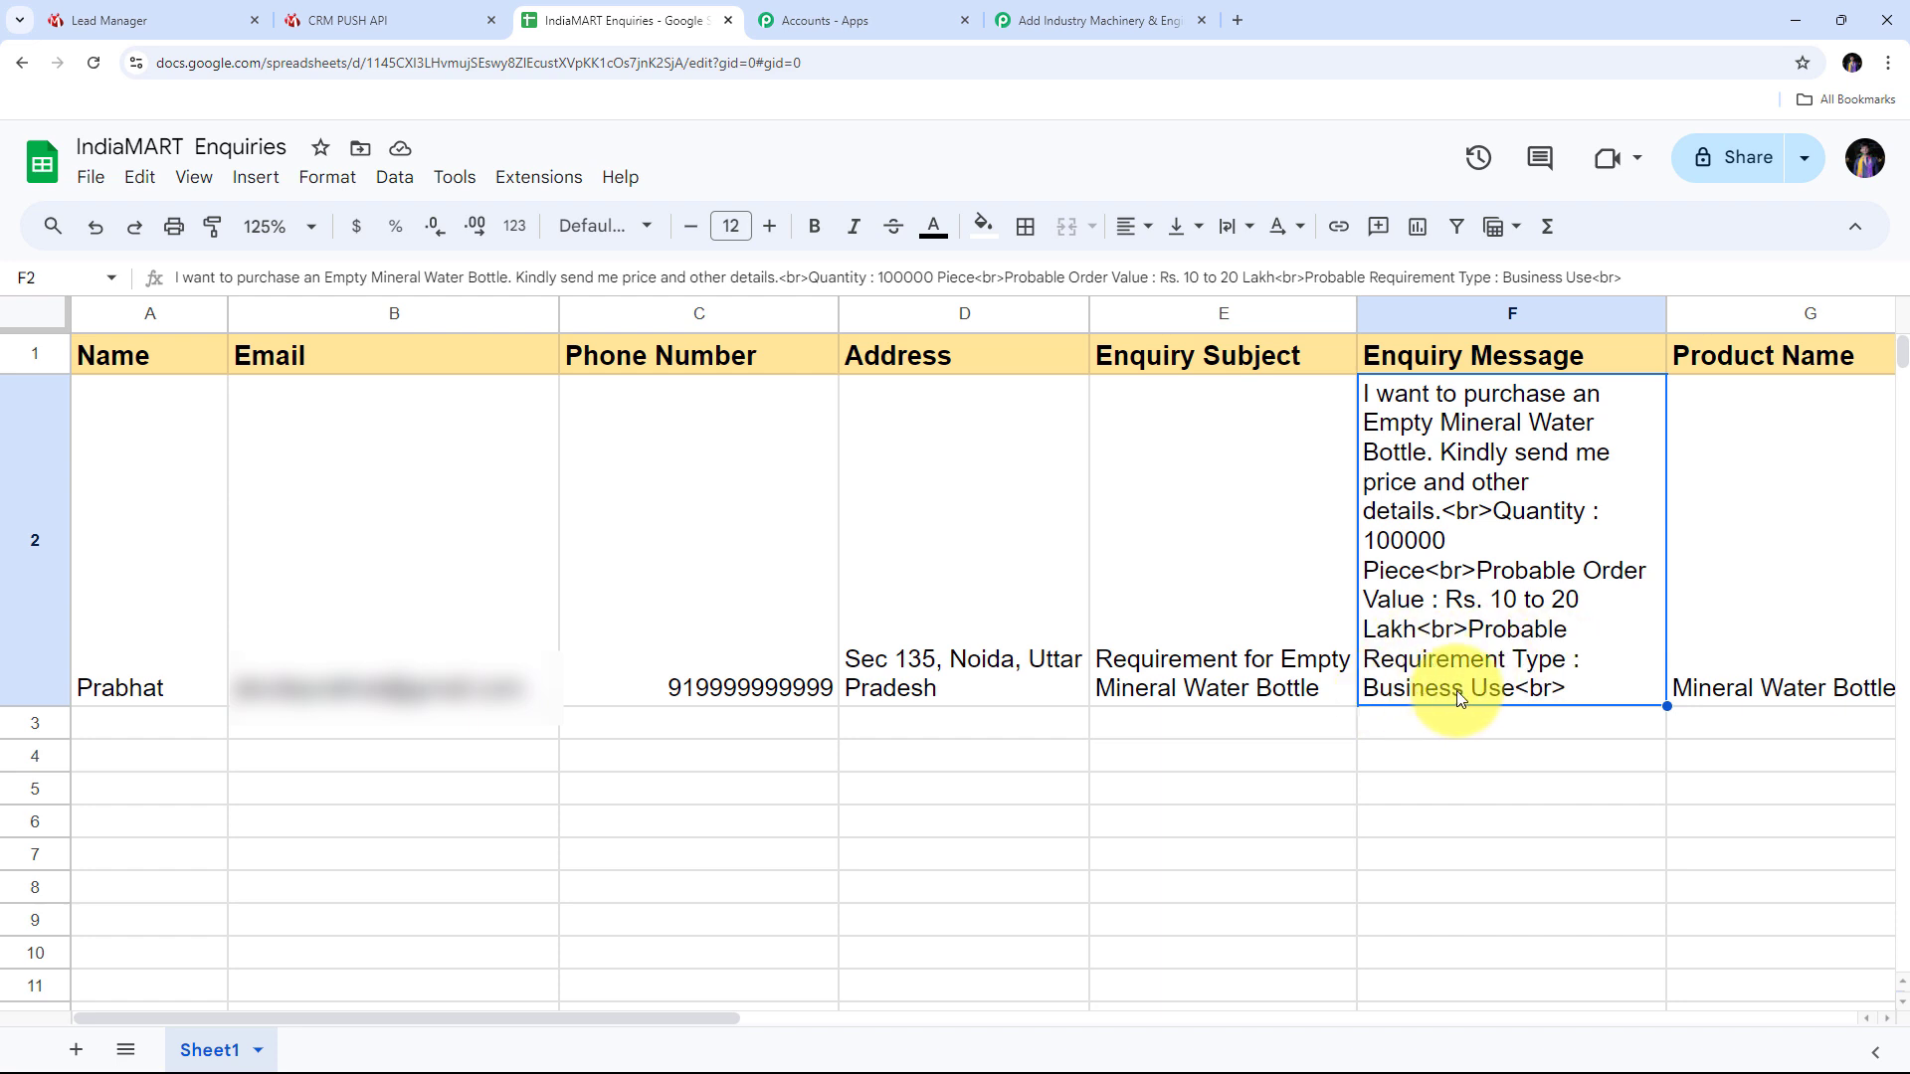
left_click(1774, 530)
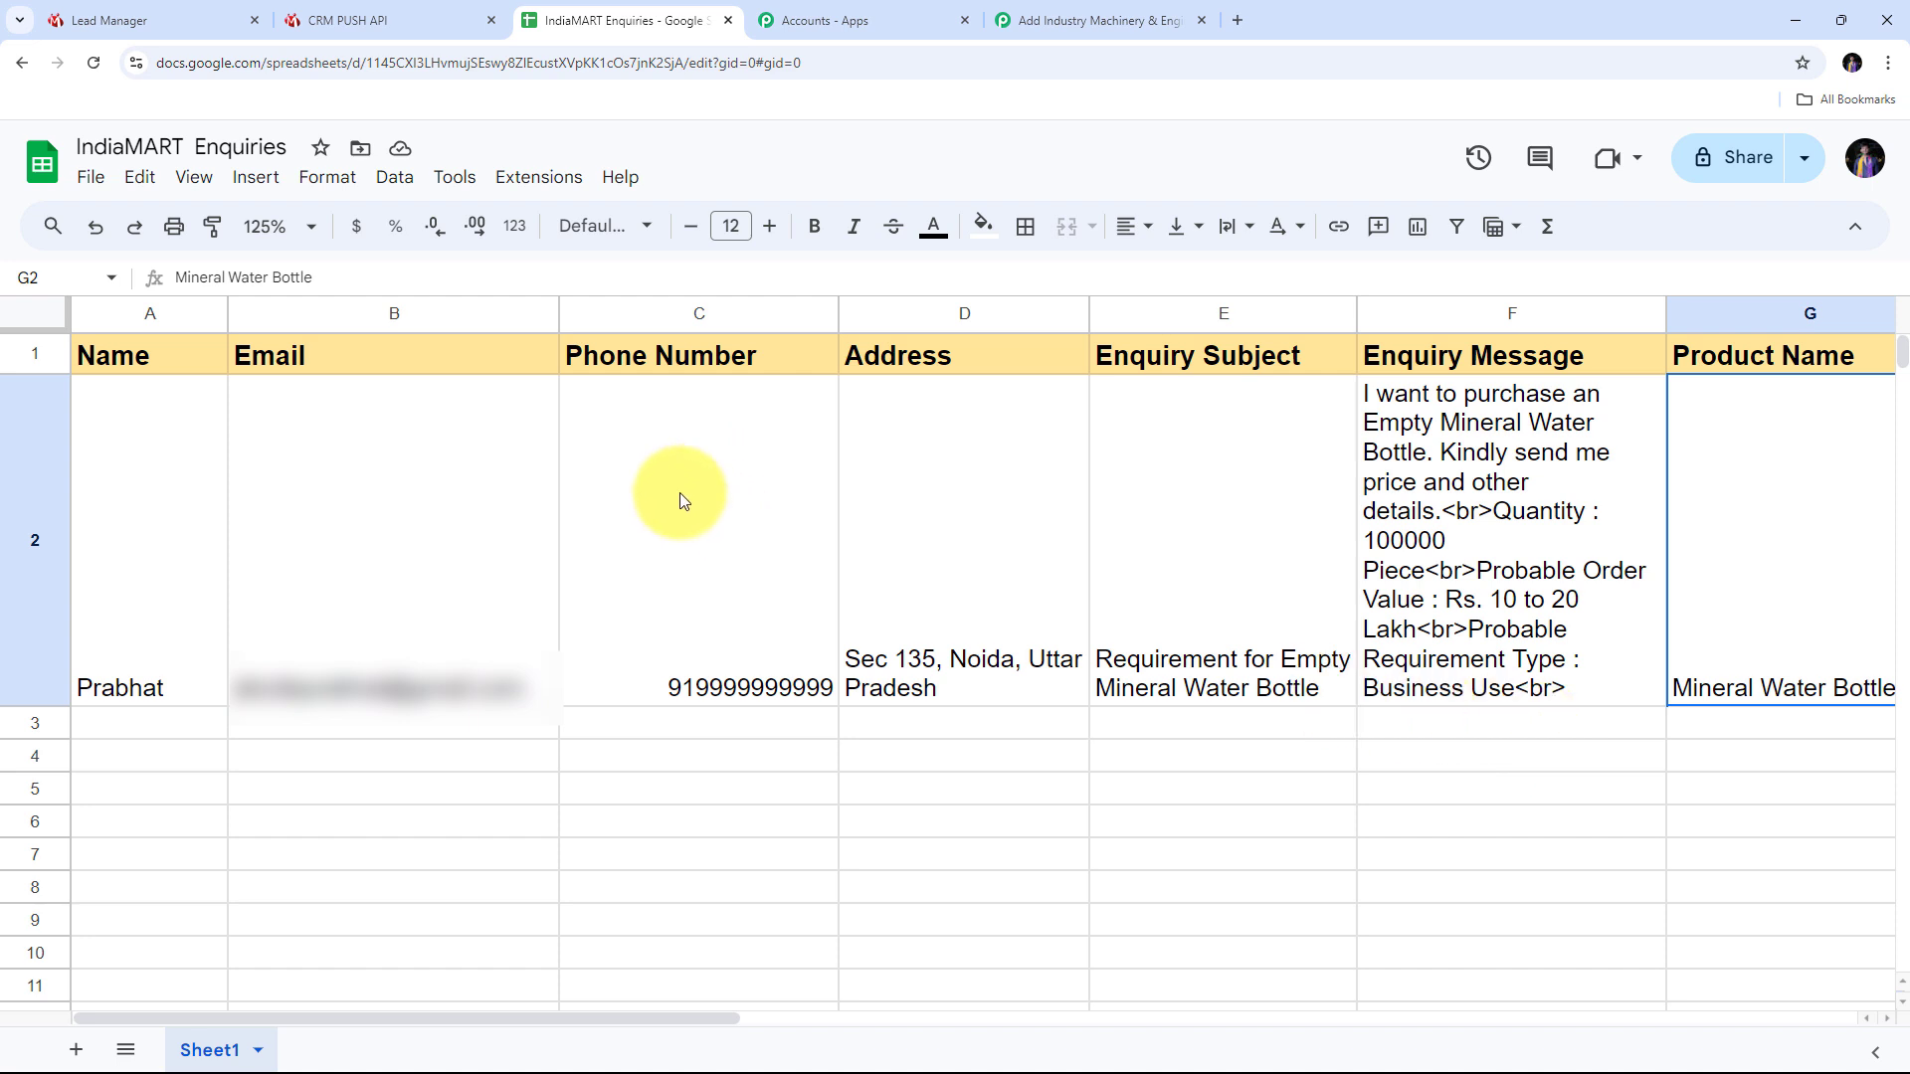
Return to the Pabbly Connect workflow and collapse the Google Sheets Add New Row action to review both workflow steps.
left_click(1106, 24)
scroll(1669, 610, "down", 2)
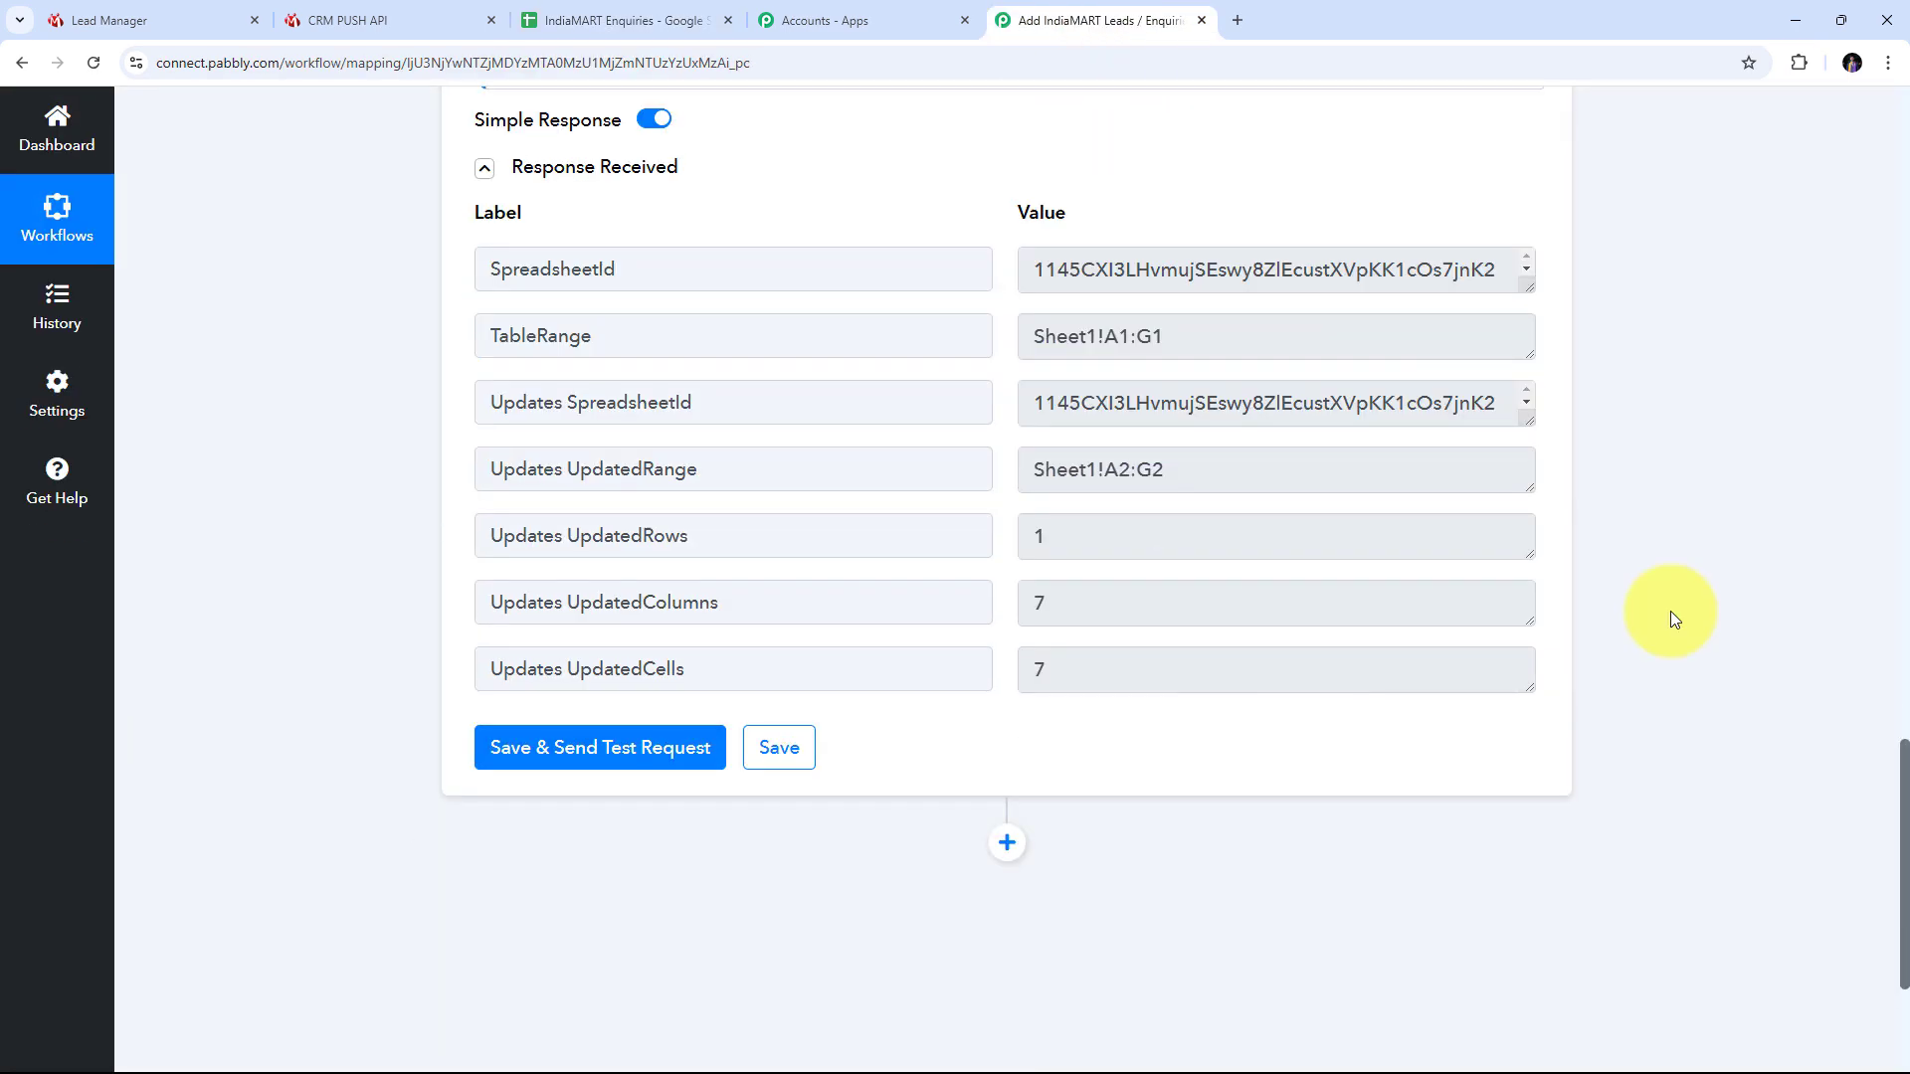
scroll(1669, 611, "up", 20)
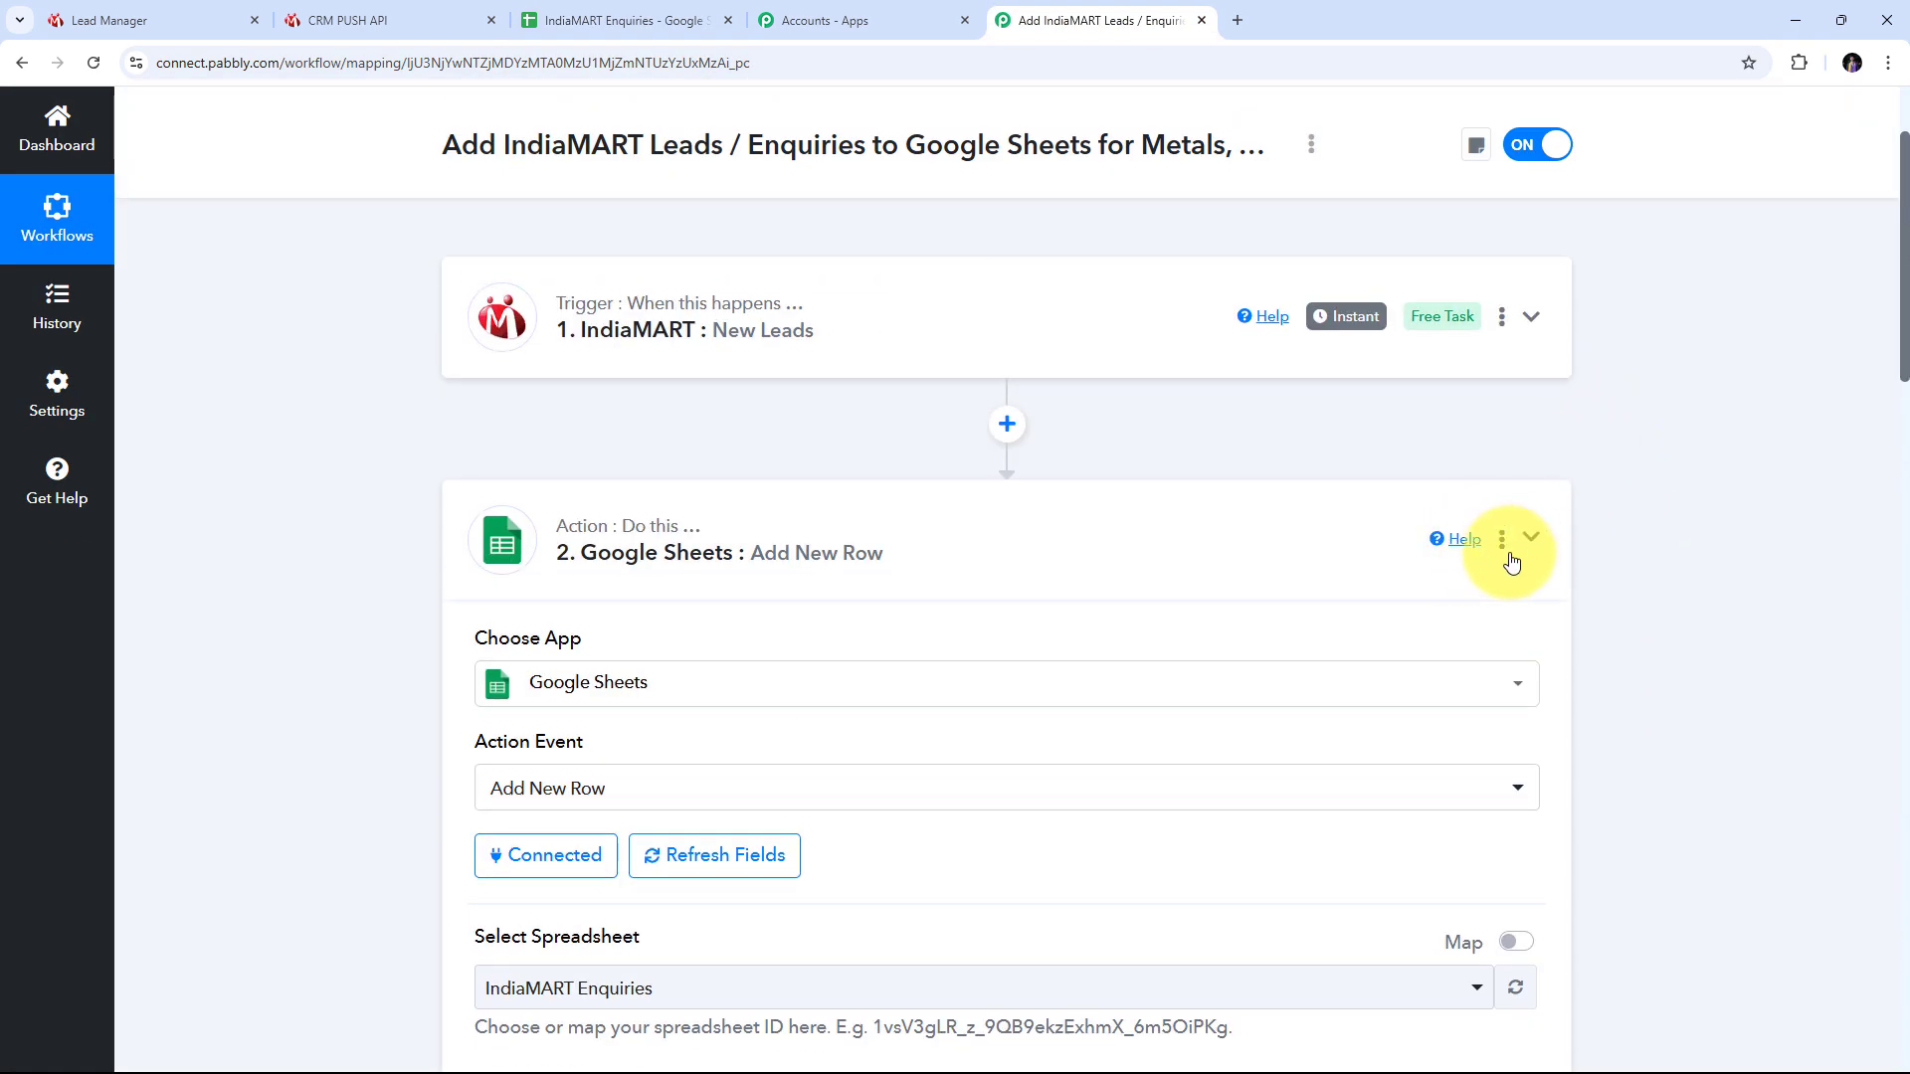
left_click(1511, 560)
scroll(478, 498, "up", 2)
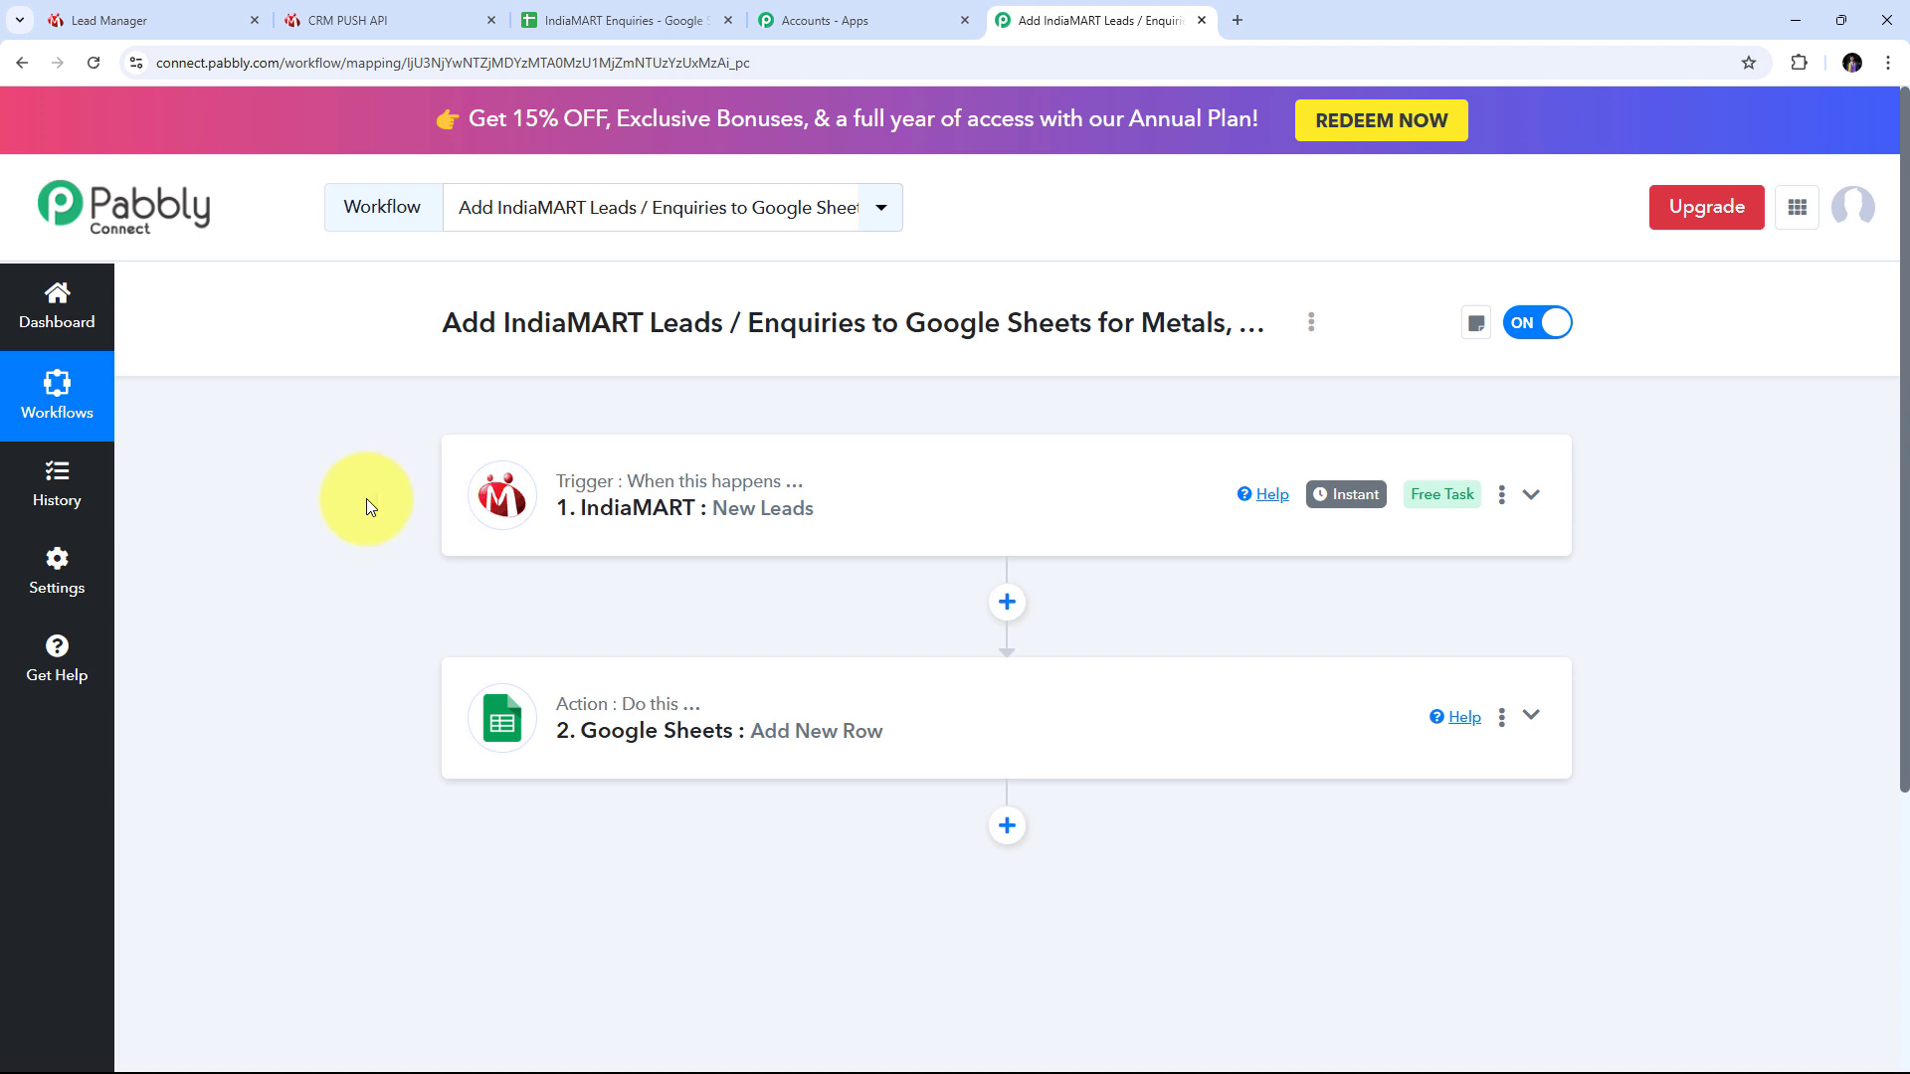